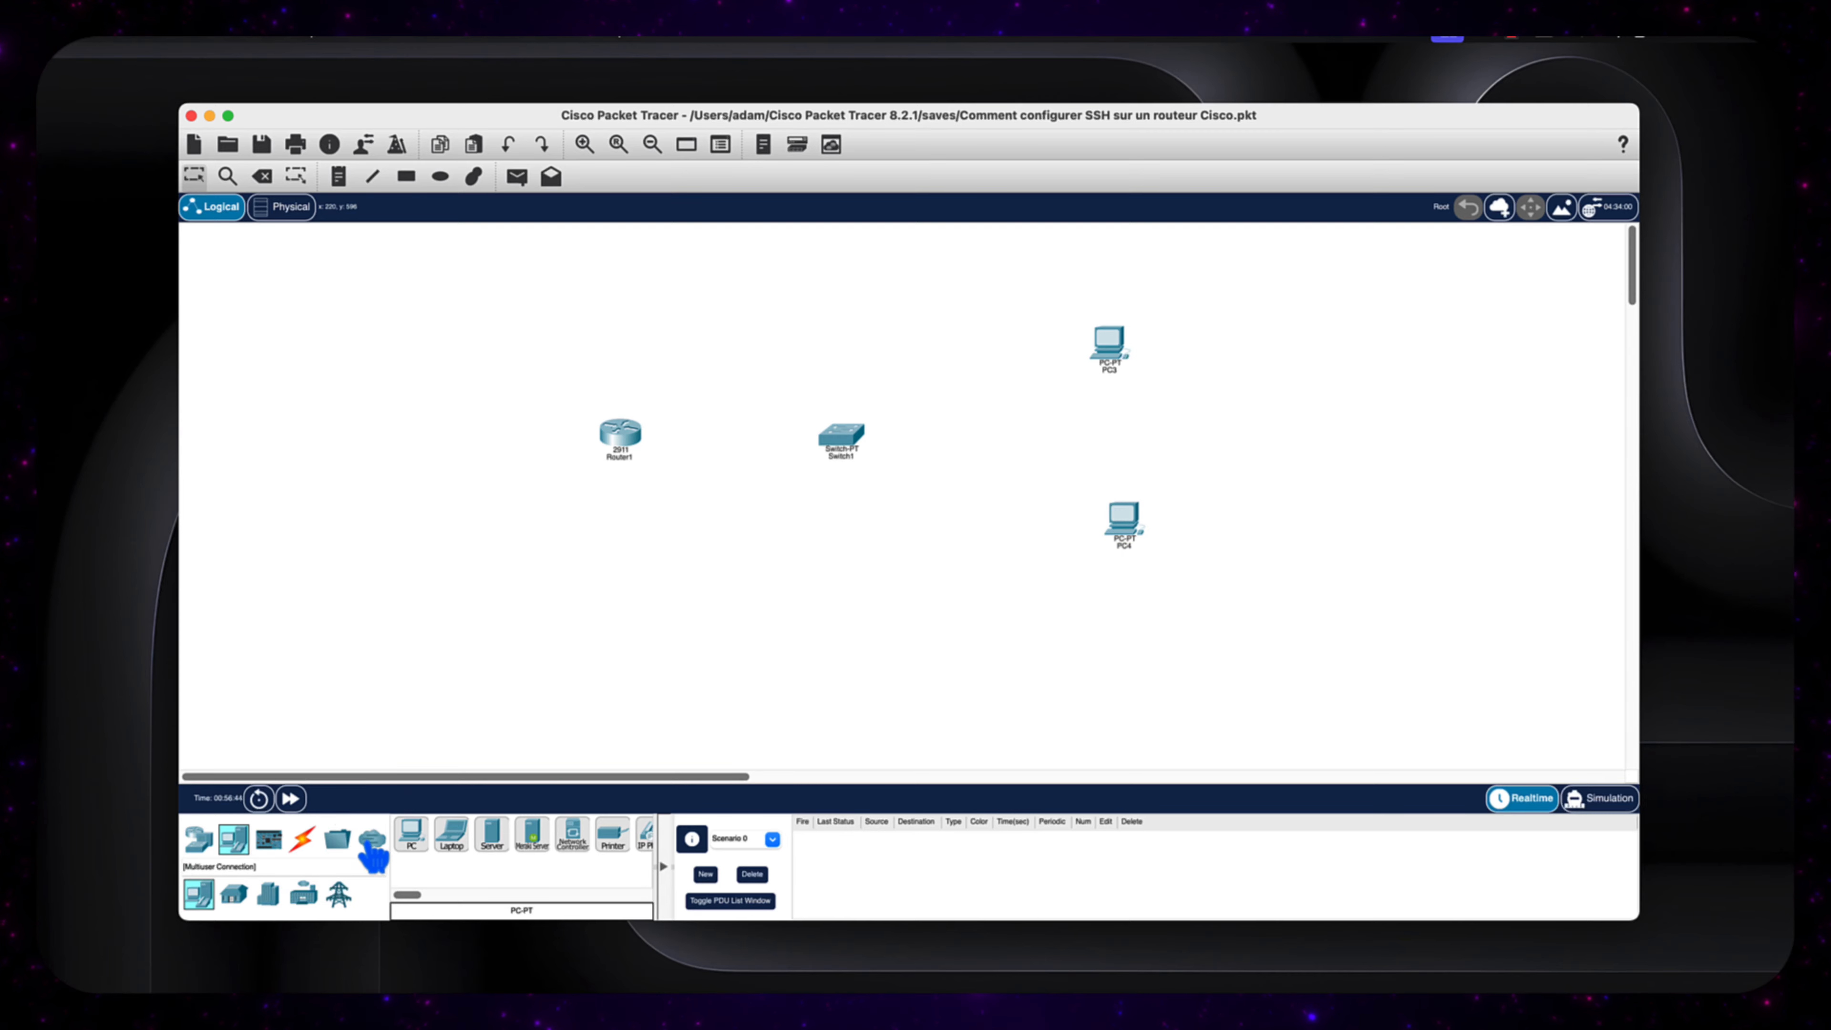
Connect Router1 to Switch1 with an automatically chosen connection type
left_click(302, 839)
left_click(452, 833)
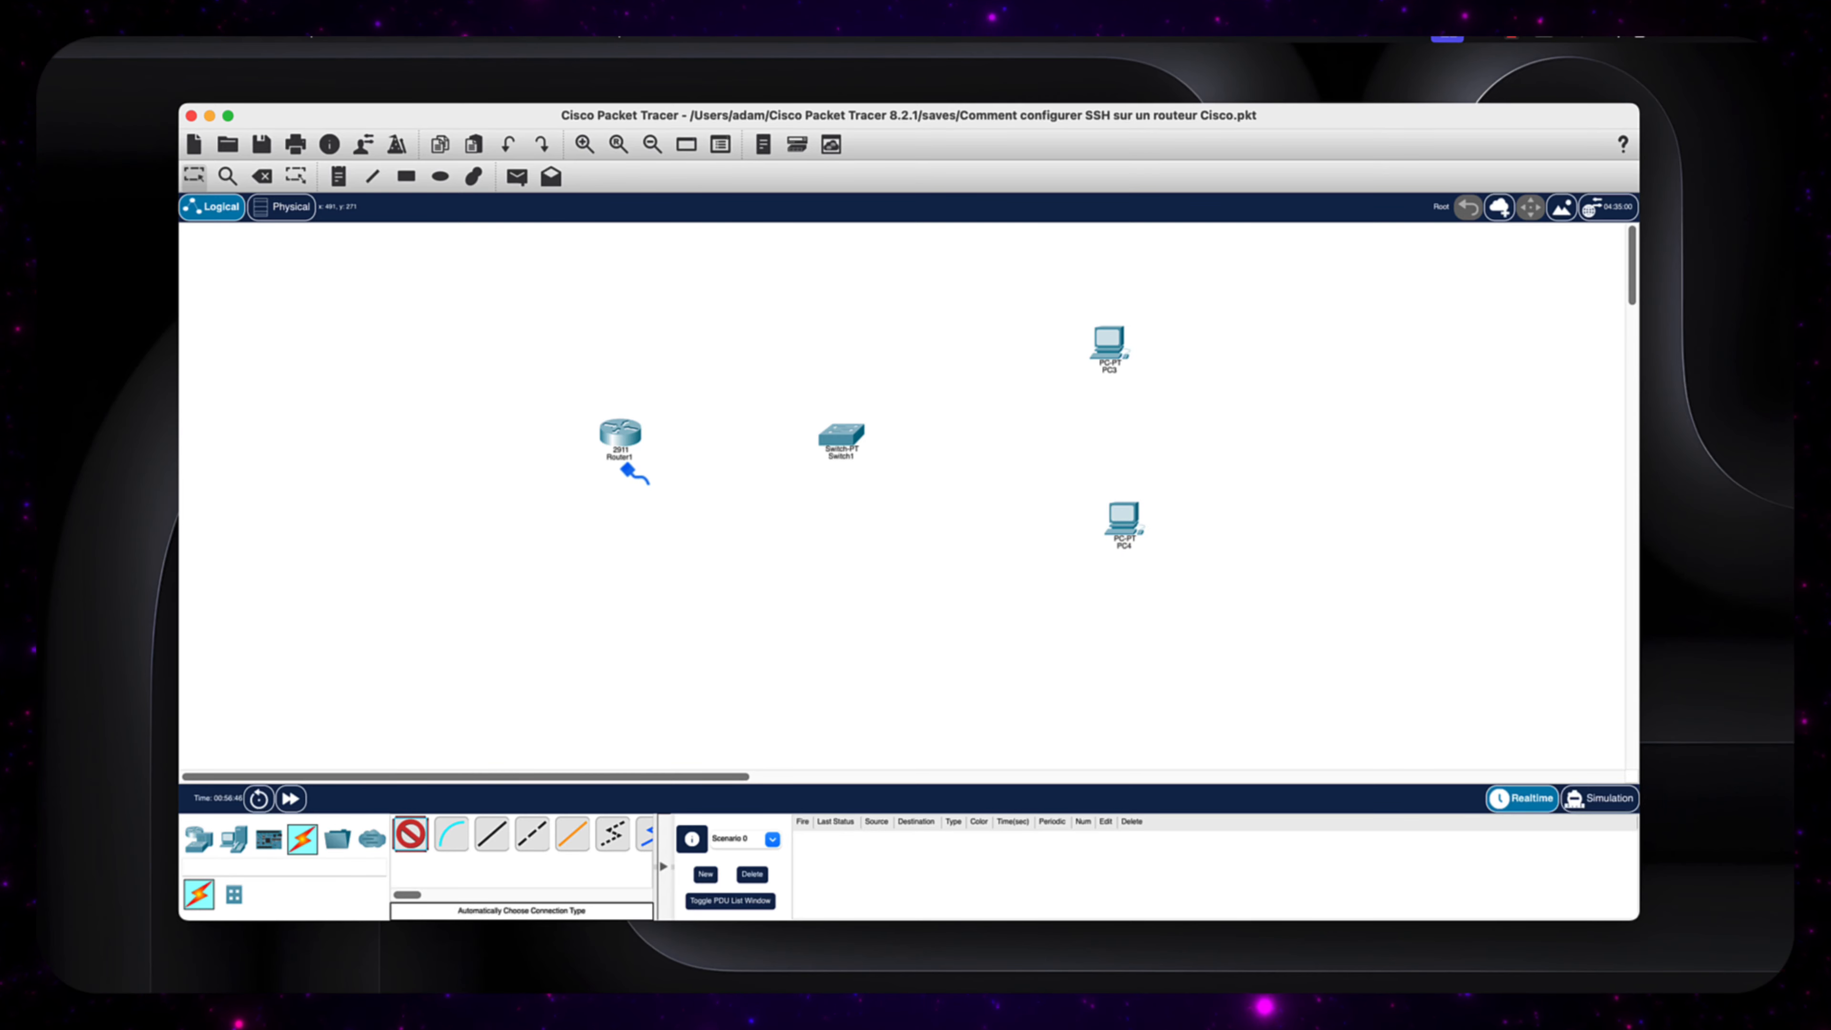
left_click(618, 433)
left_click(843, 436)
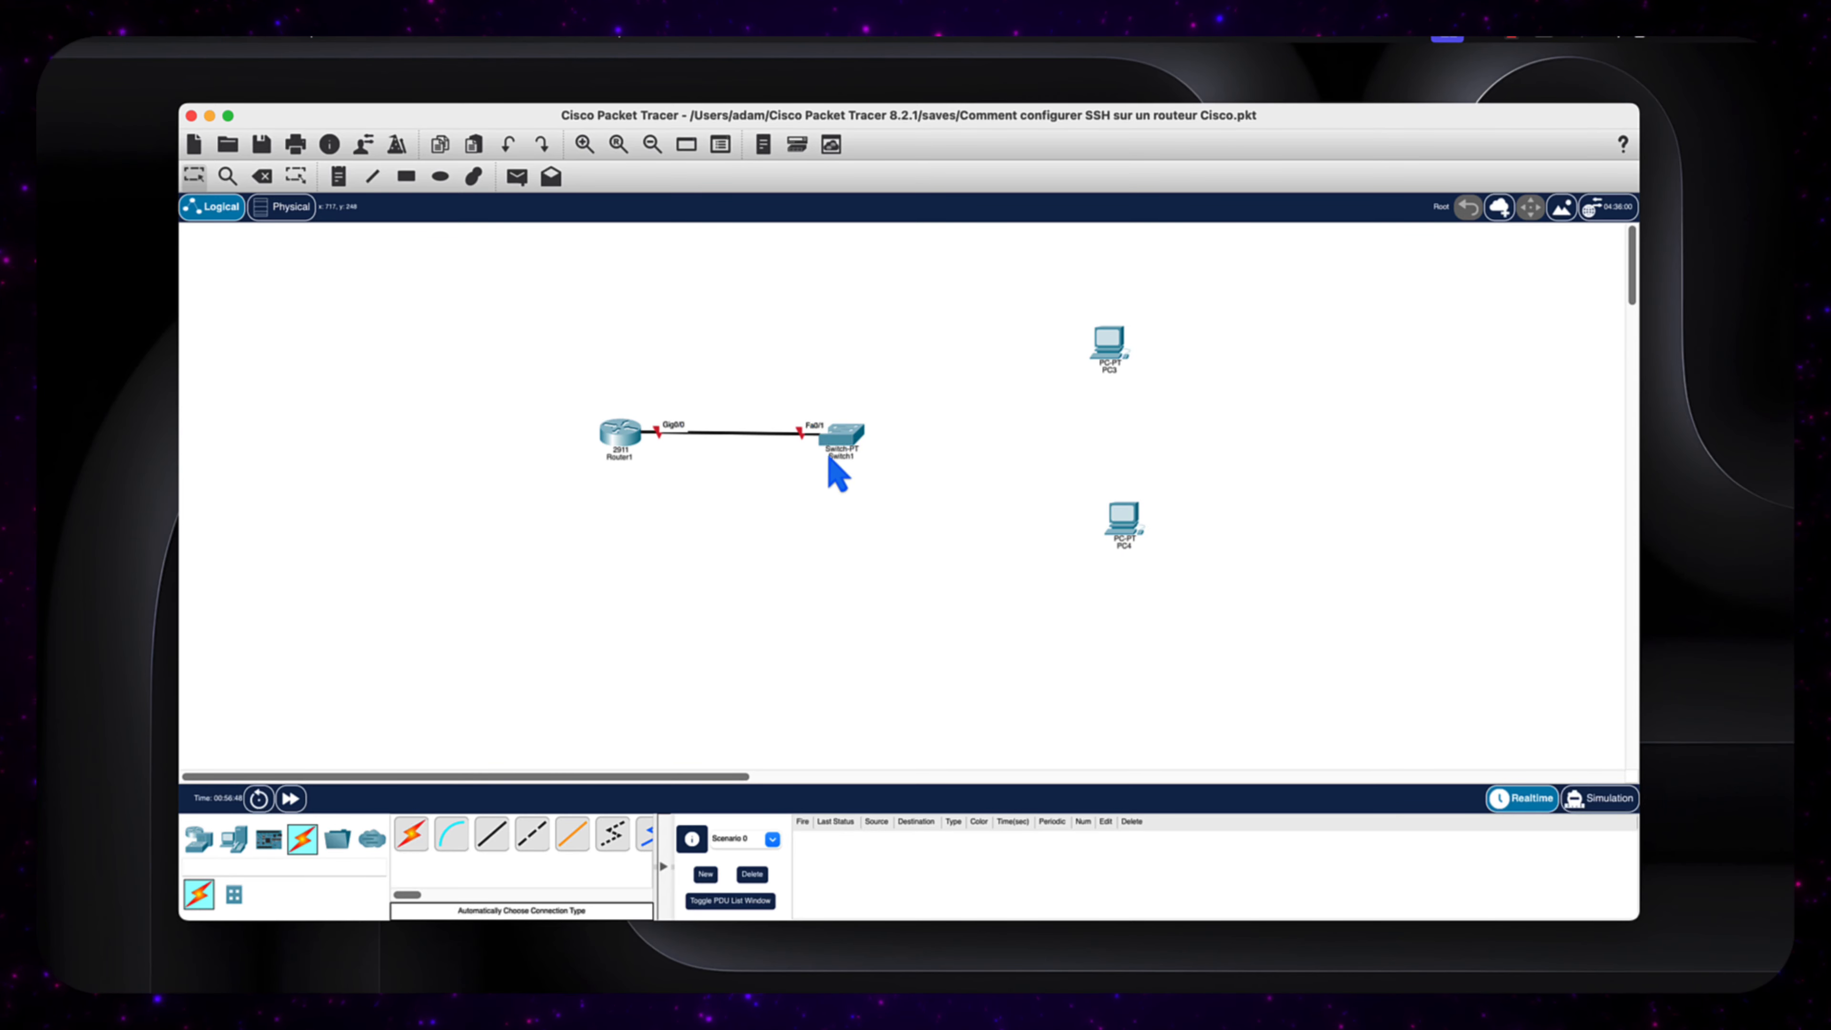
Connect Switch1 to PC3 and to PC4 with automatically chosen cables
left_click(845, 441)
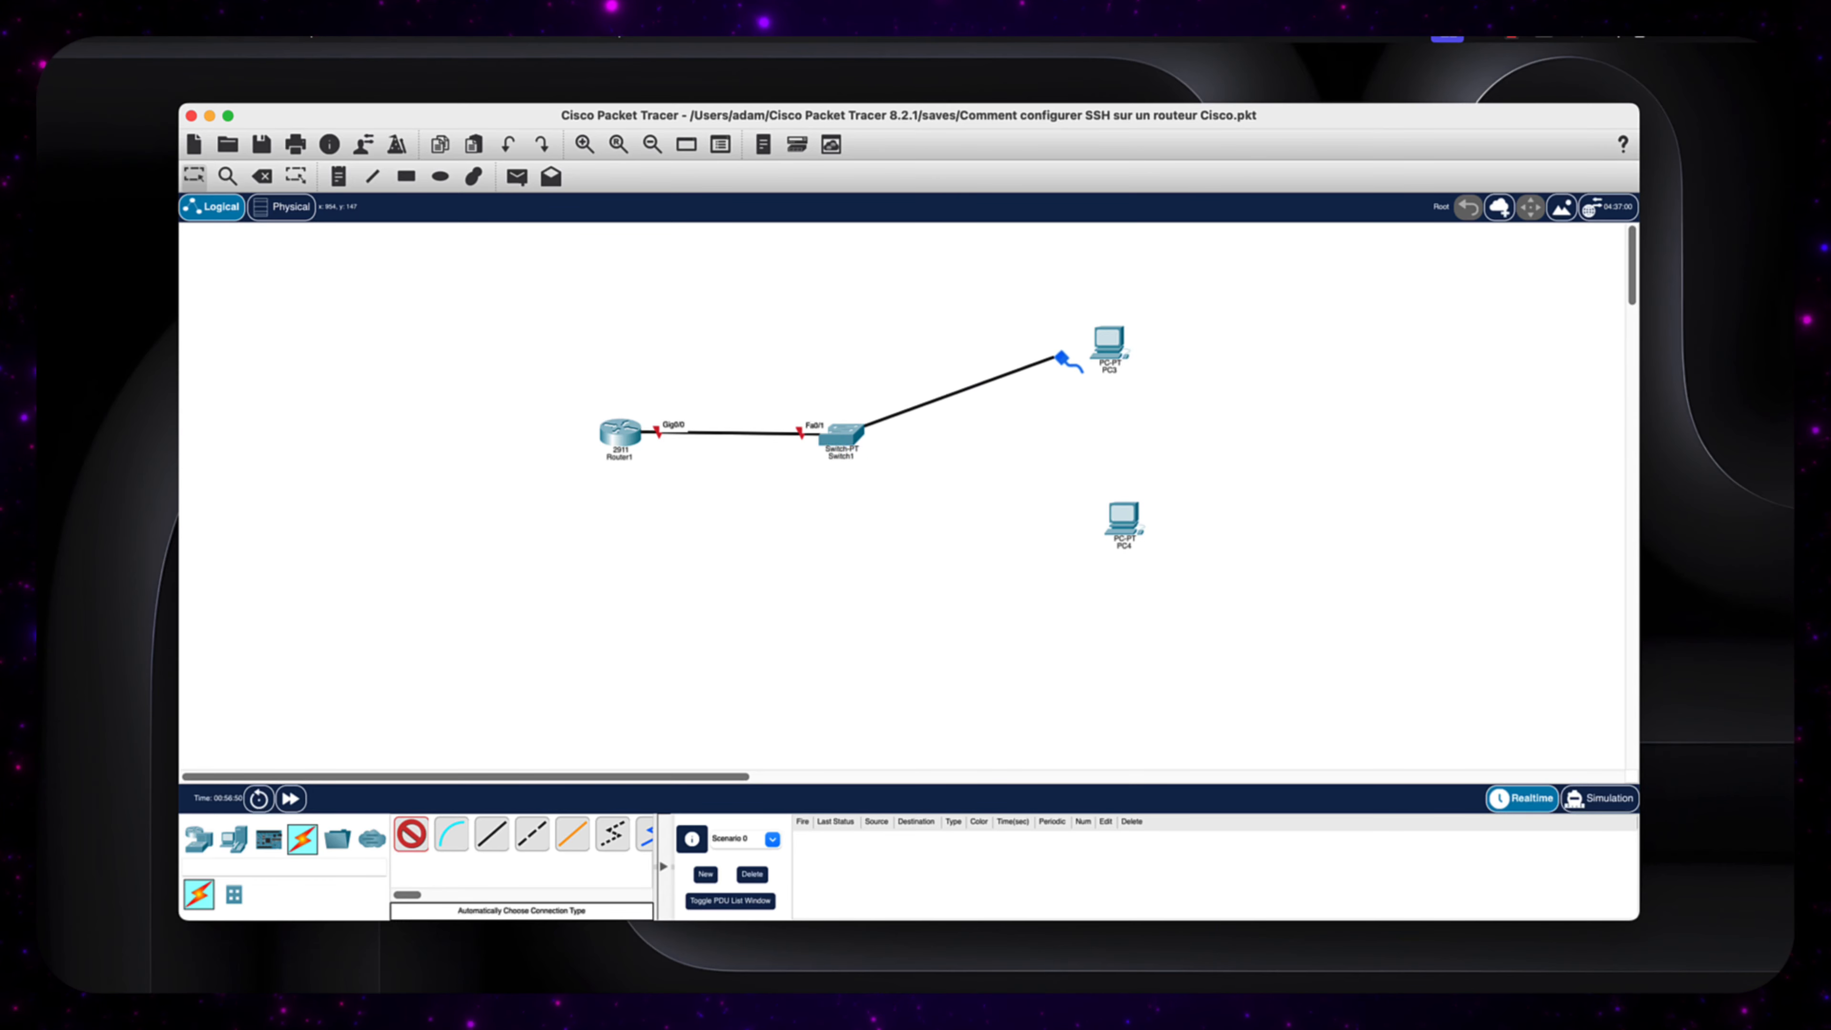
left_click(1106, 345)
left_click(449, 832)
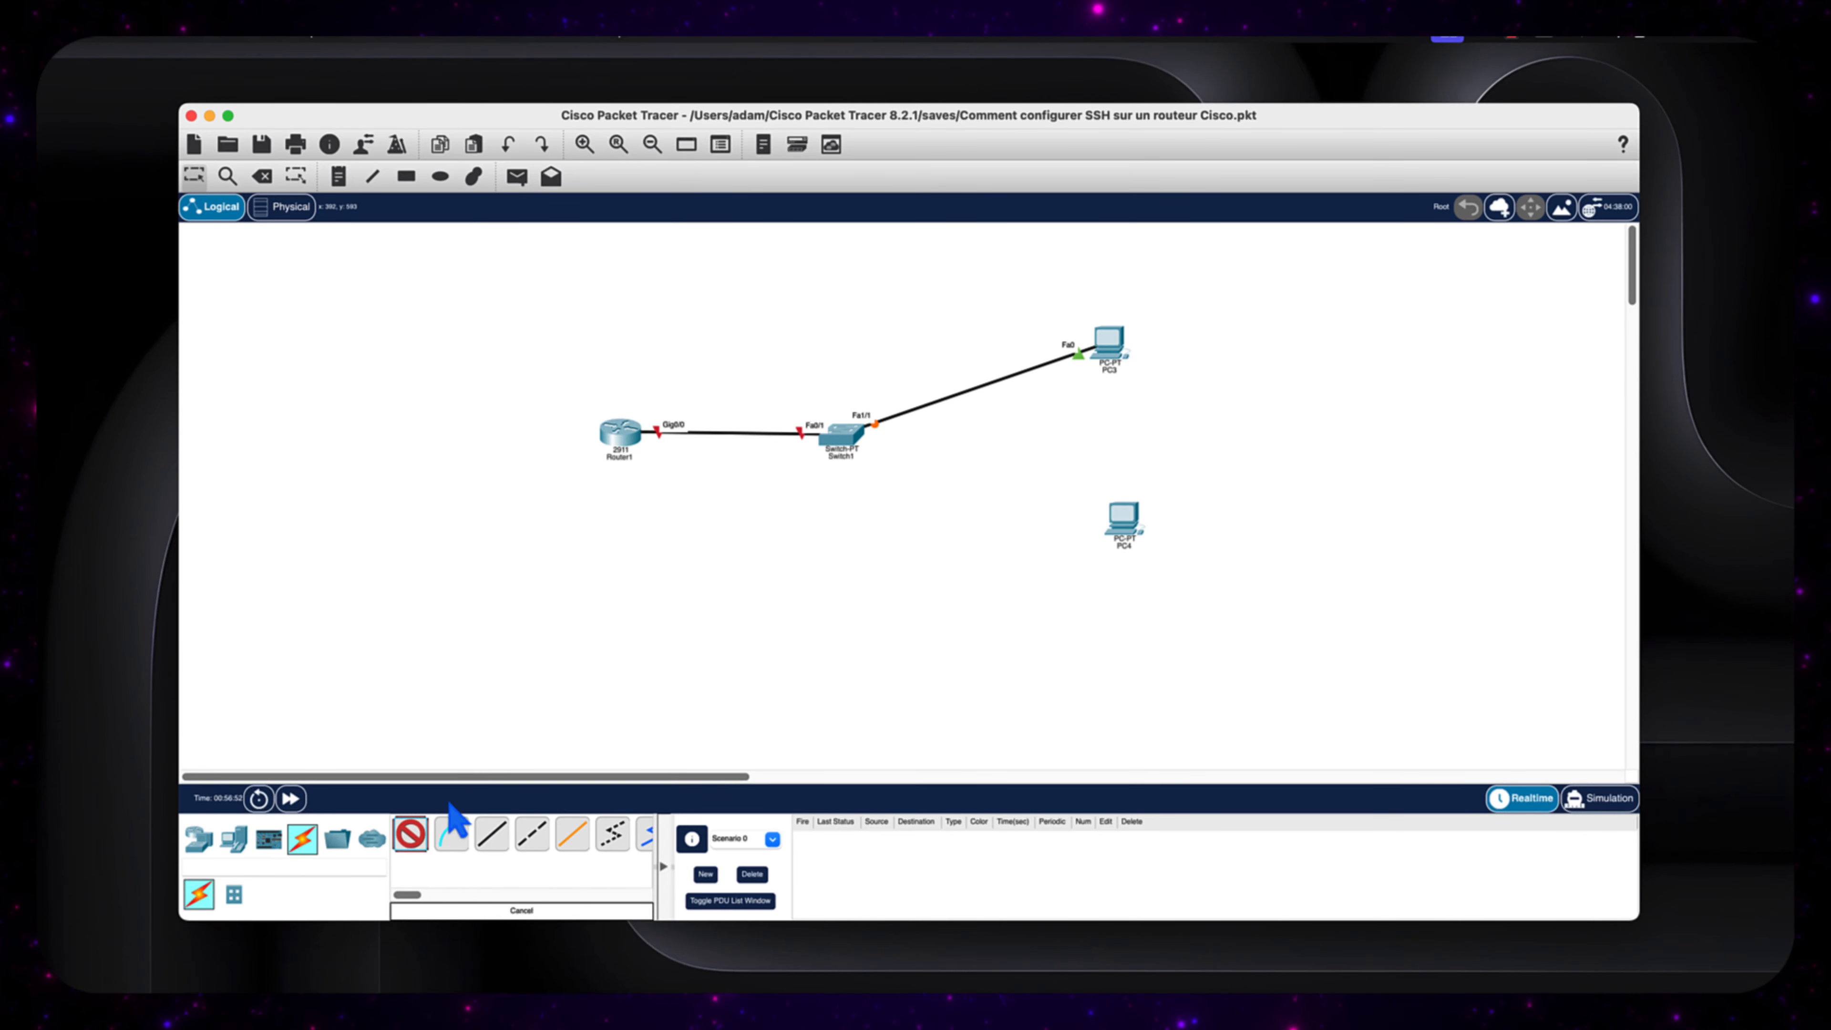
left_click(856, 443)
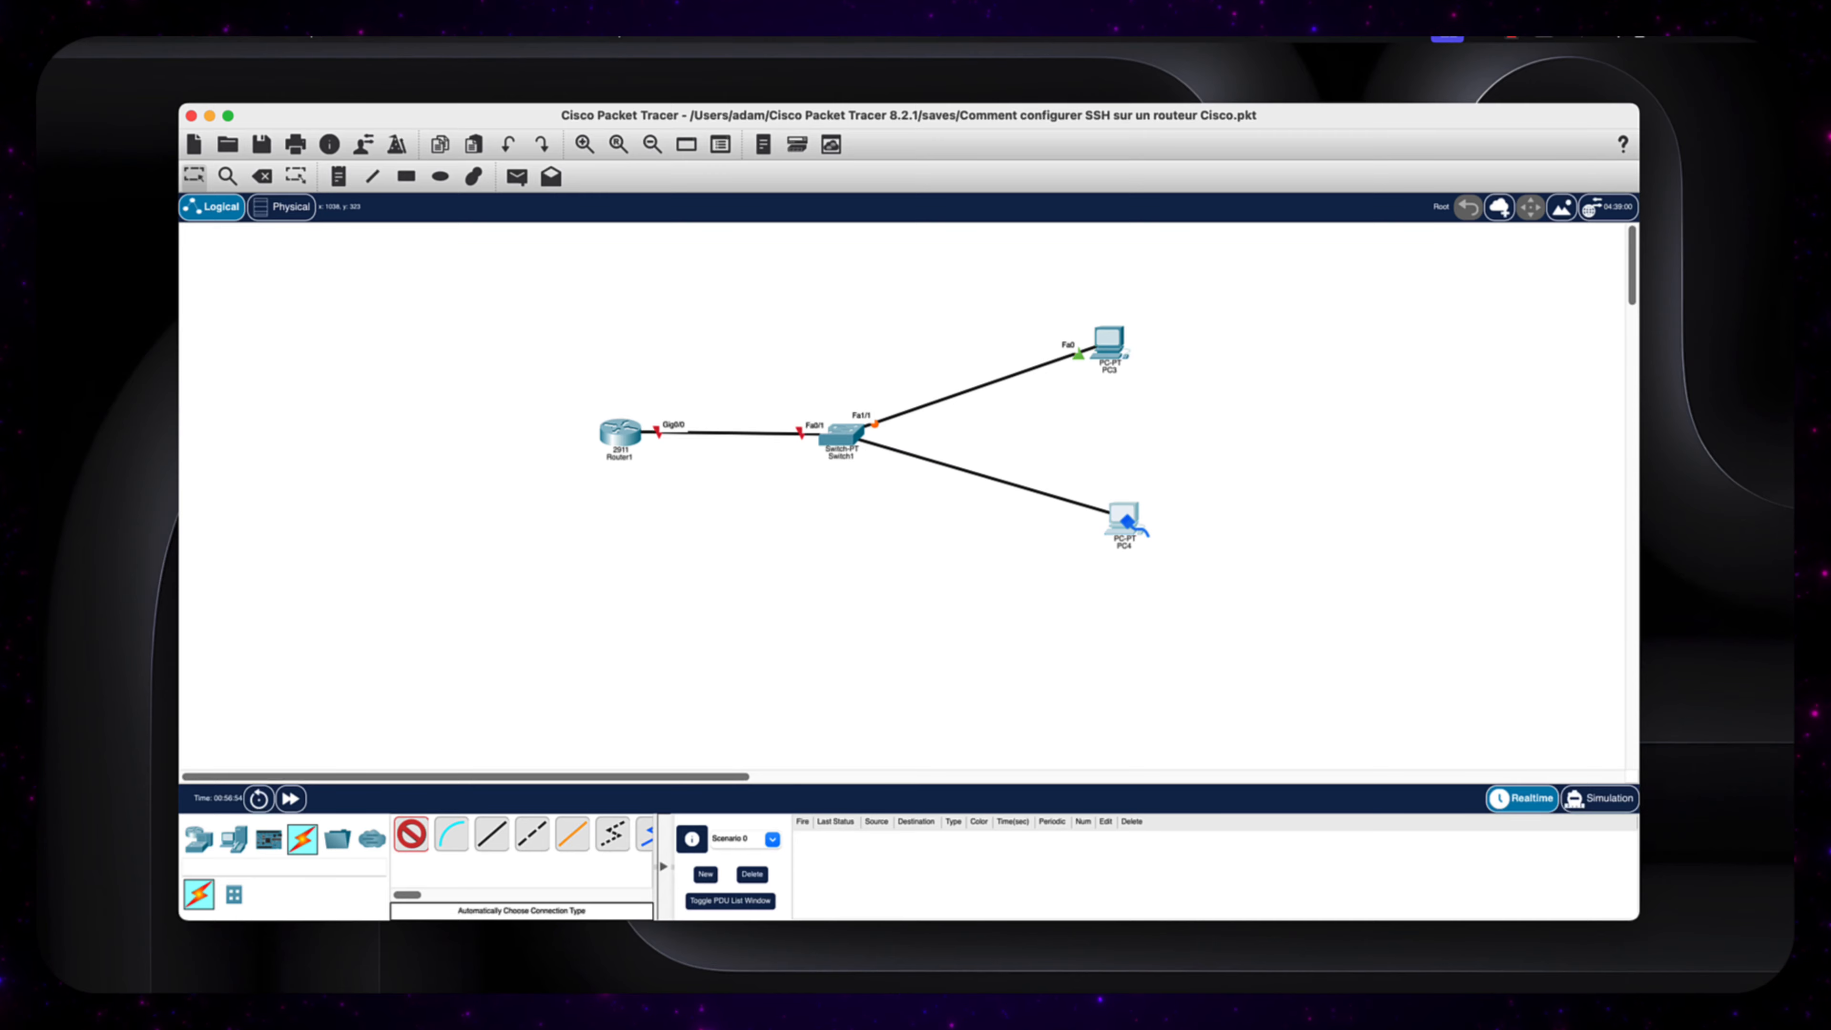
left_click(1129, 519)
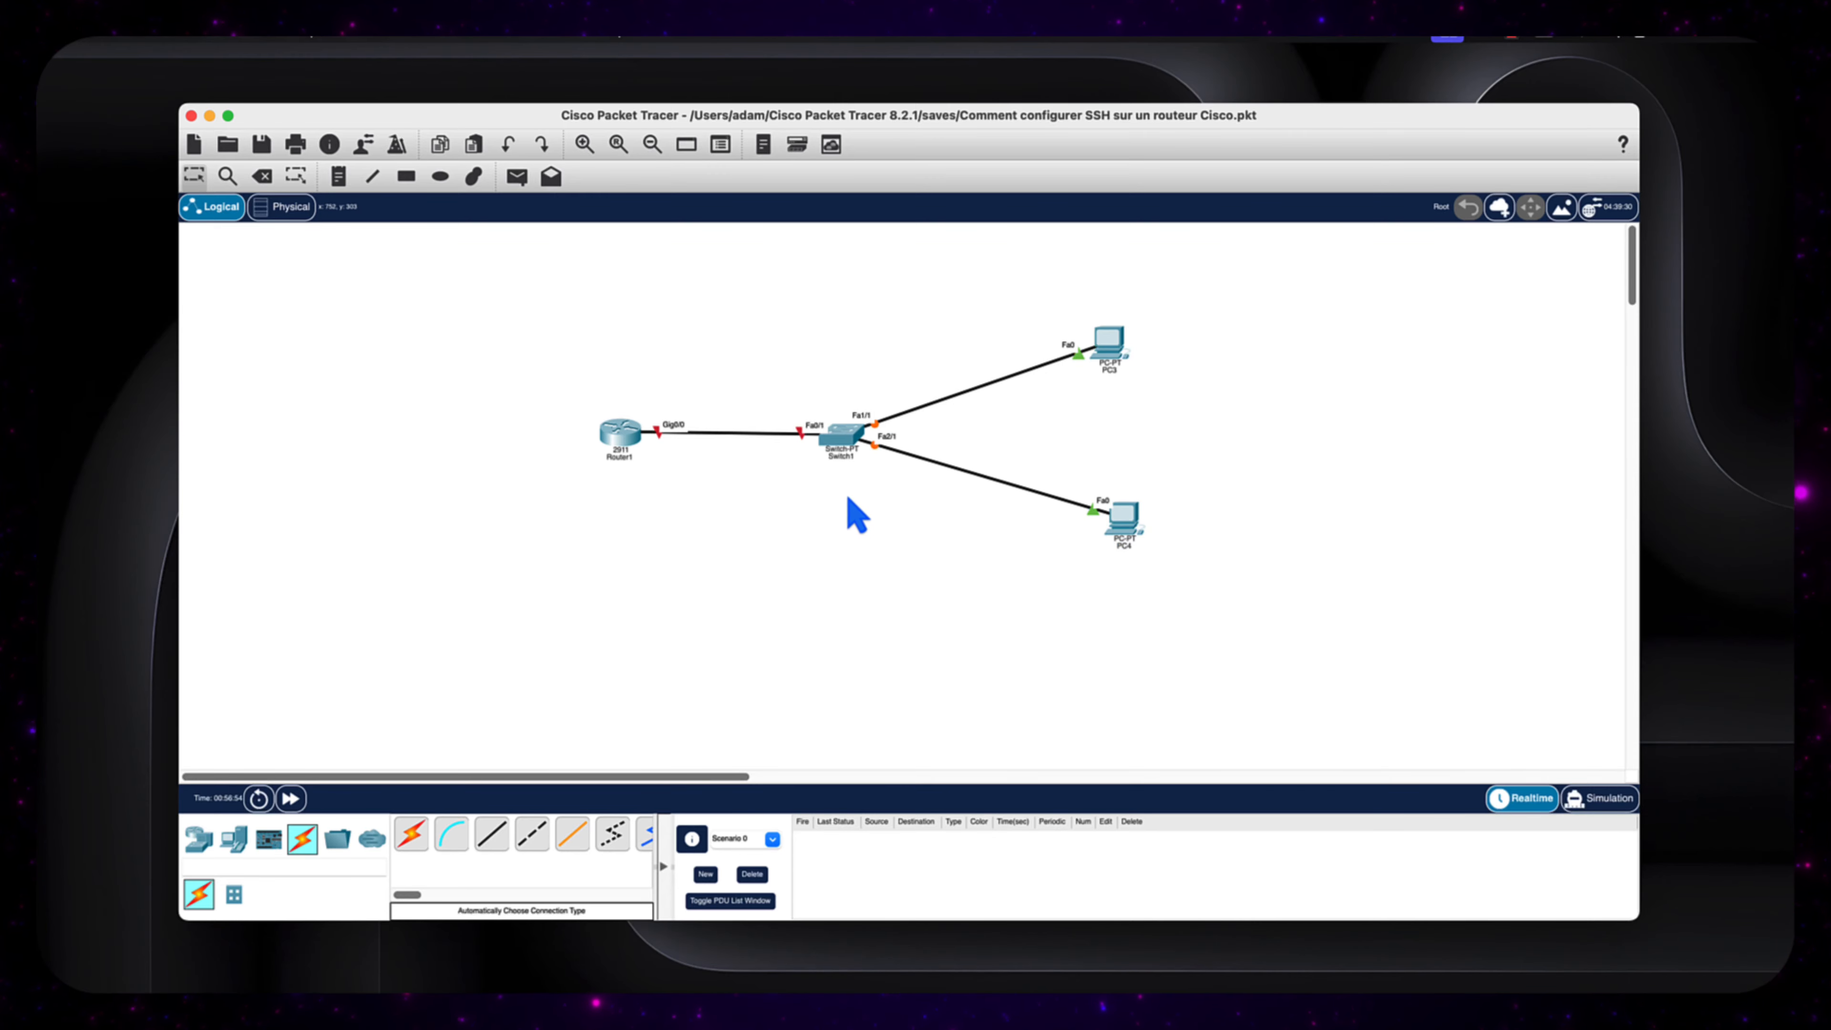
Set both the display name and the hostname of Router1 to R1, and close its configuration window
left_click(619, 444)
left_click(952, 288)
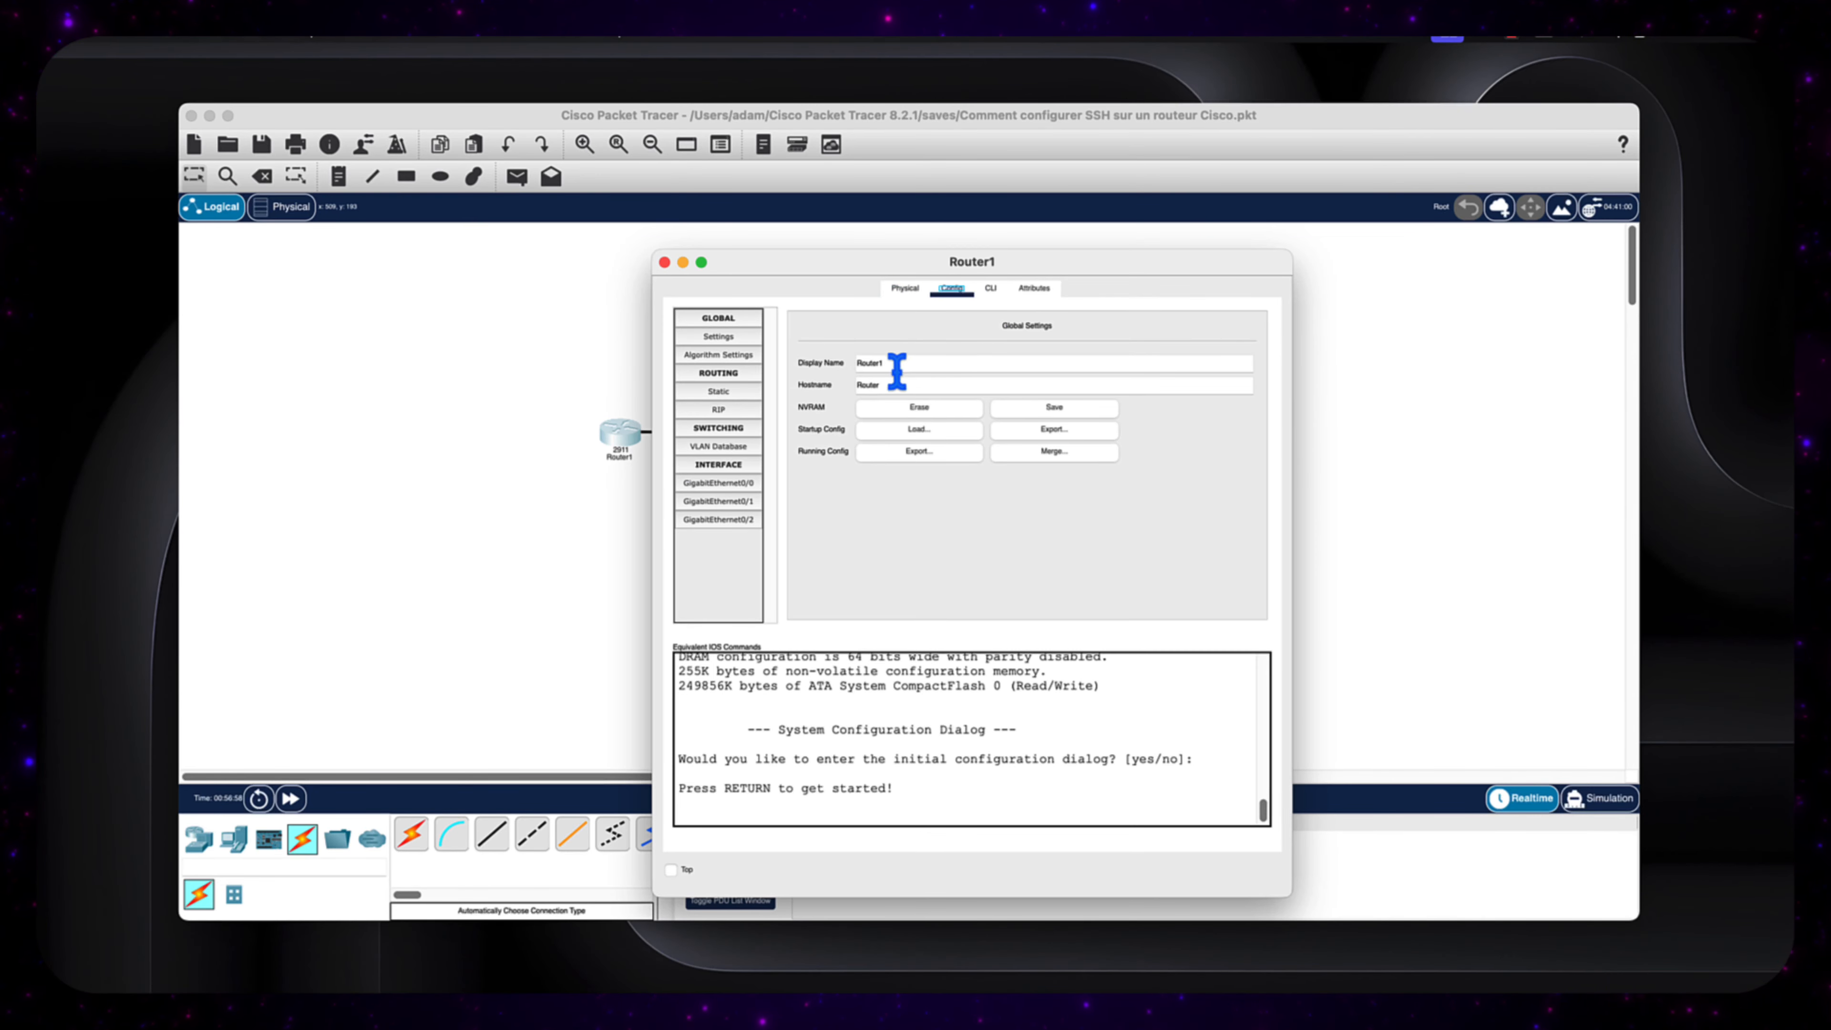
key("Caps_Lock")
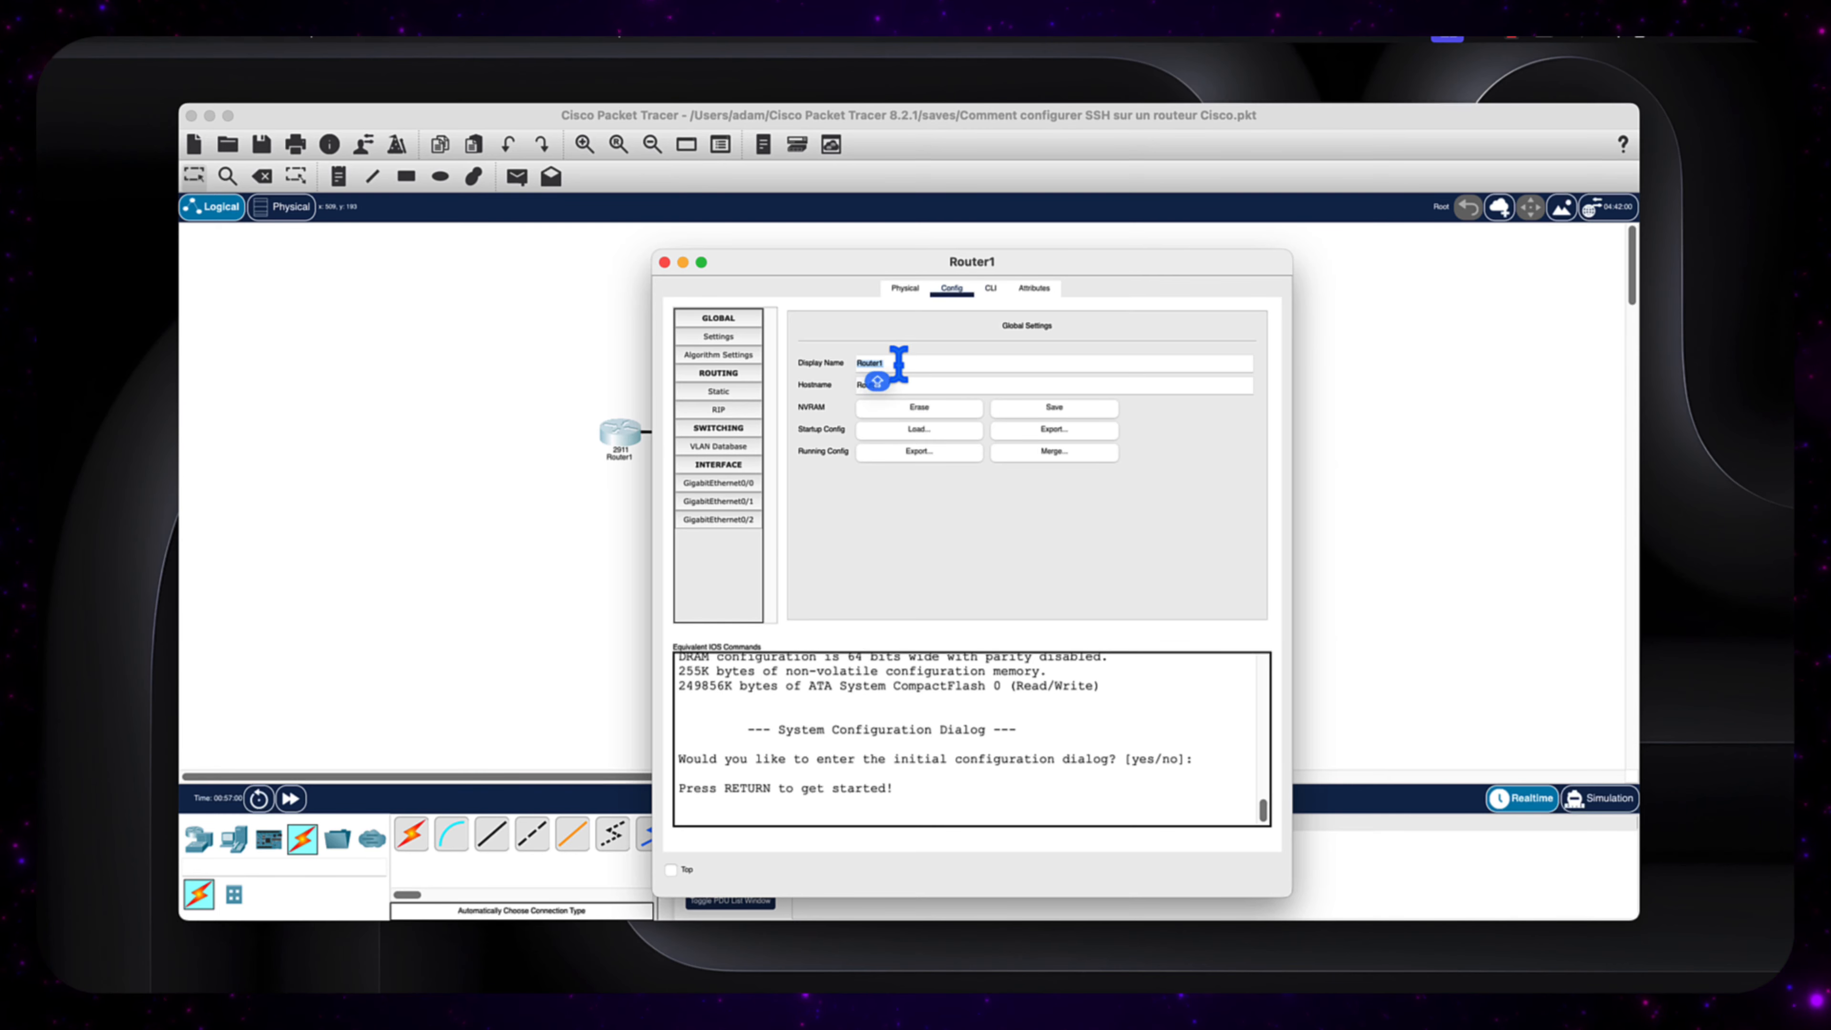
type("R1")
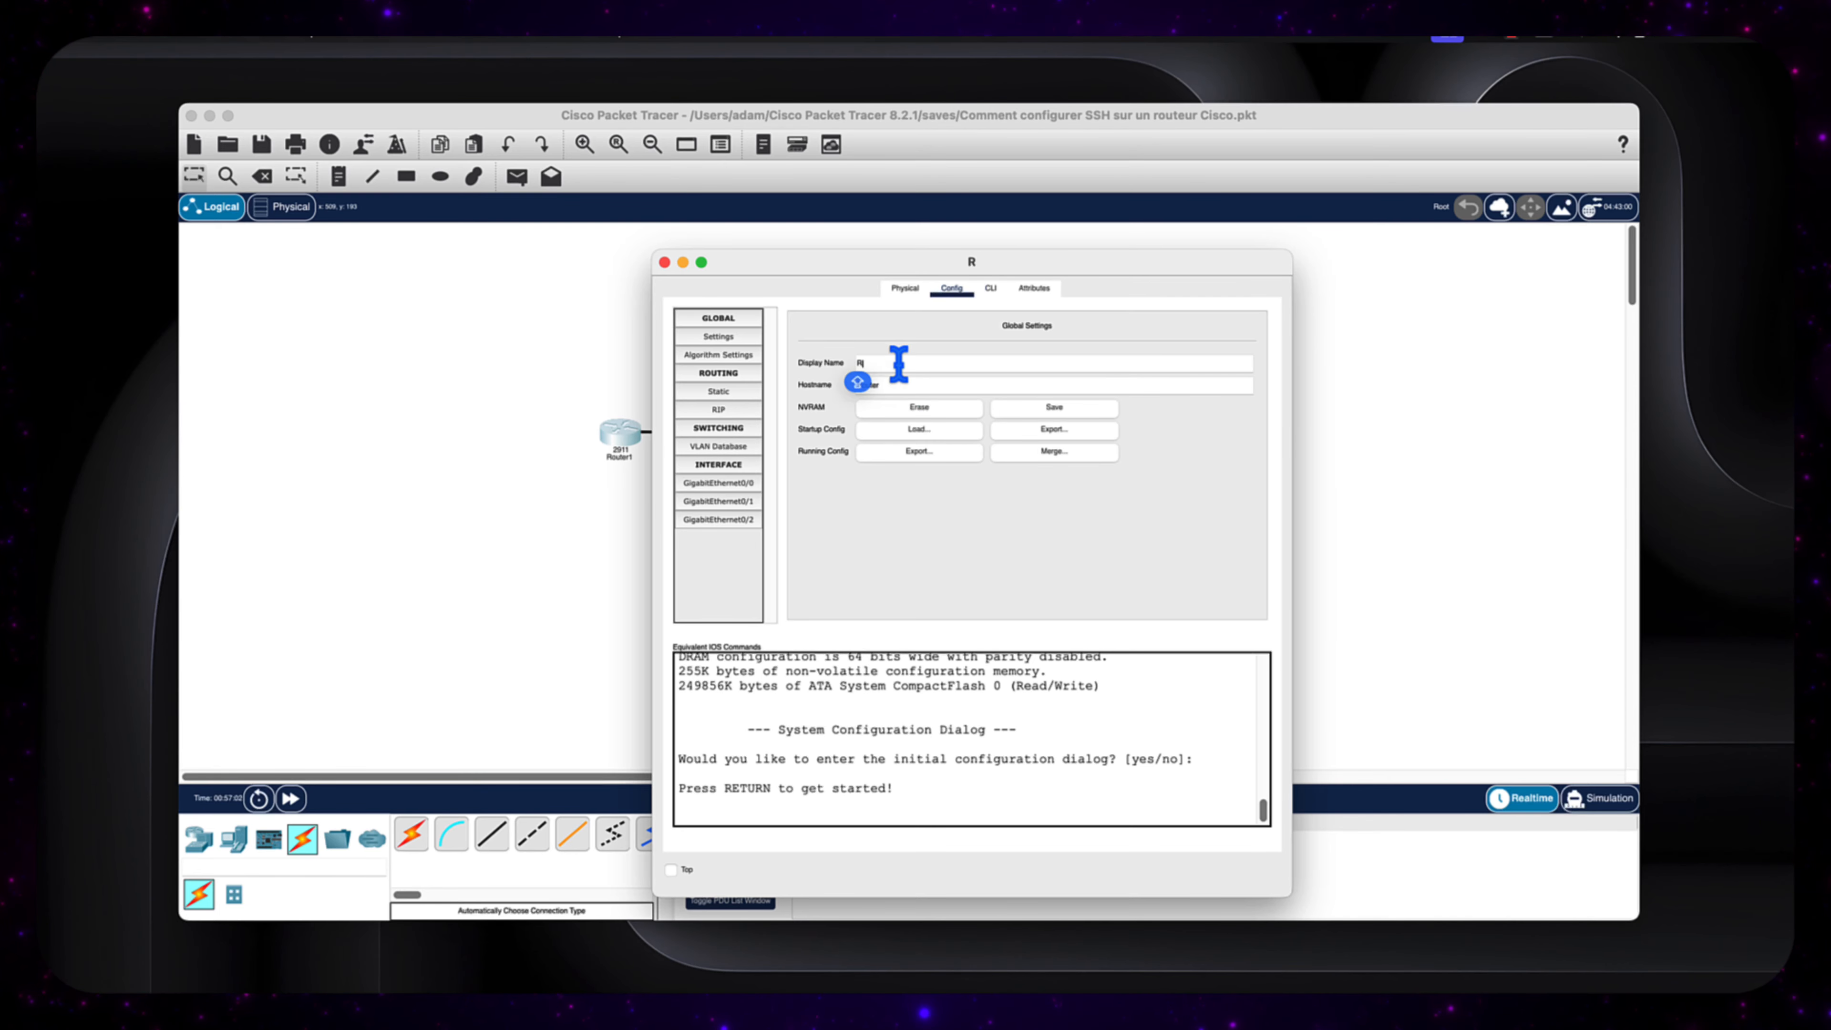
left_click(887, 386)
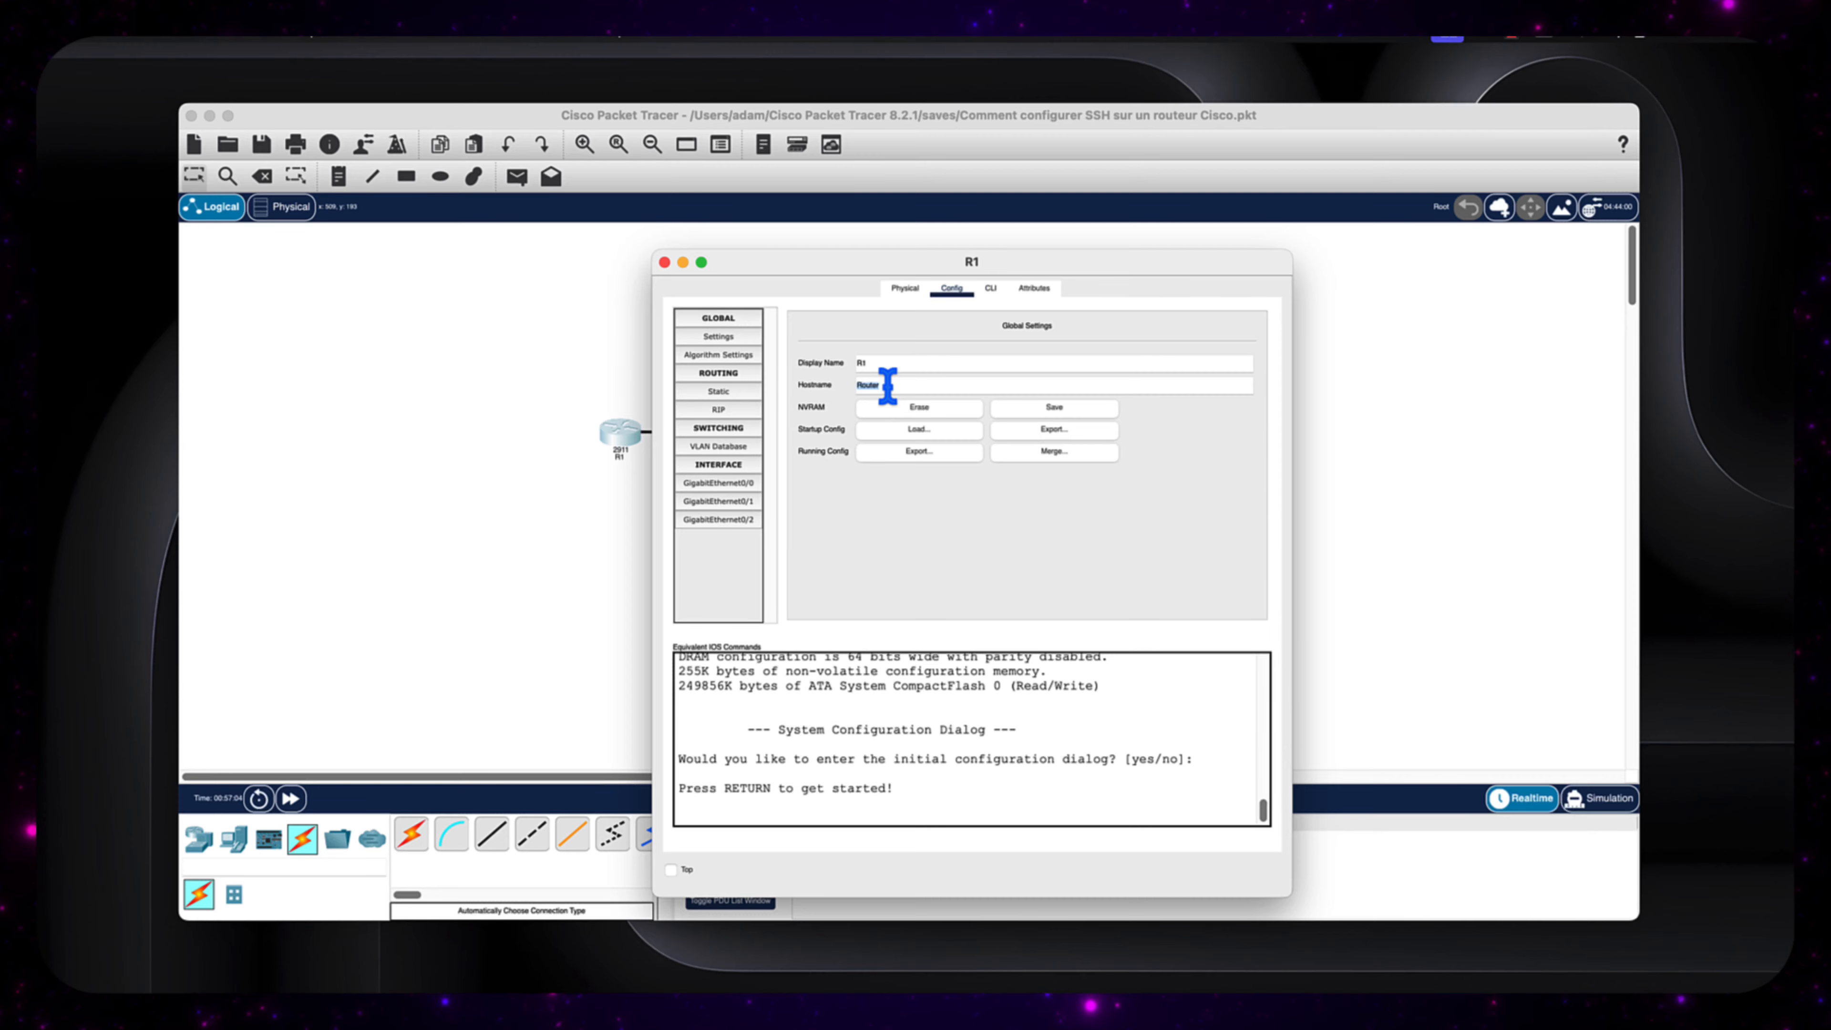
type("R1")
key("Return")
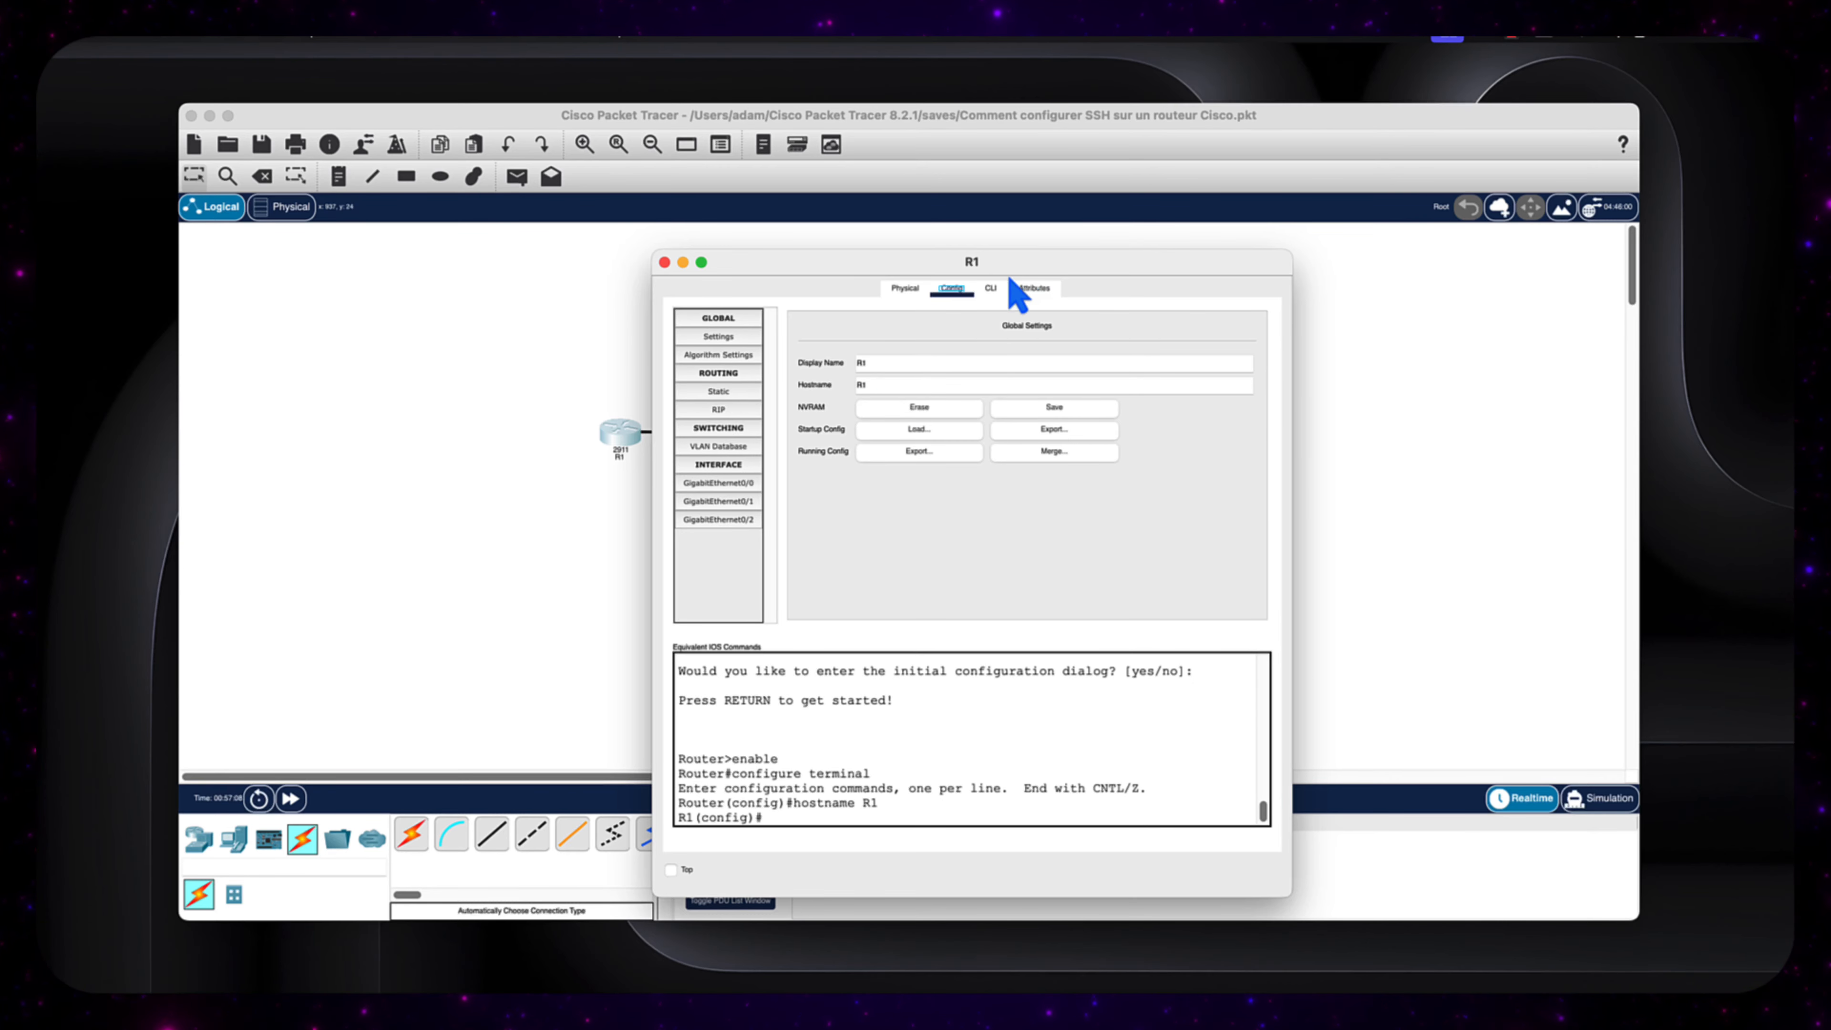
left_click(990, 288)
left_click(664, 262)
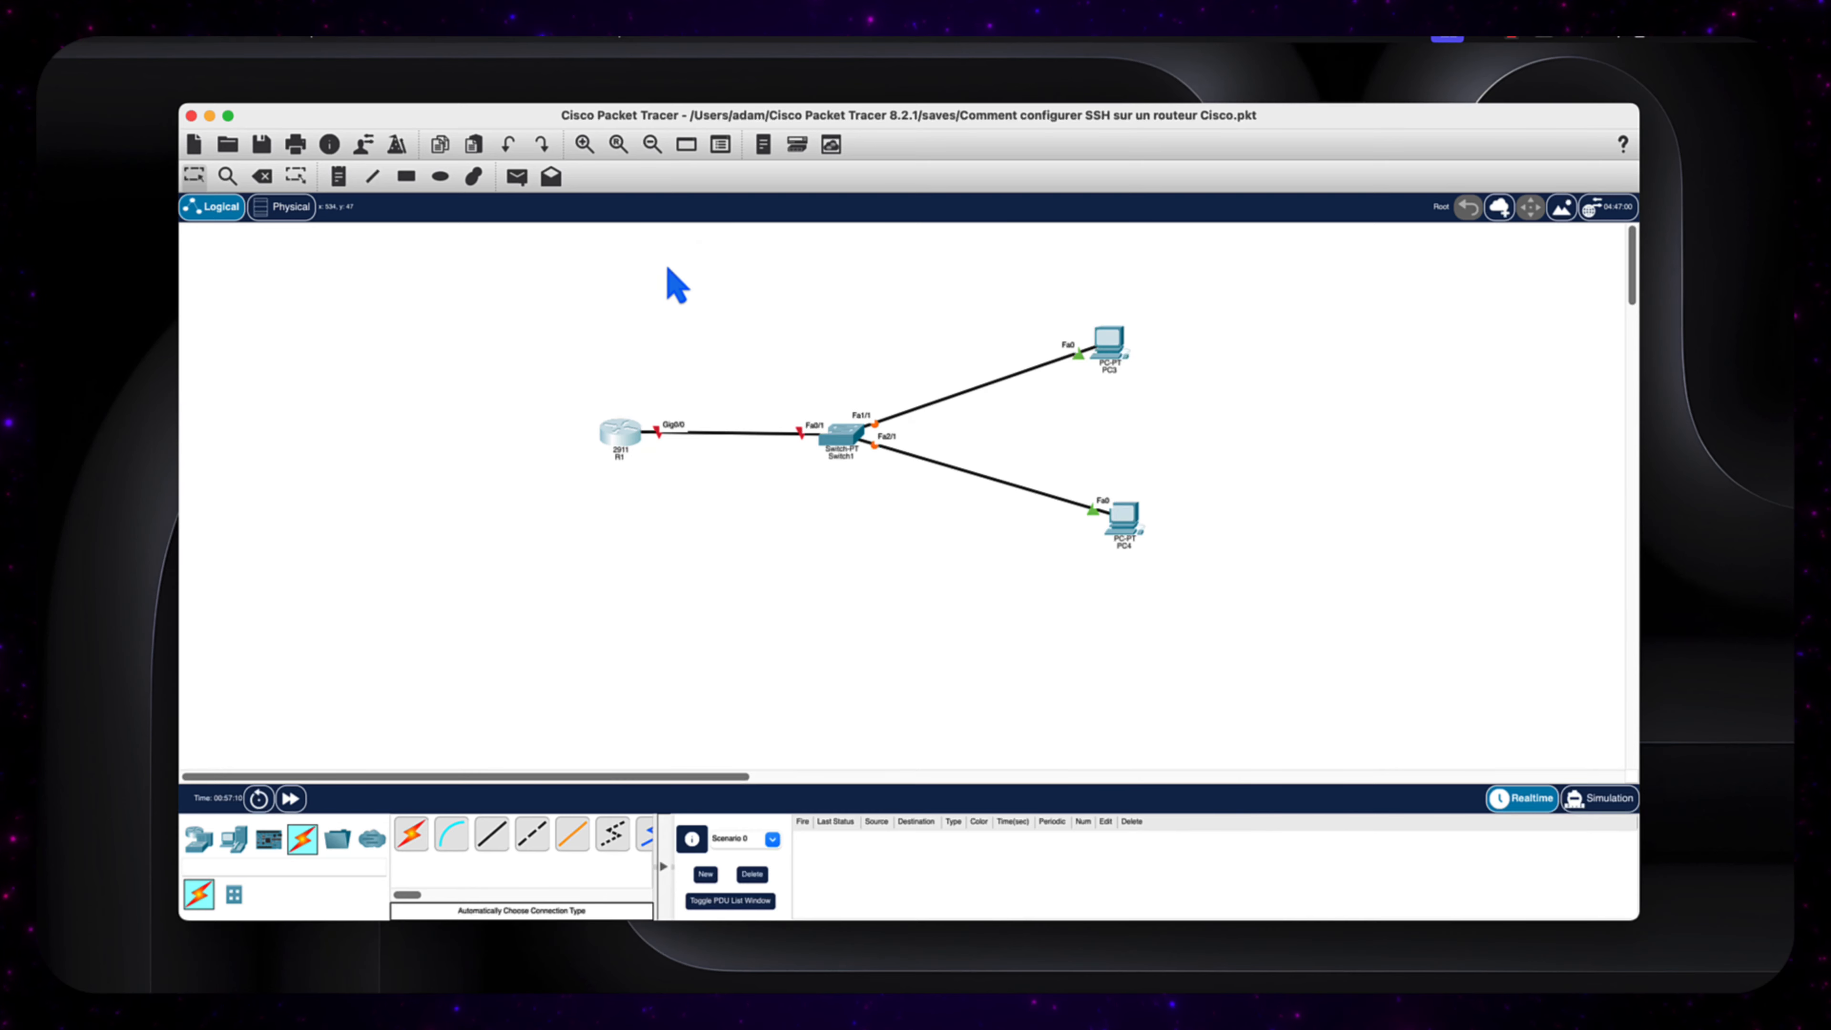
Rename Switch1 as SW1 on the workspace
left_click(850, 458)
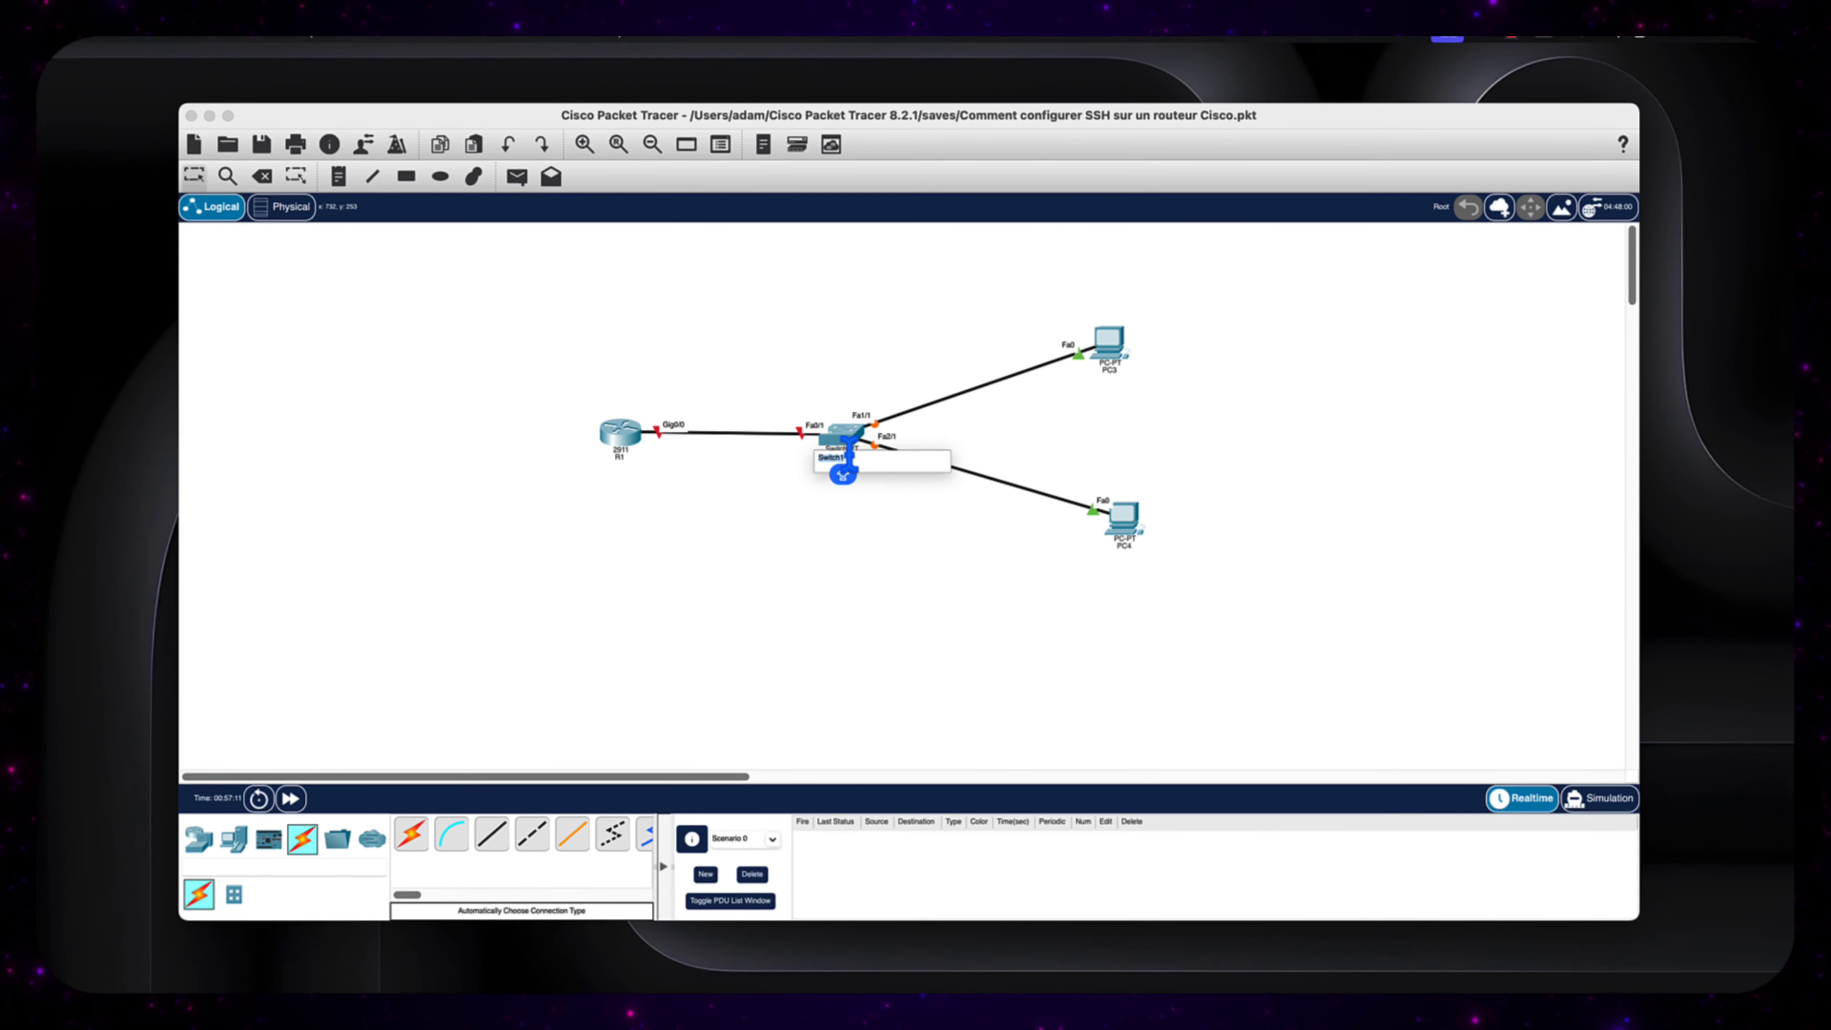
type("SW1")
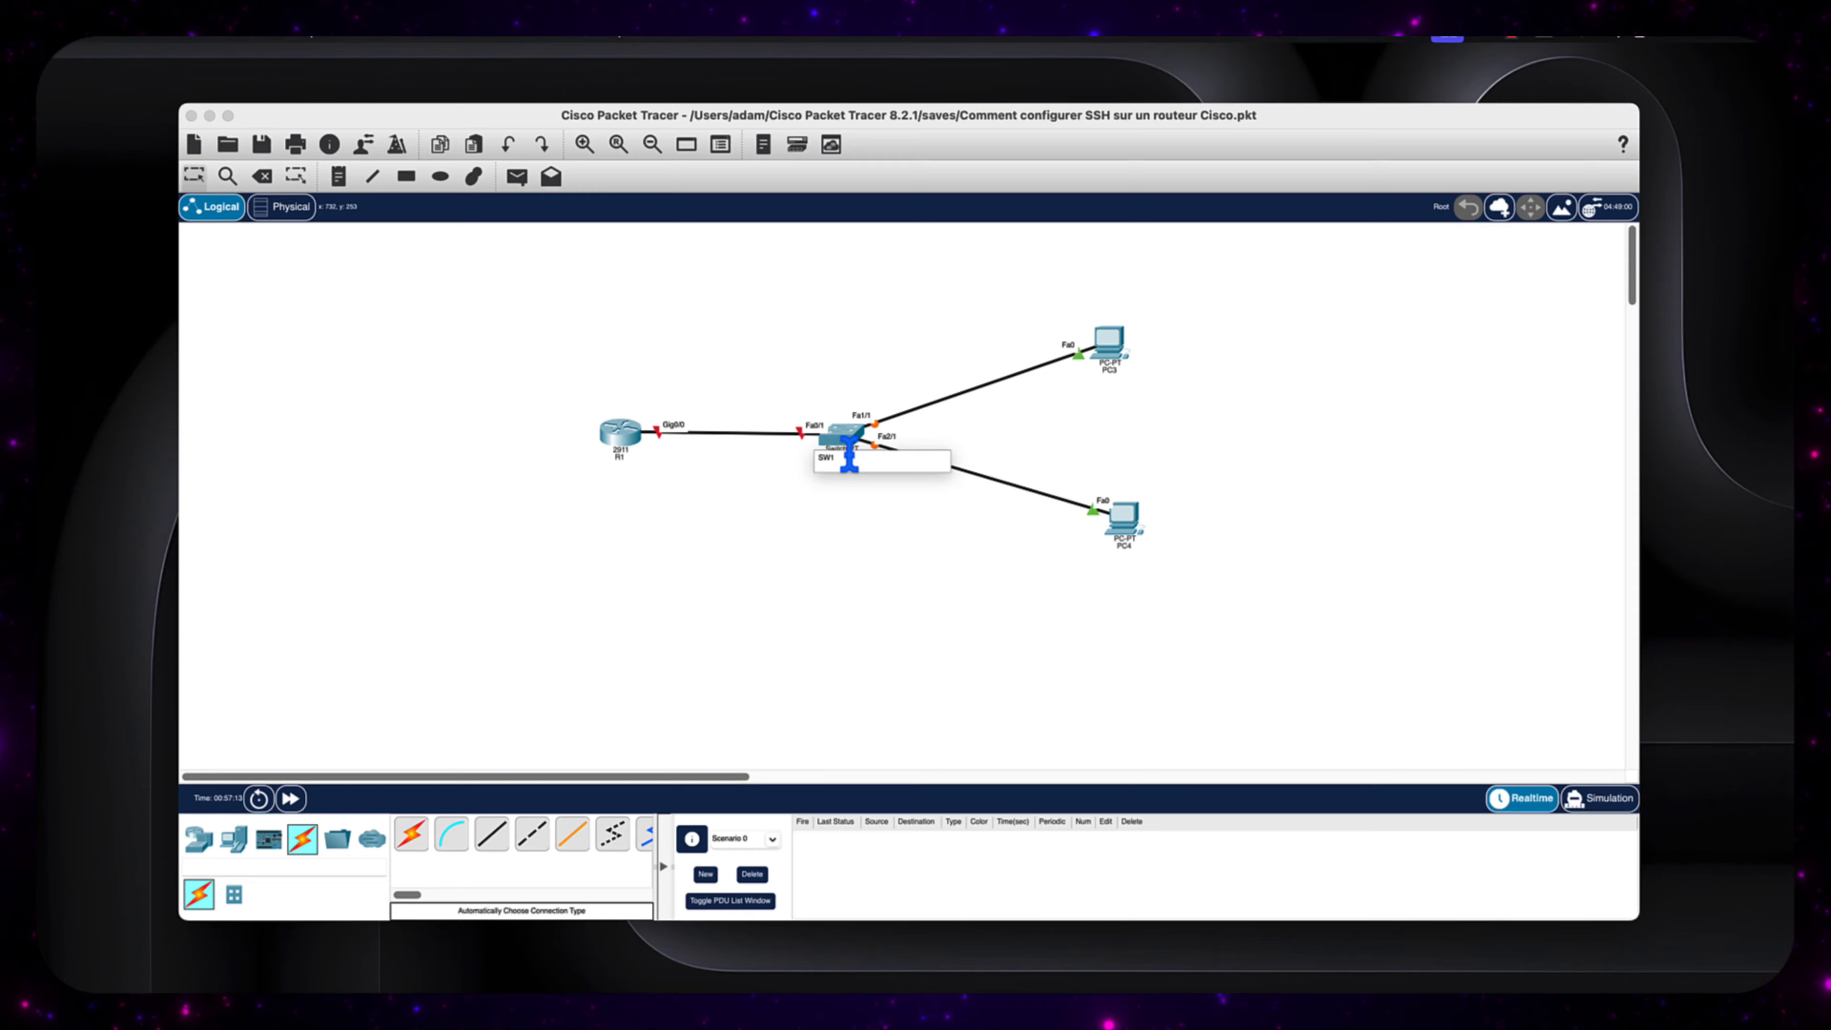
left_click(806, 599)
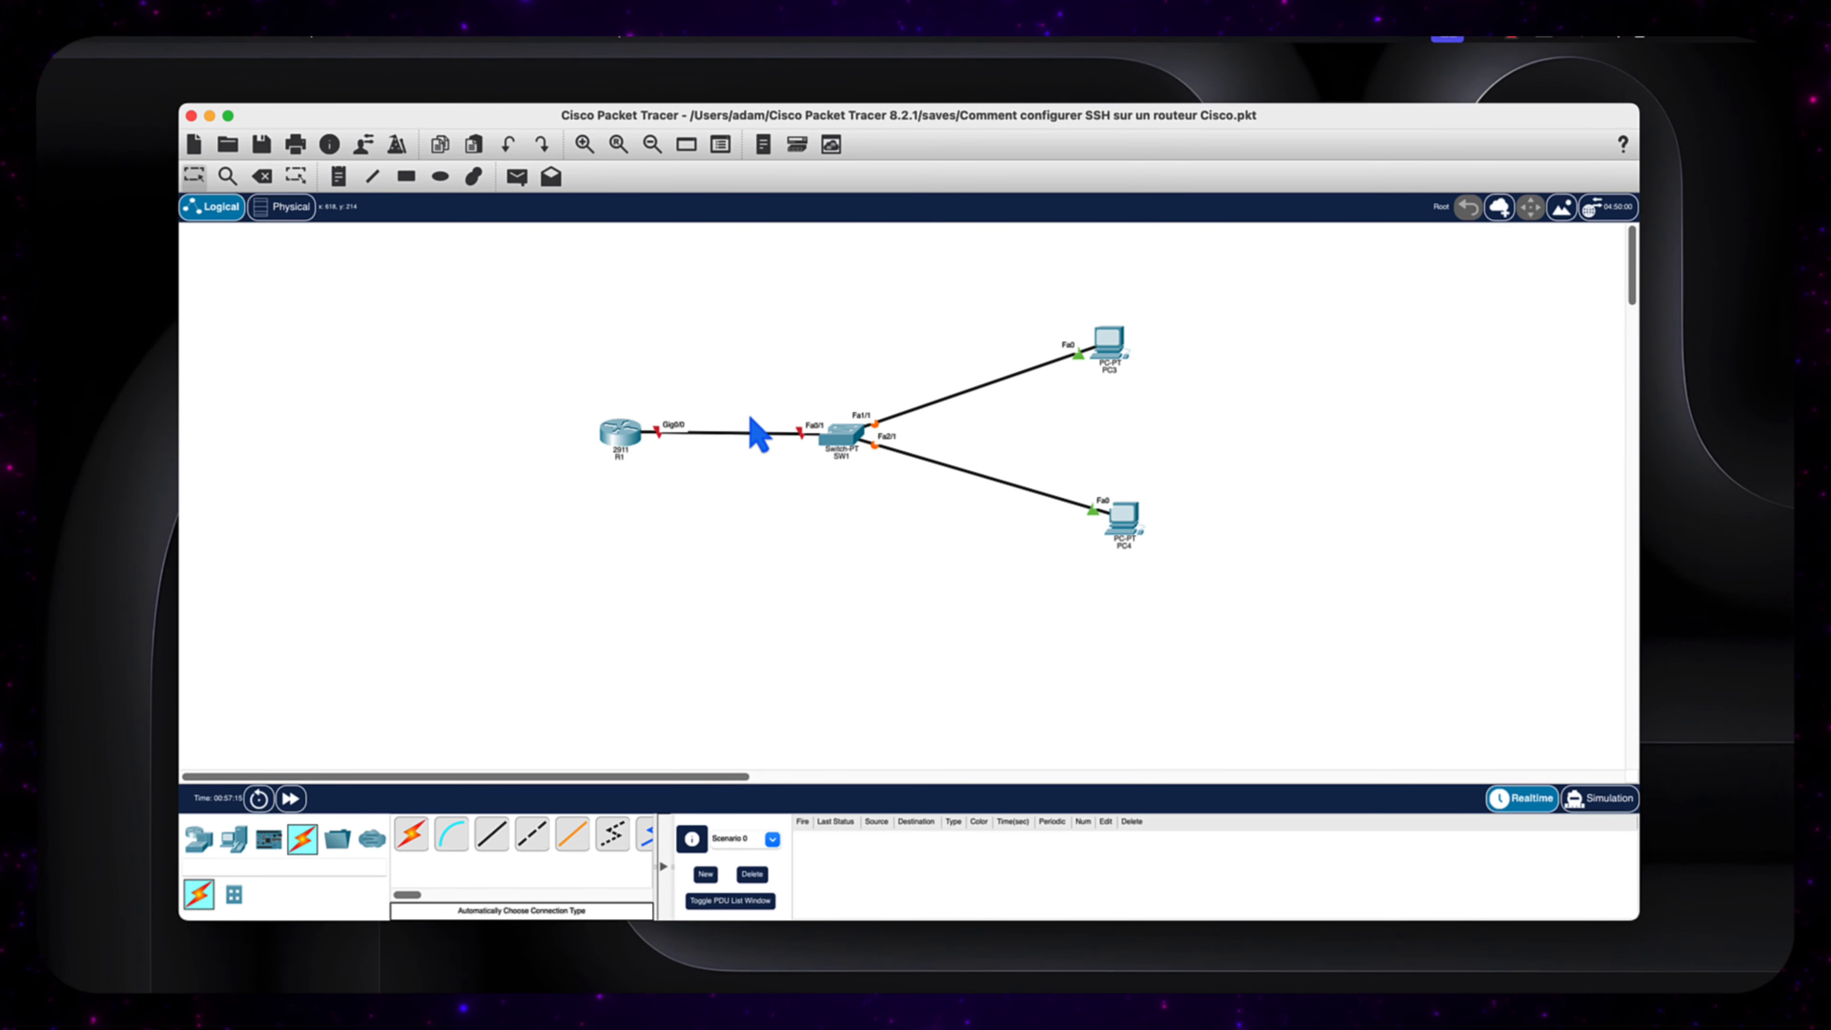
Open R1's command line at a fresh global configuration prompt and place its window clear of the router
left_click(628, 433)
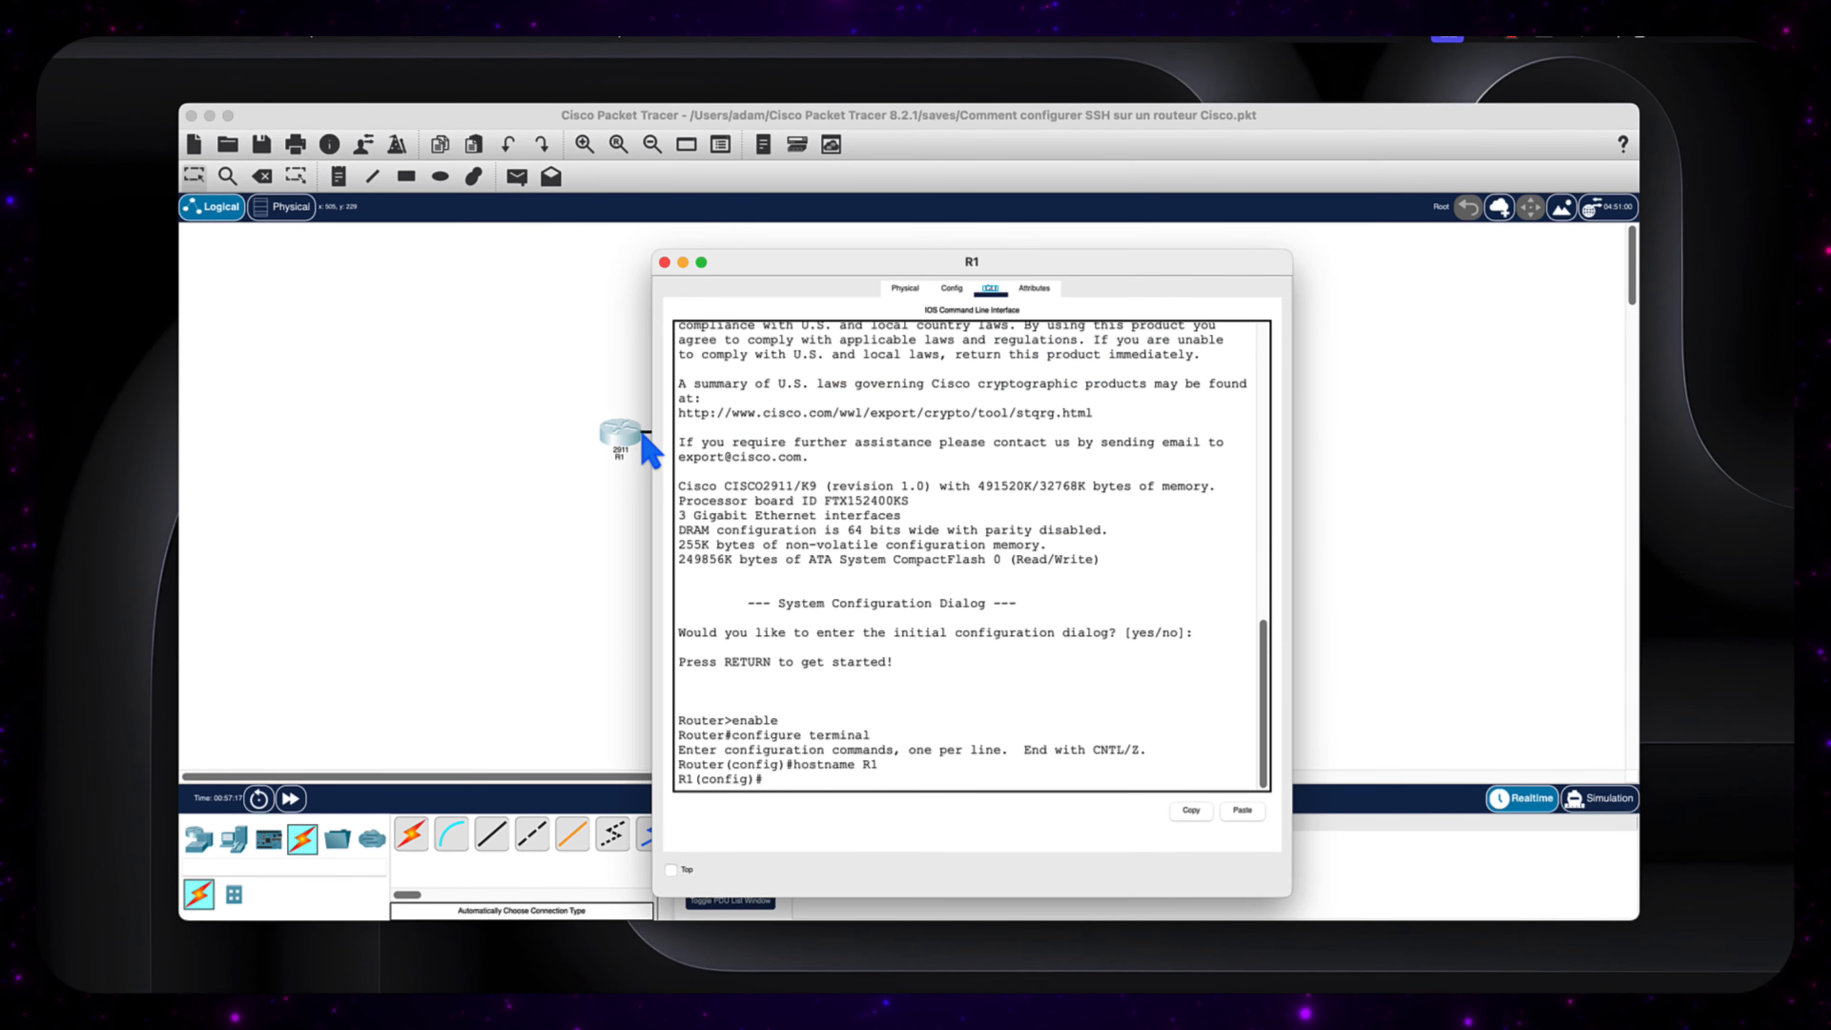
left_click_drag(901, 275, 640, 221)
left_click(677, 533)
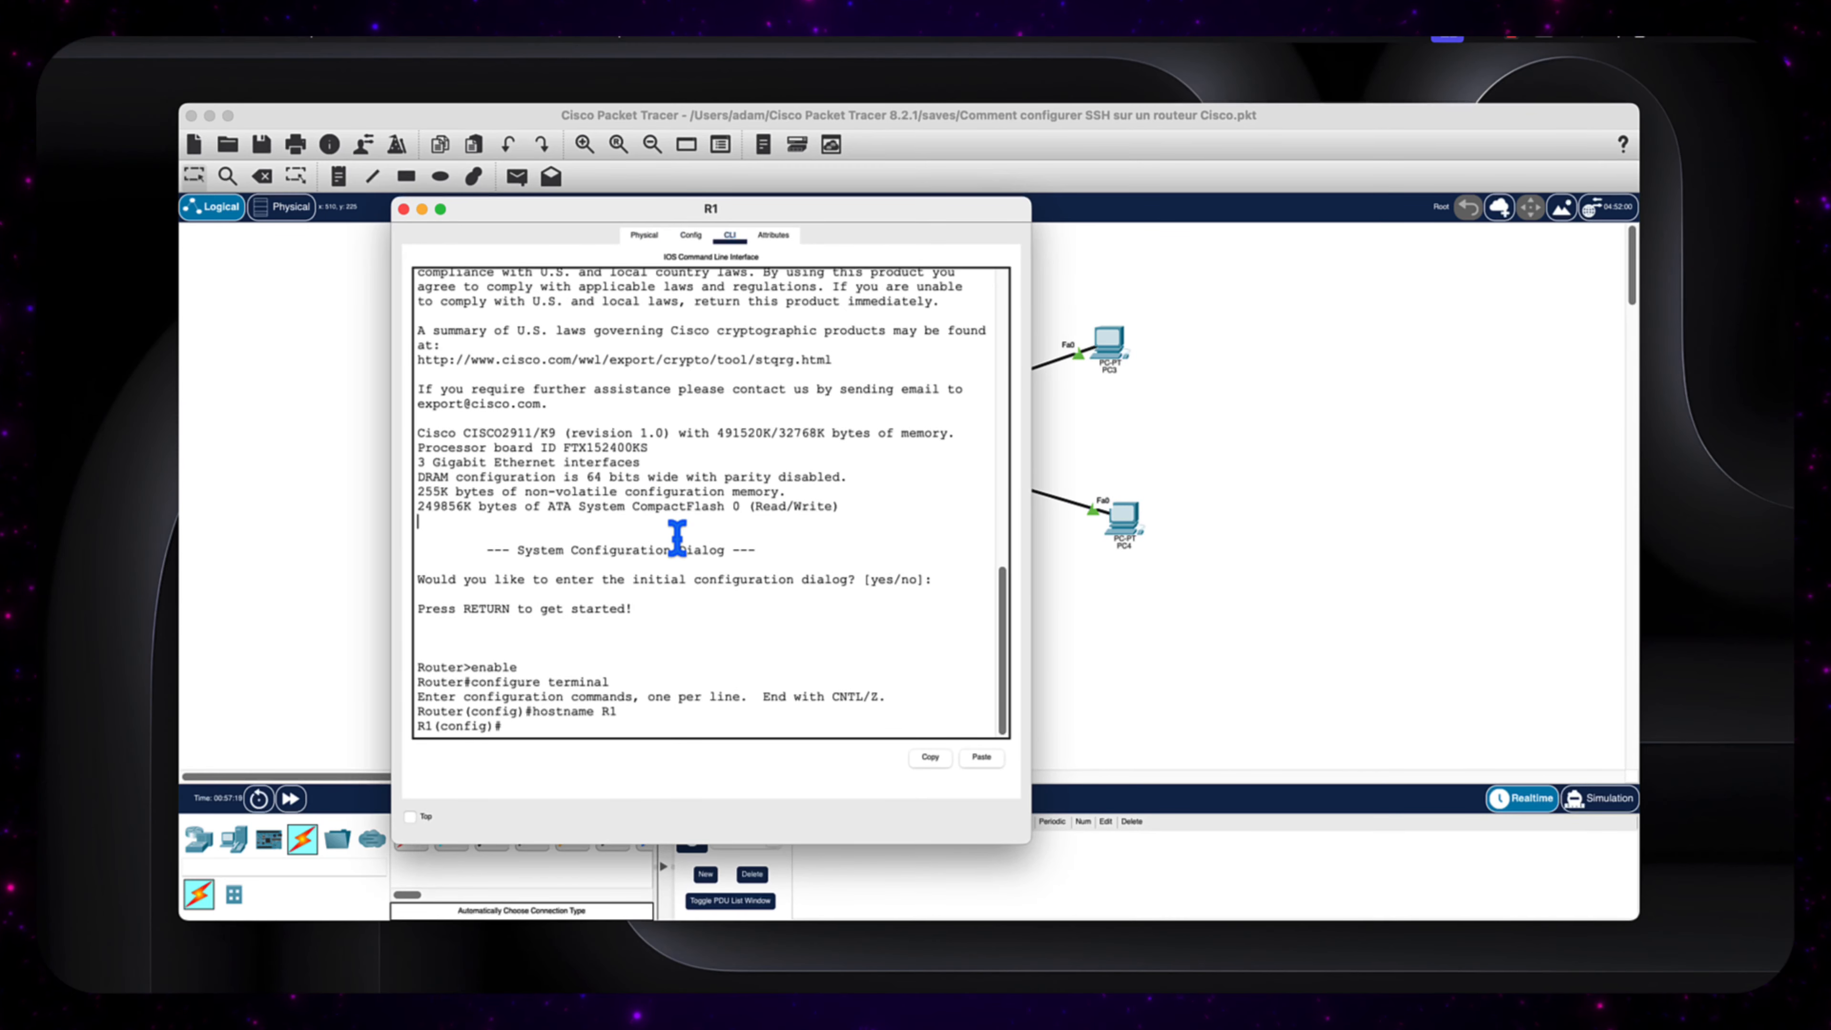
key("Return")
key("Return")
key("Return")
key("Return")
key("Return")
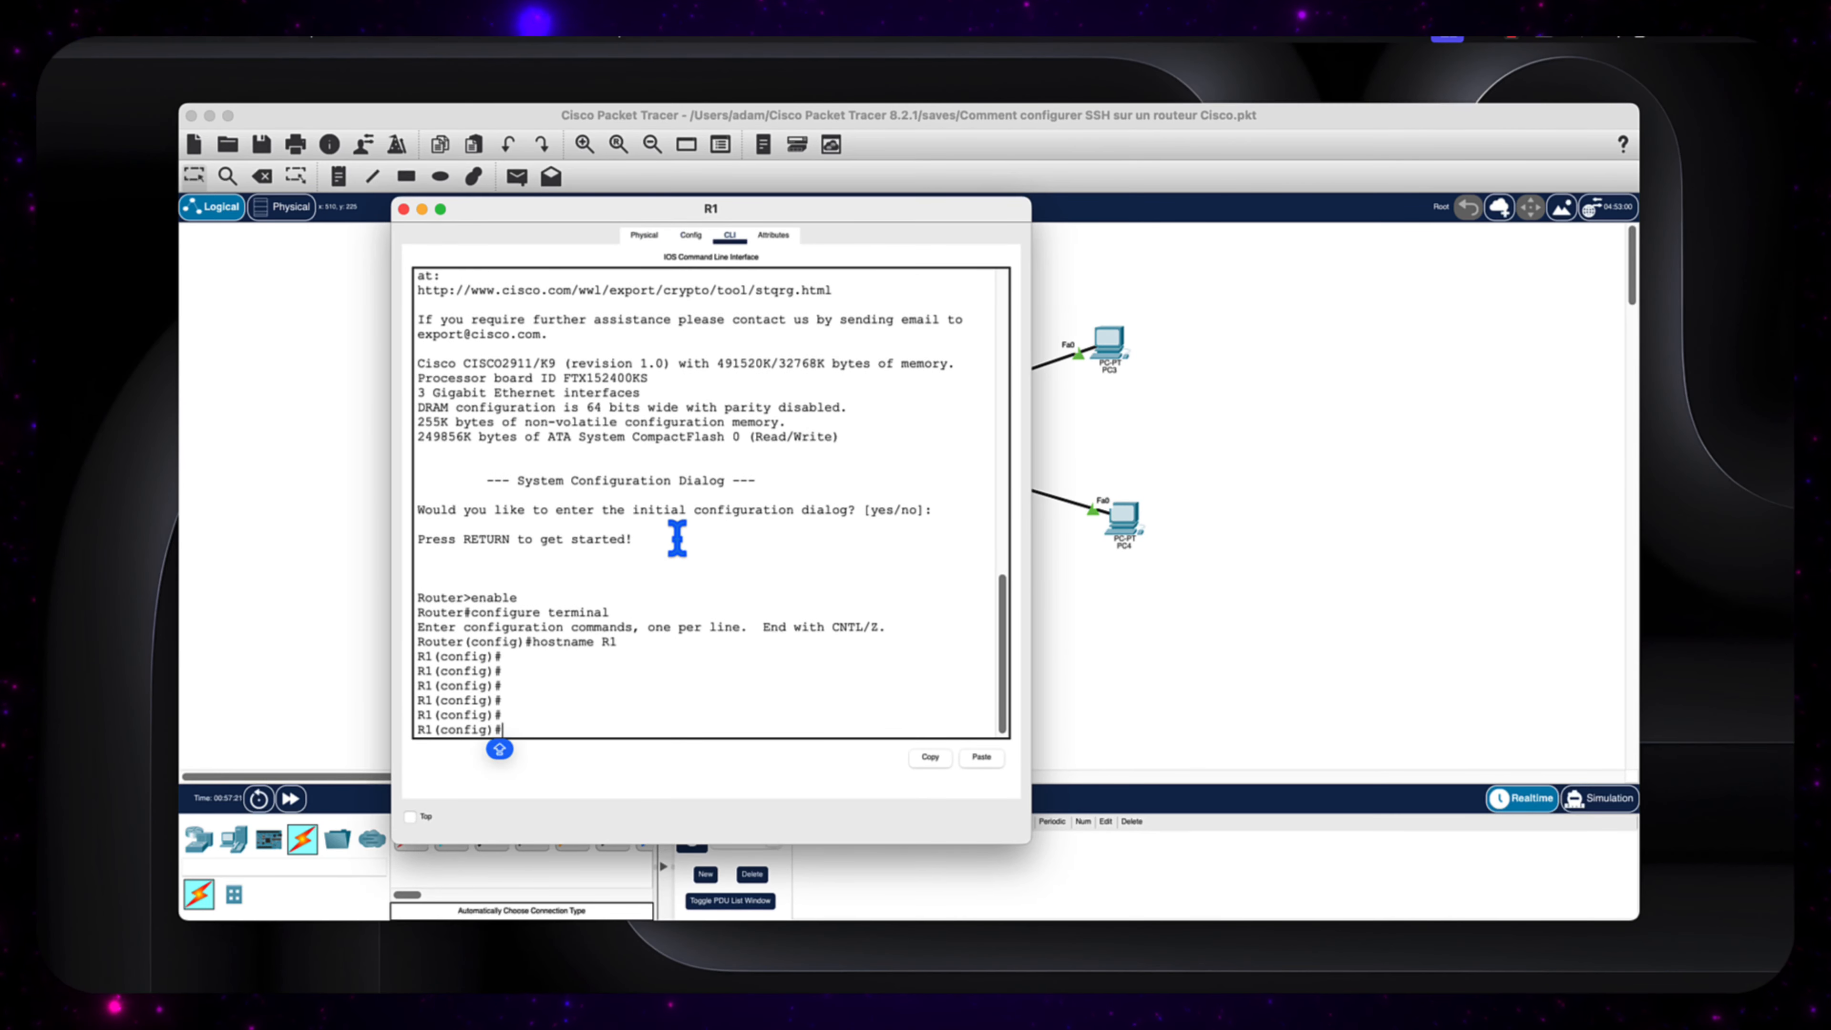
left_click_drag(692, 210, 1064, 201)
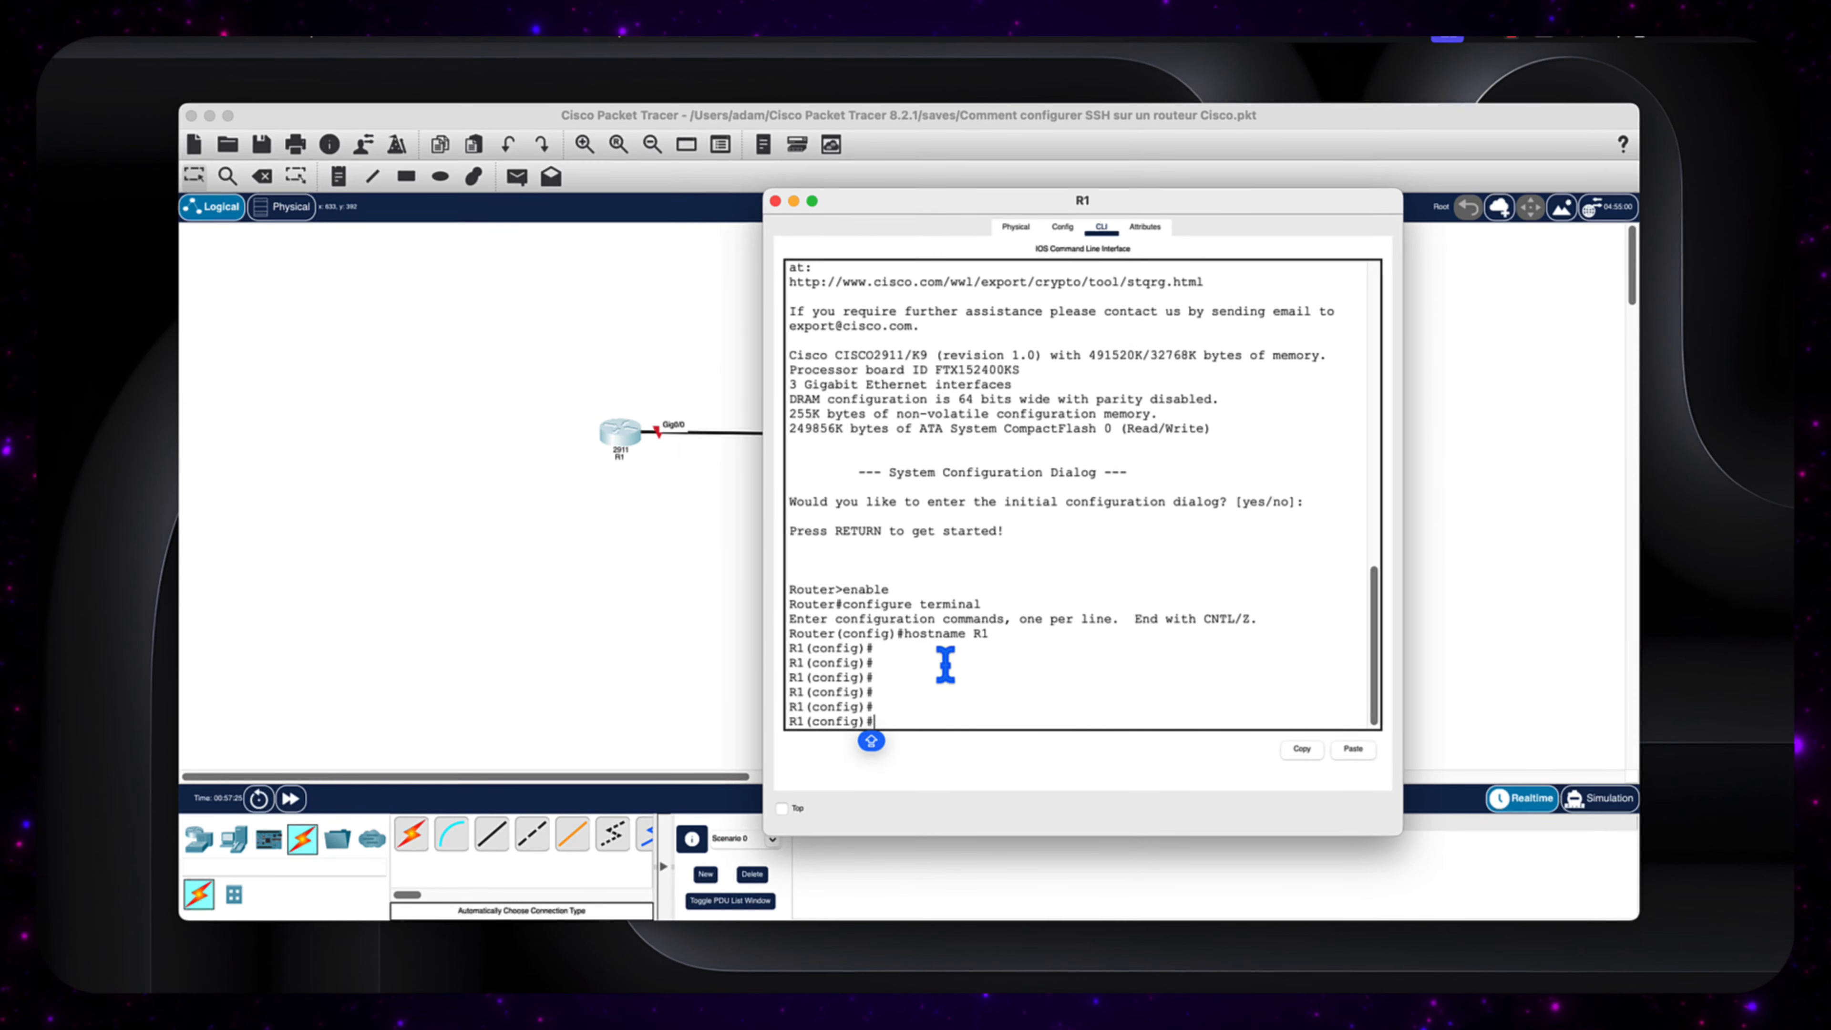
type("IN")
key("Tab")
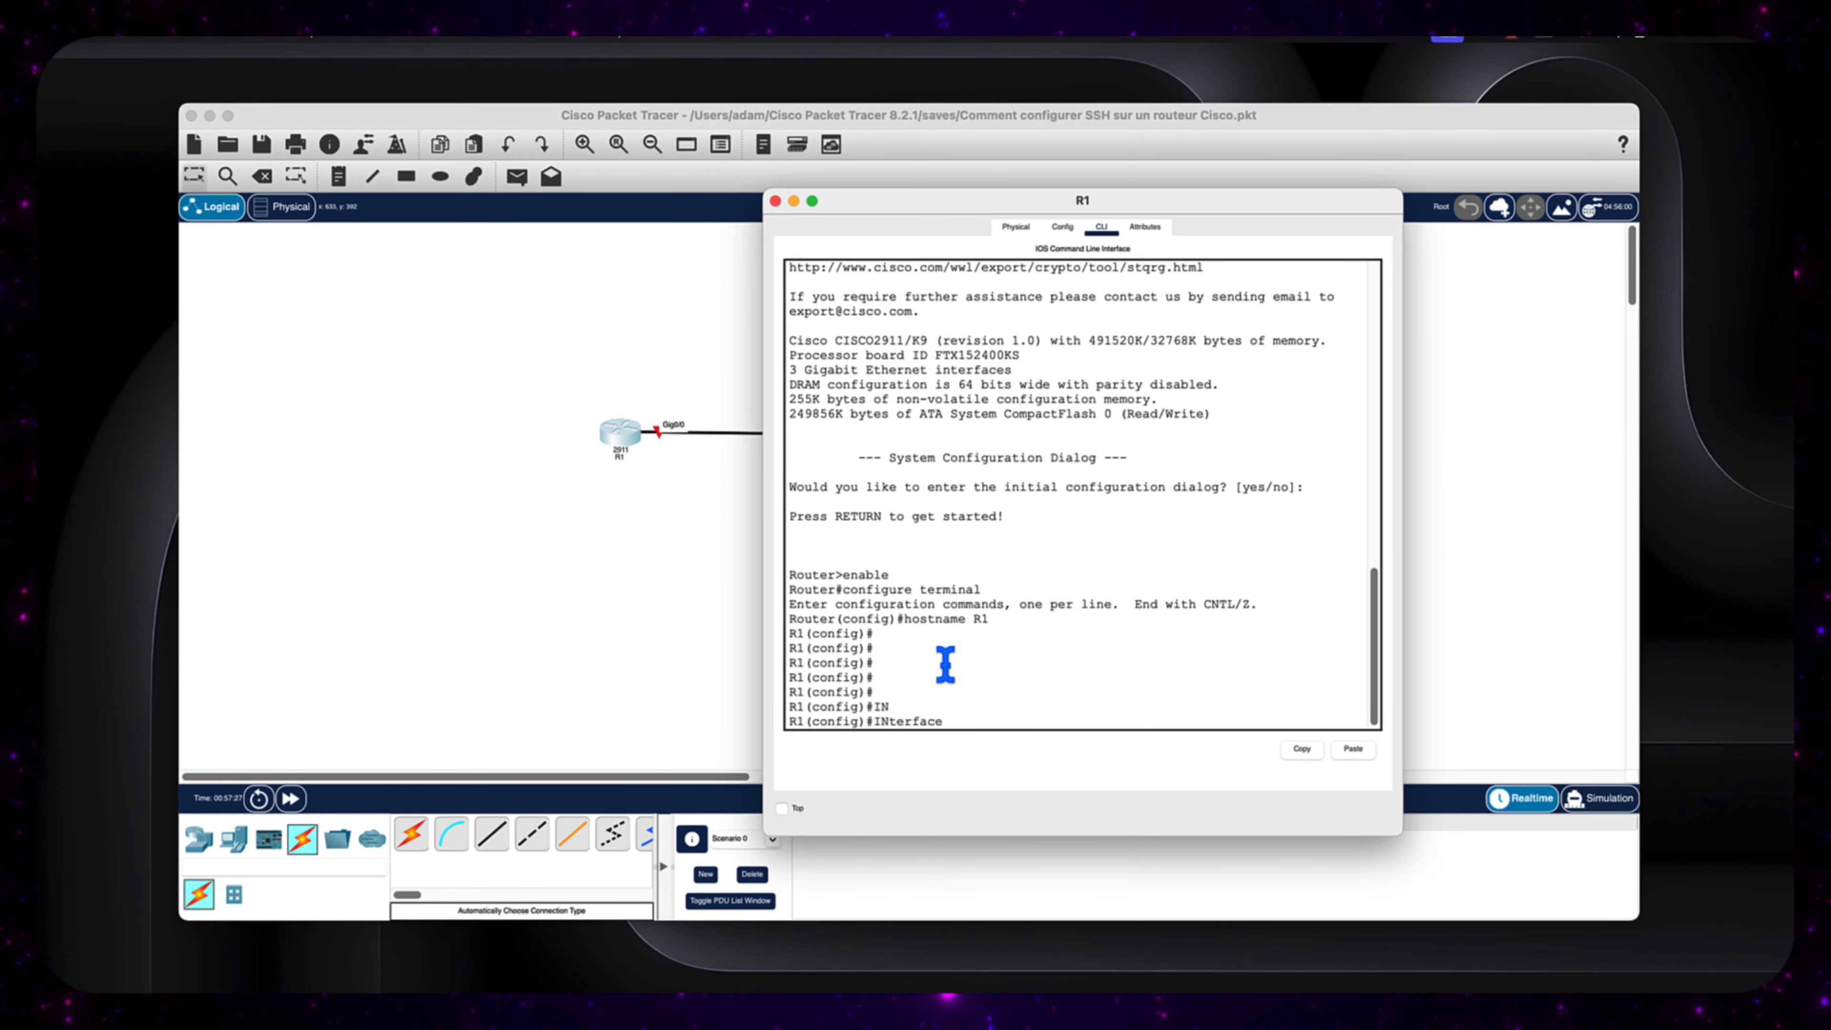
key("BackSpace")
key("BackSpace")
key("BackSpace")
key("BackSpace")
key("BackSpace")
key("BackSpace")
key("BackSpace")
key("BackSpace")
key("BackSpace")
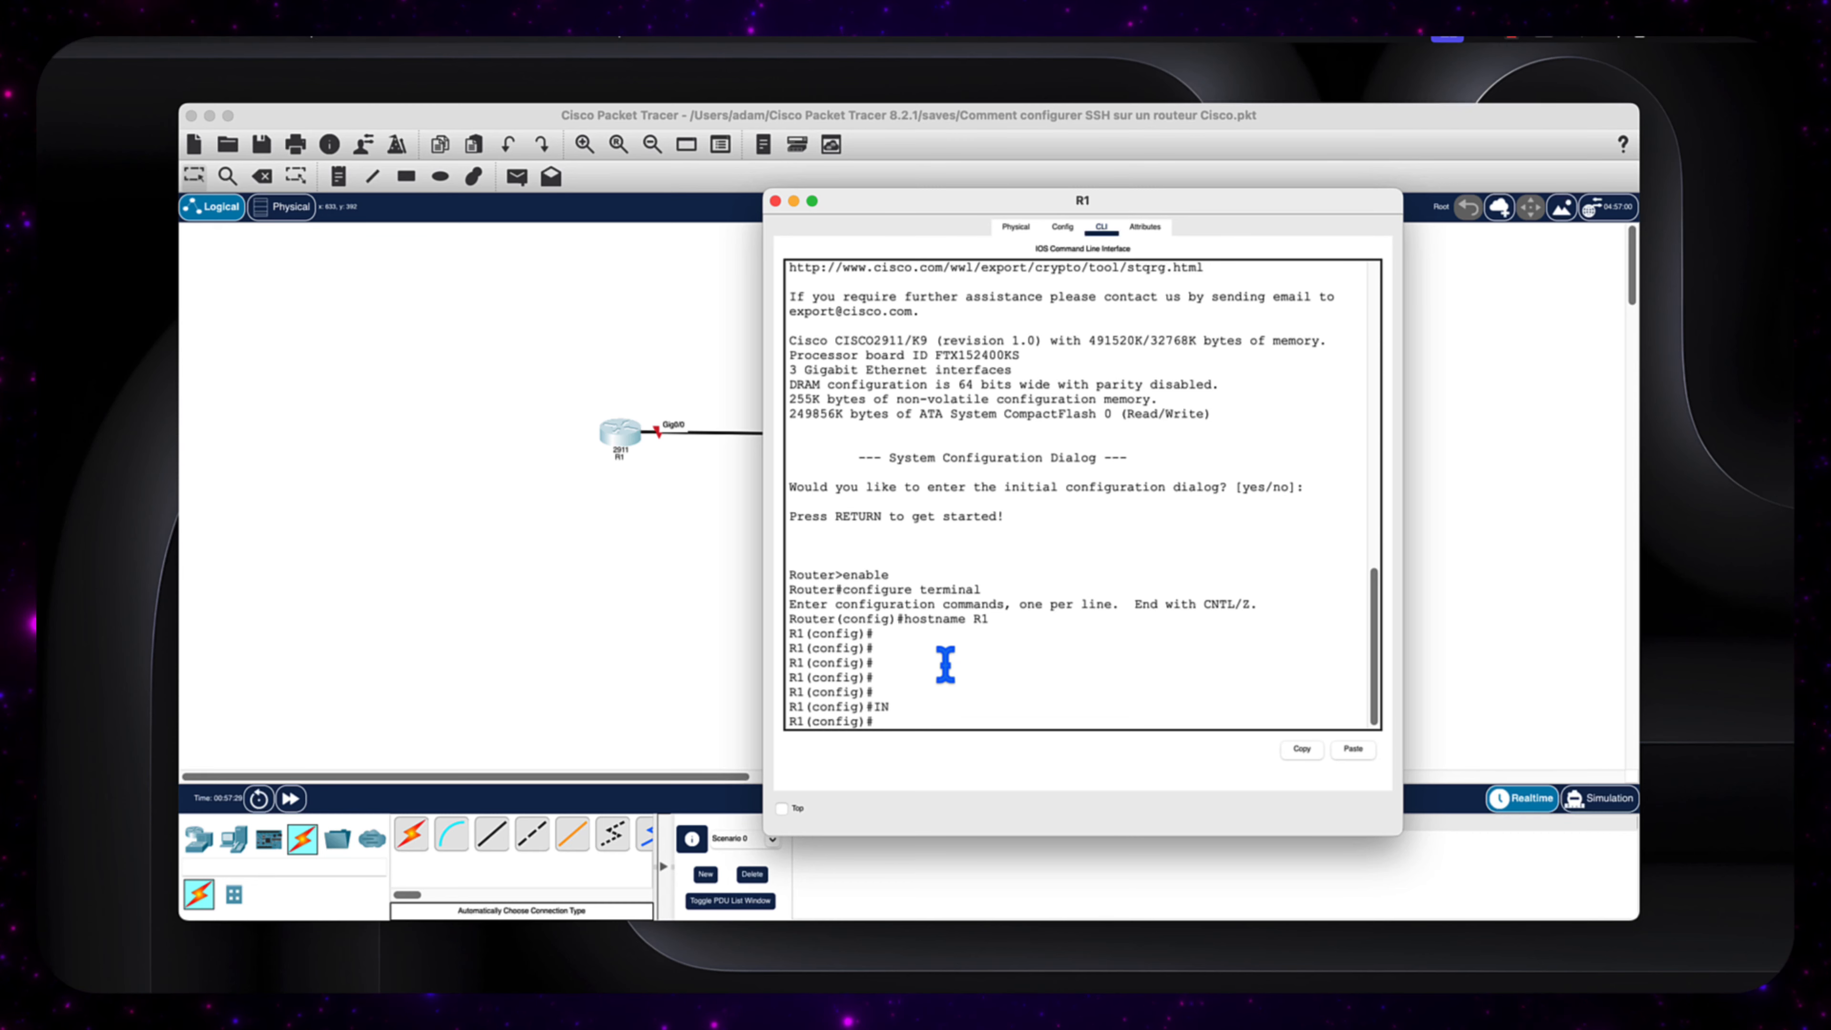
key("Return")
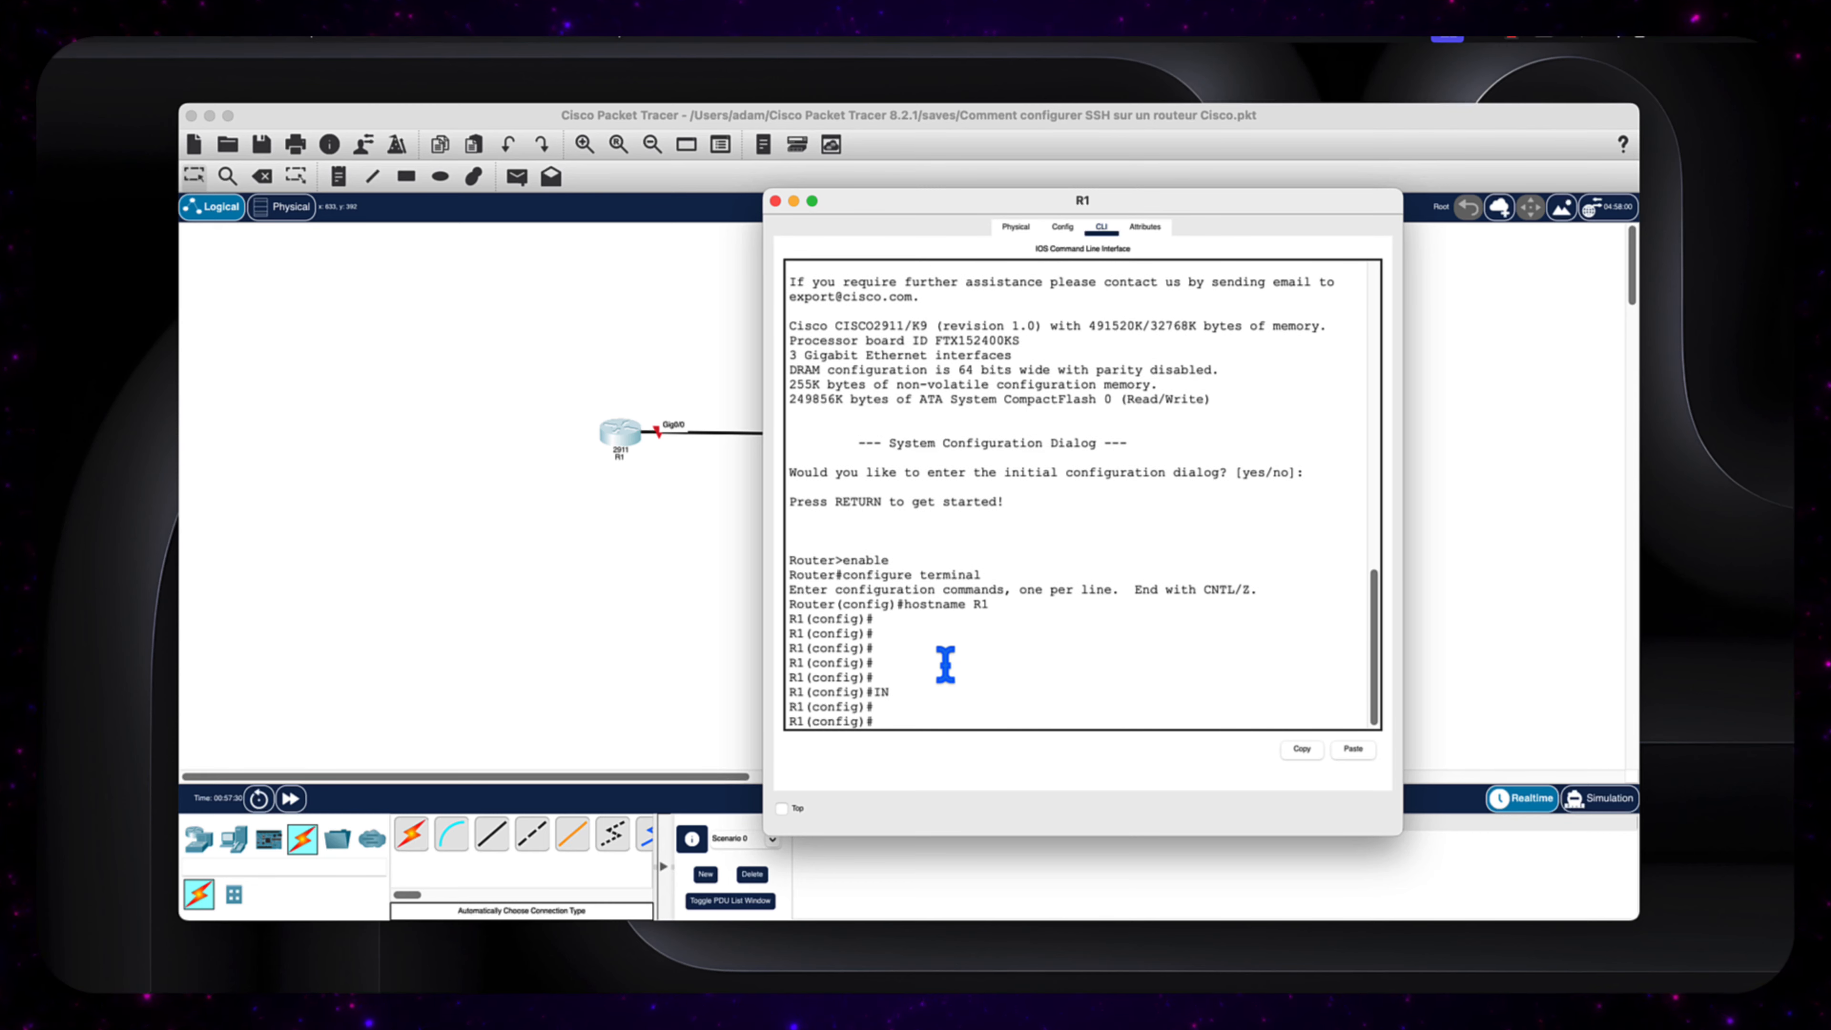
Enter interface configuration mode for GigabitEthernet 0/0 on R1
type("IN")
key("Tab")
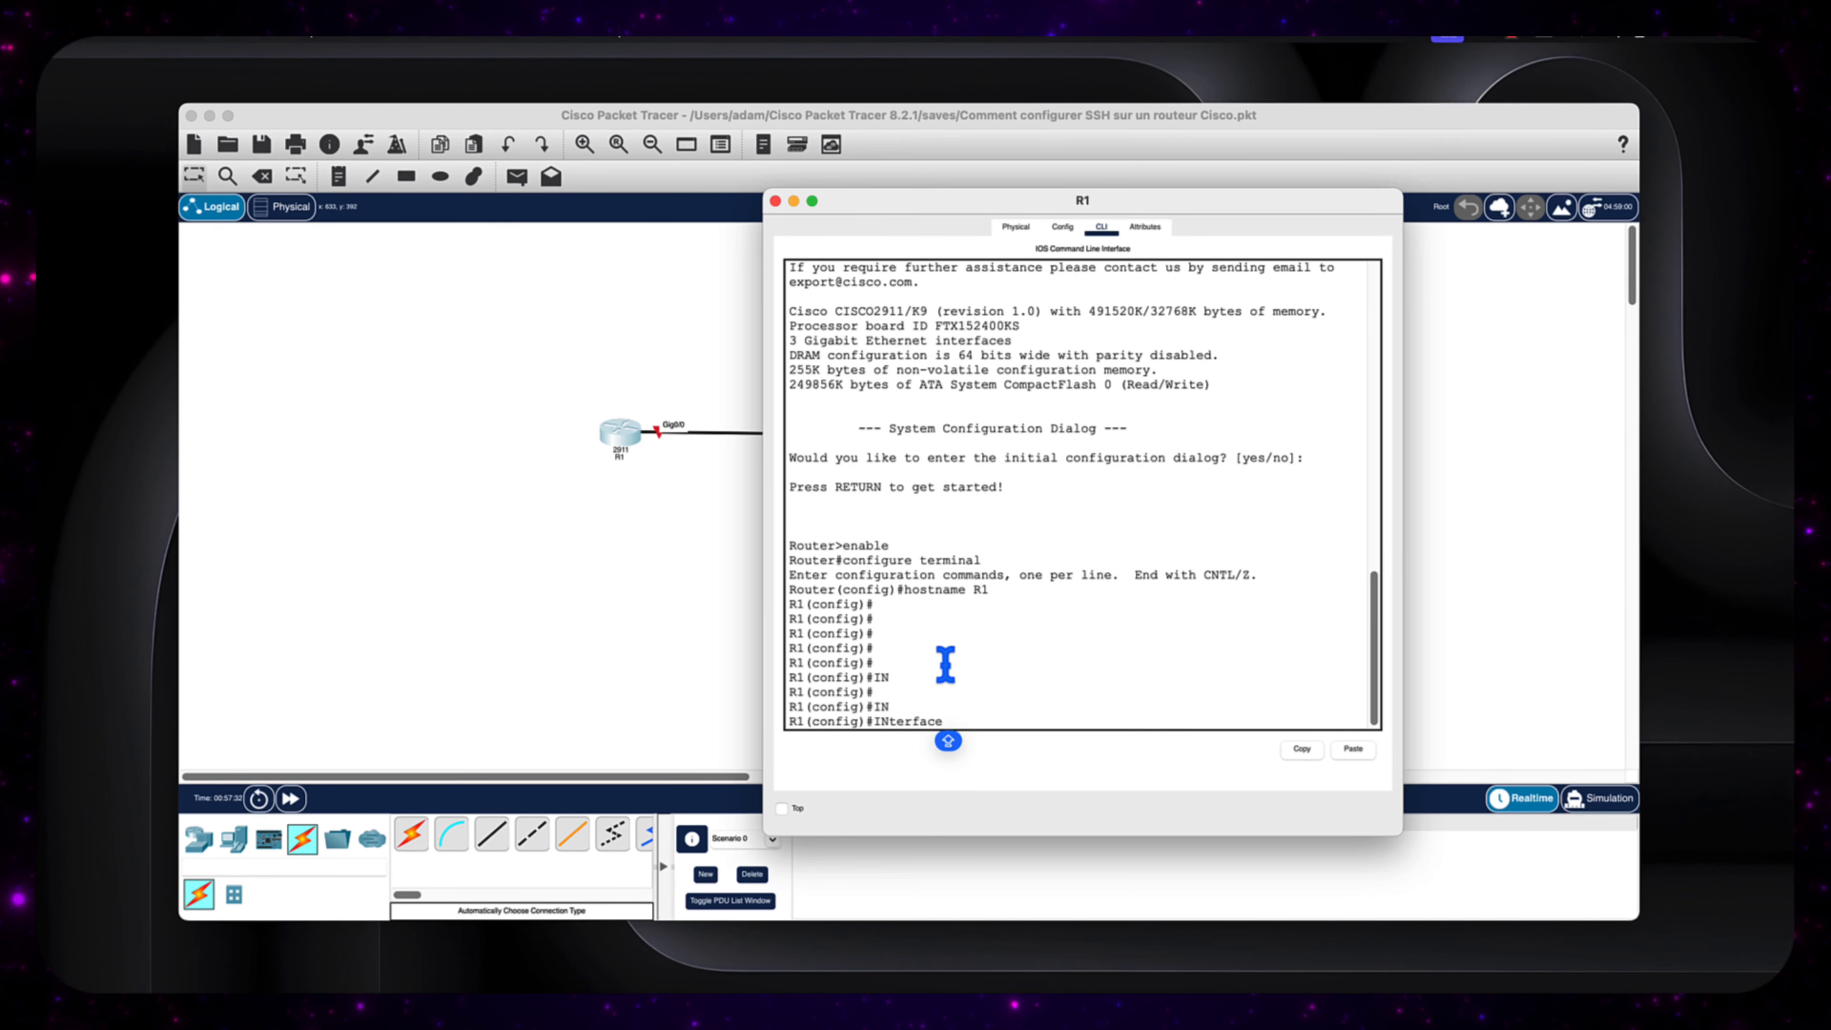
type("GI")
key("Tab")
type("0.0")
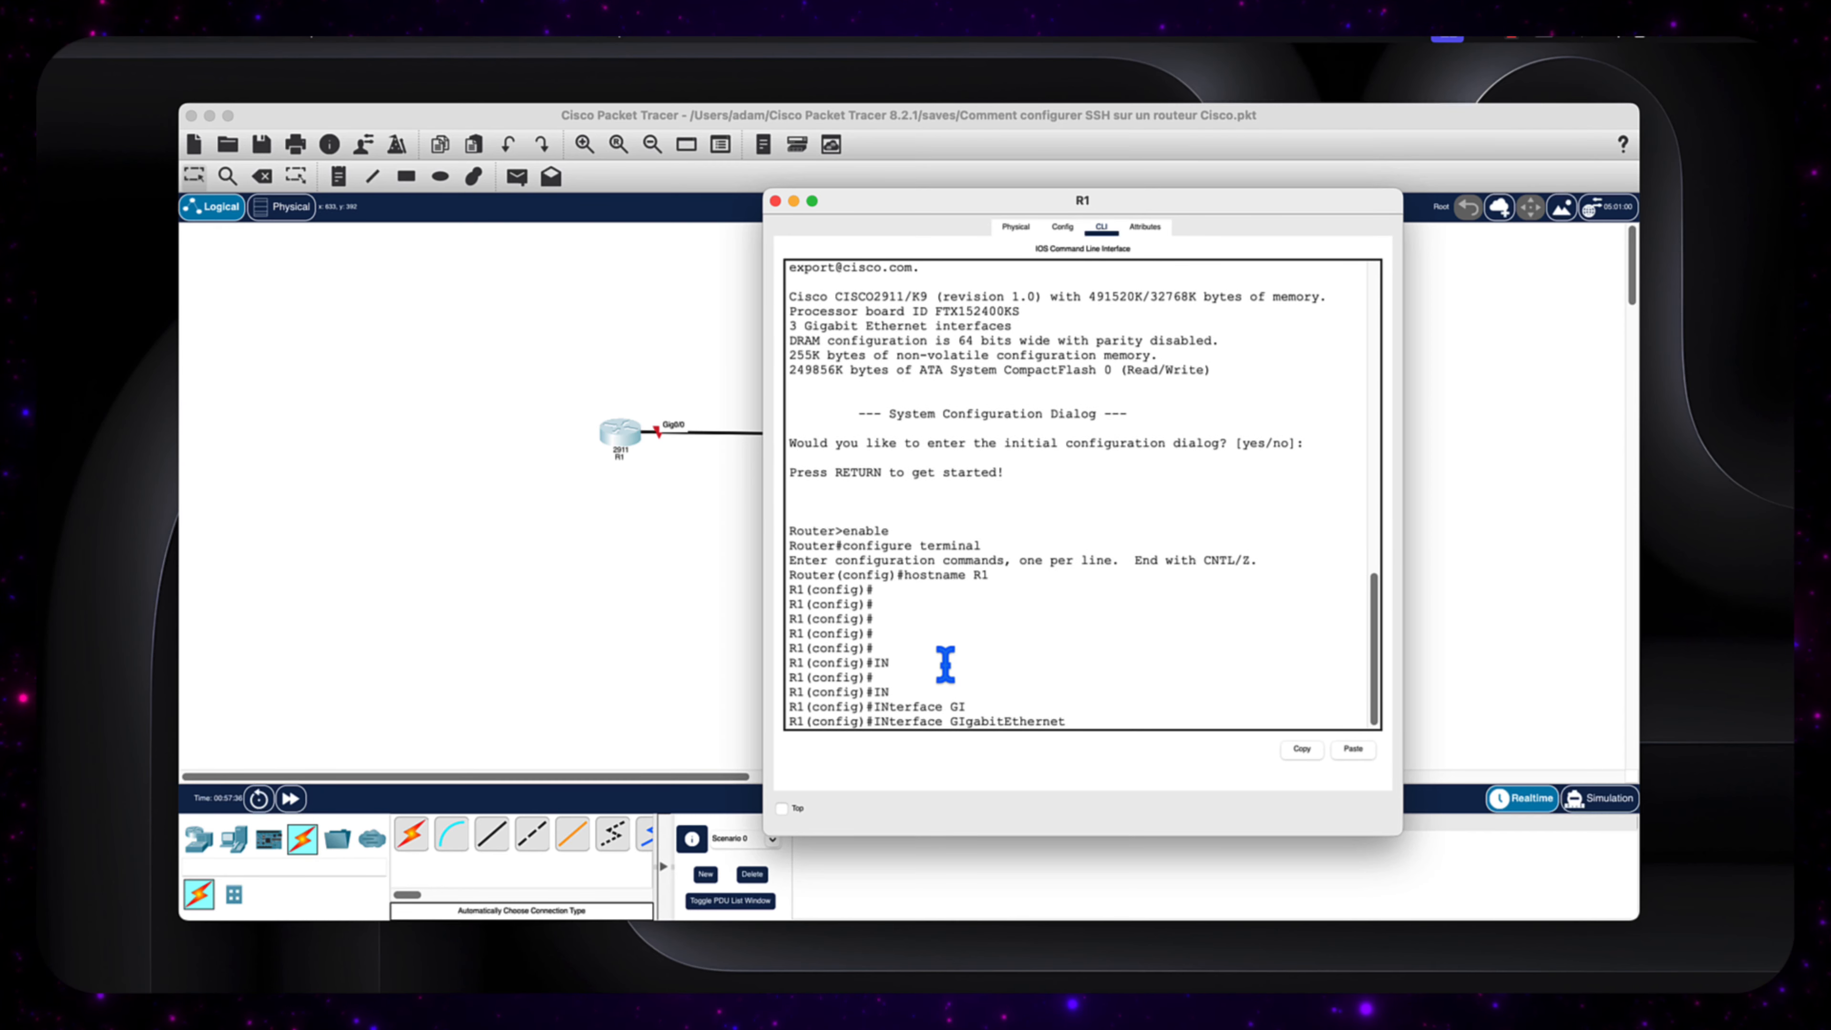
type("0/0")
key("Return")
key("Return")
key("Return")
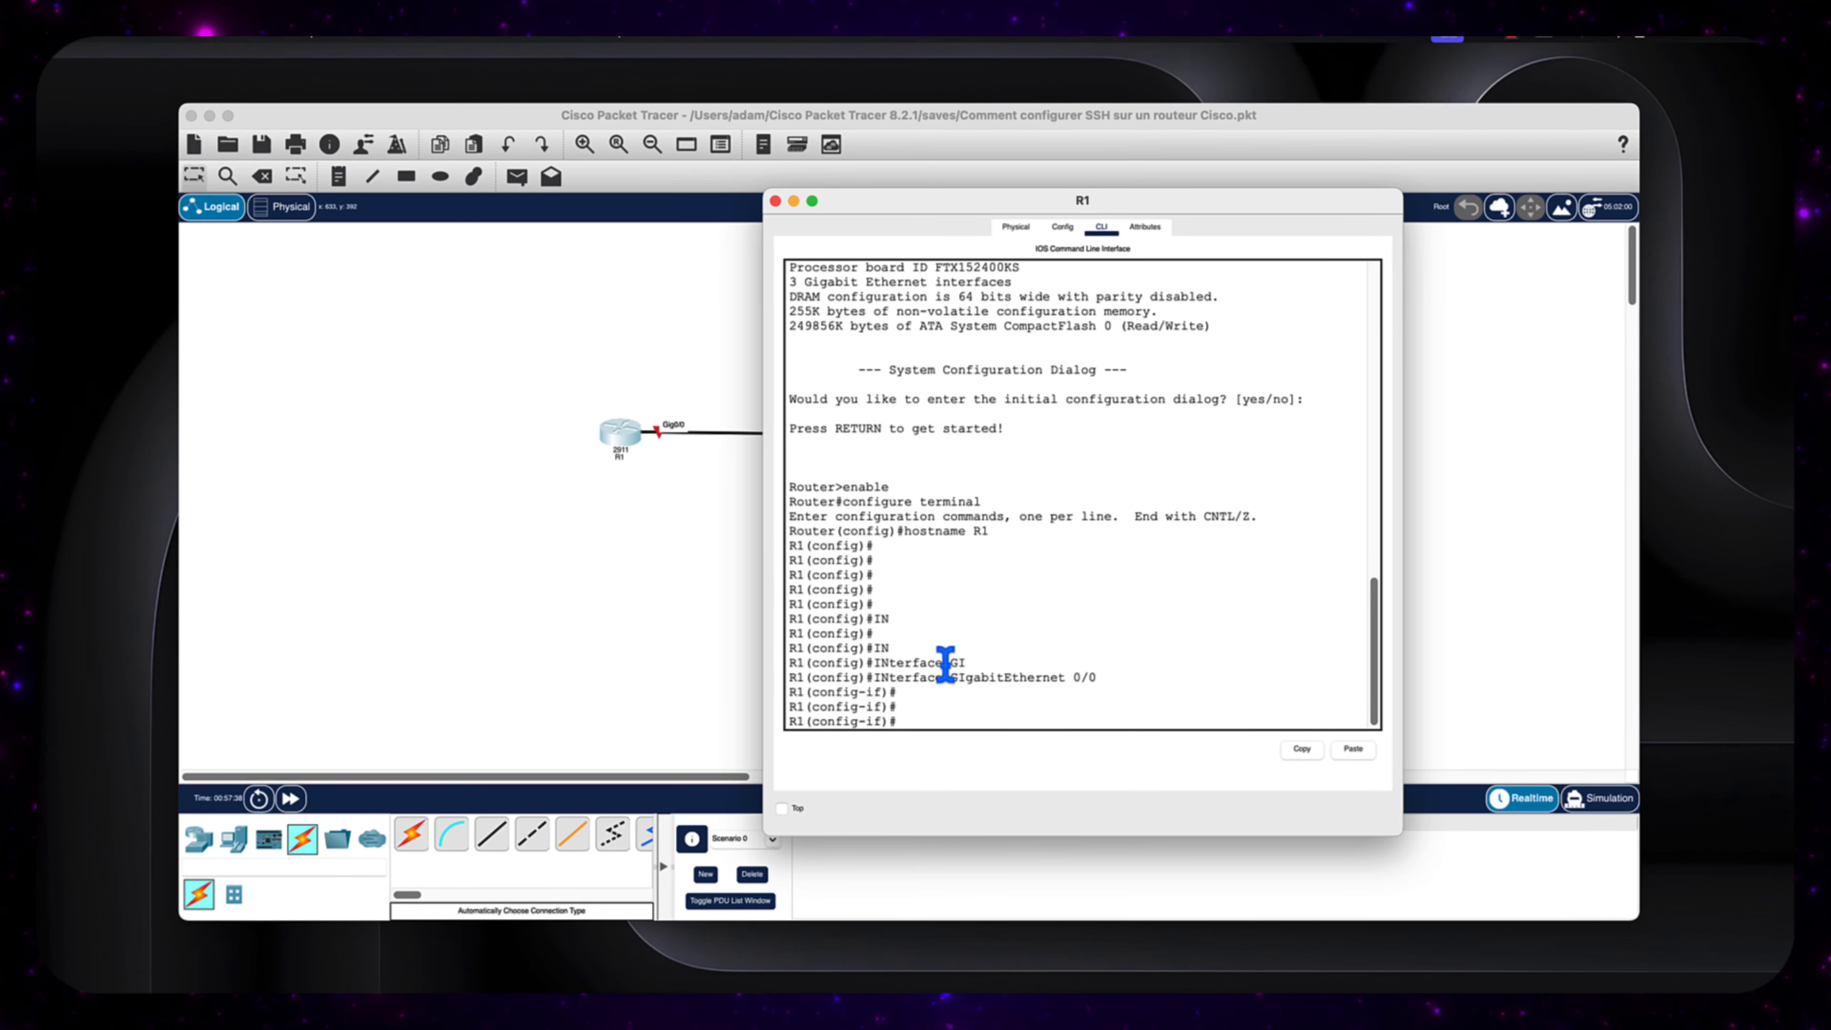
Assign IP address 192.168.1.1 with subnet mask 255.255.255.0 to R1's GigabitEthernet 0/0 interface
type("ip add")
key("Tab")
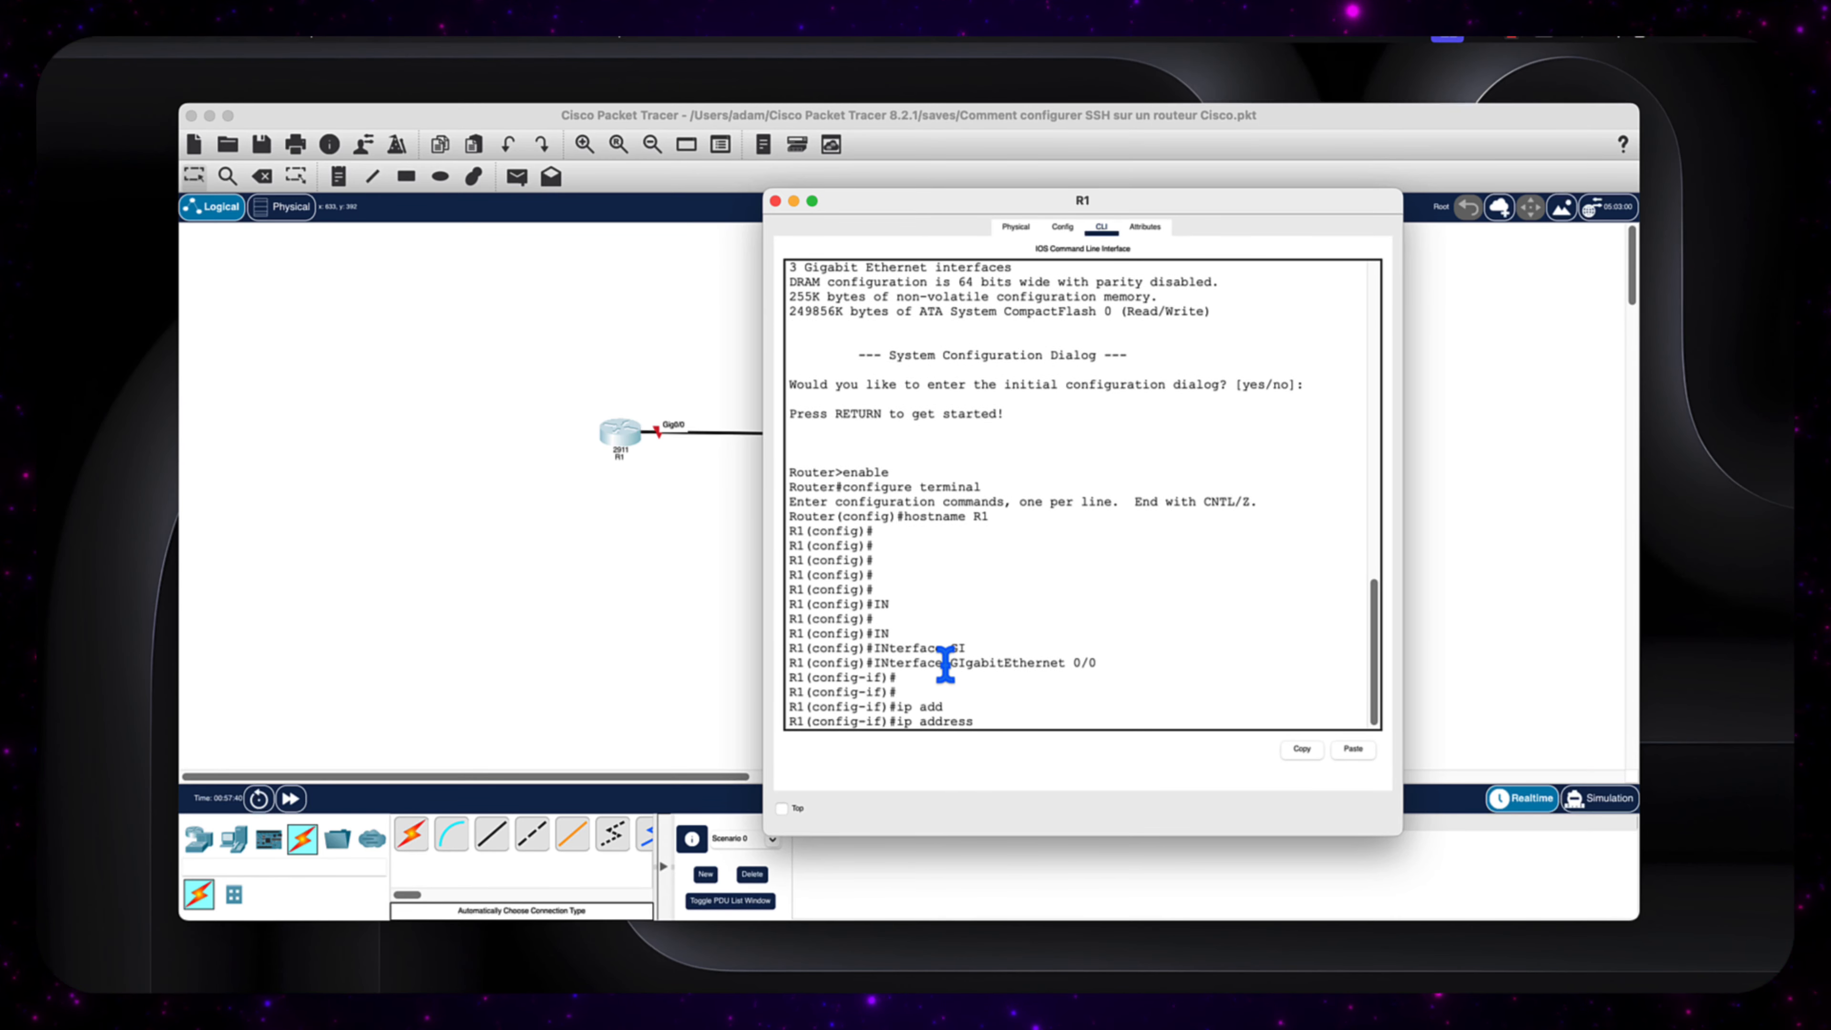
type("192.168.1.1 255.255")
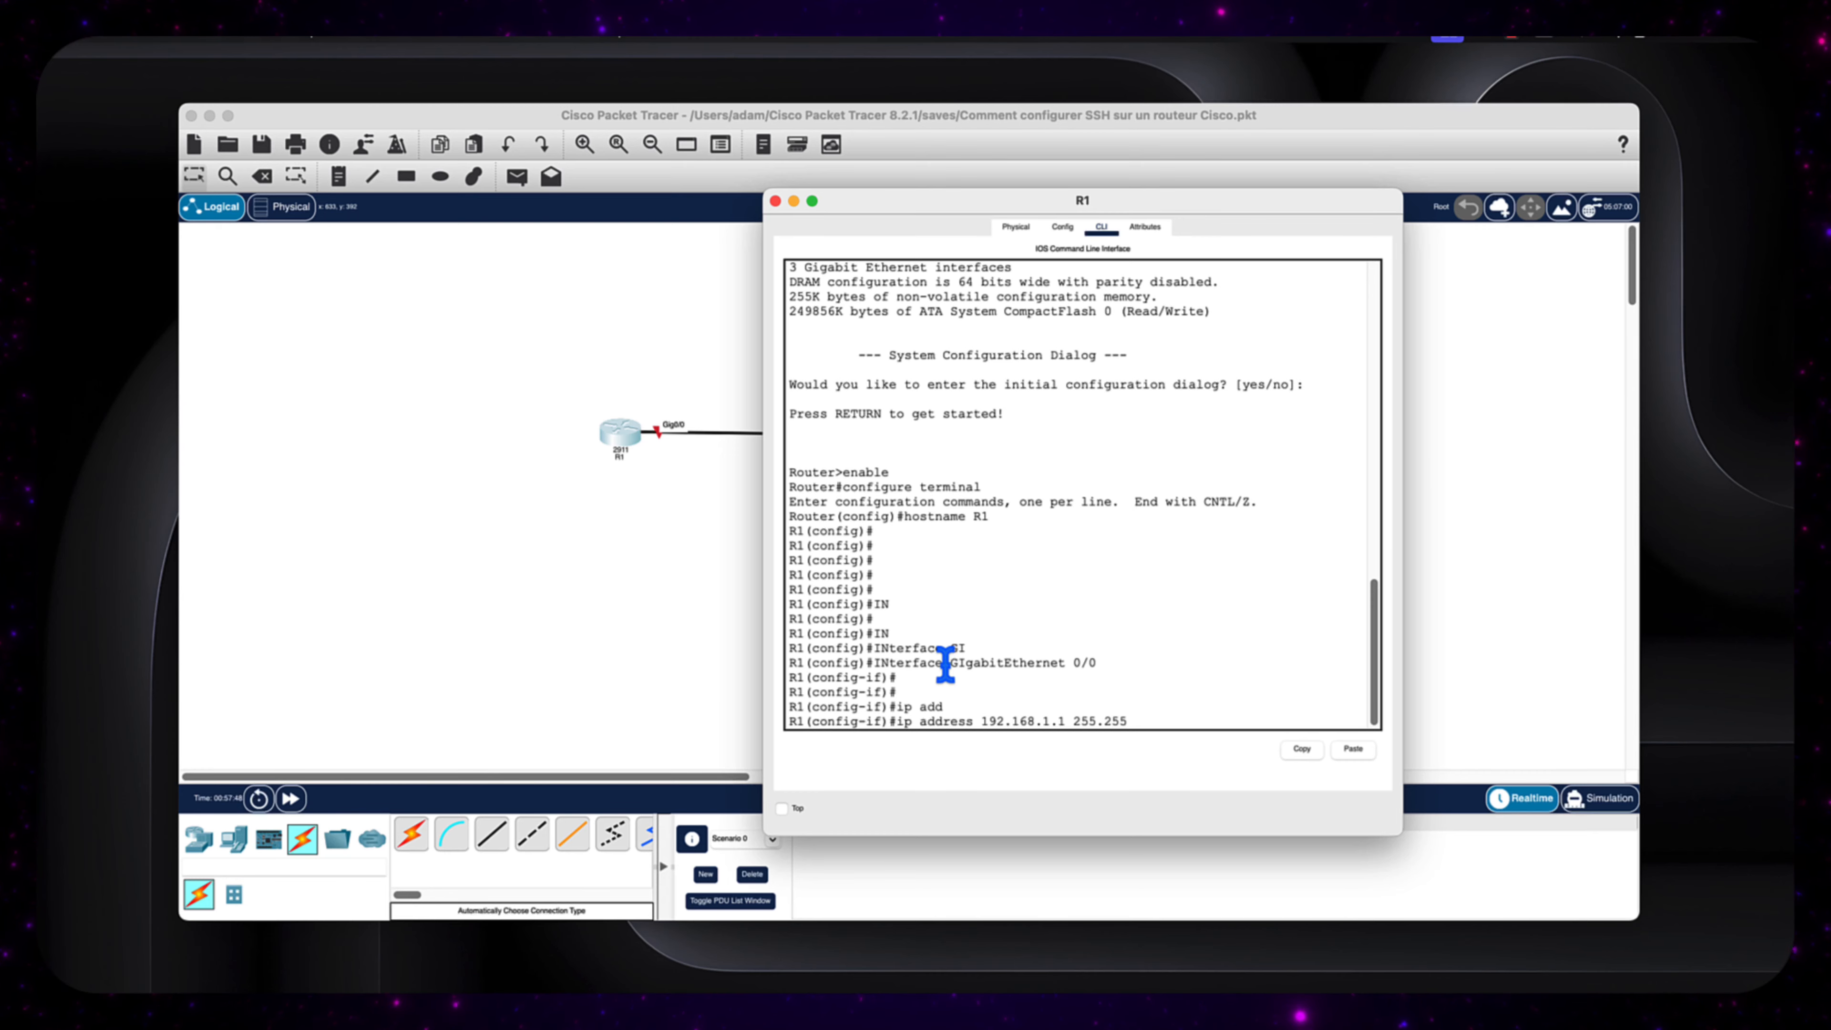
type(".255")
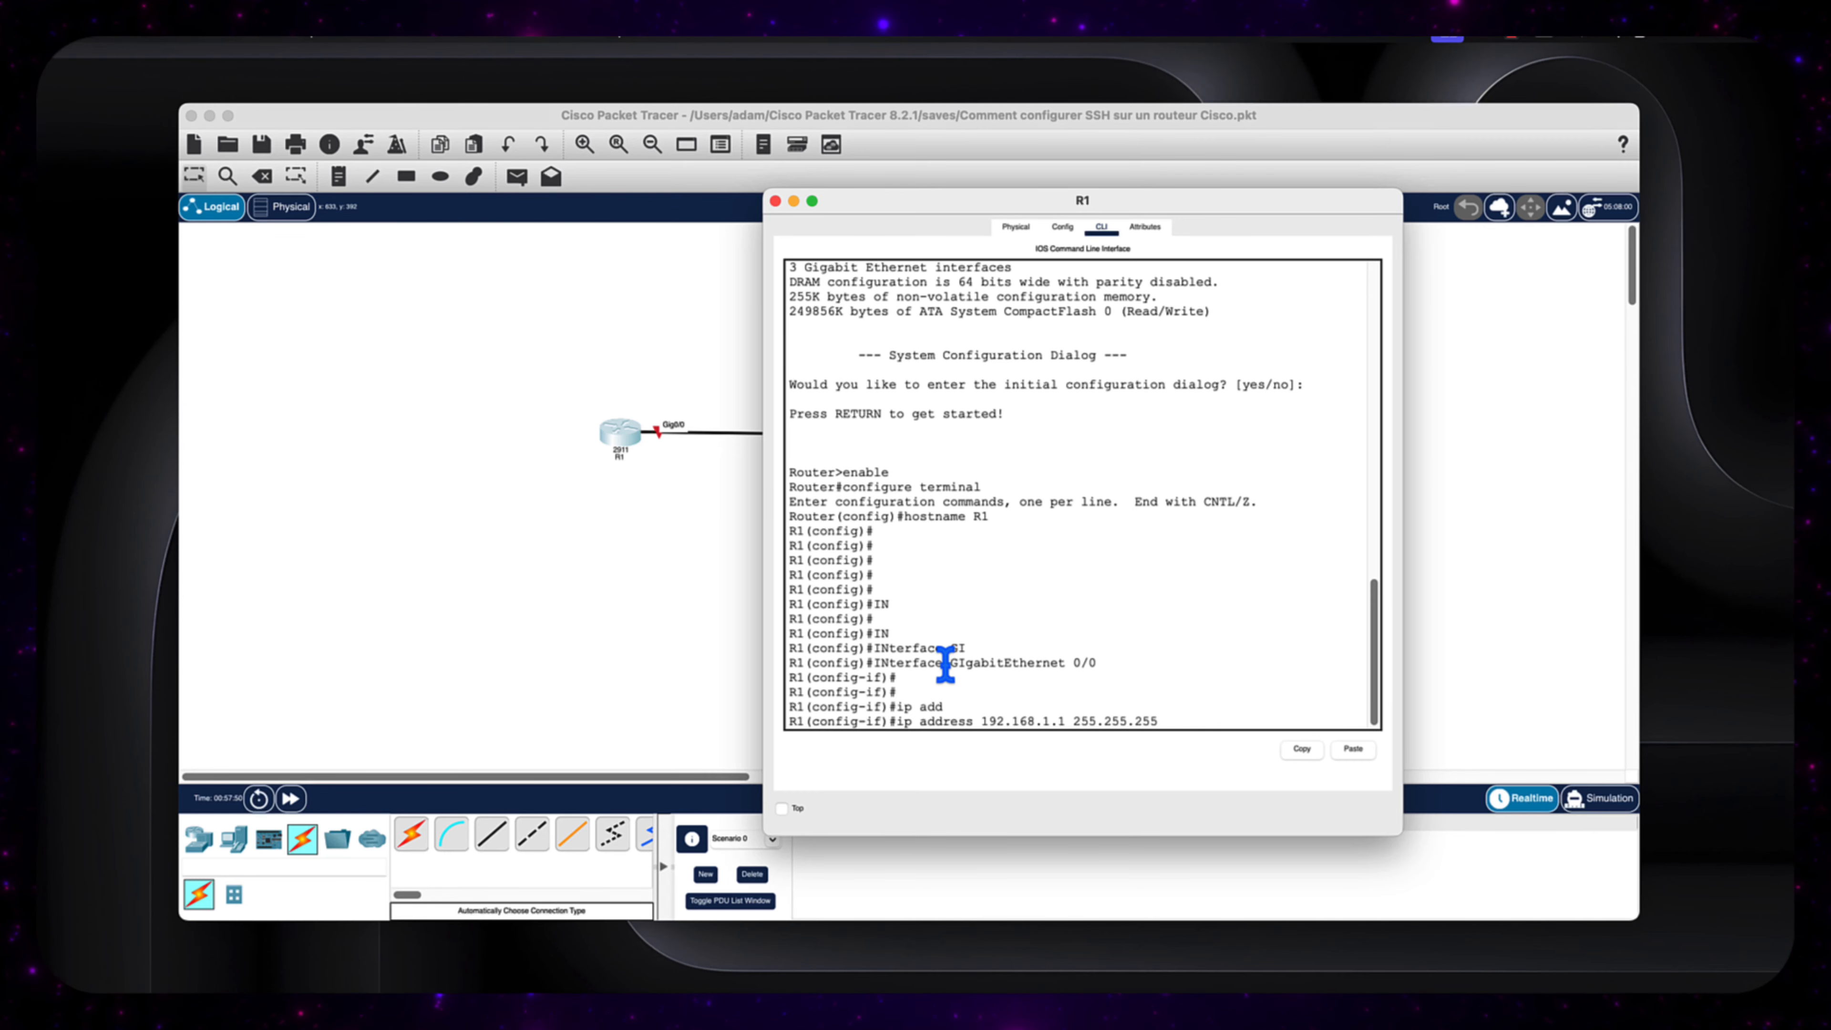
type("0")
key("Return")
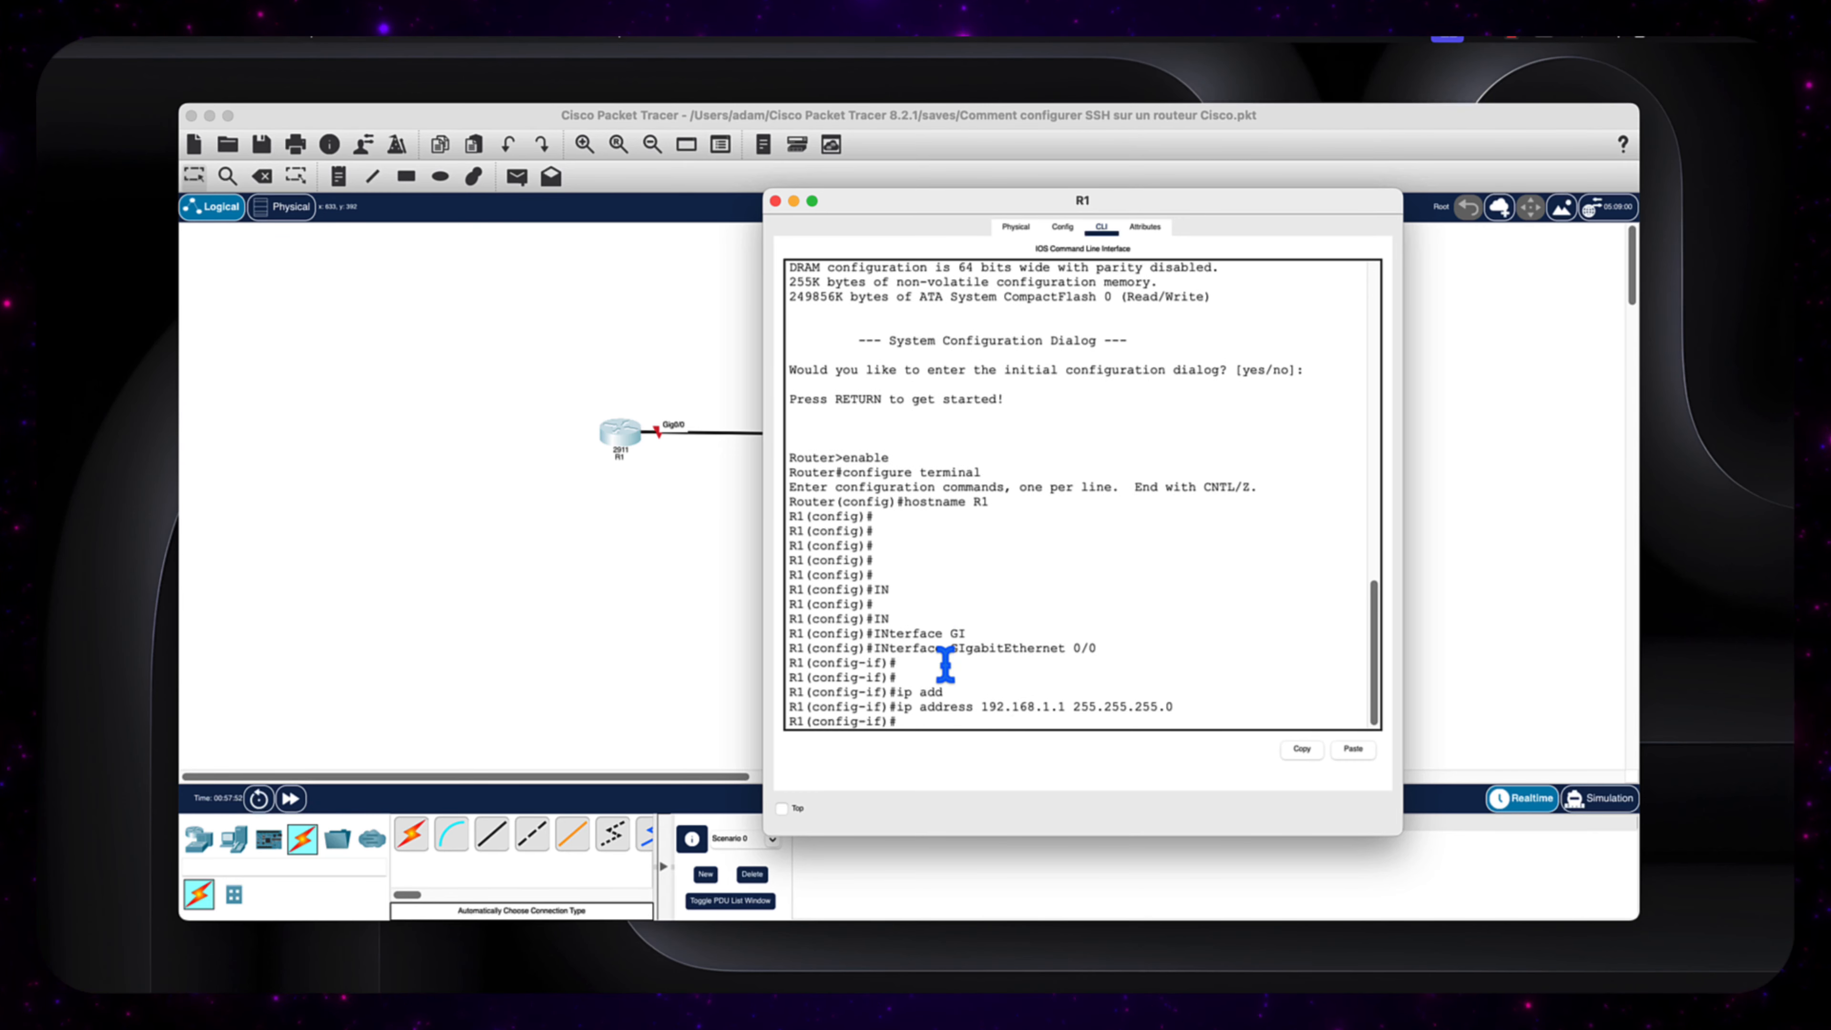
Enable R1's GigabitEthernet 0/0 interface with the no shutdown command
type("no shu")
key("Tab")
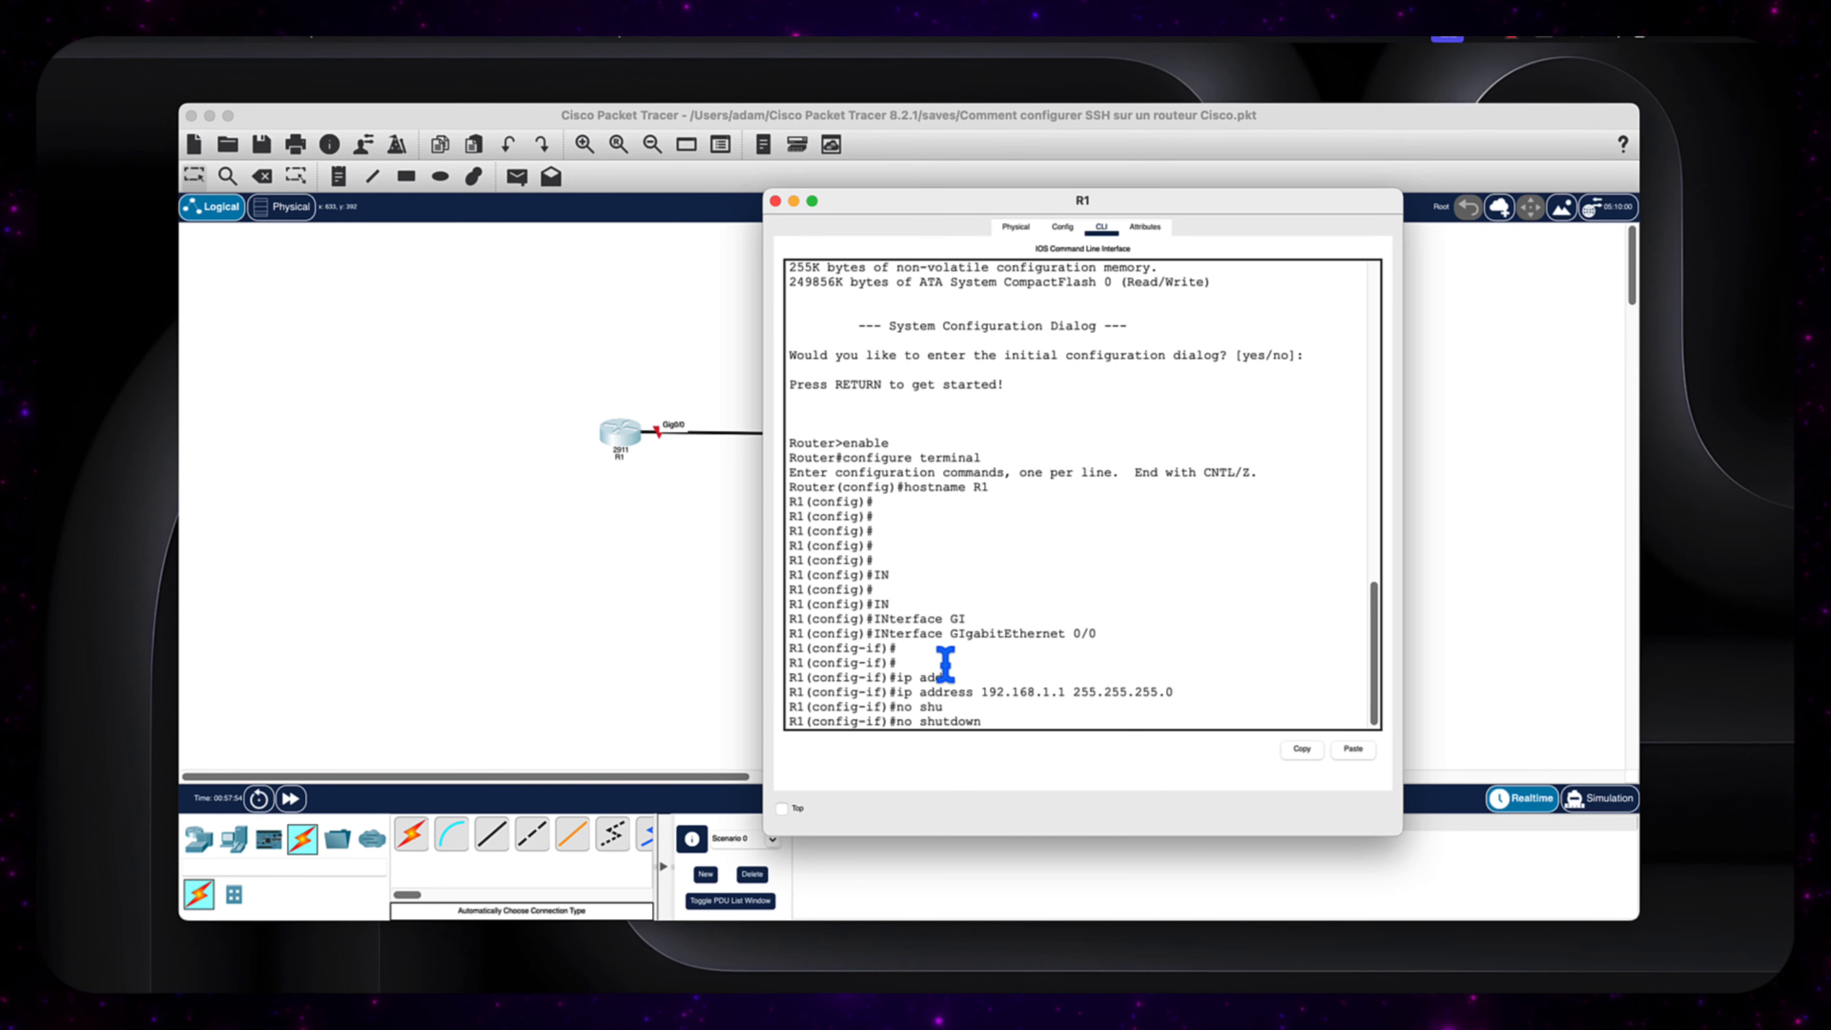
key("Return")
key("Return")
key("Return")
key("Return")
key("Return")
key("Return")
Exit the interface configuration and return to R1's global configuration mode
type("e")
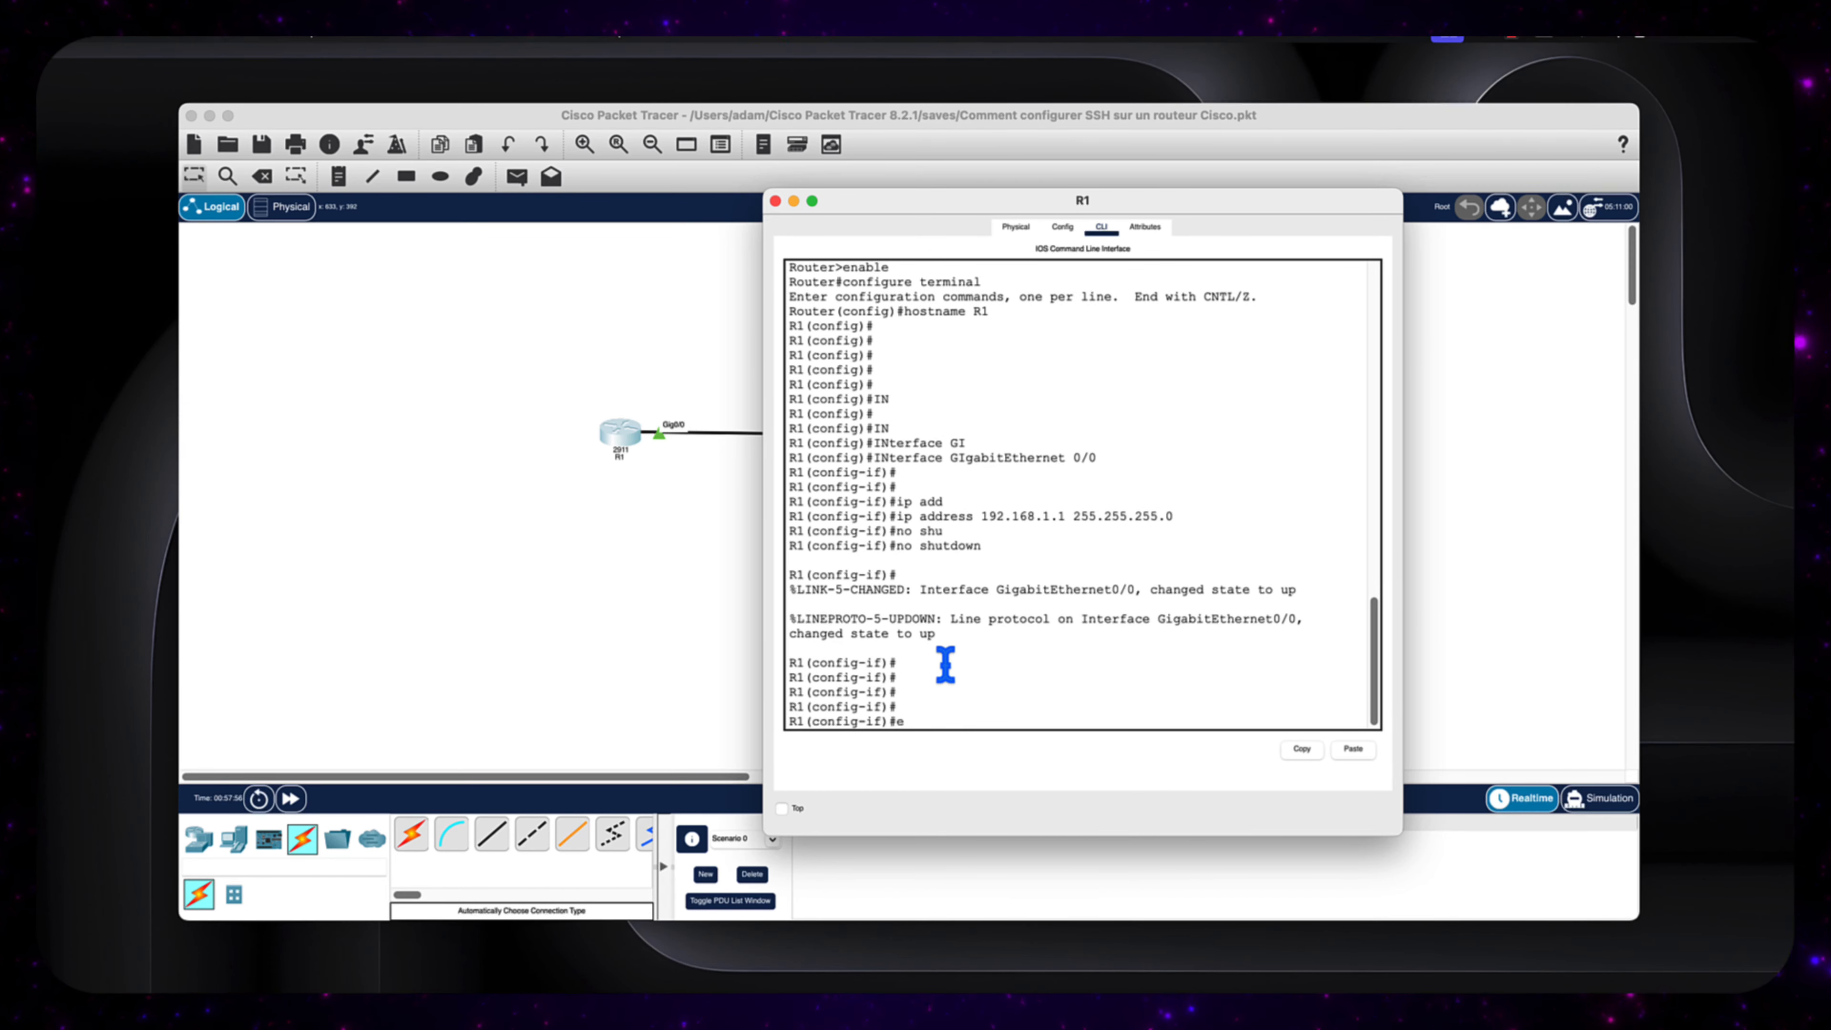
type("xi")
key("Tab")
key("Return")
key("Return")
key("Return")
key("Return")
key("Return")
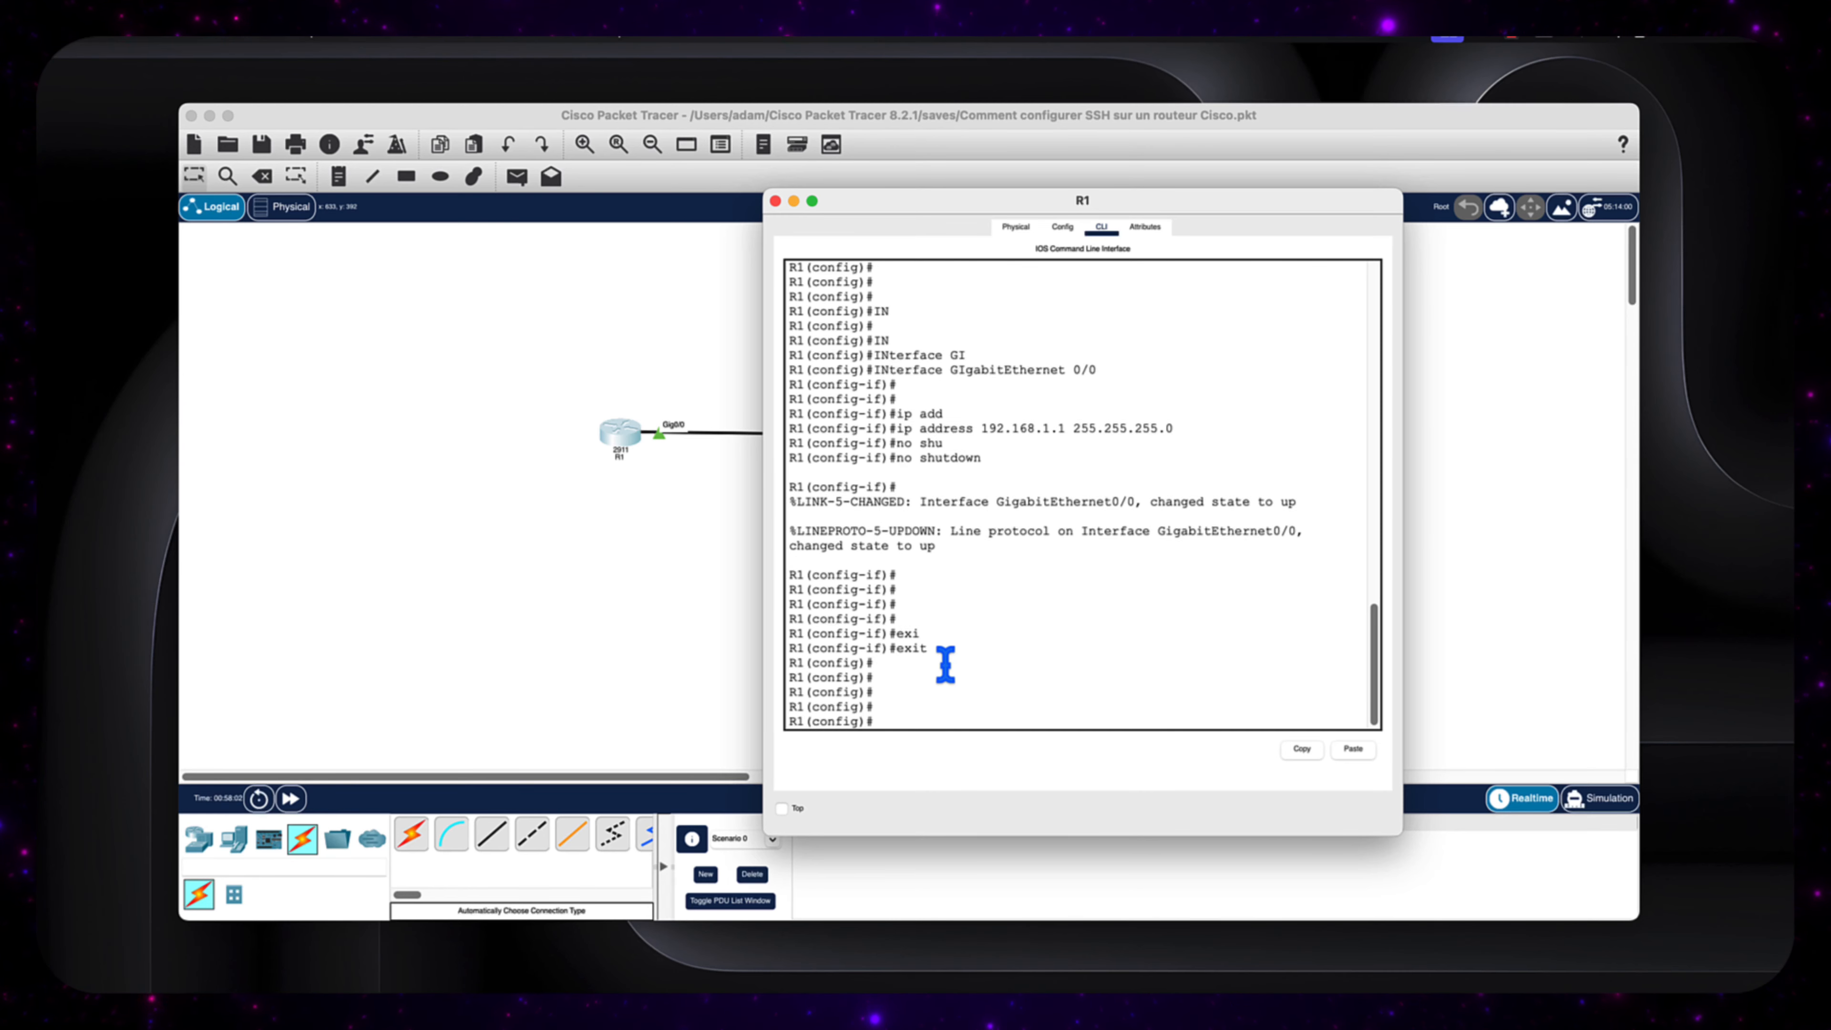
Set R1's IP domain name to dir-tech.com in global configuration mode
type("ip domain")
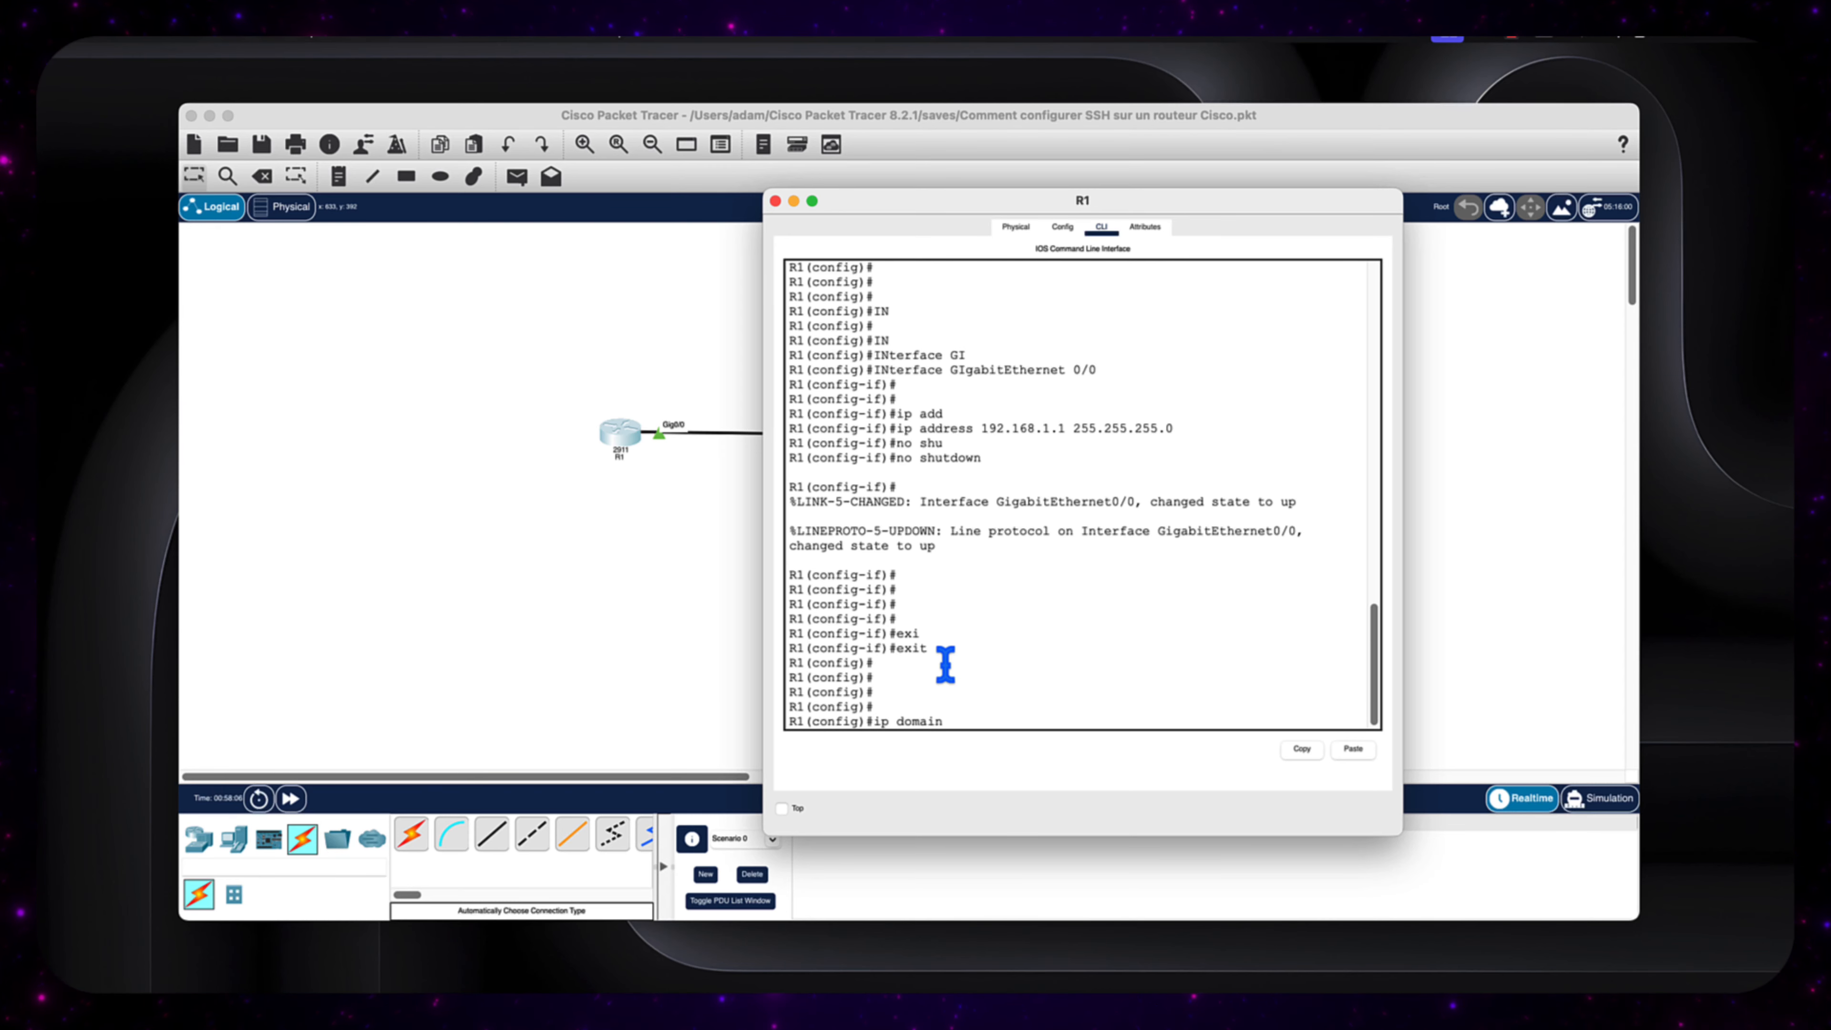
type("-")
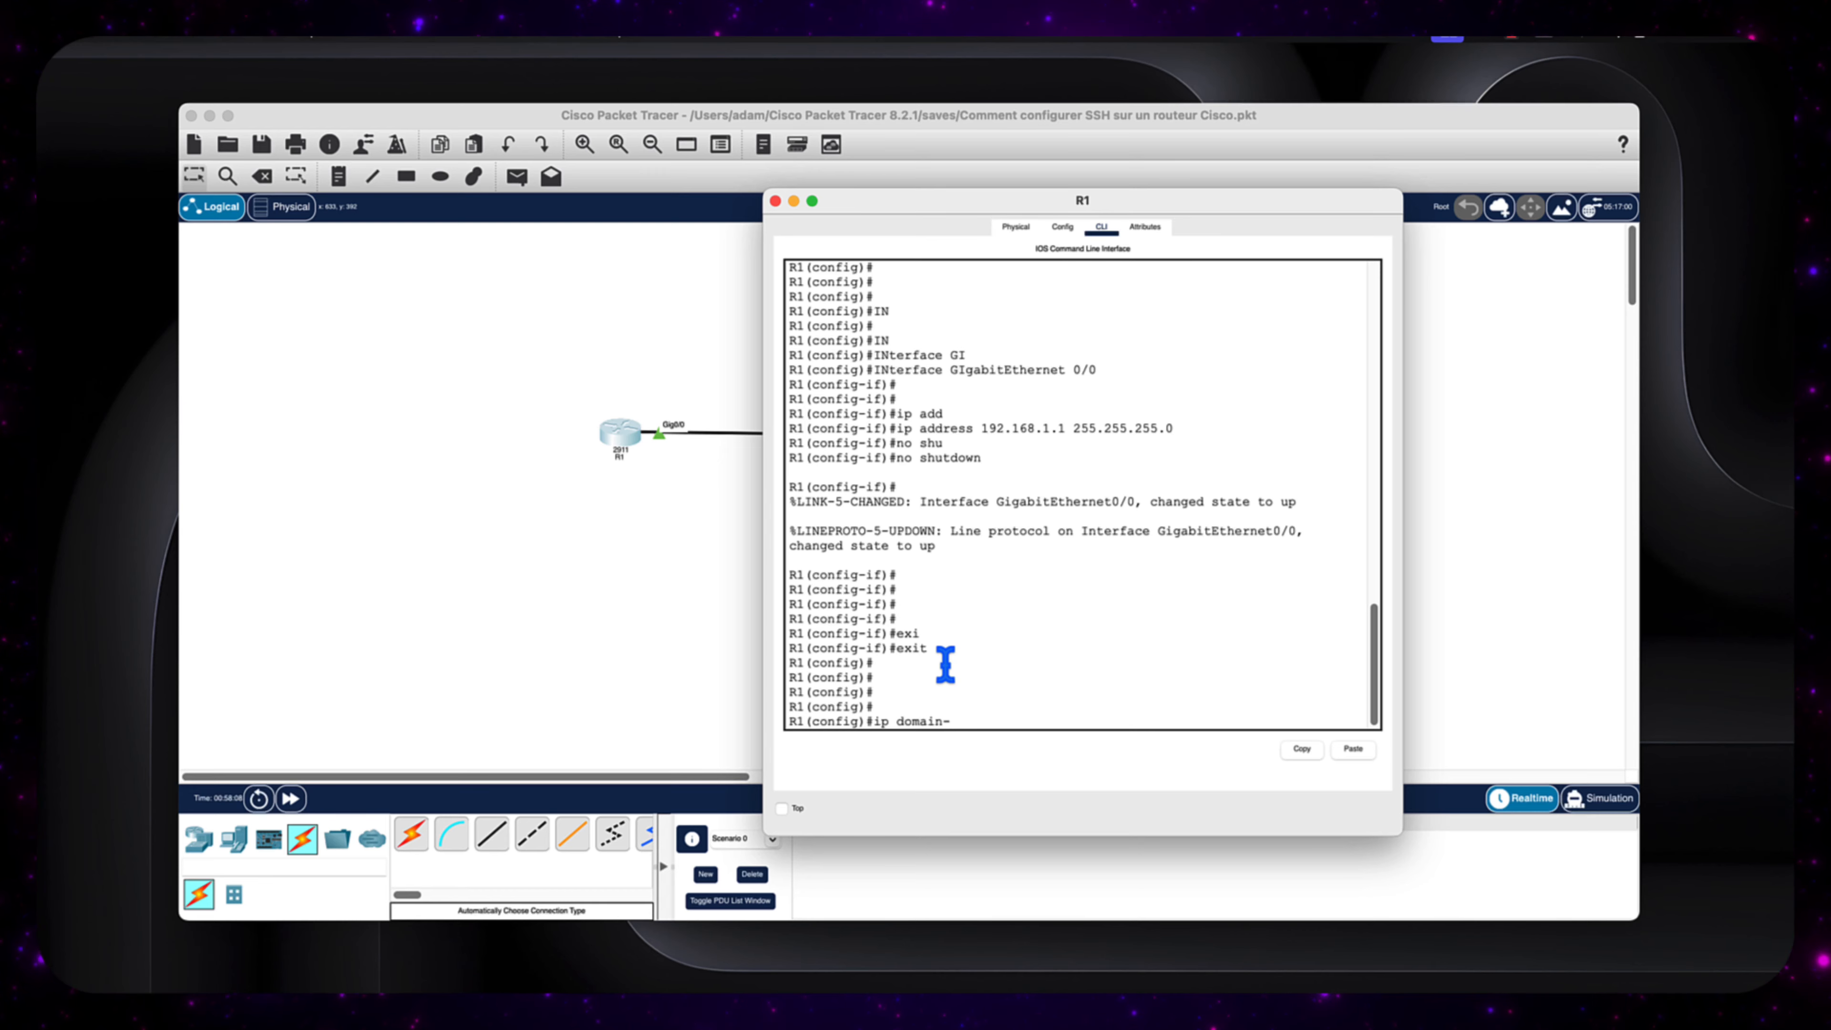
type("dn")
key("Tab")
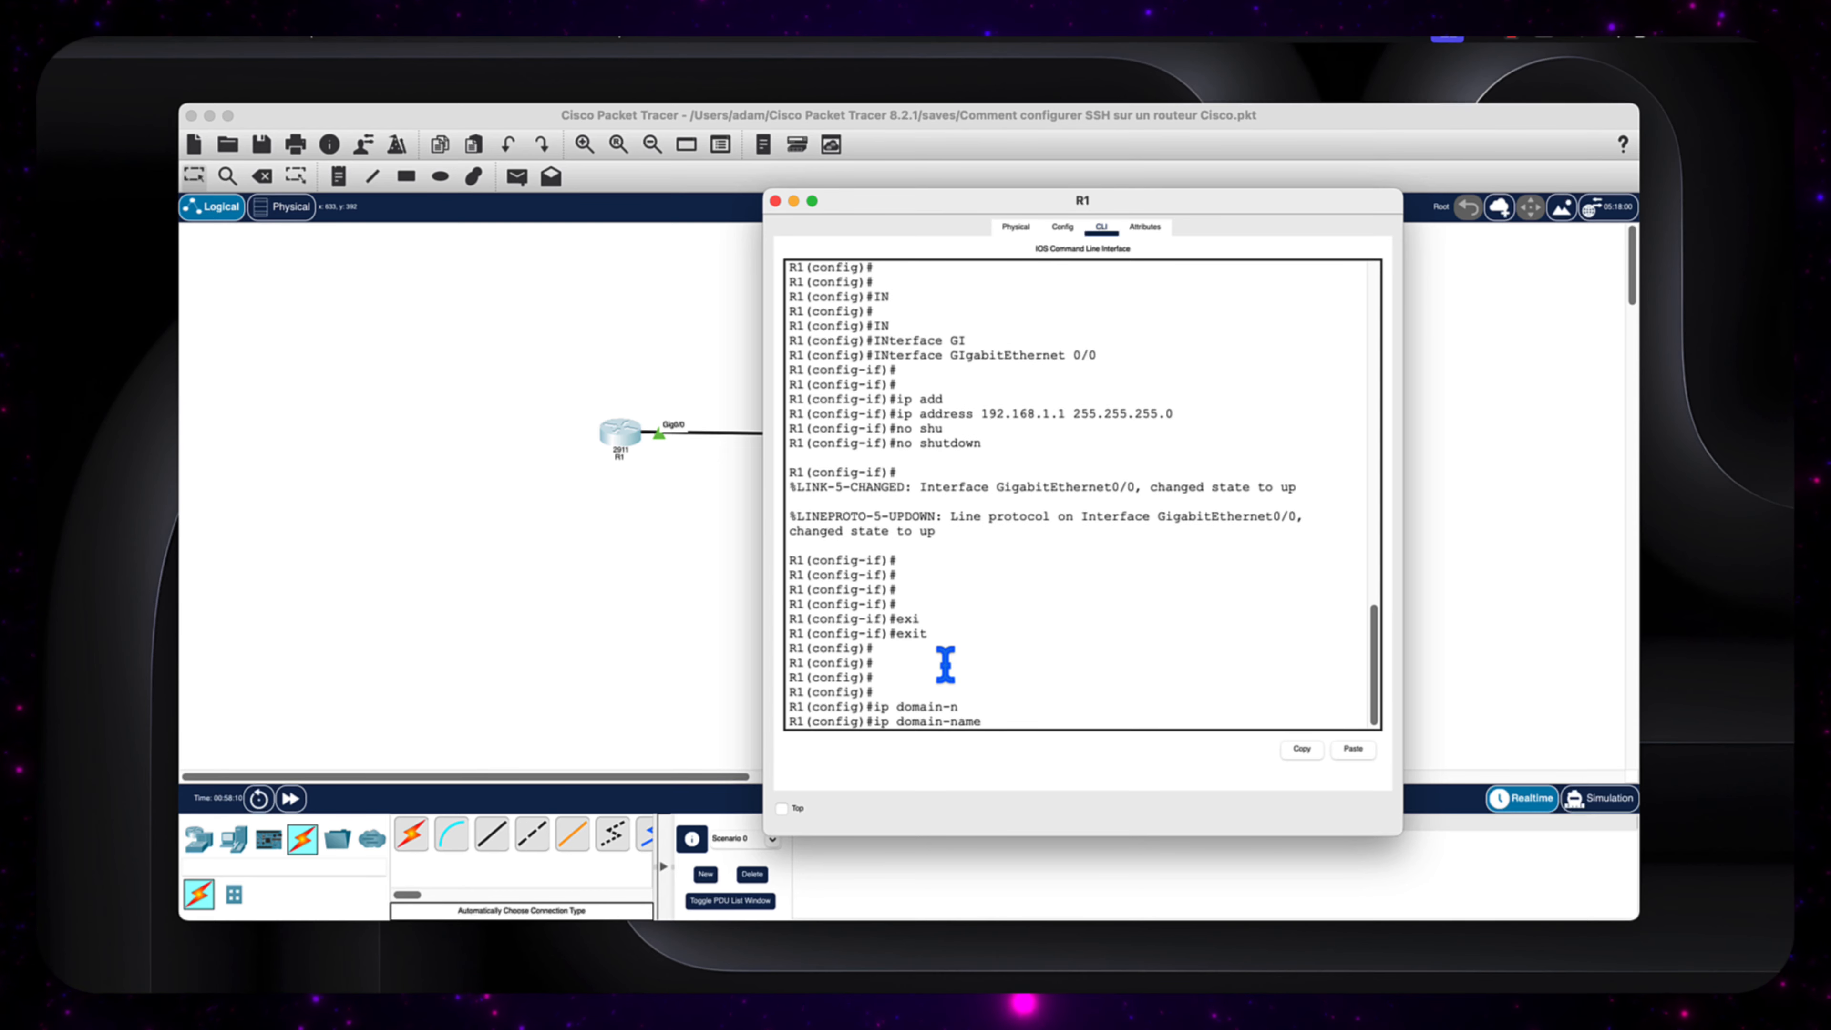
type("dir")
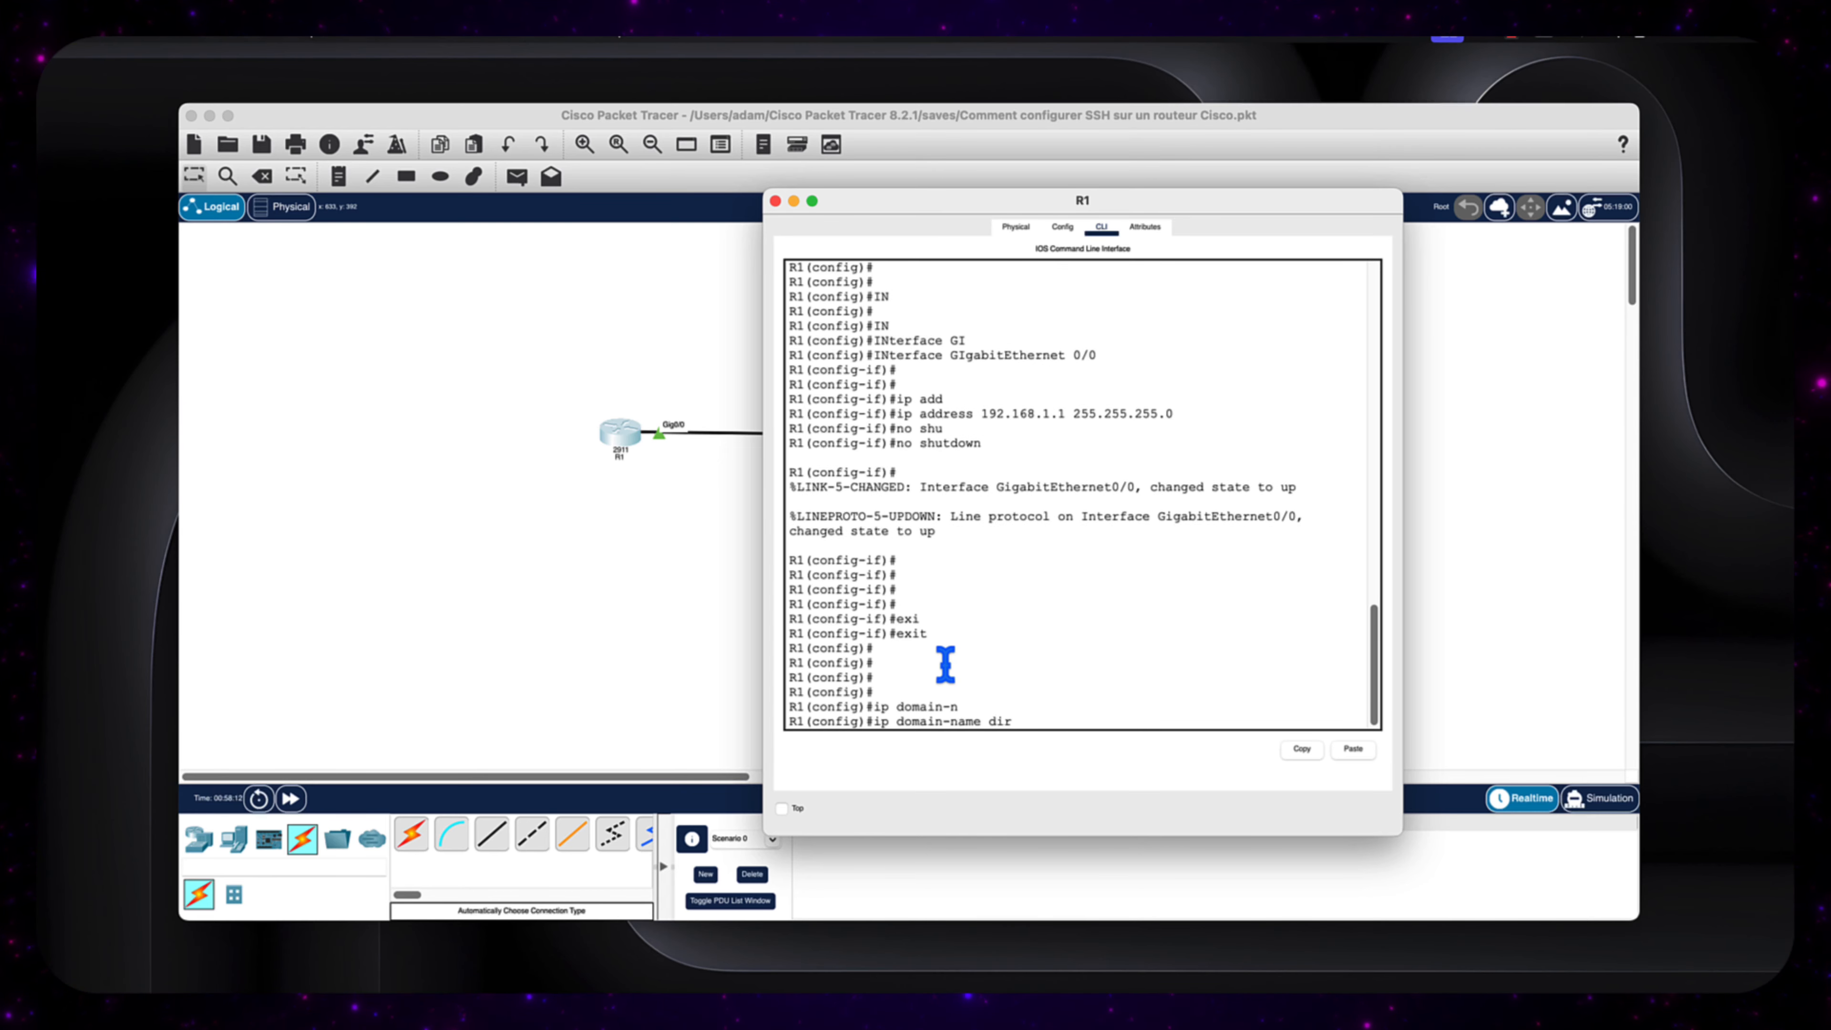
type(")tech")
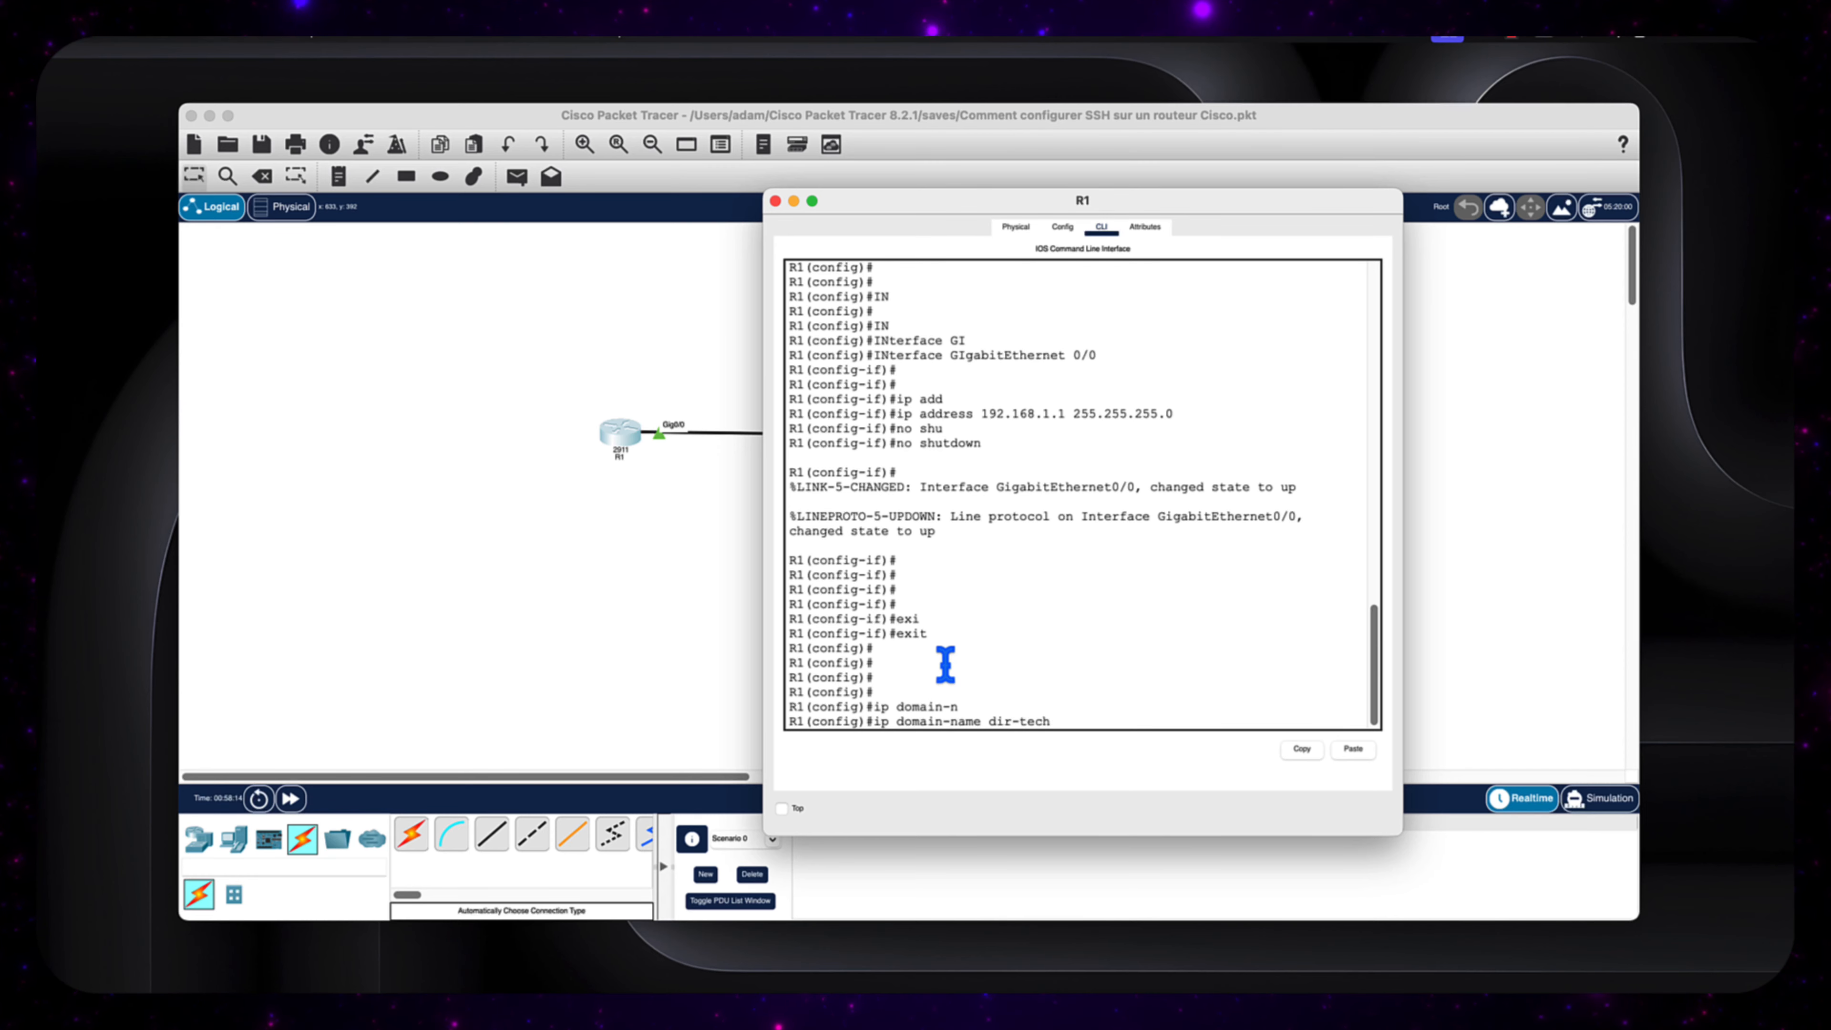
type(".com")
key("Return")
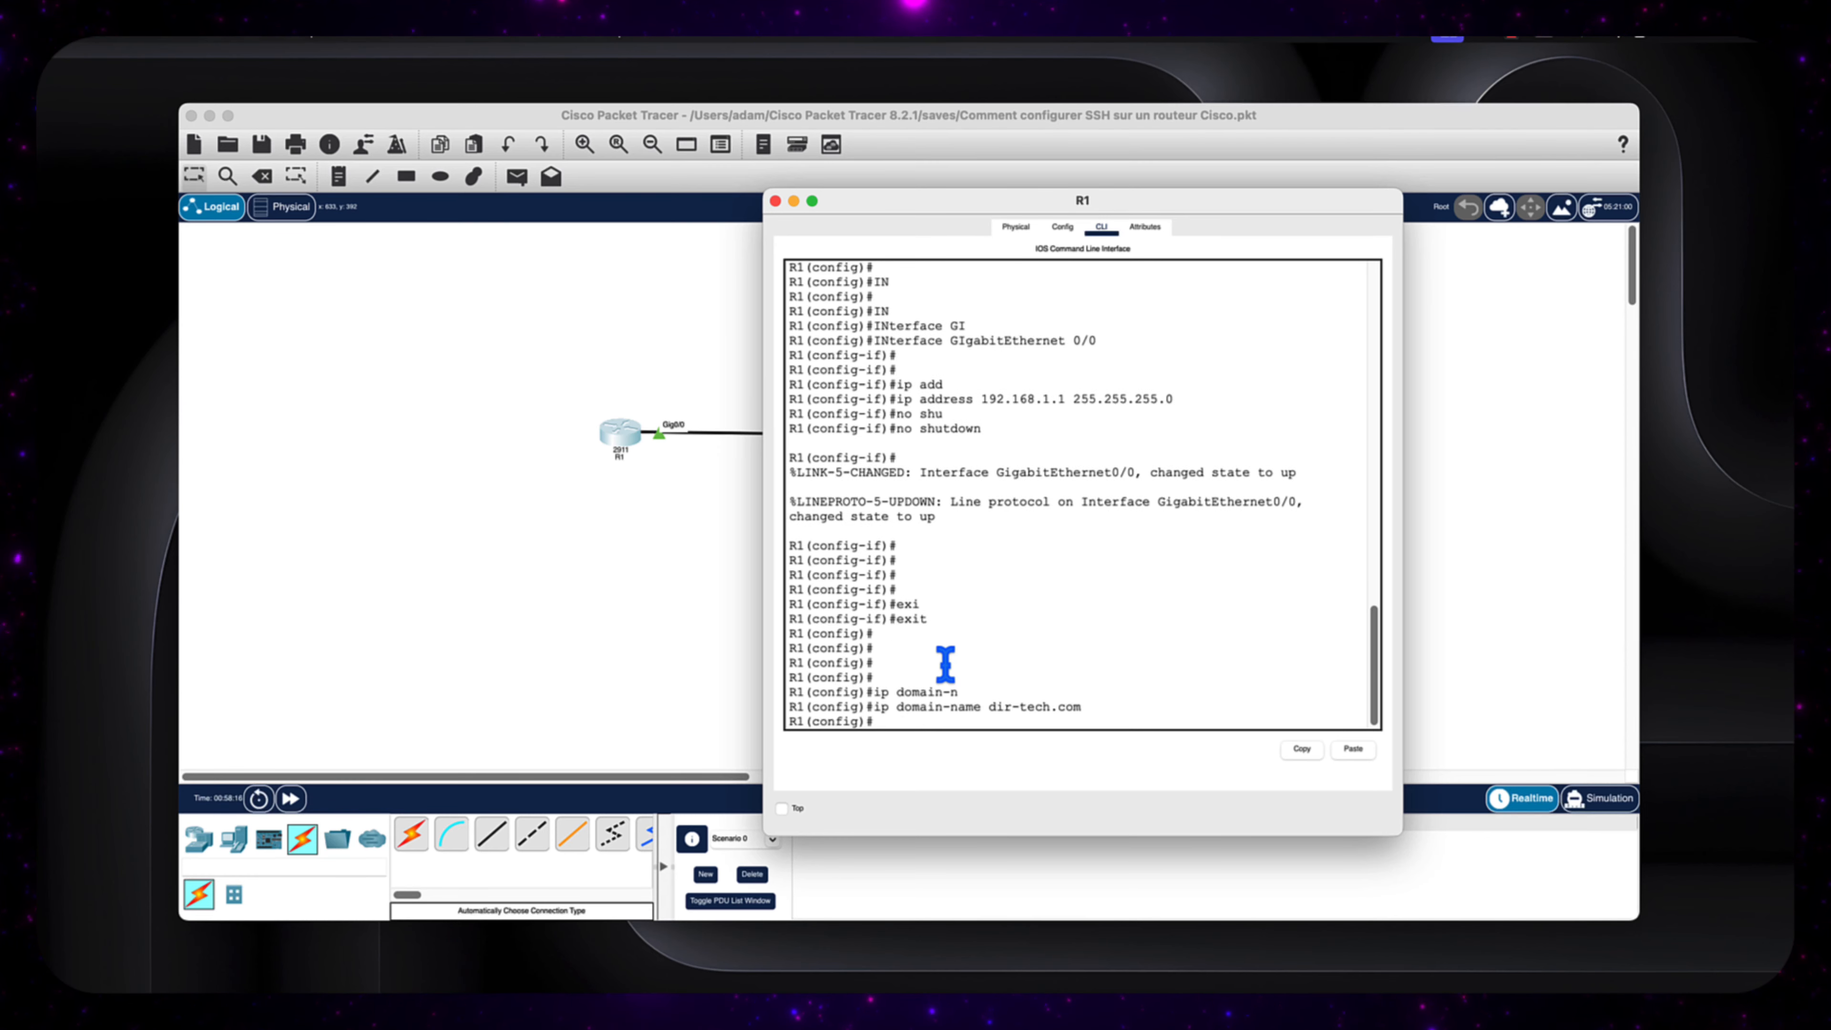
key("Return")
key("Return")
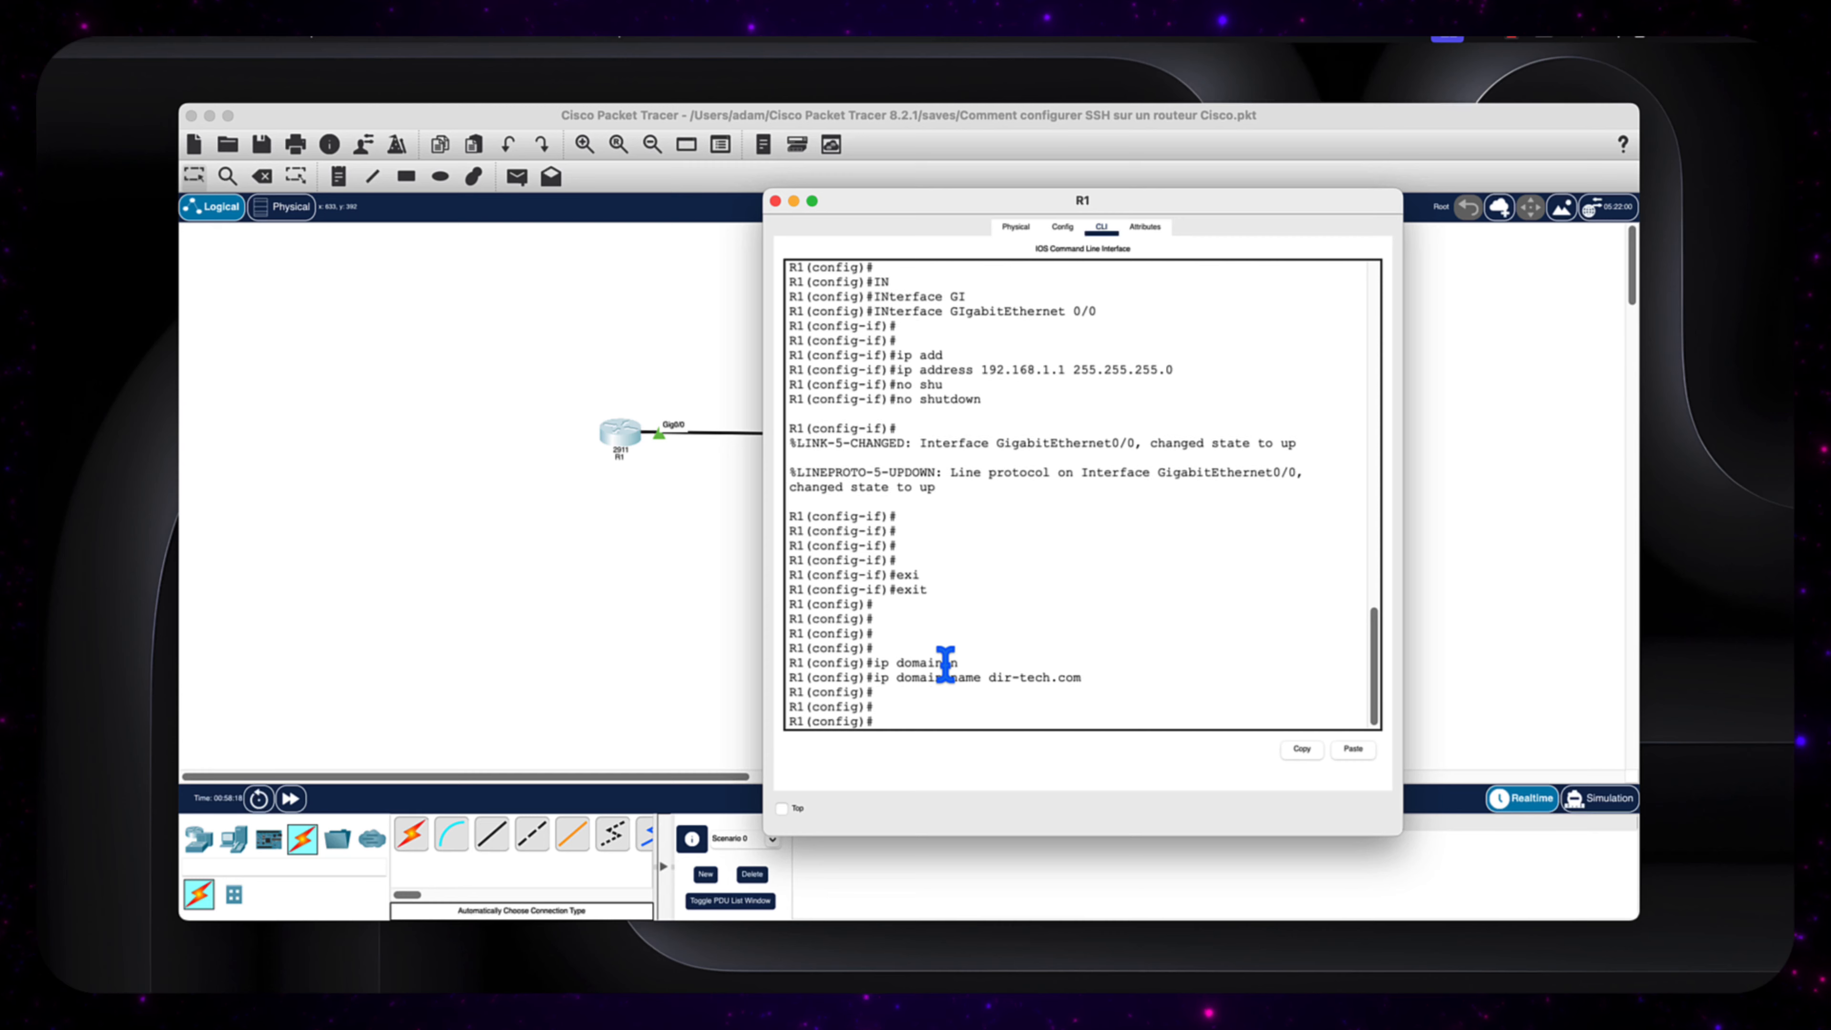
Generate RSA keys on R1 with the crypto key generate rsa command, using a 1024-bit modulus
type("cry")
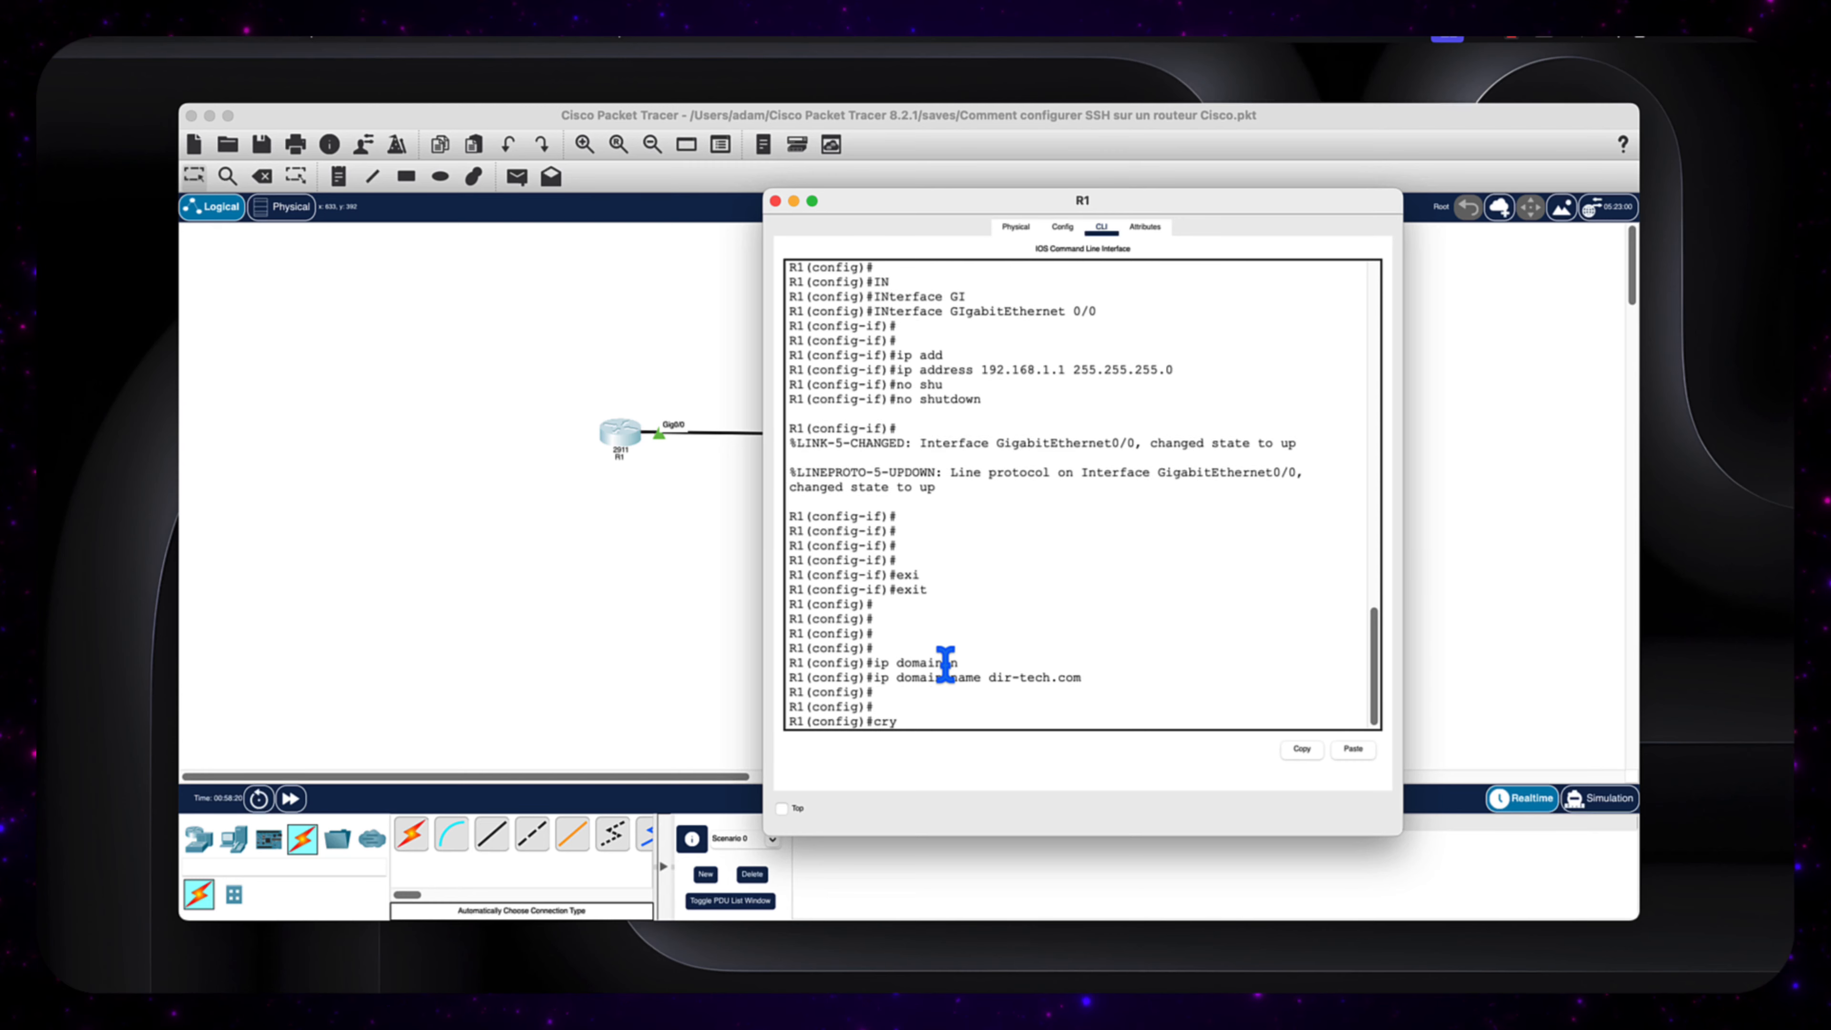
type("pt")
key("Tab")
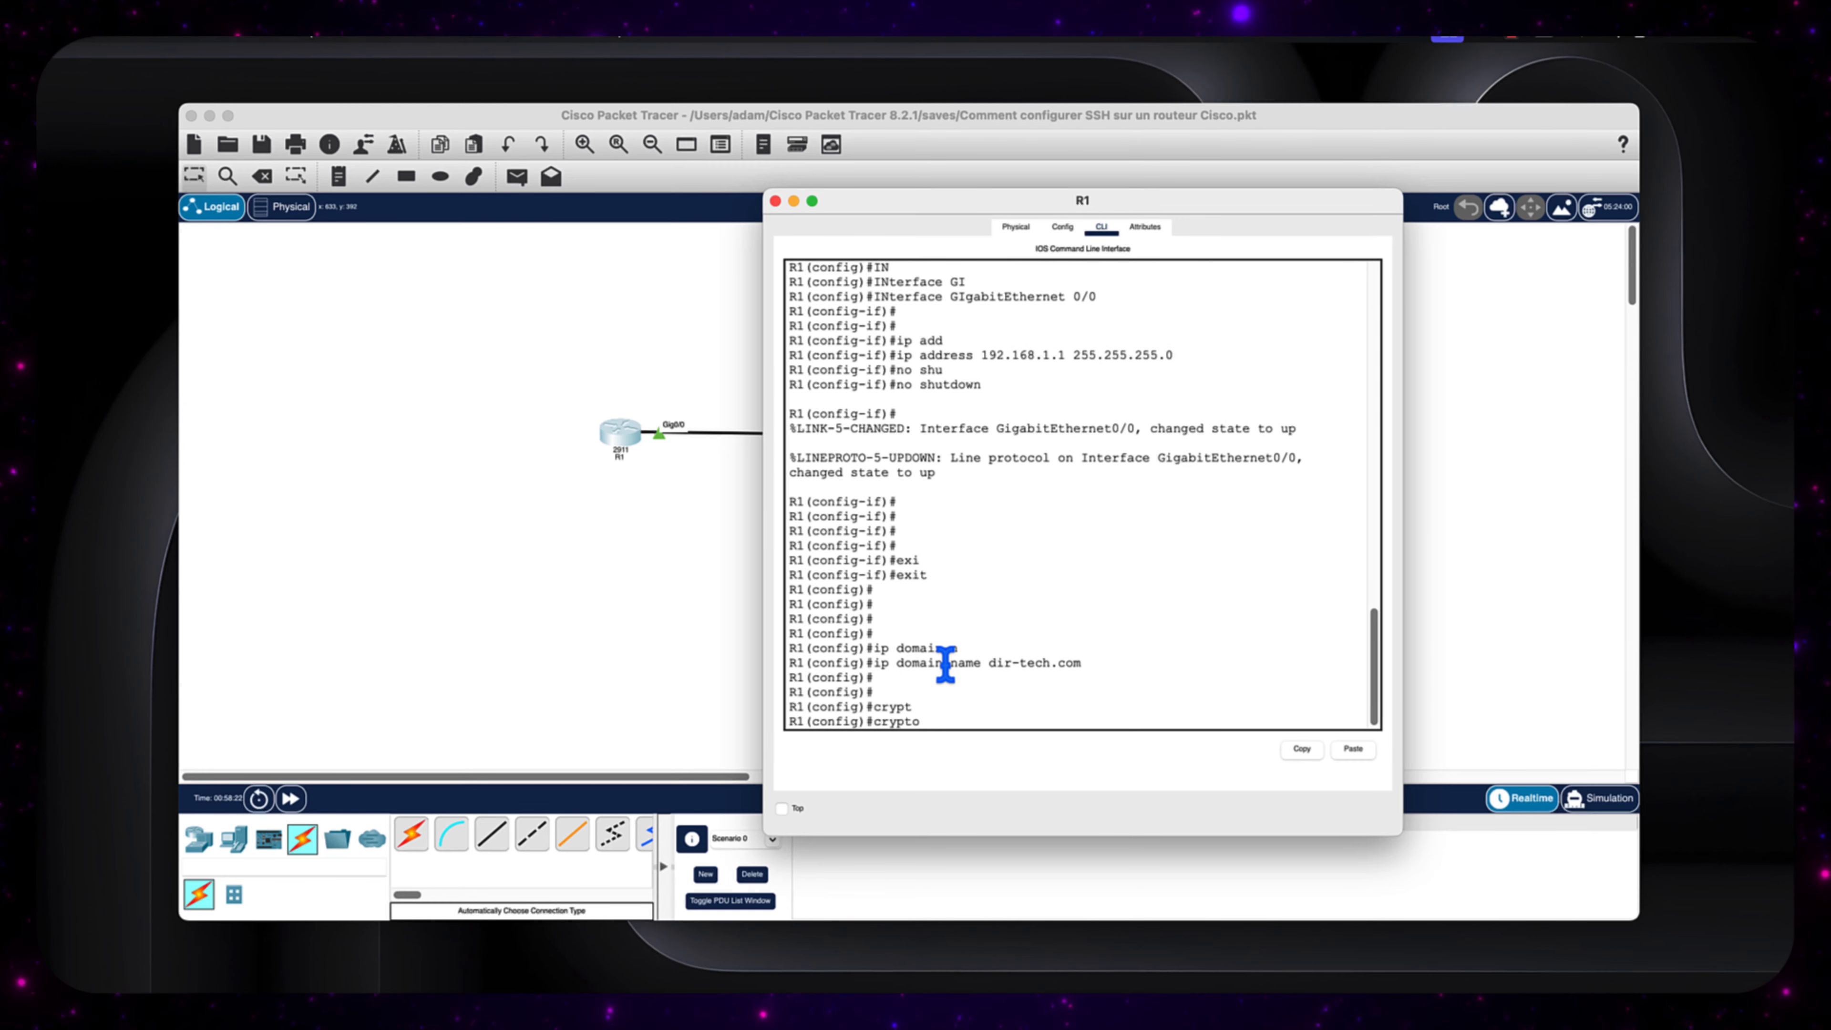
type("ke")
key("Tab")
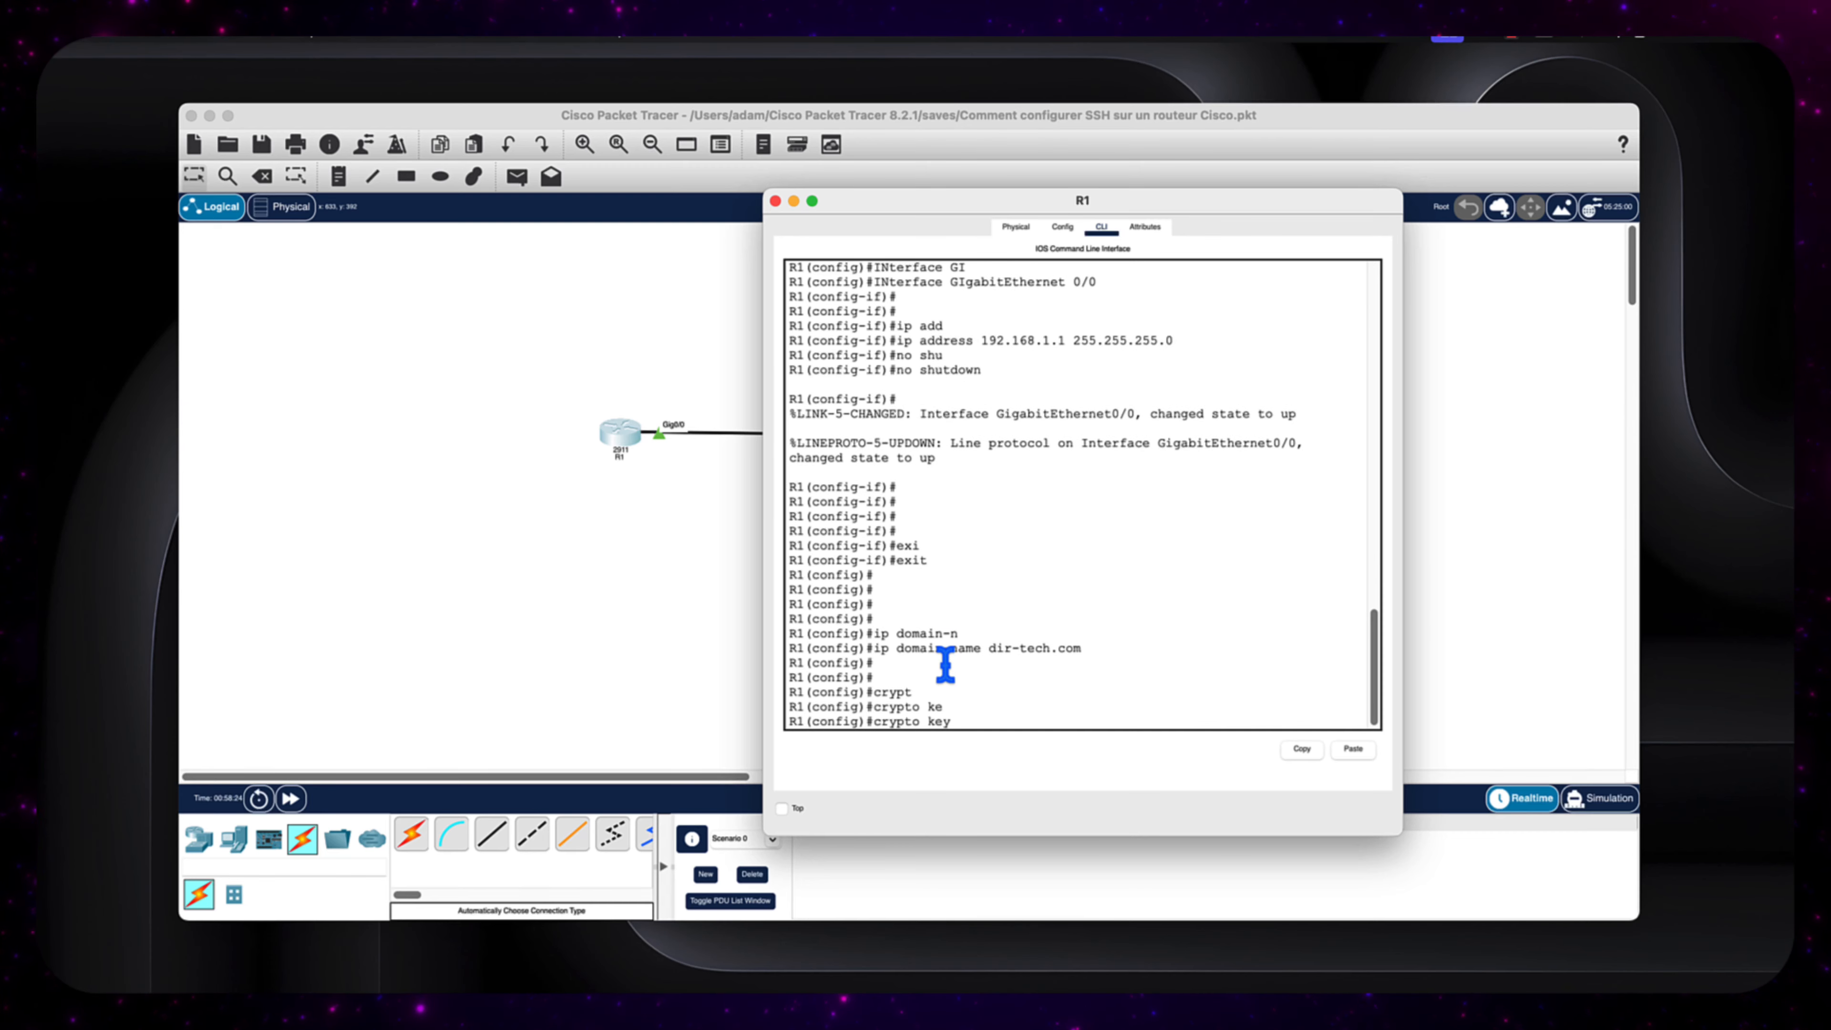
type("ge")
key("Tab")
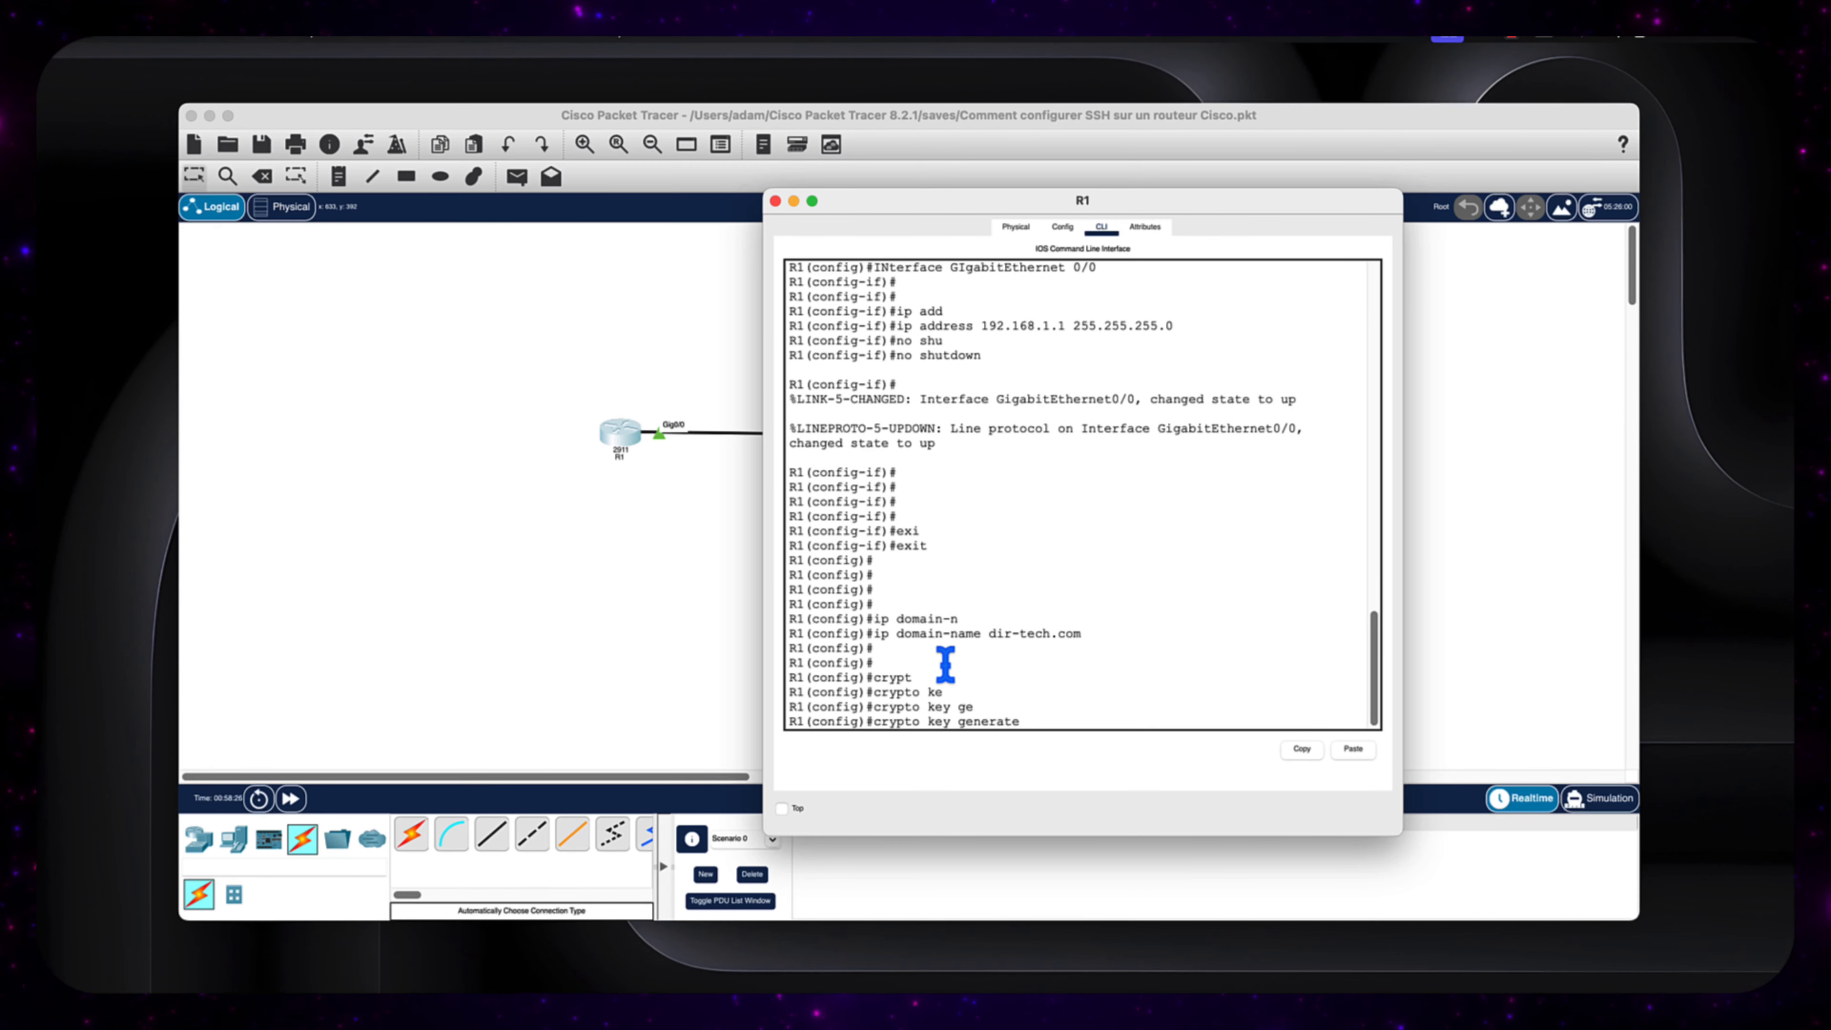
type("r")
key("Tab")
key("Return")
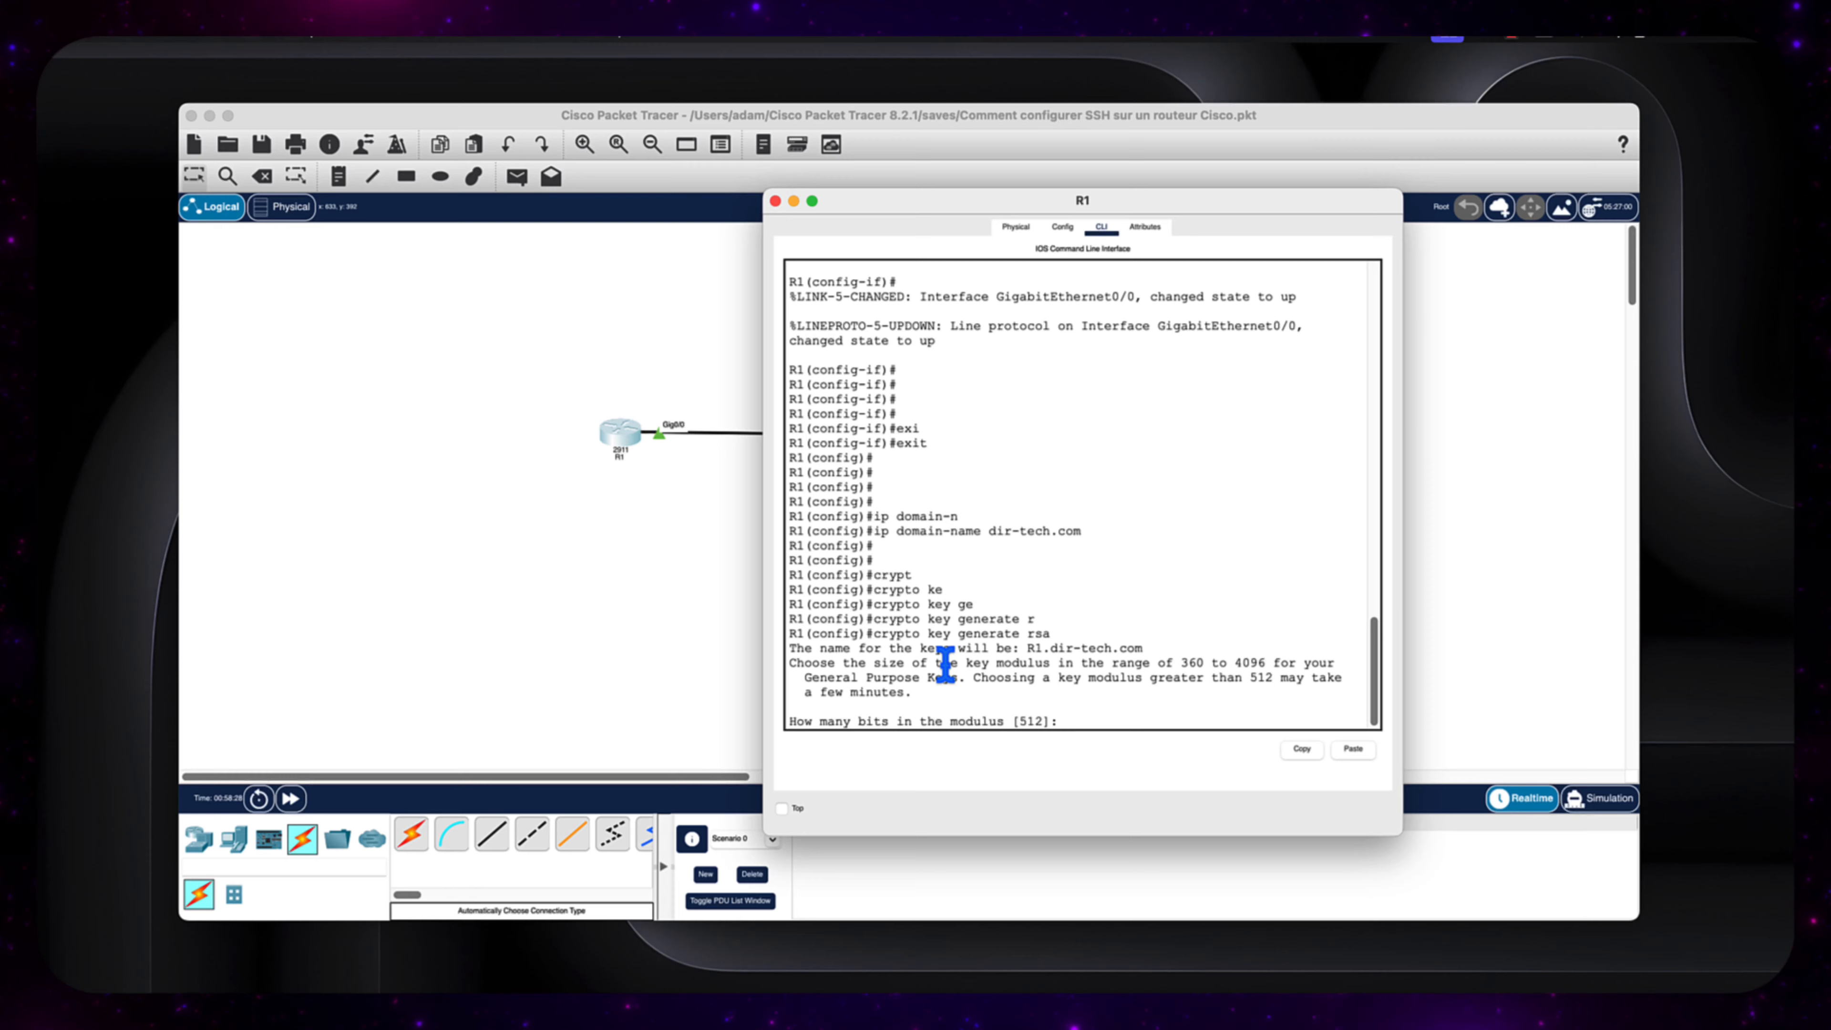
type("10")
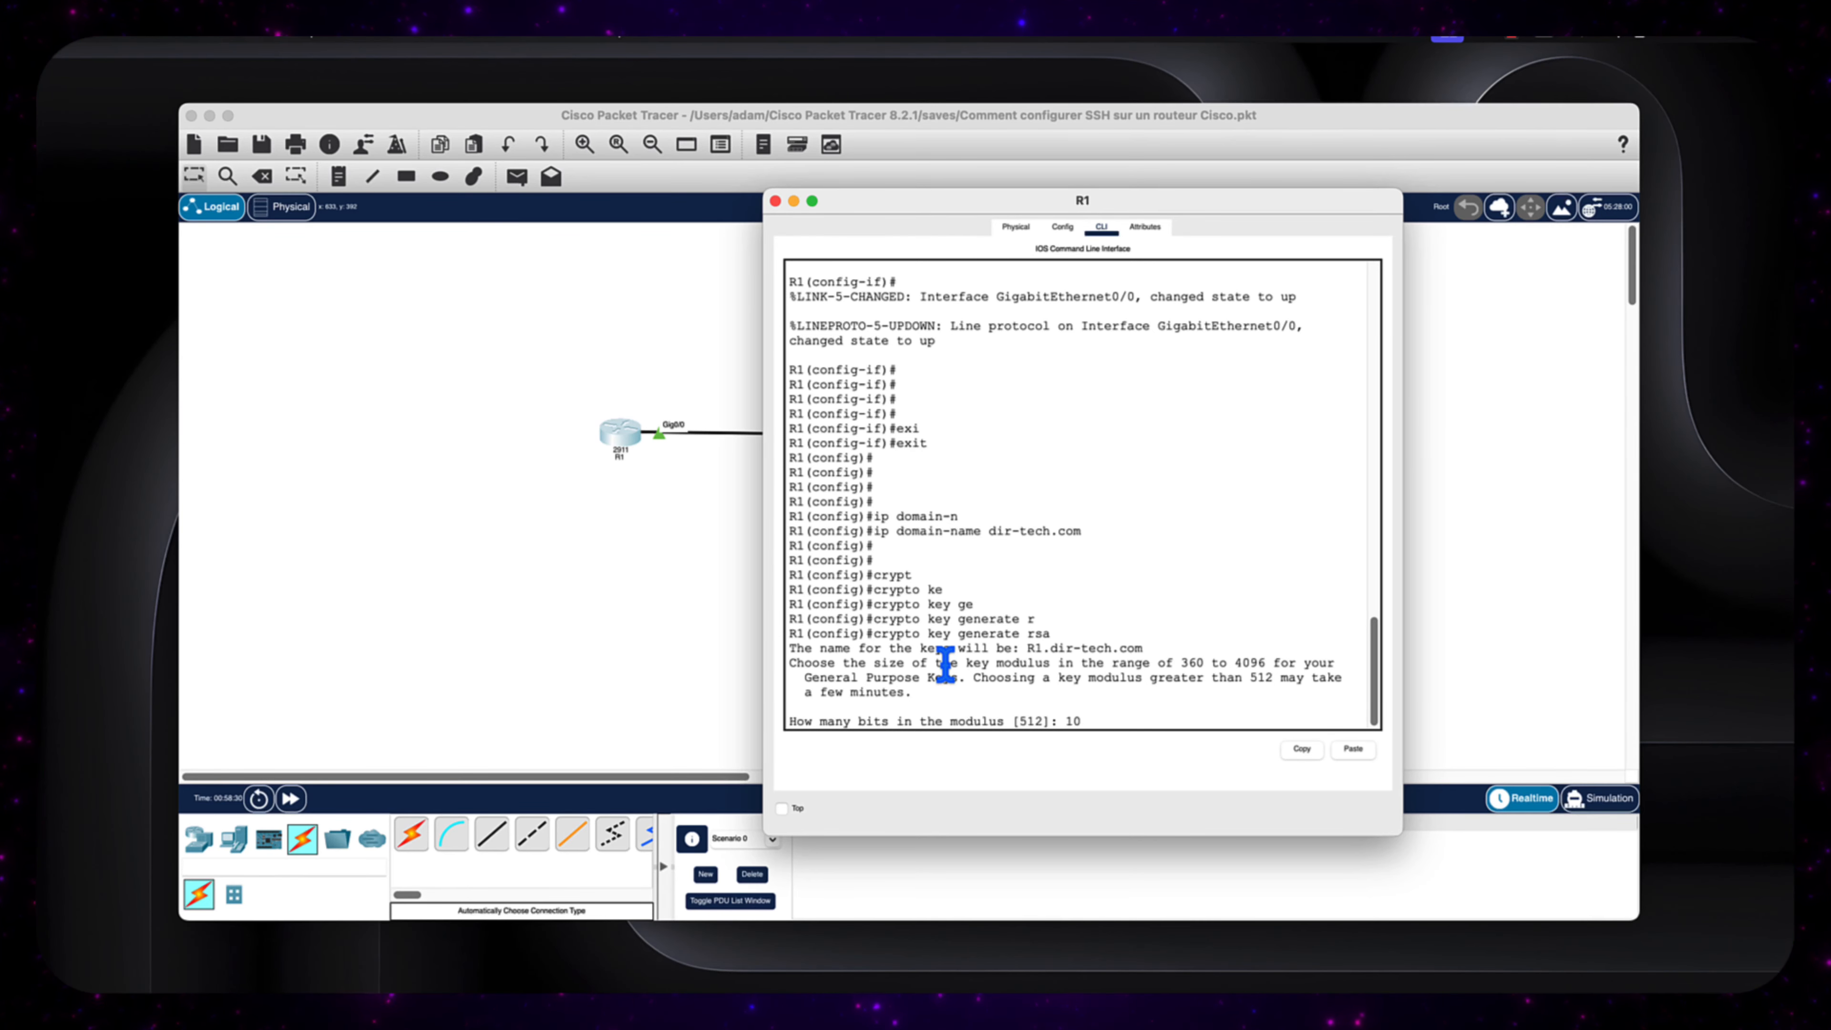
type("24")
key("Return")
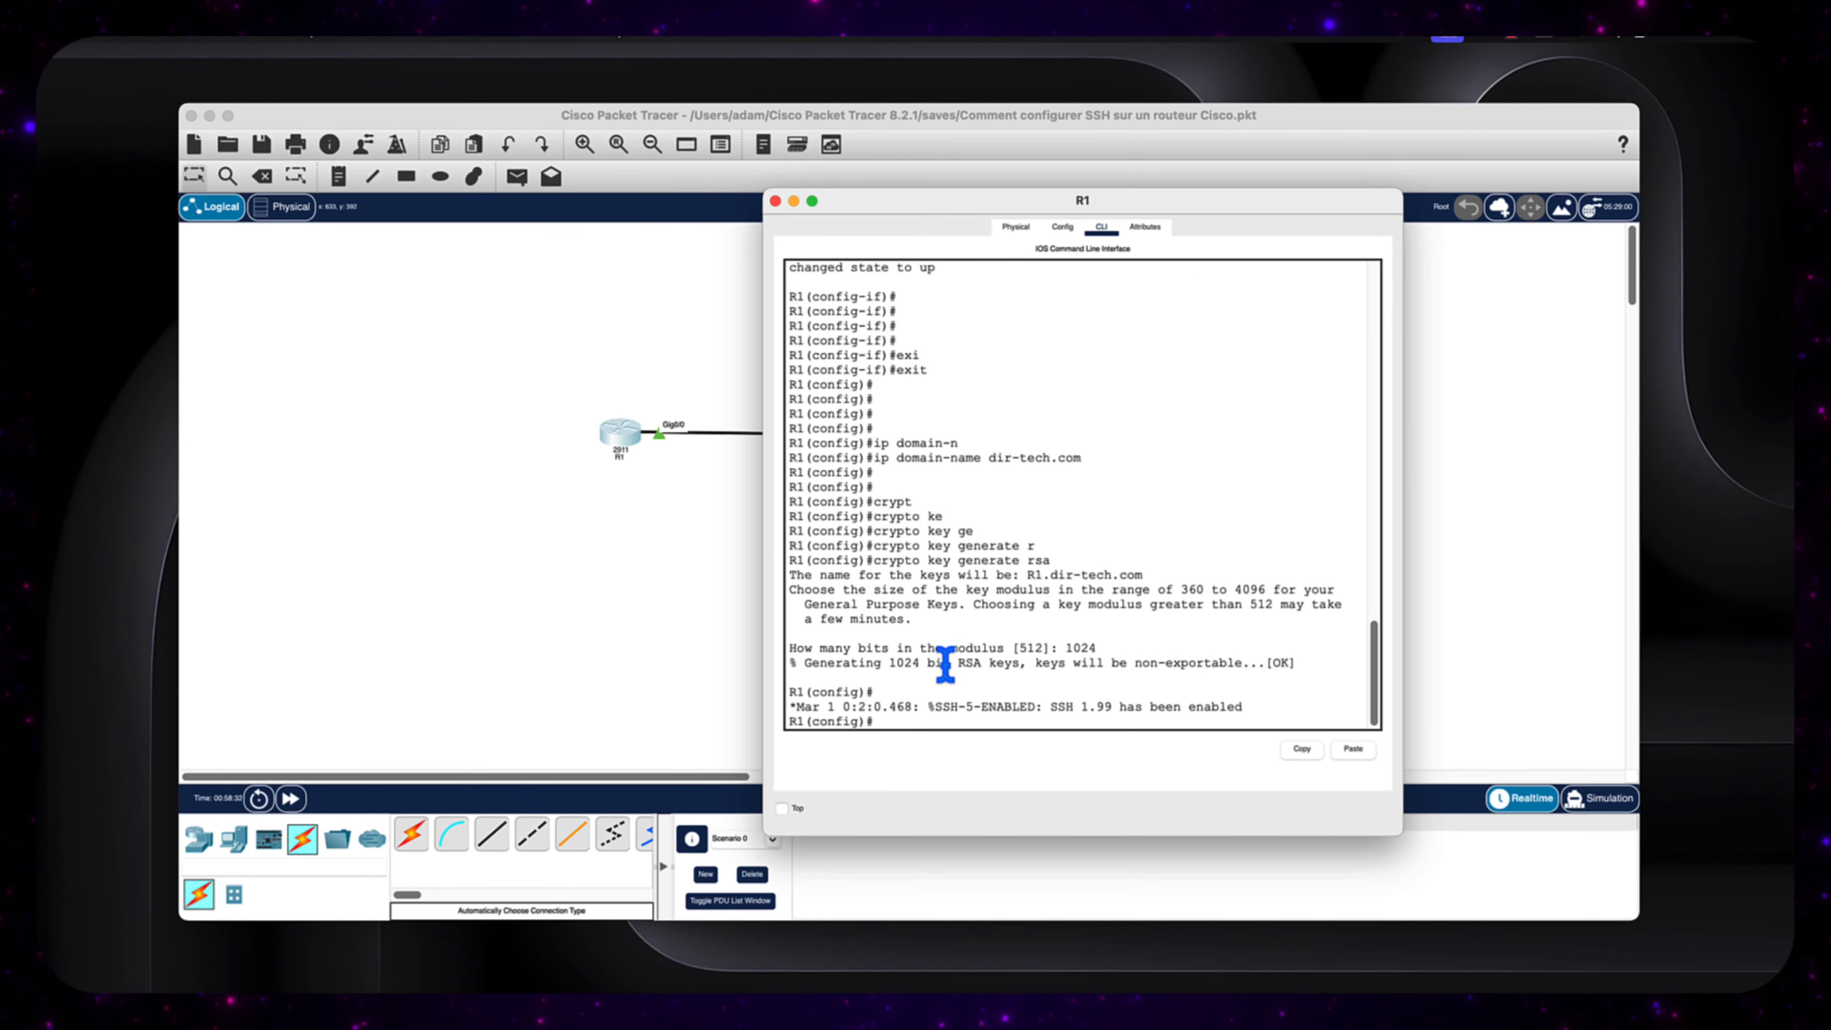
key("Return")
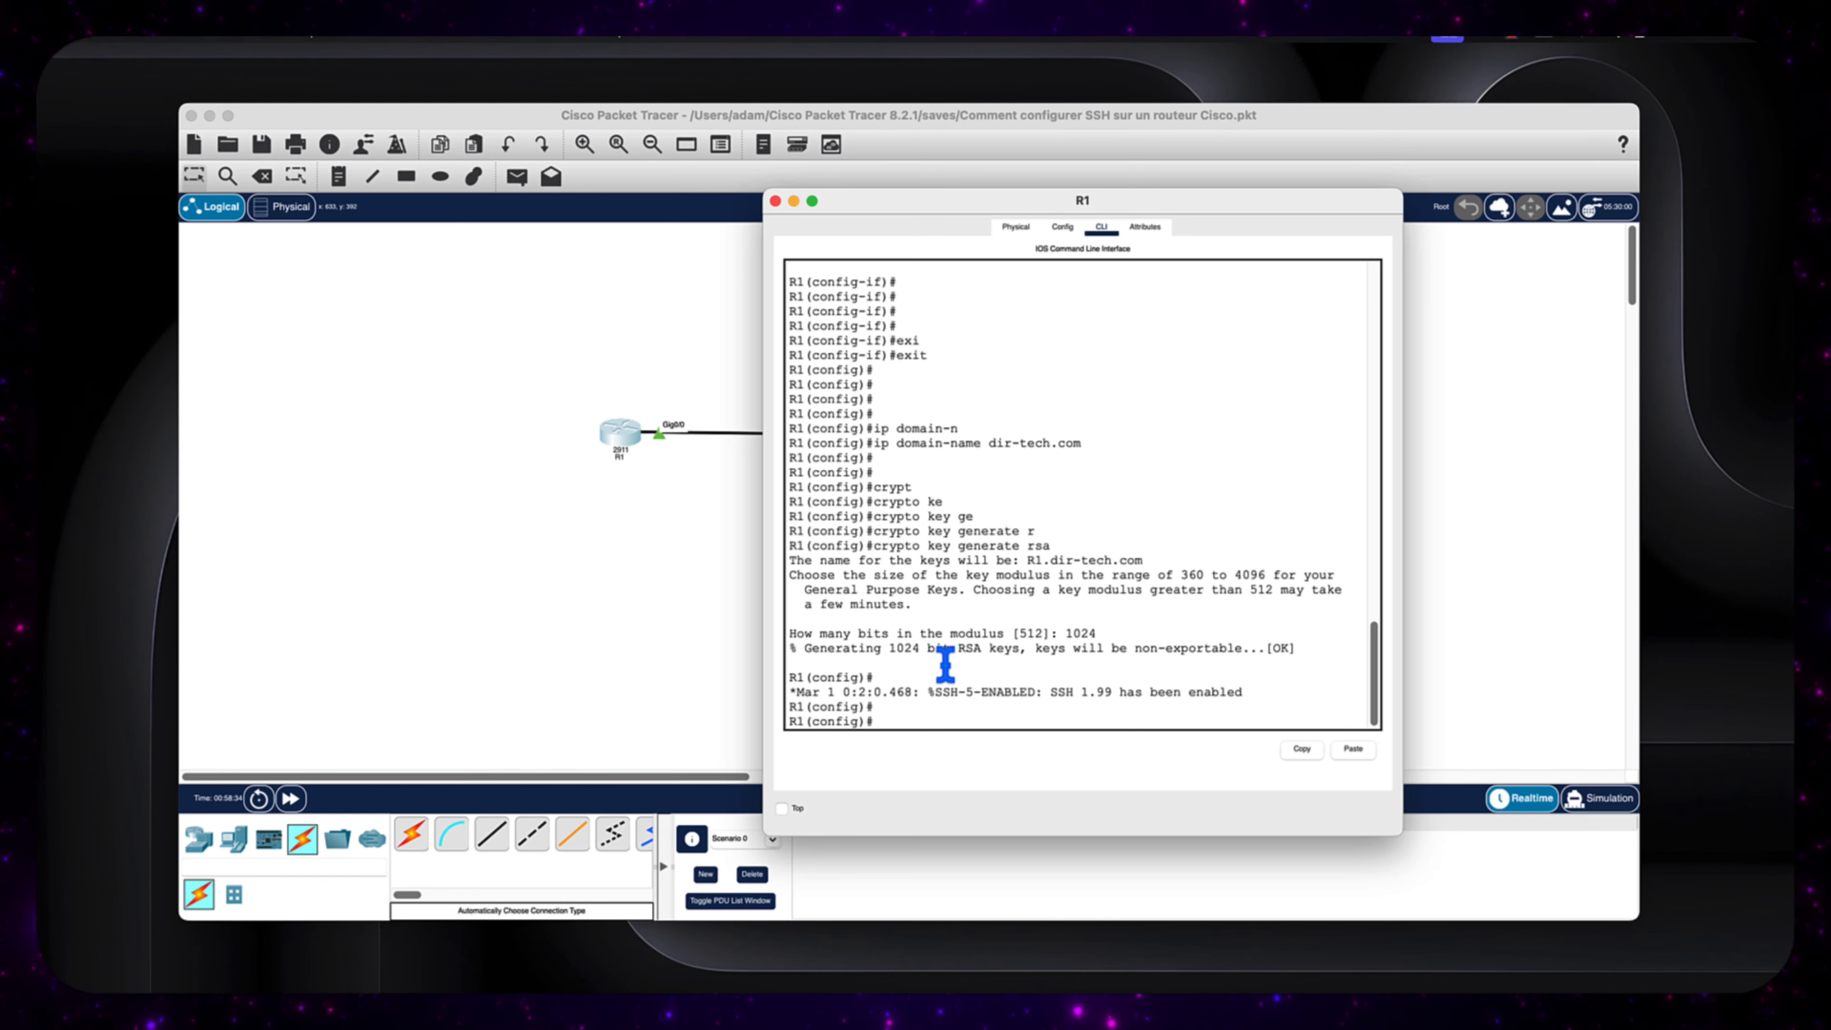
key("Return")
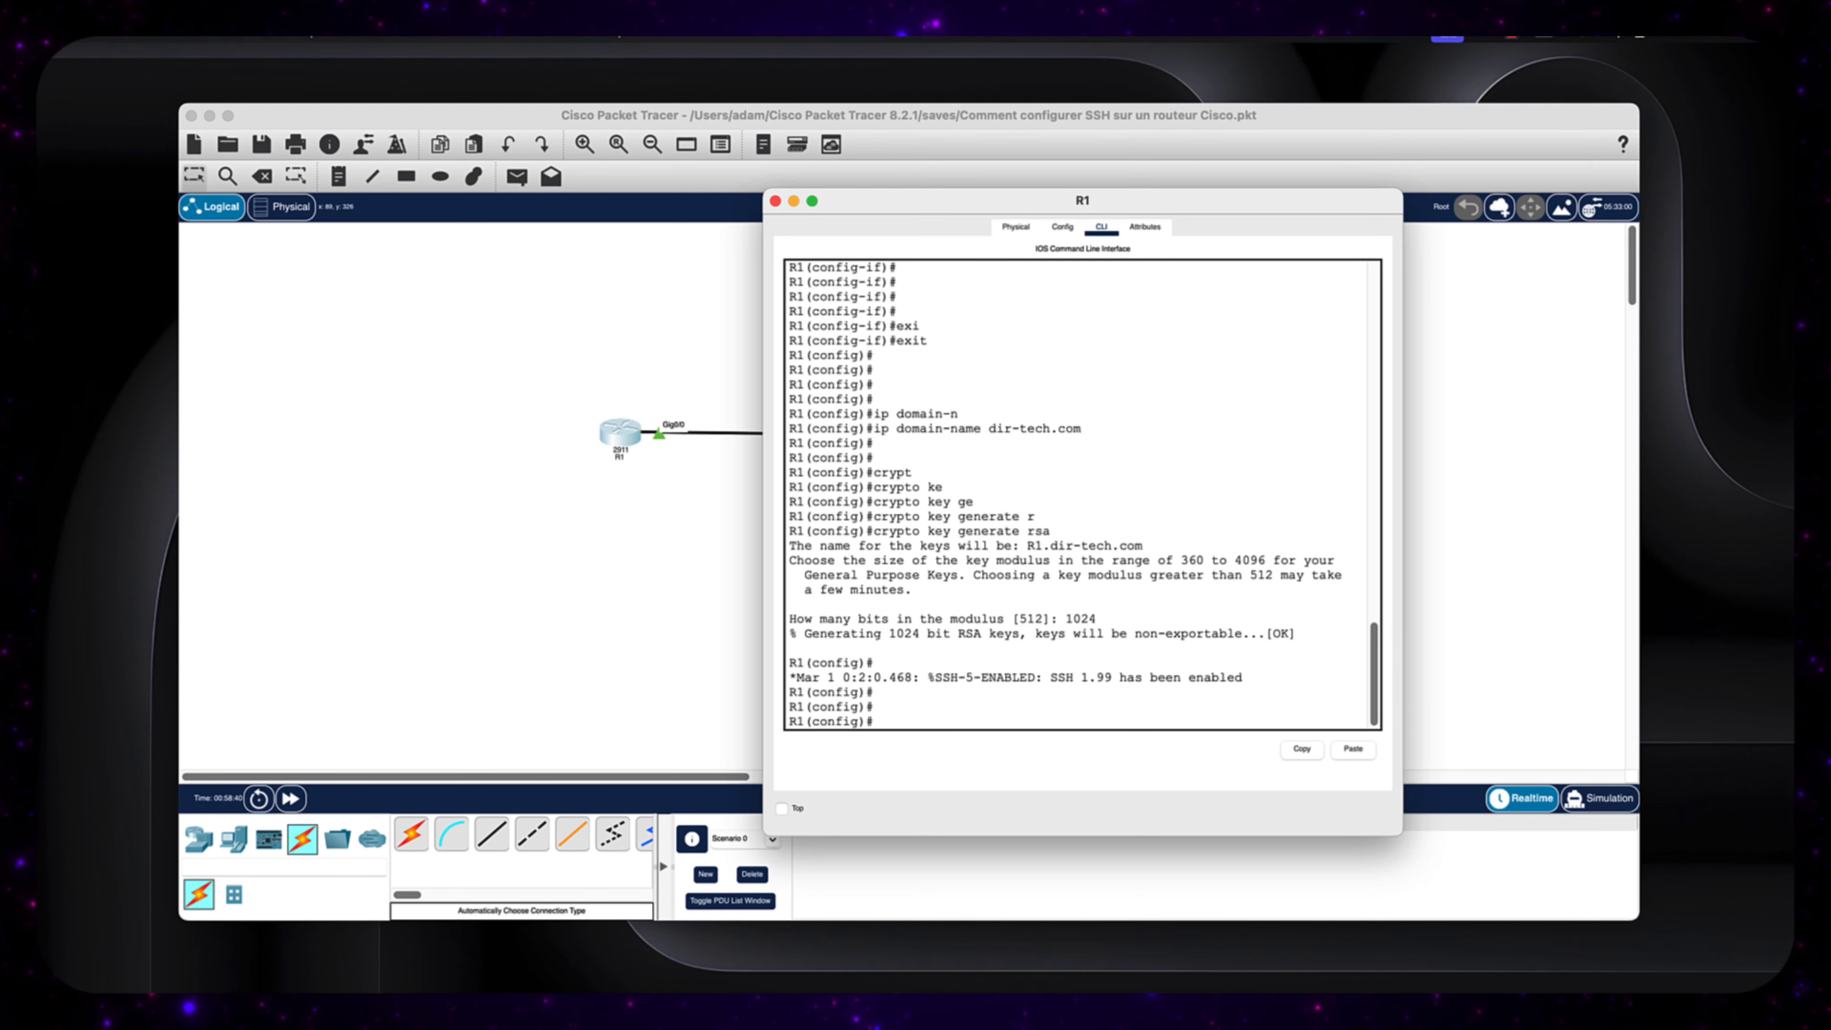
key("Return")
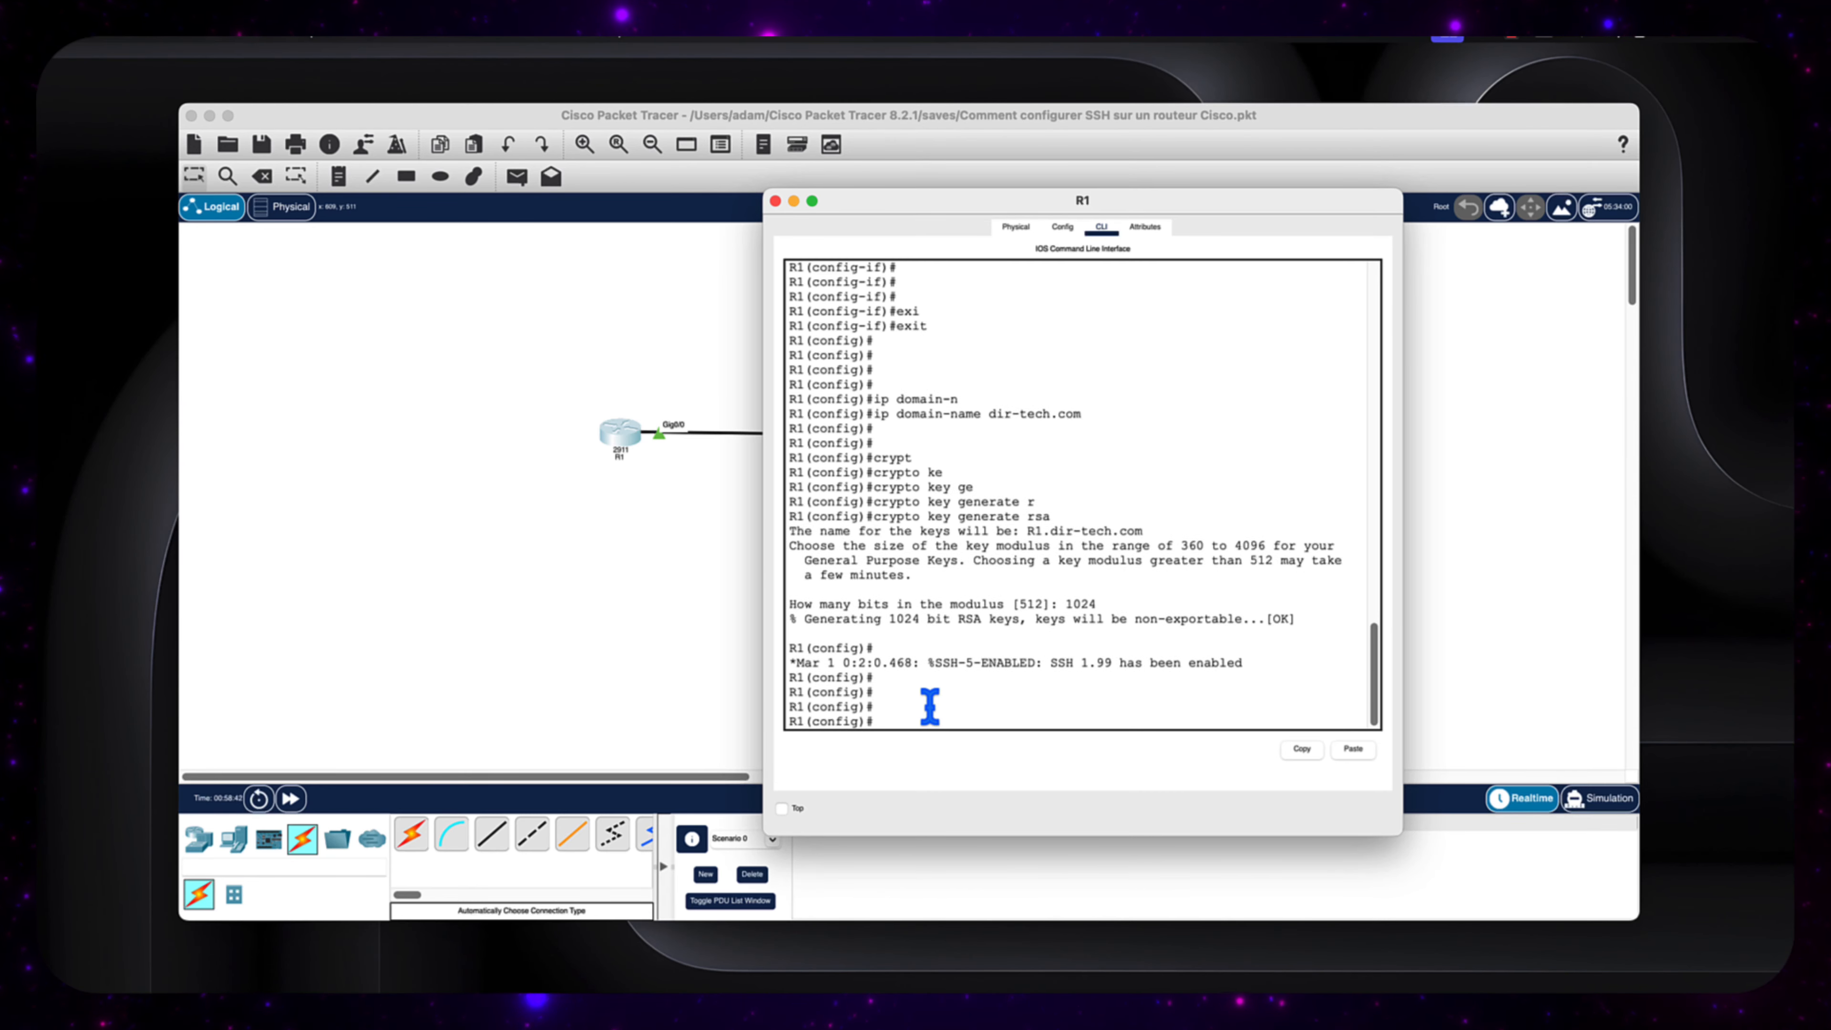
key("Return")
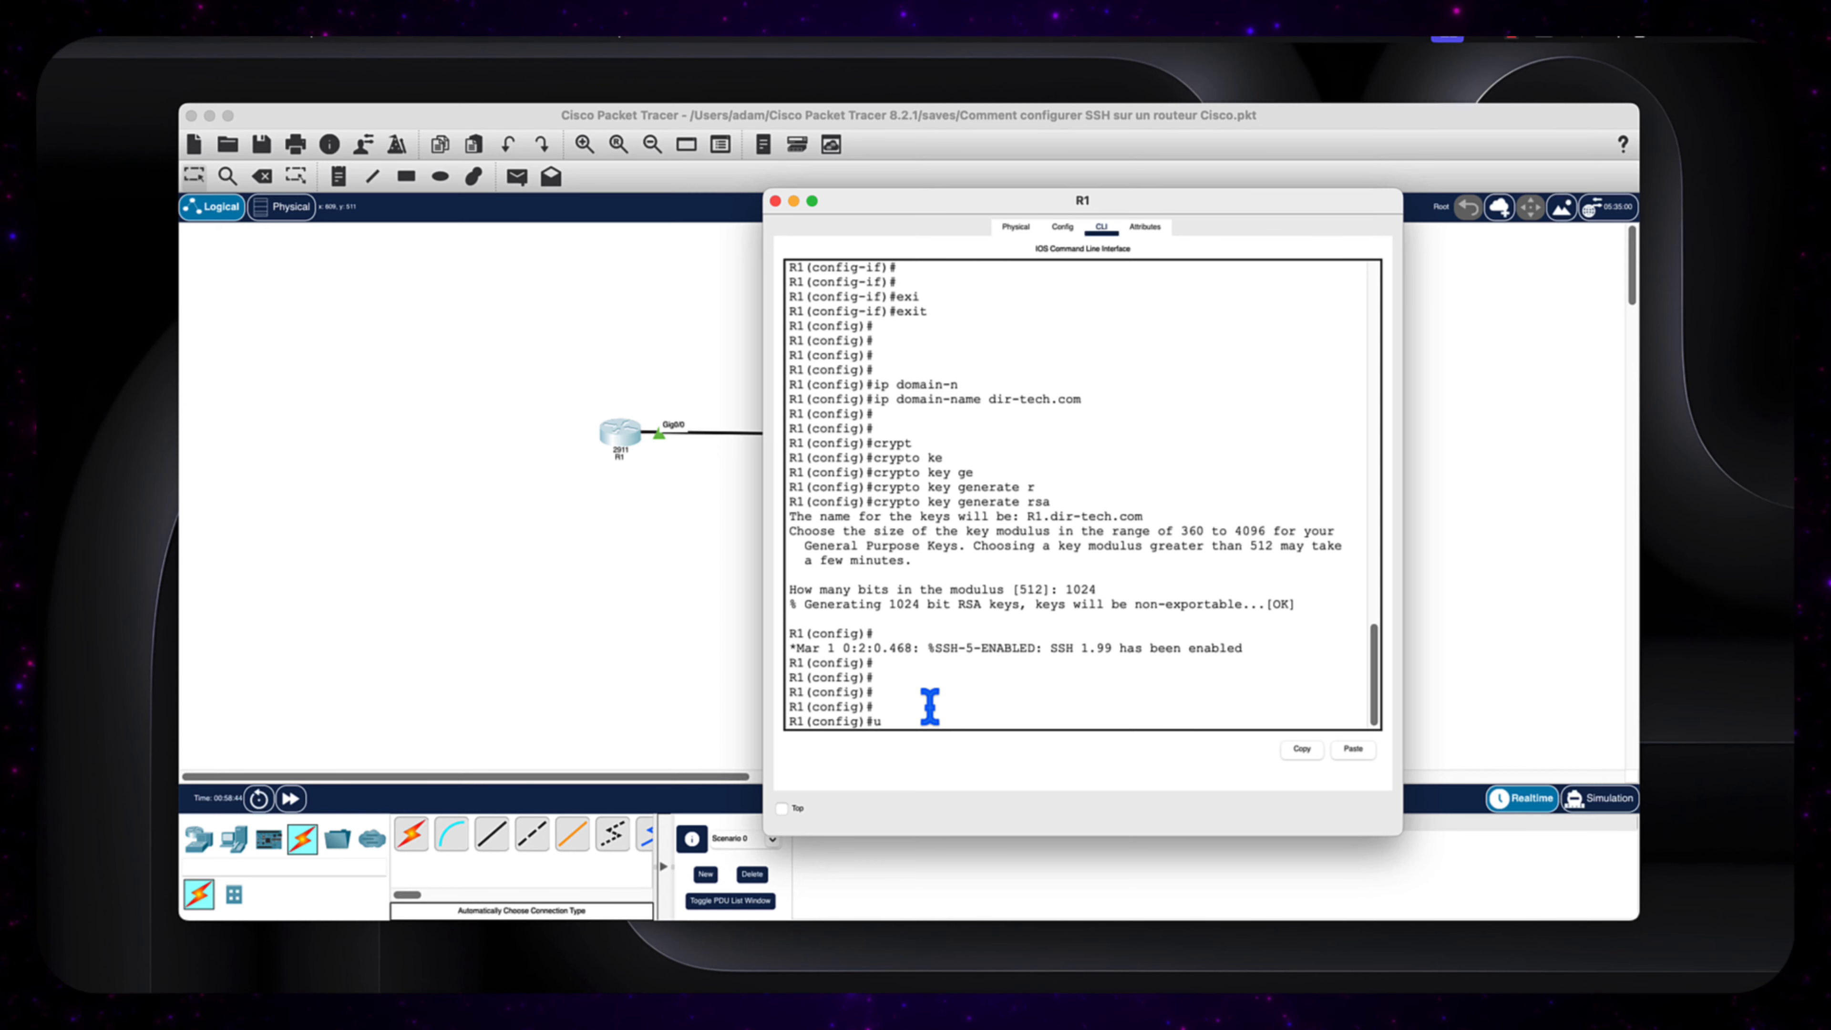
Create a local user on R1 with the administrator's first name as username, privilege level 15 and the account's secret password
type("r")
key("Tab")
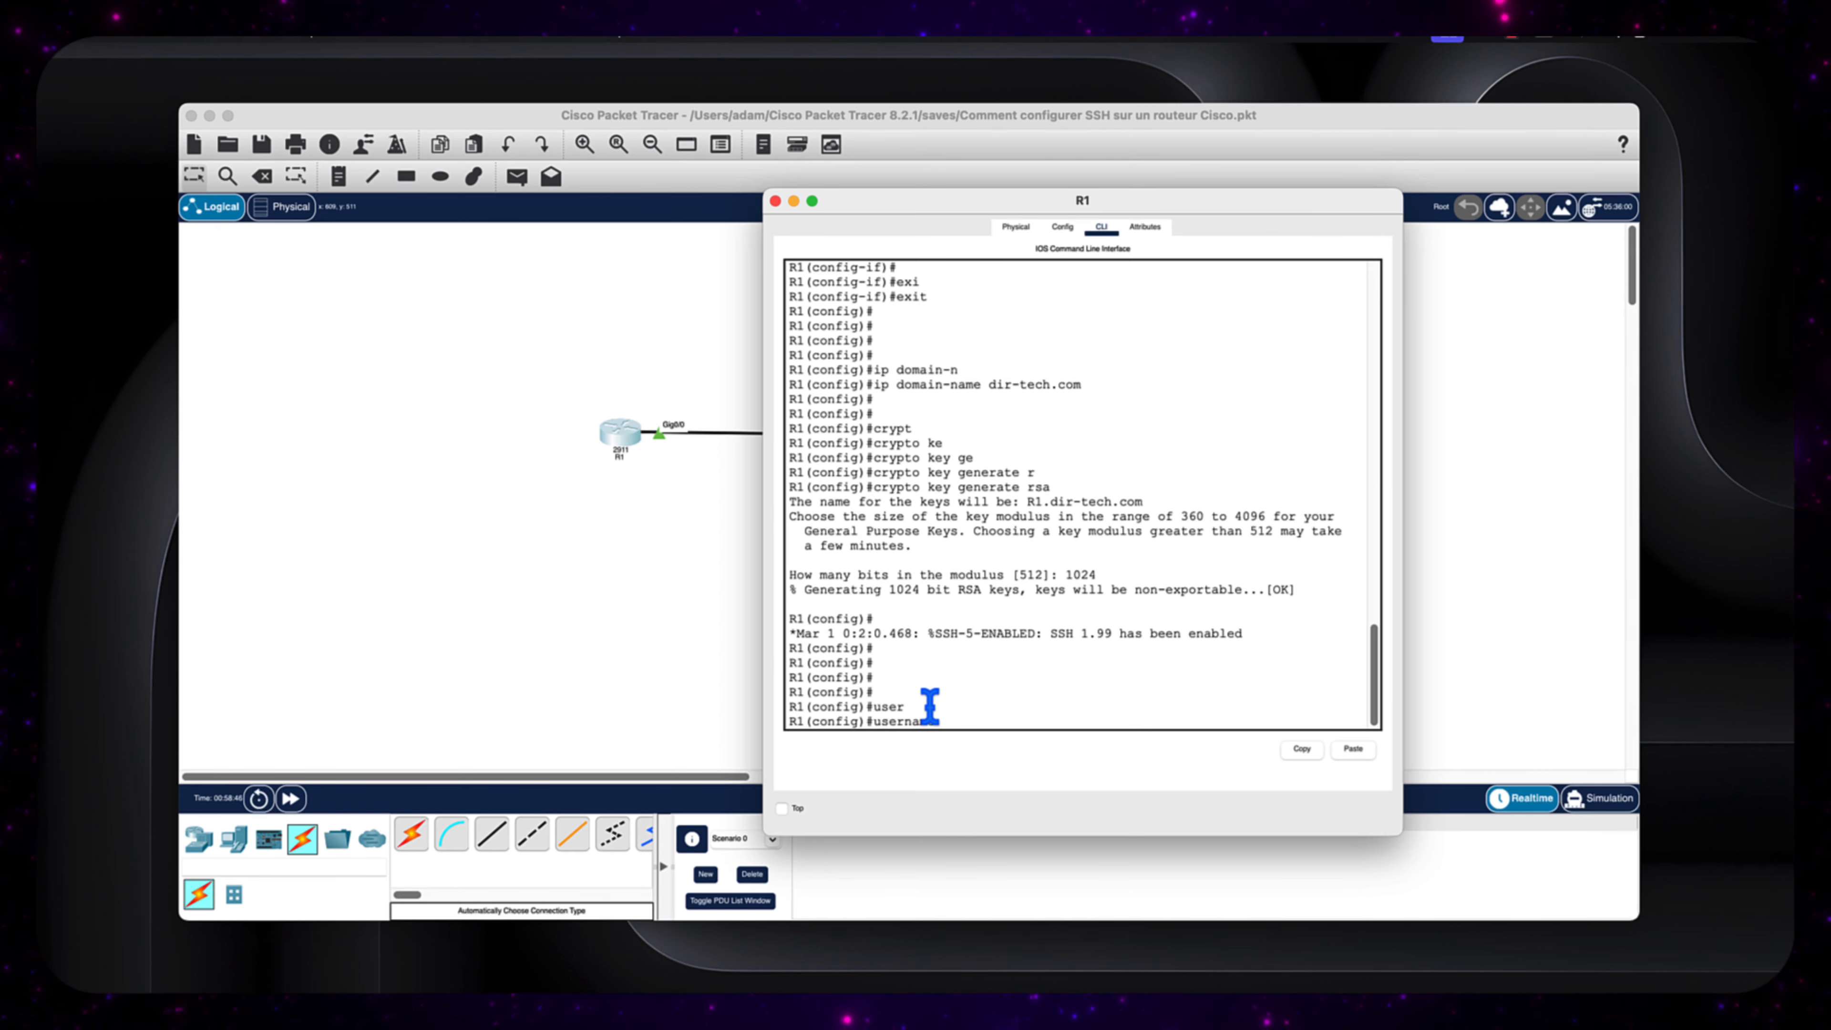
type("adam")
key("Tab")
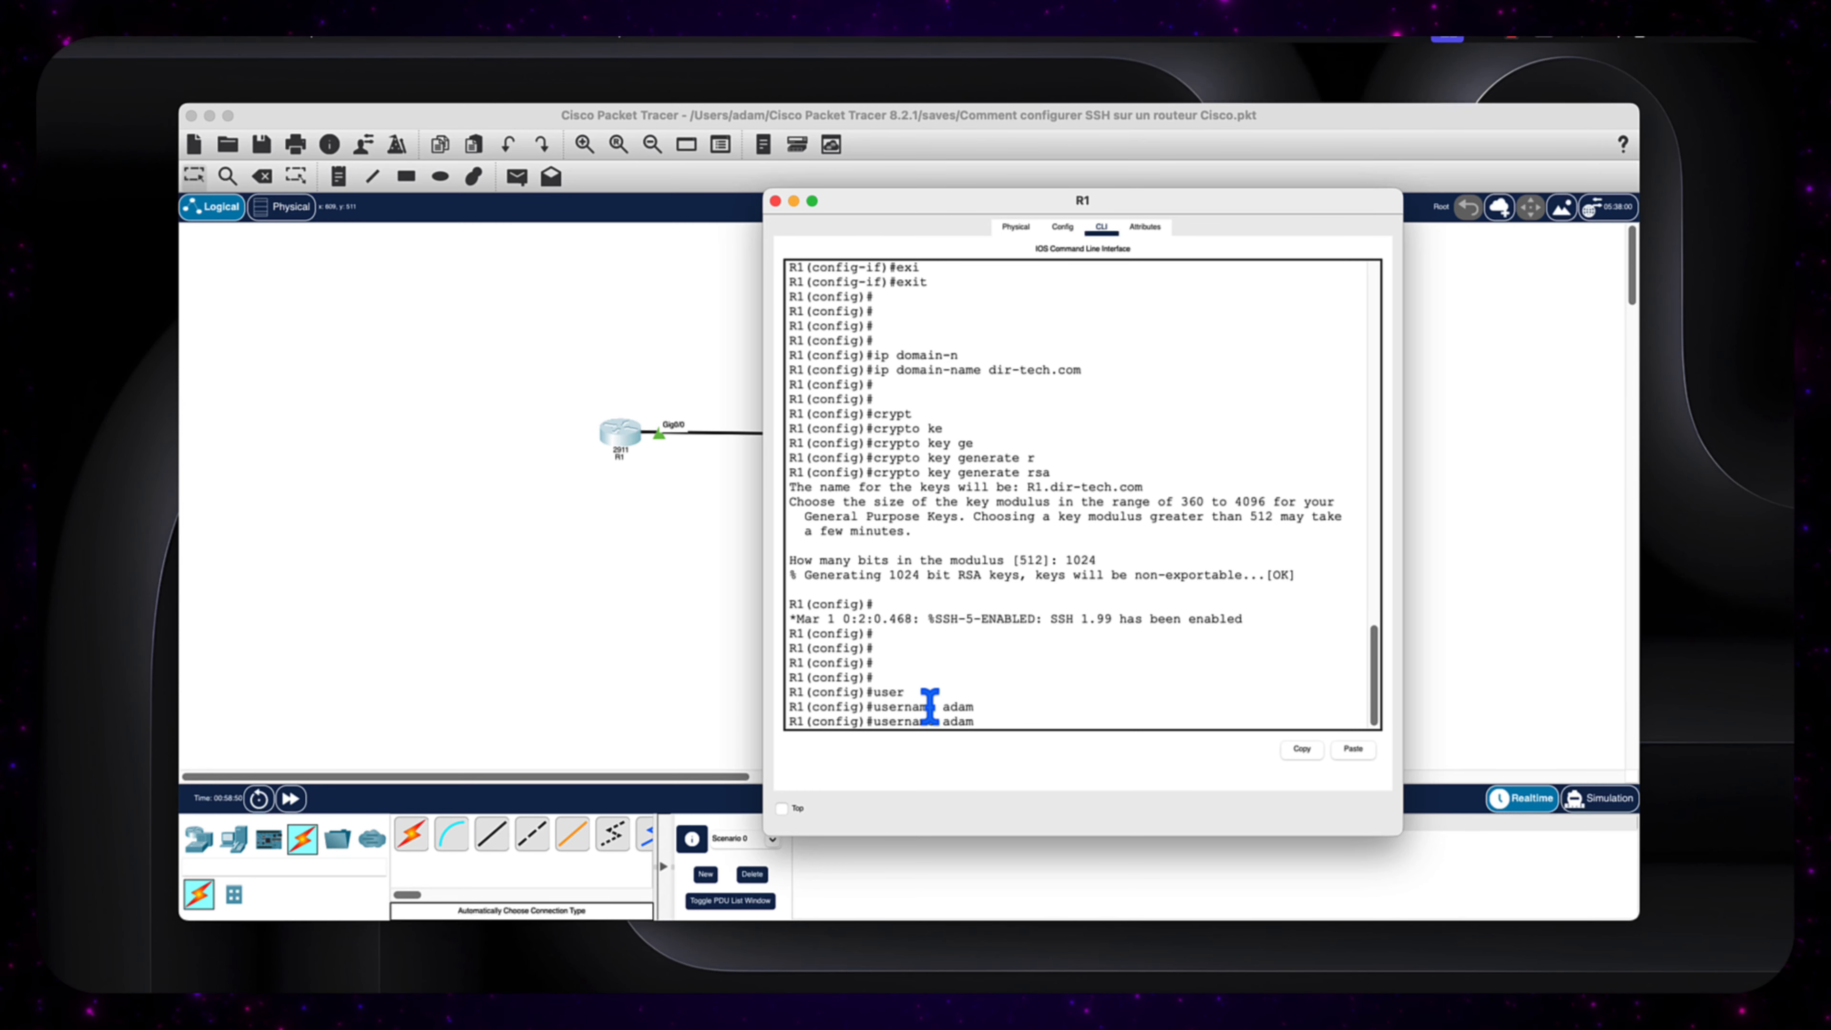
type("pri")
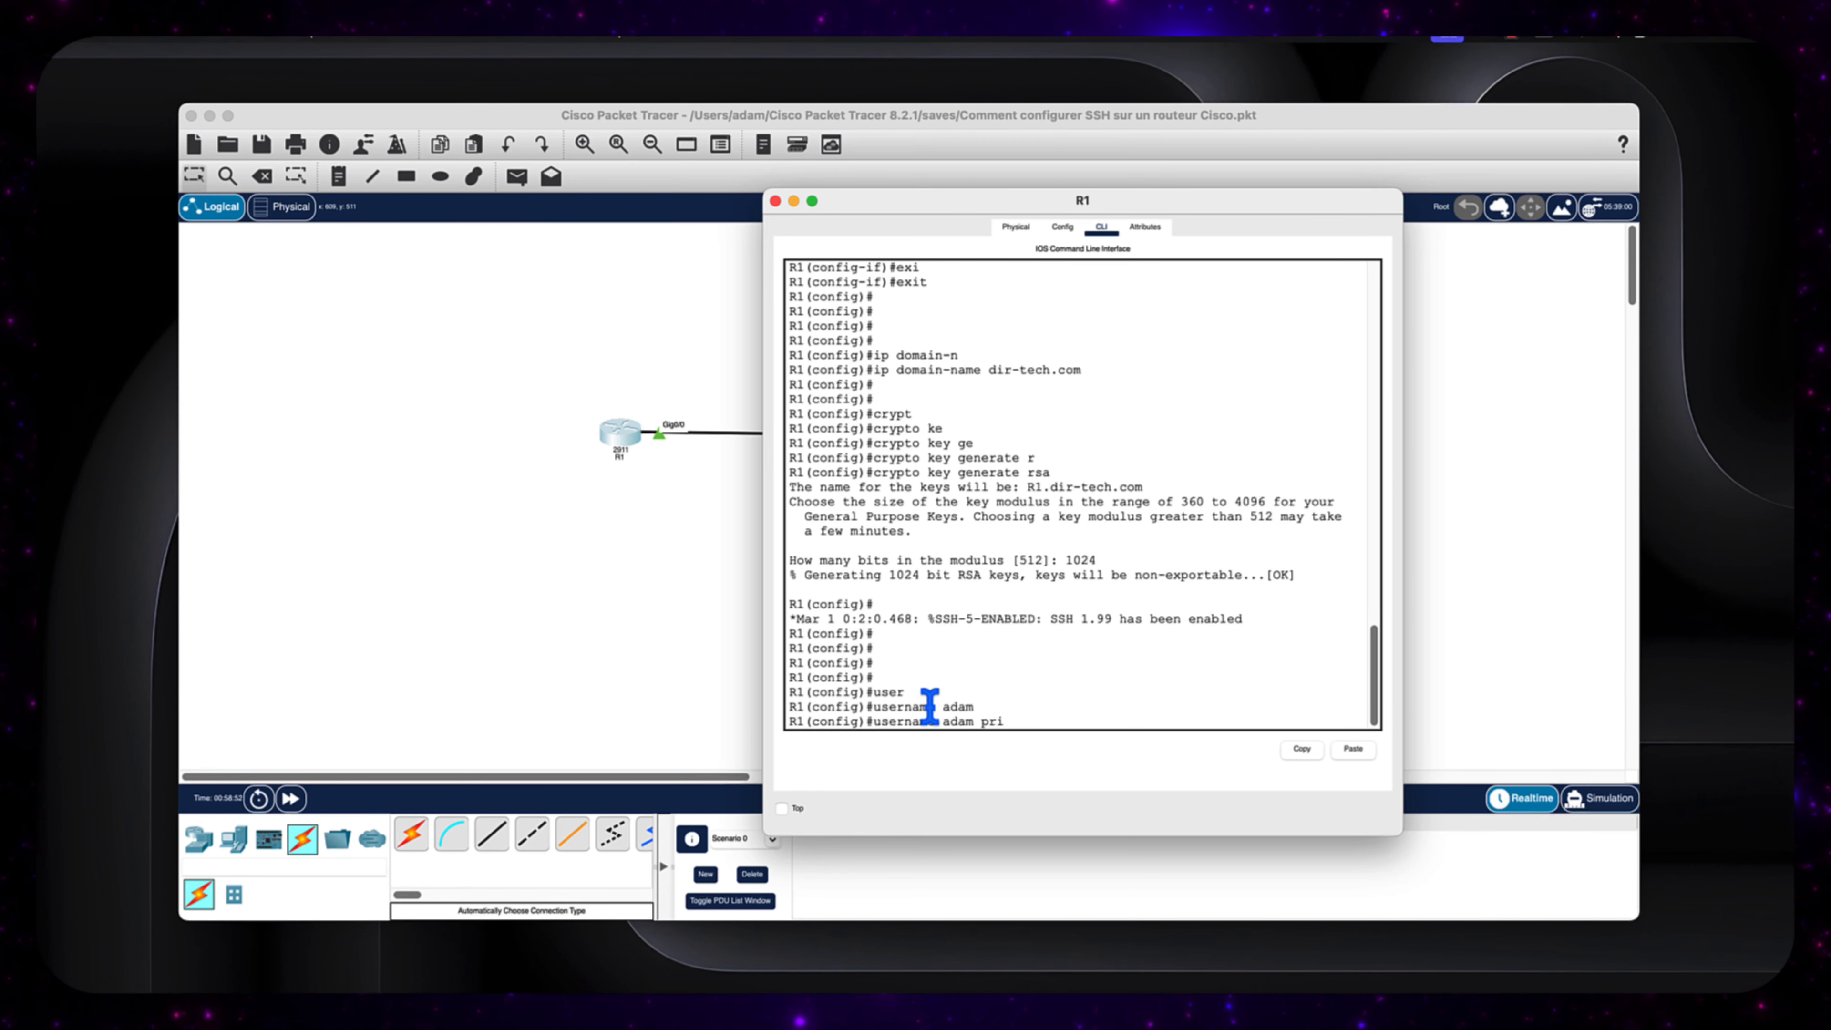
key("Tab")
type("15")
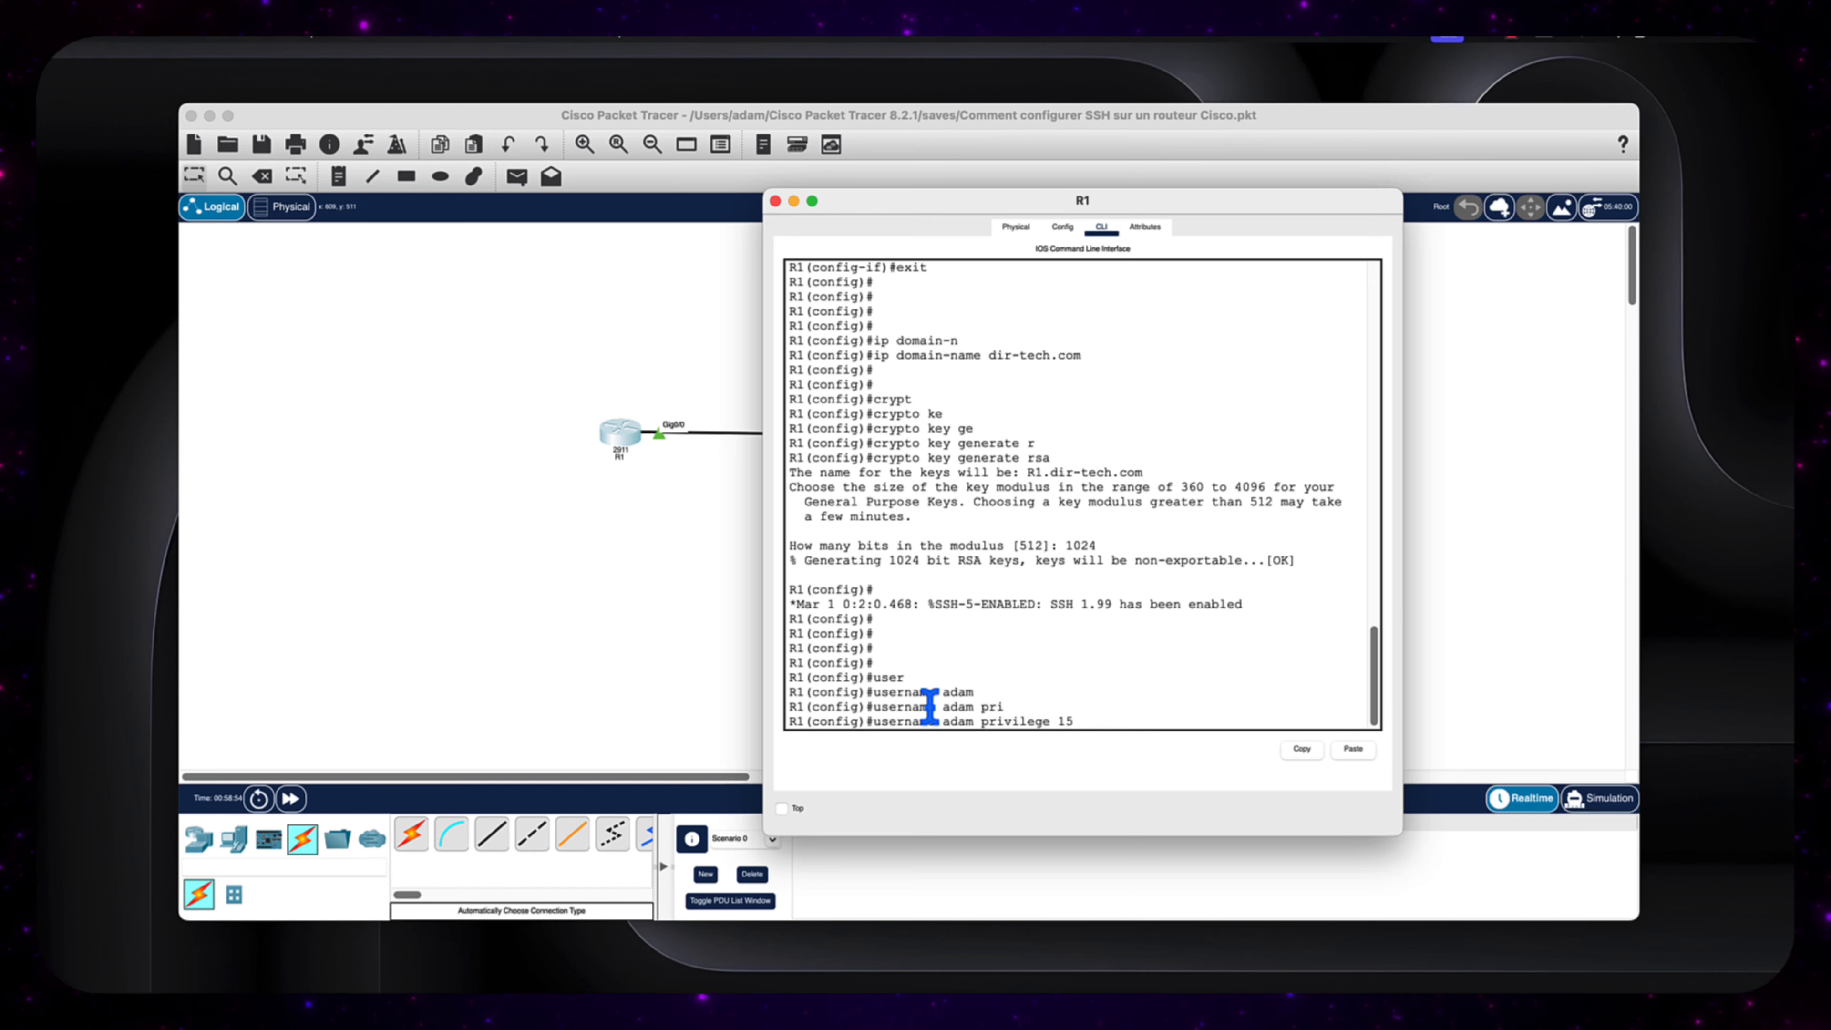
type(" se")
key("Tab")
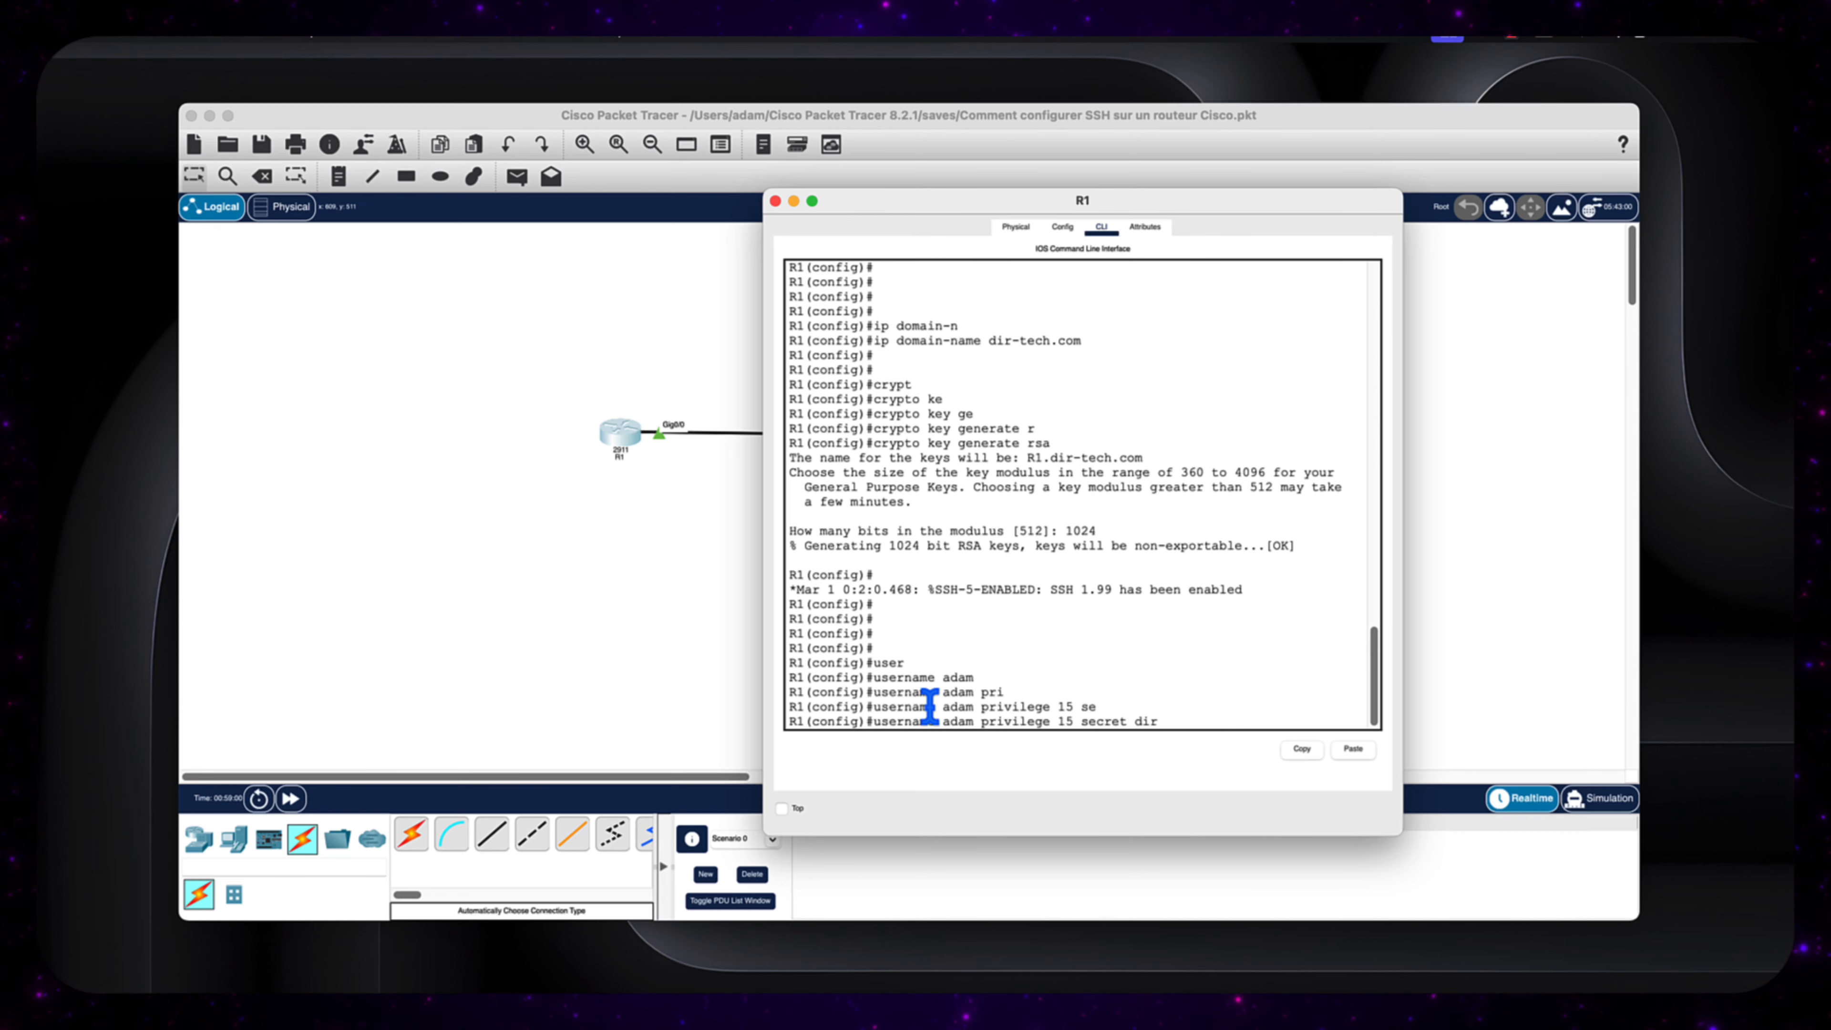
type("dirtech")
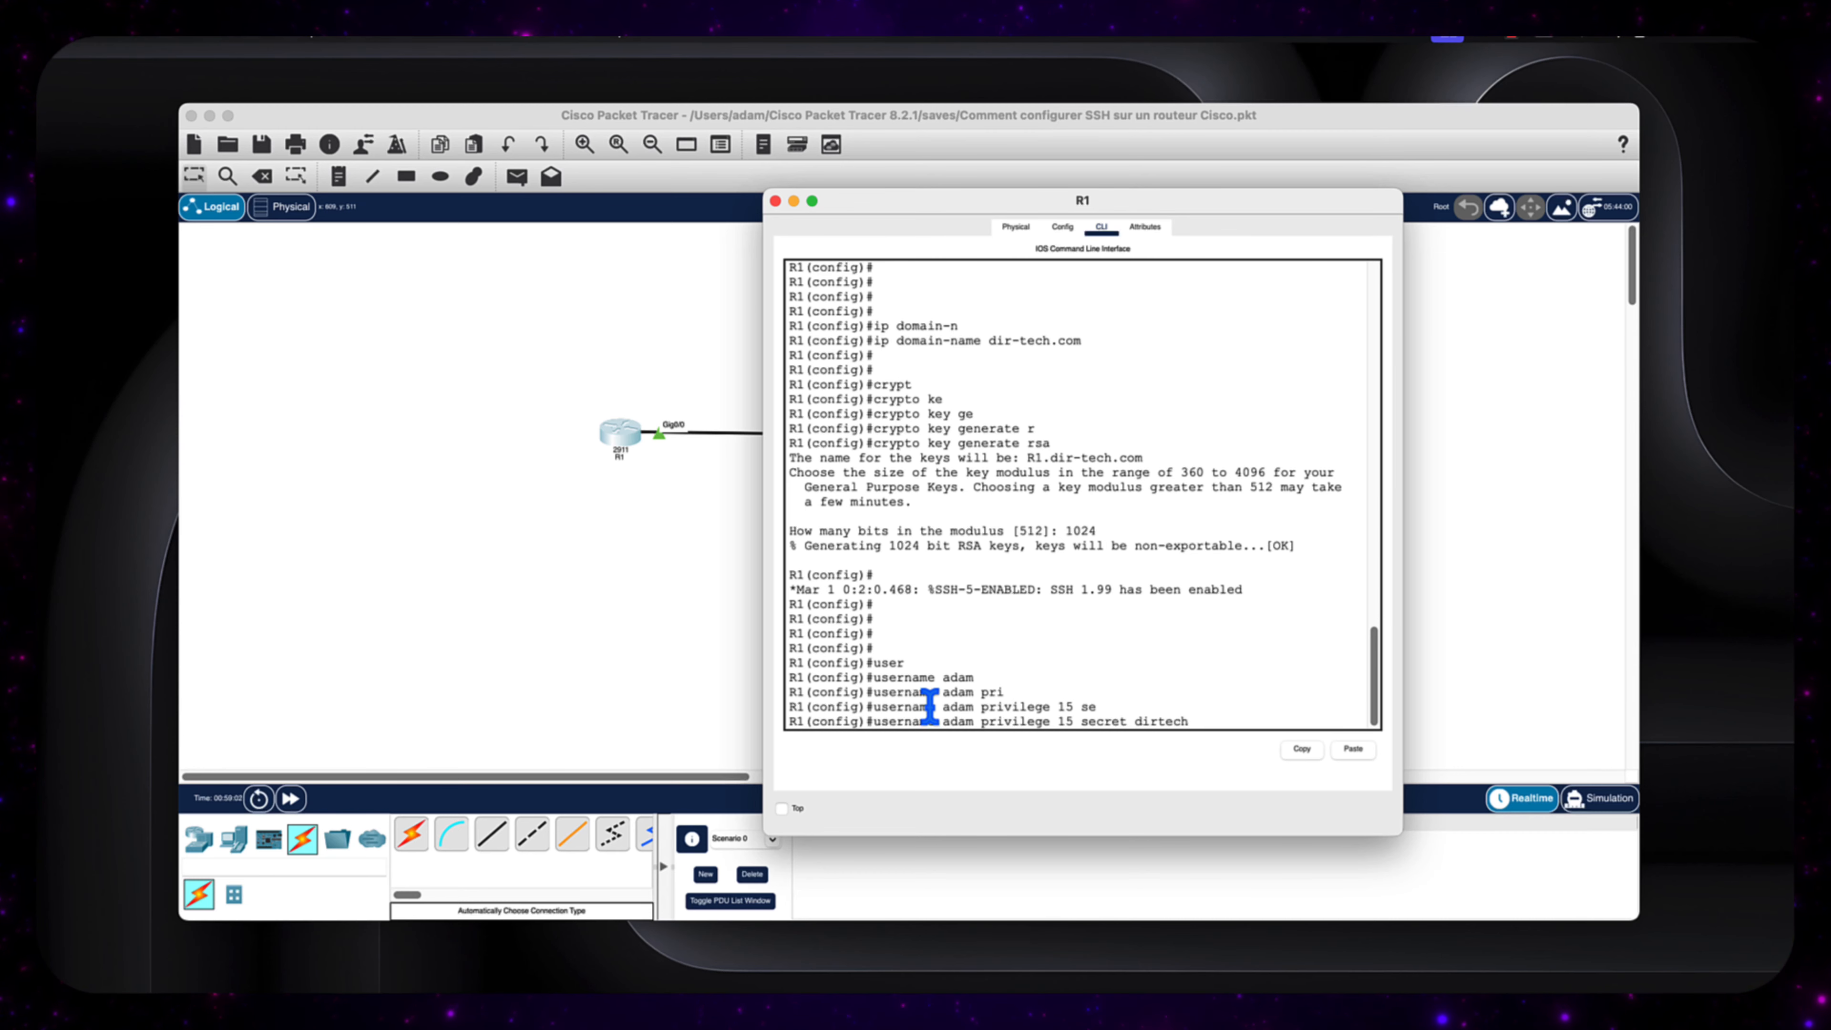
key("Return")
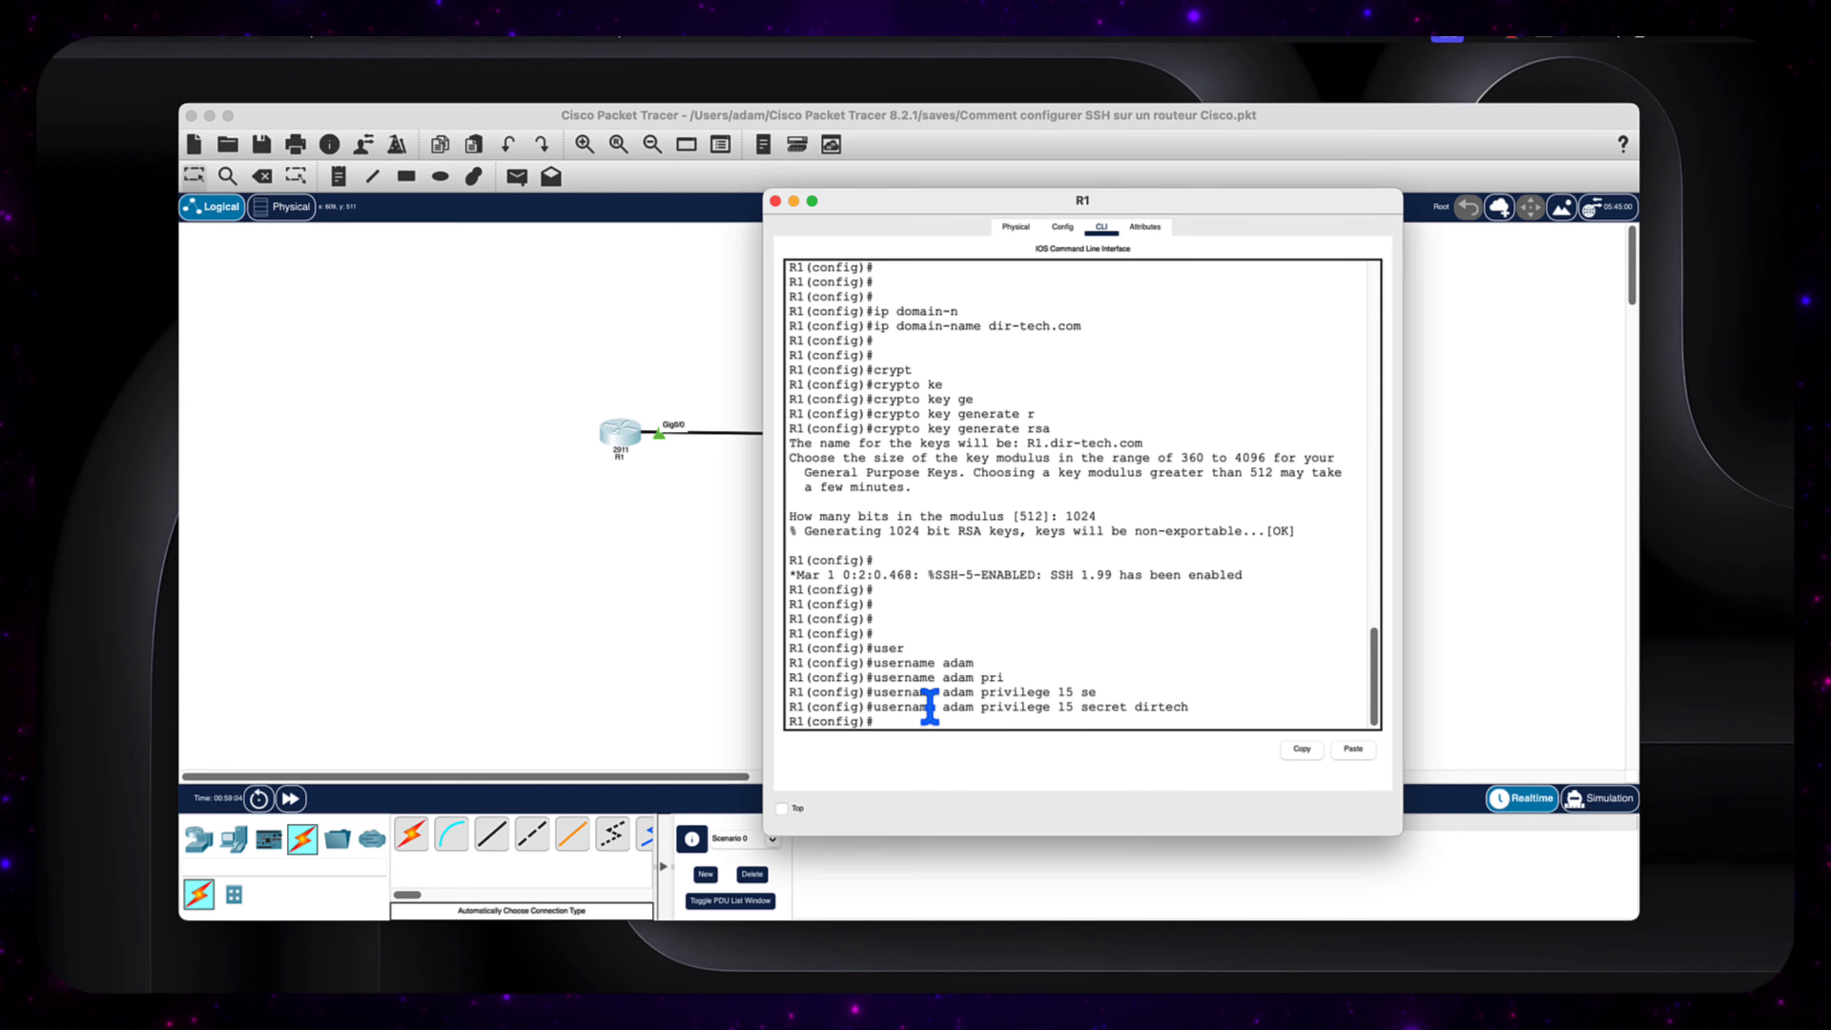
key("Return")
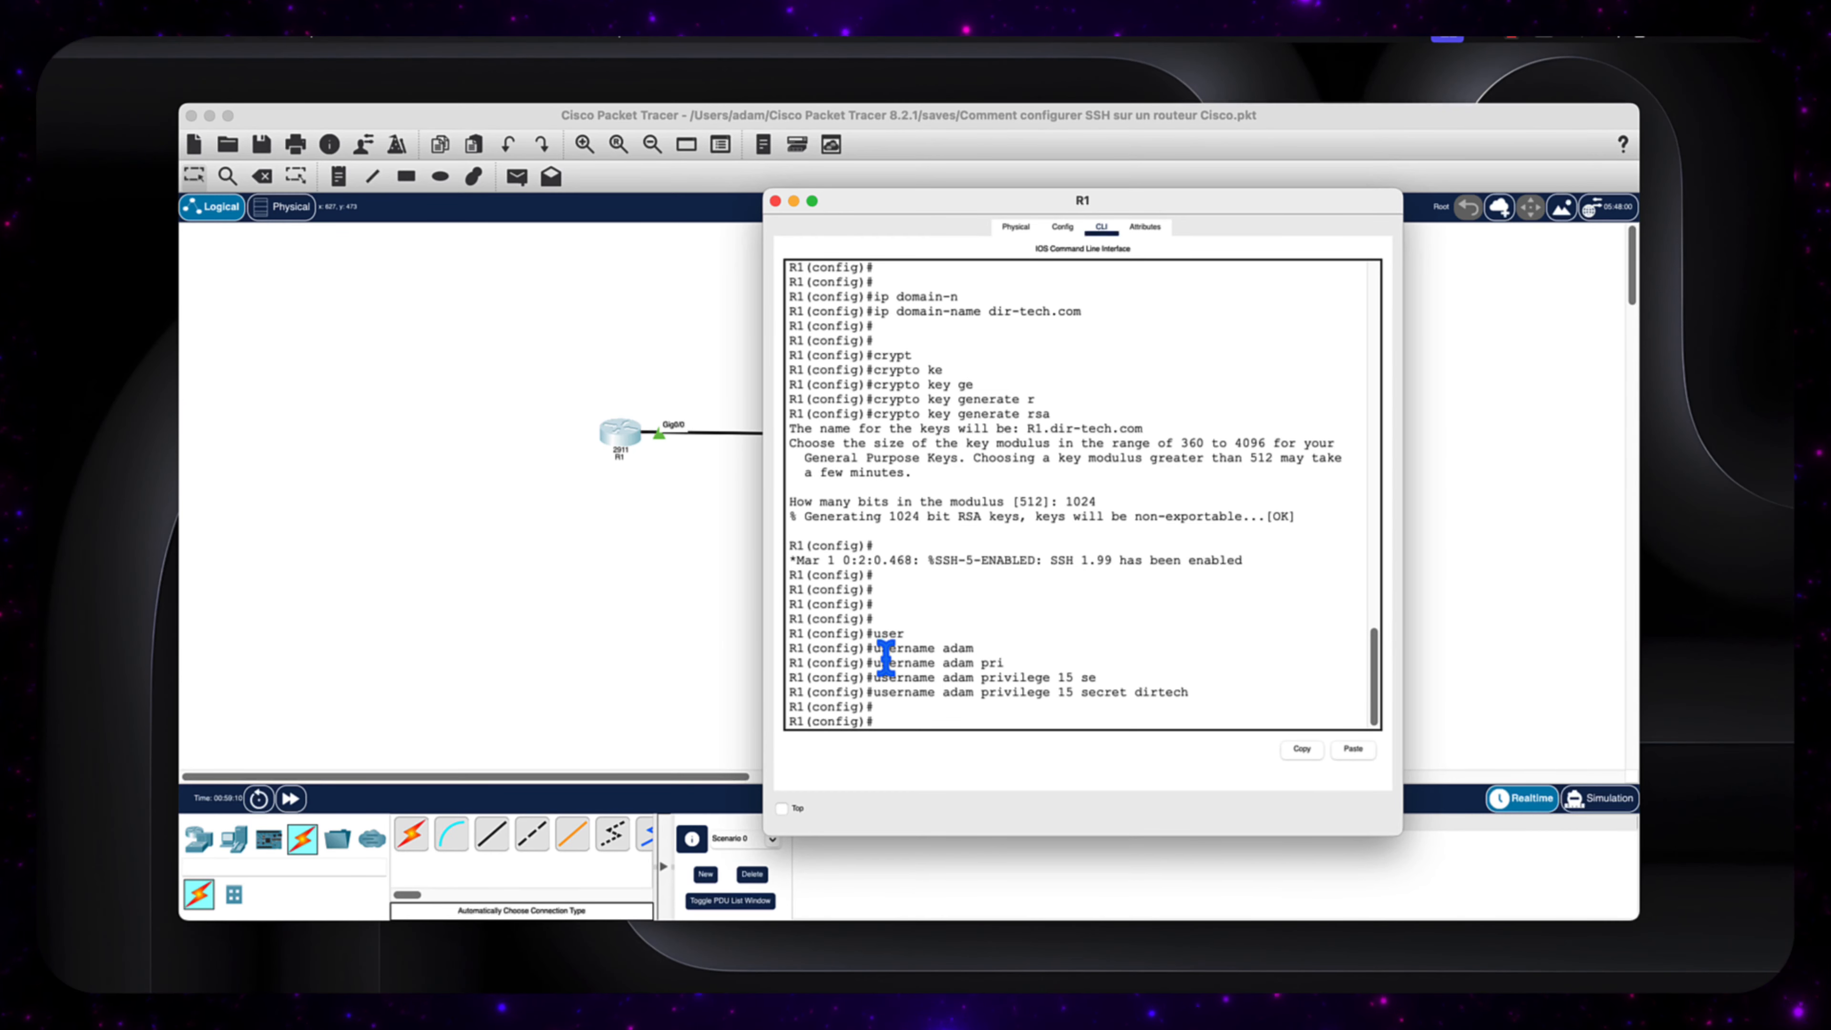
Enter line configuration mode for the virtual terminal lines vty 0 4 on R1
type("lin")
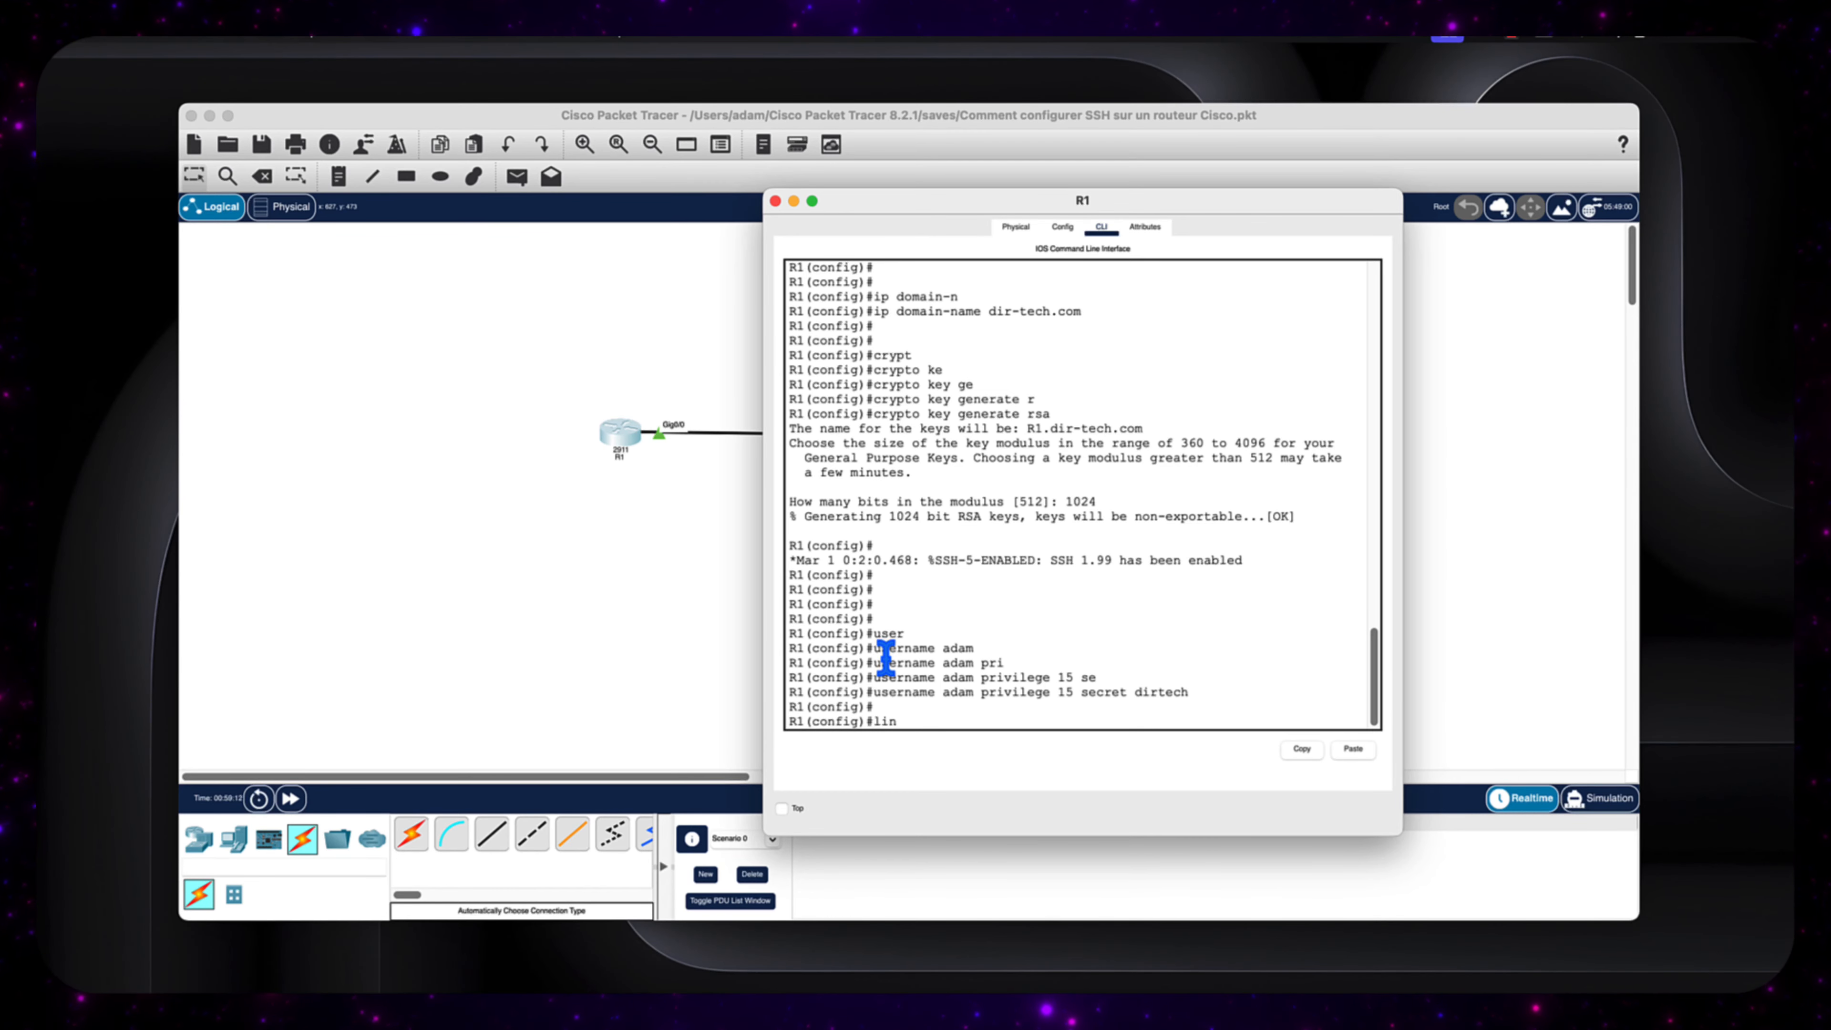
key("Tab")
type("vt")
key("Tab")
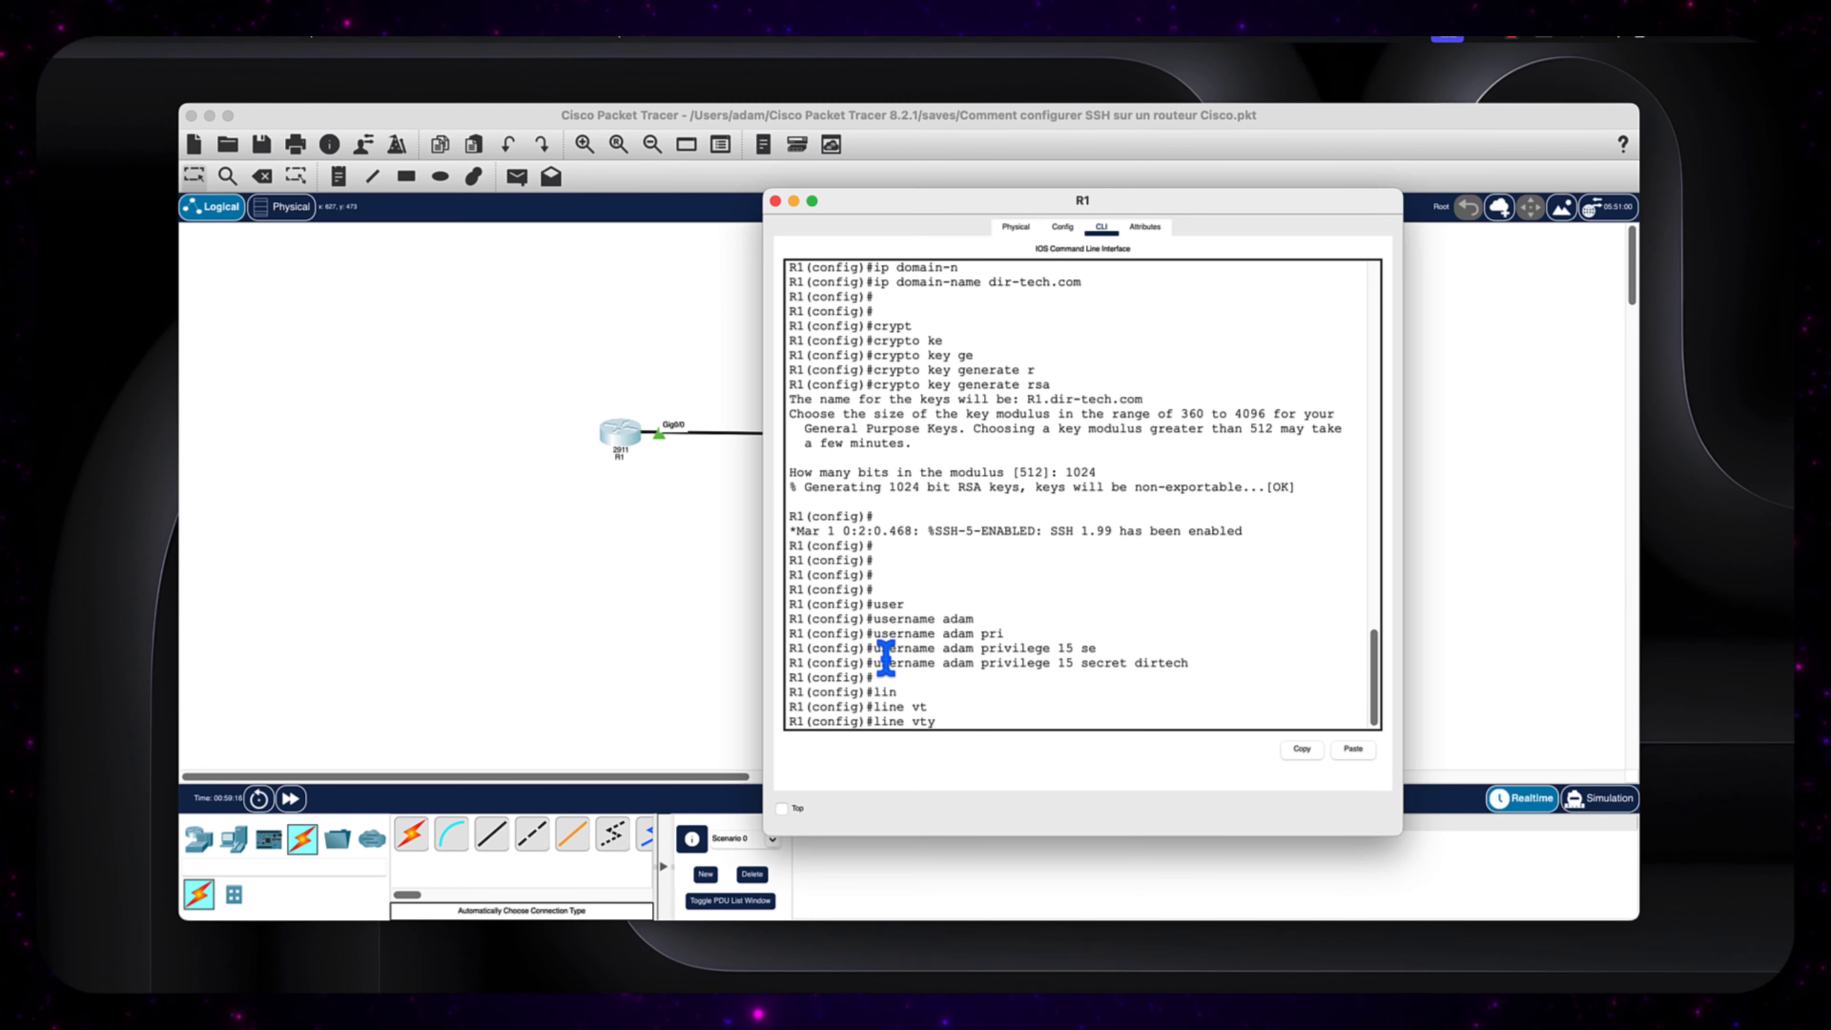
type("0 4")
key("Return")
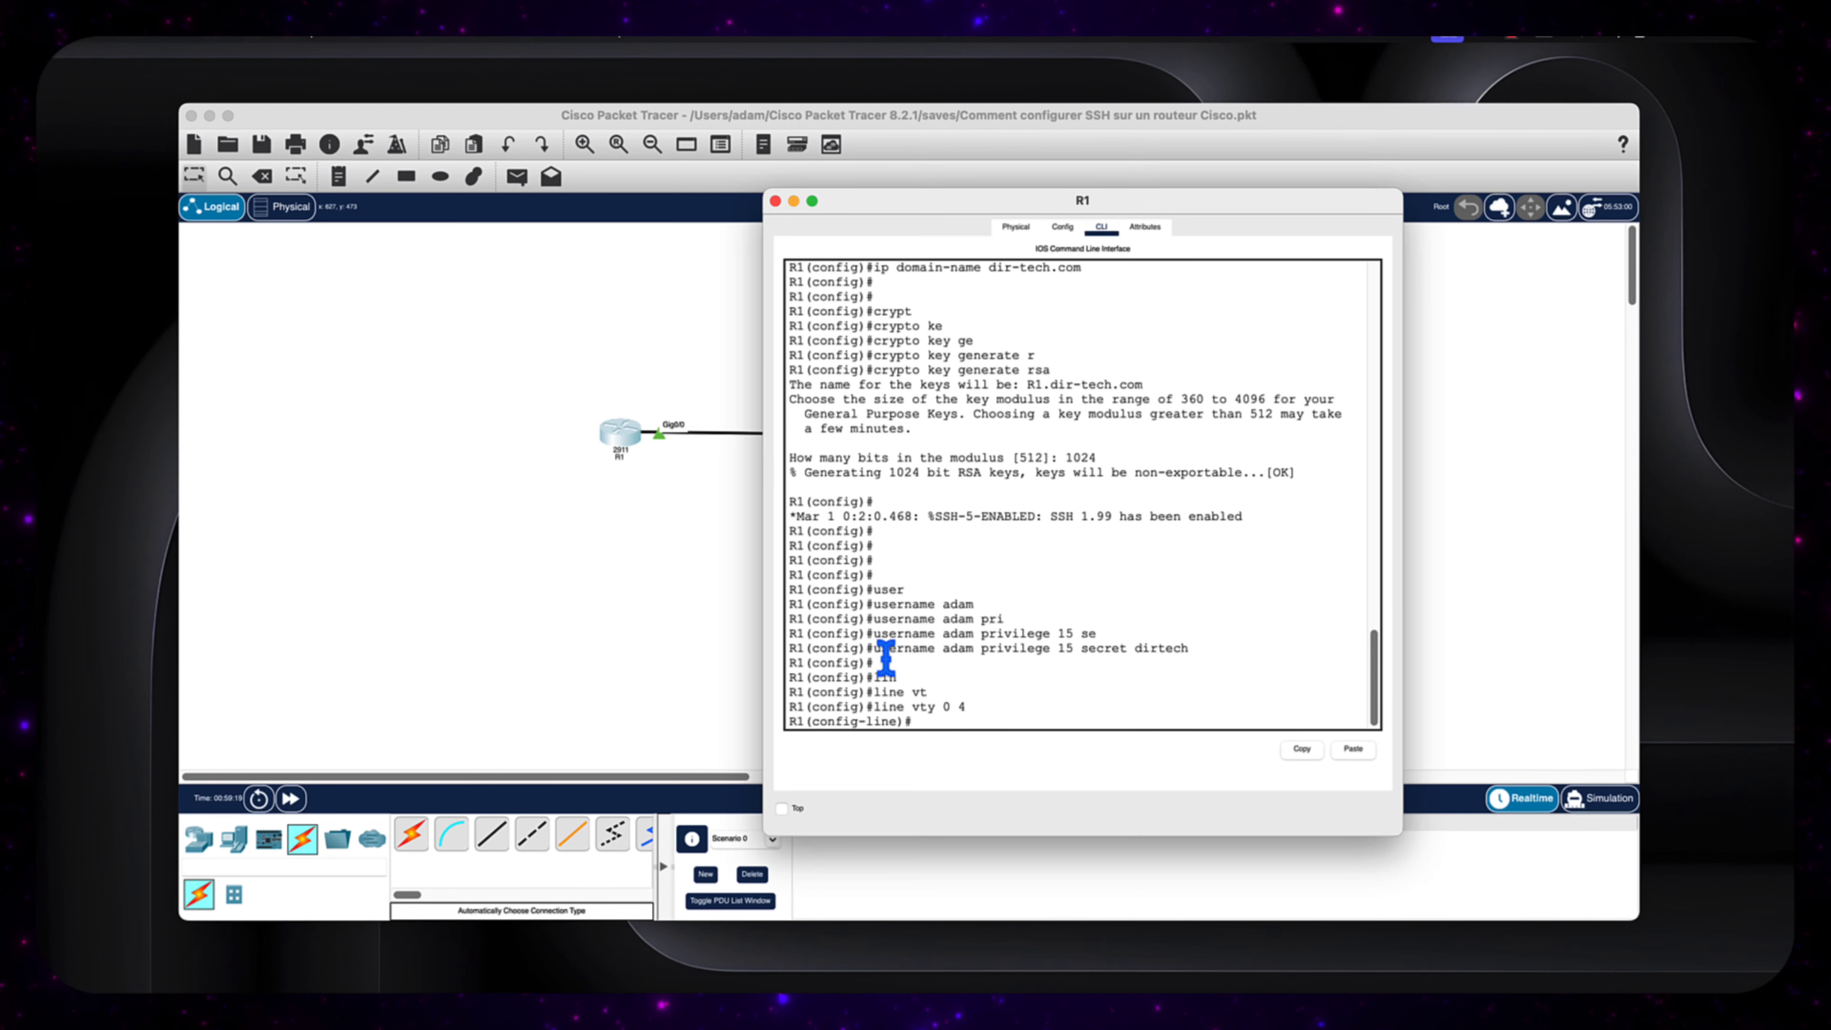
Restrict incoming connections on R1's vty lines to SSH with the transport input ssh command
type("tran")
key("Tab")
type("i")
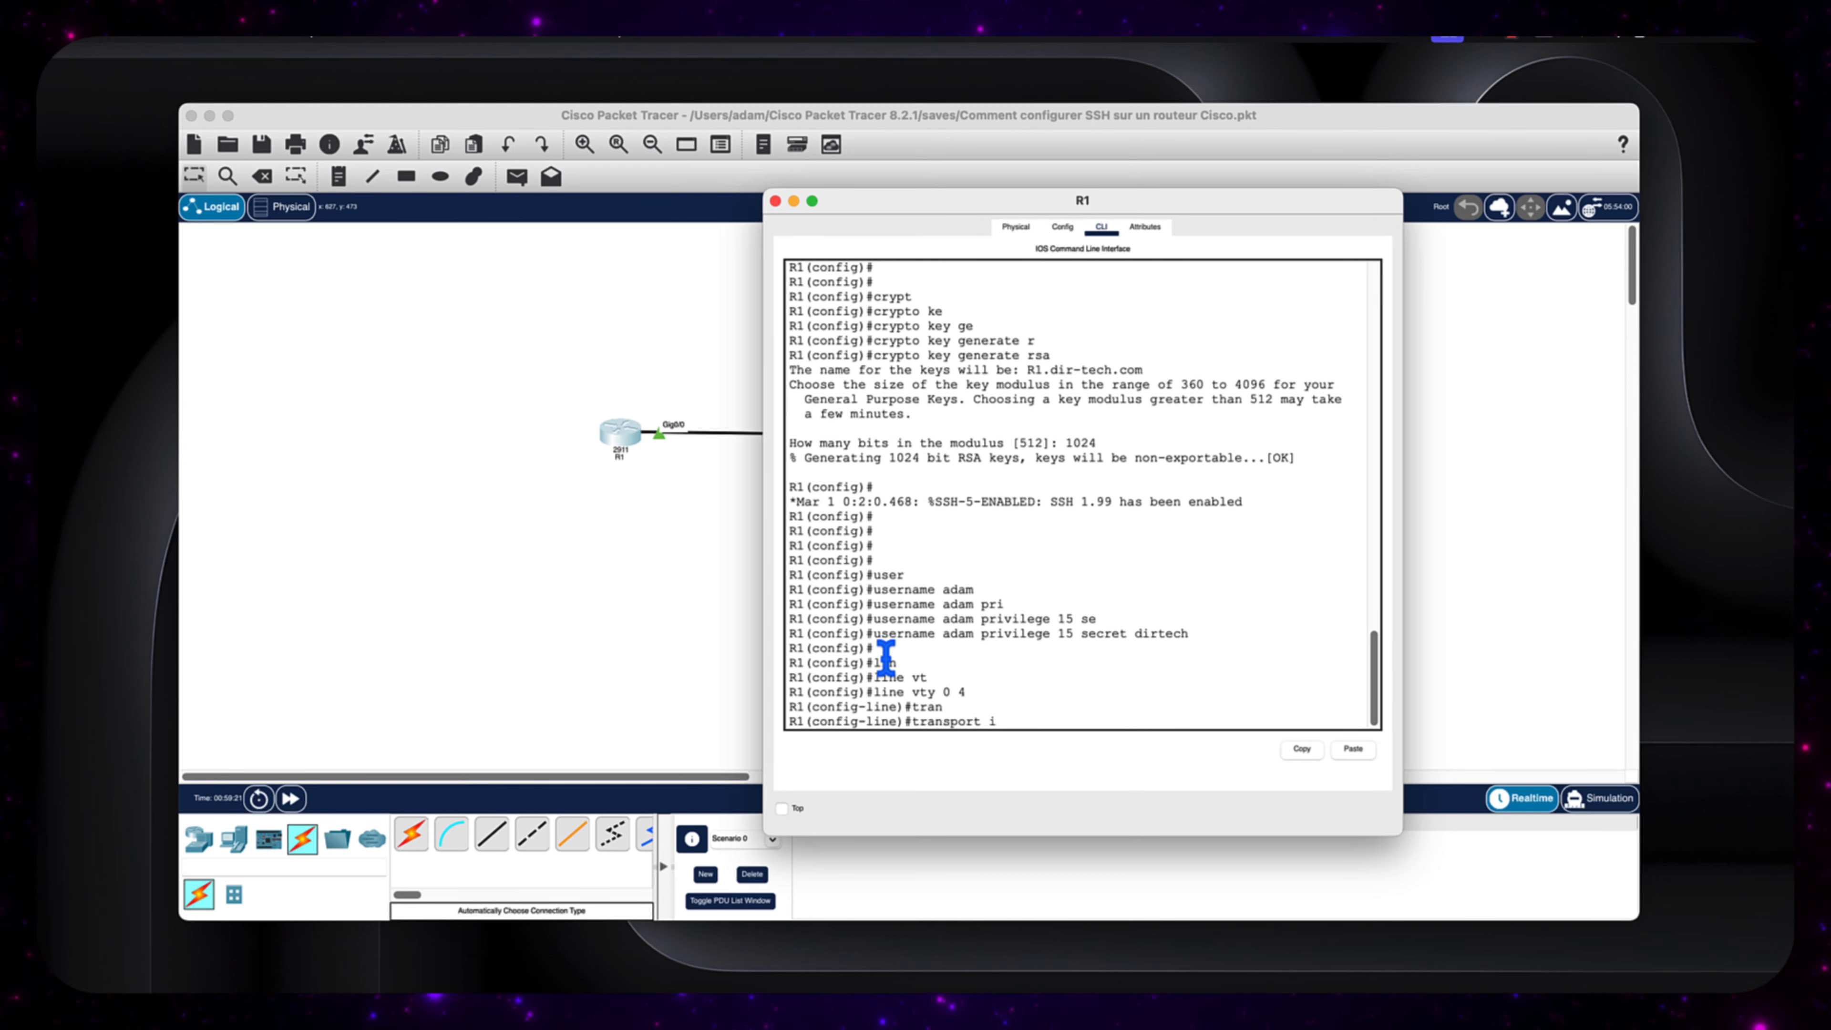
type("np")
key("Tab")
type("s")
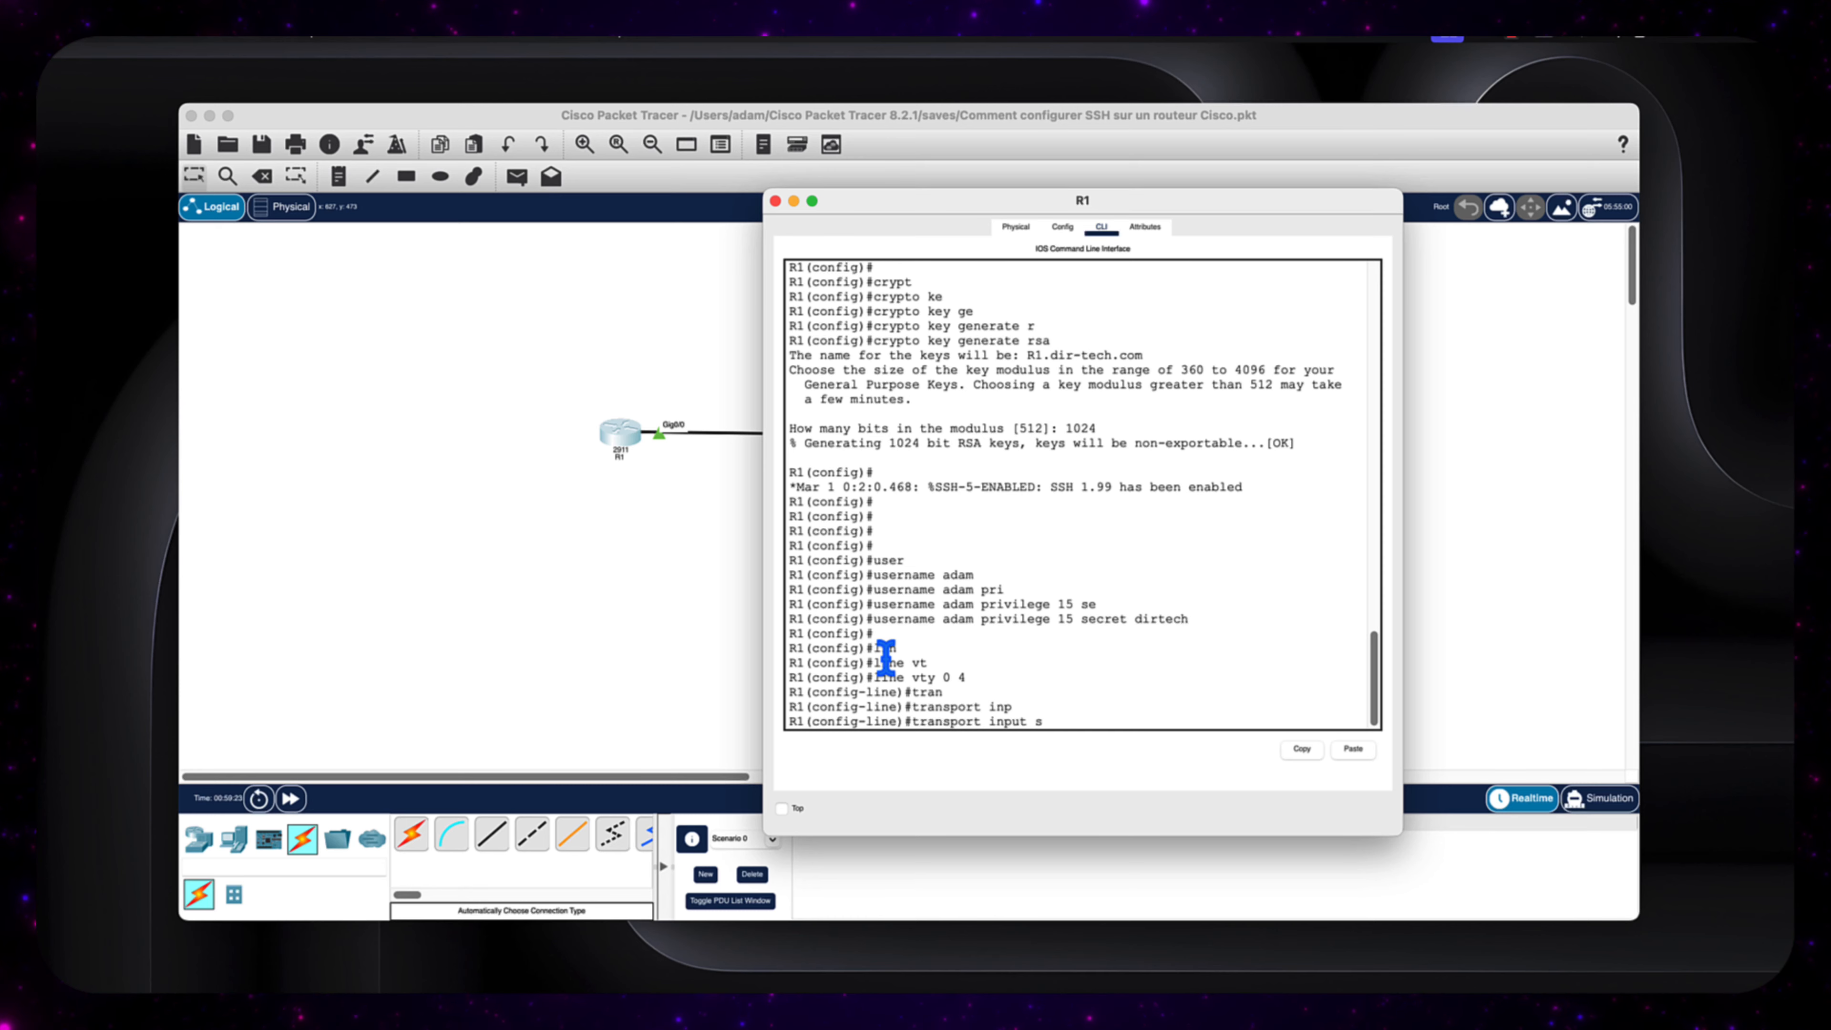
key("Return")
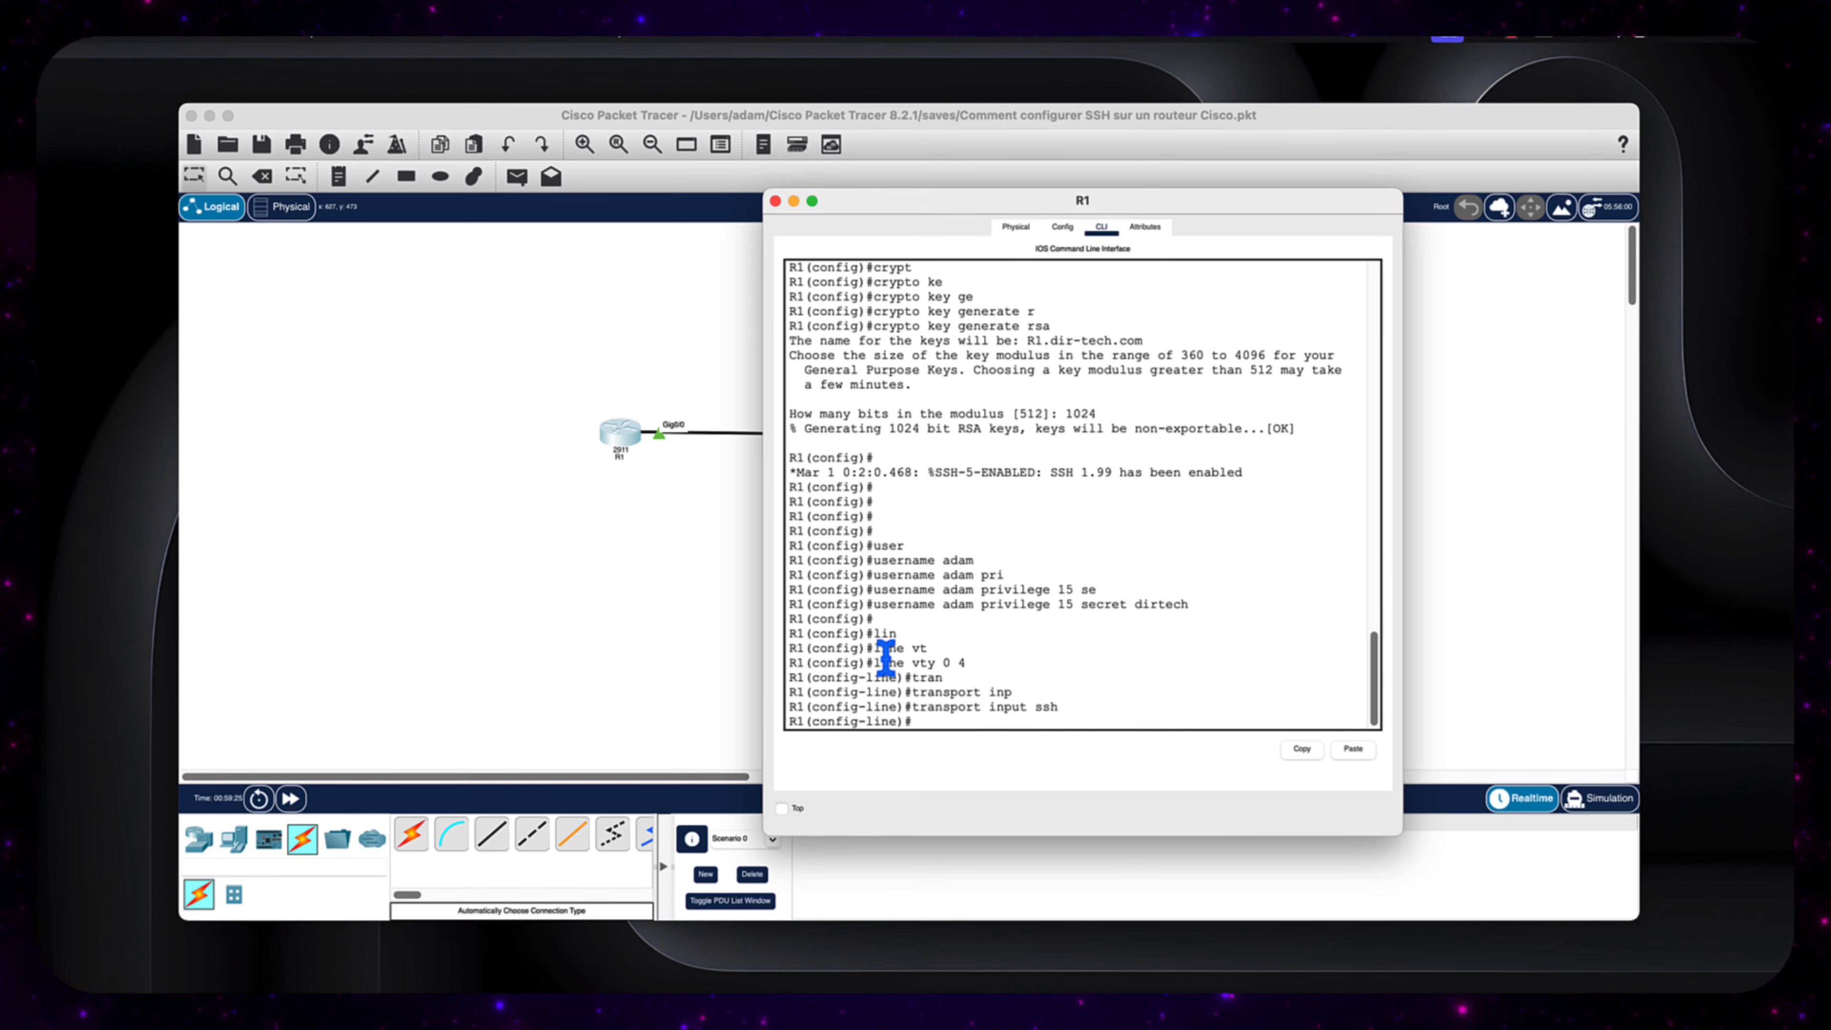
Make R1's vty lines authenticate against the local user database with the login local command
type("logi")
key("Tab")
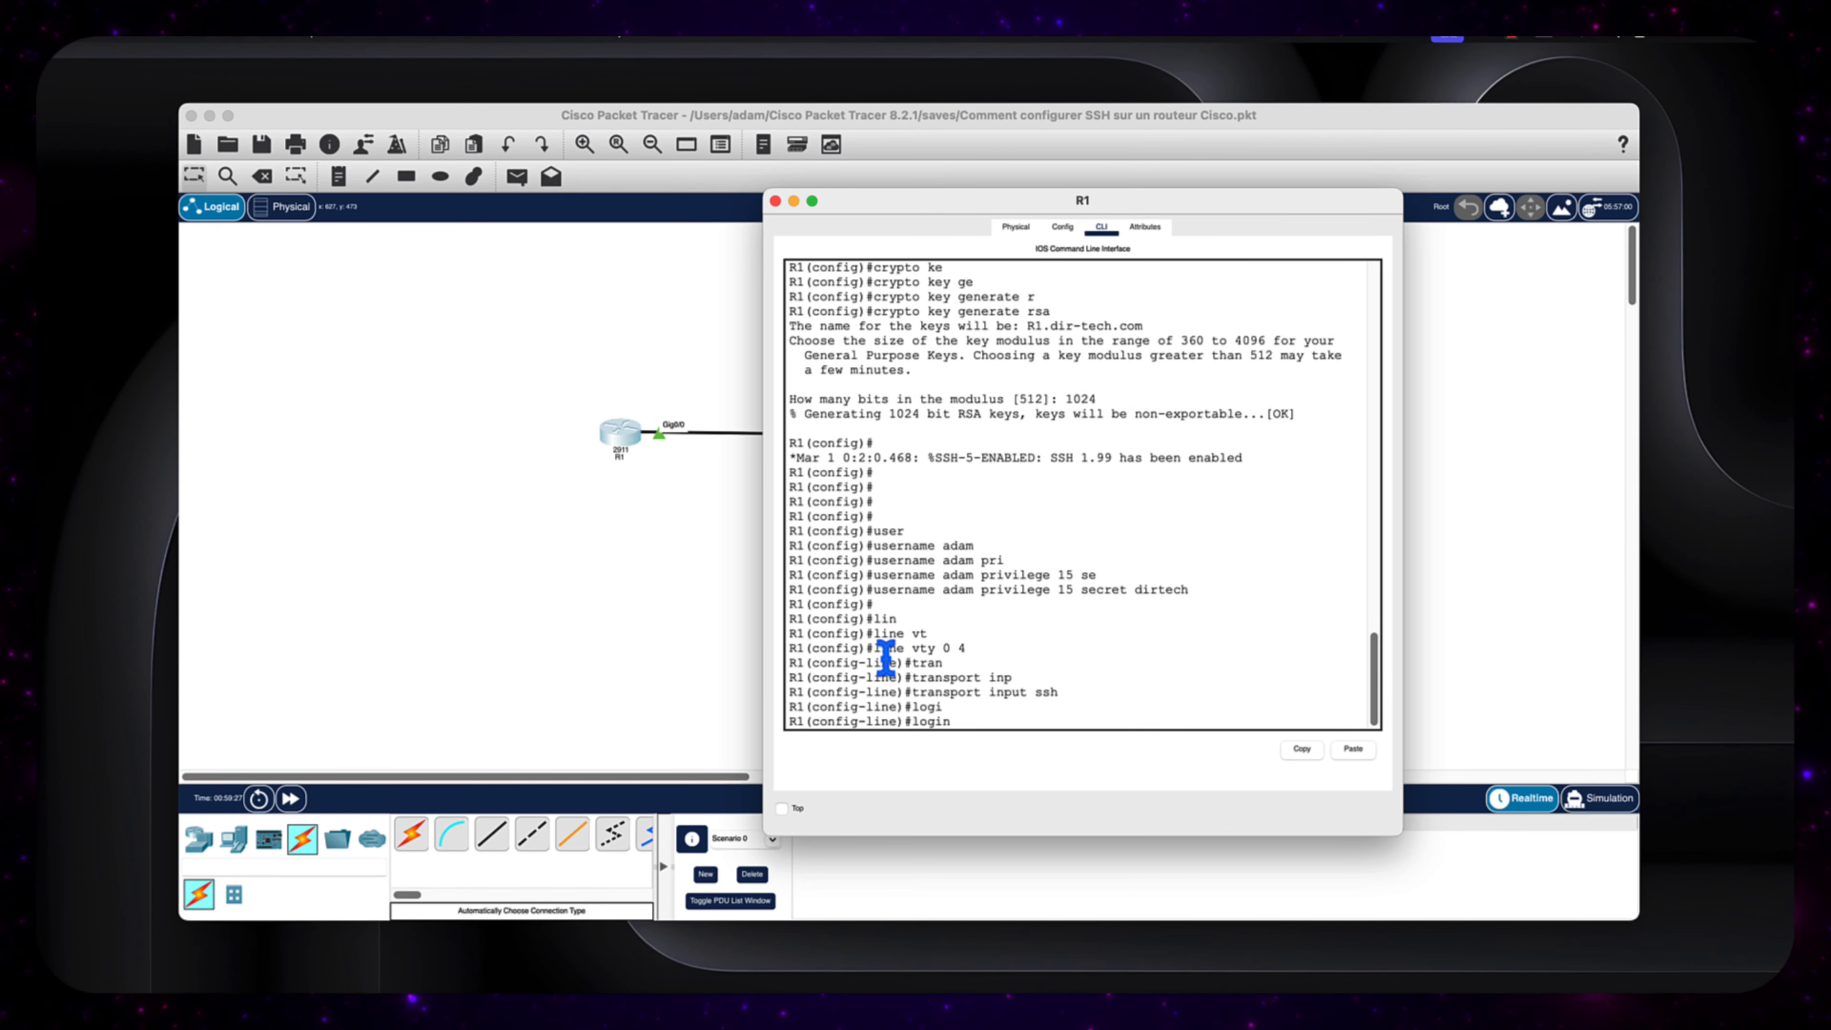
type("lo")
key("Tab")
key("Return")
key("Return")
key("Return")
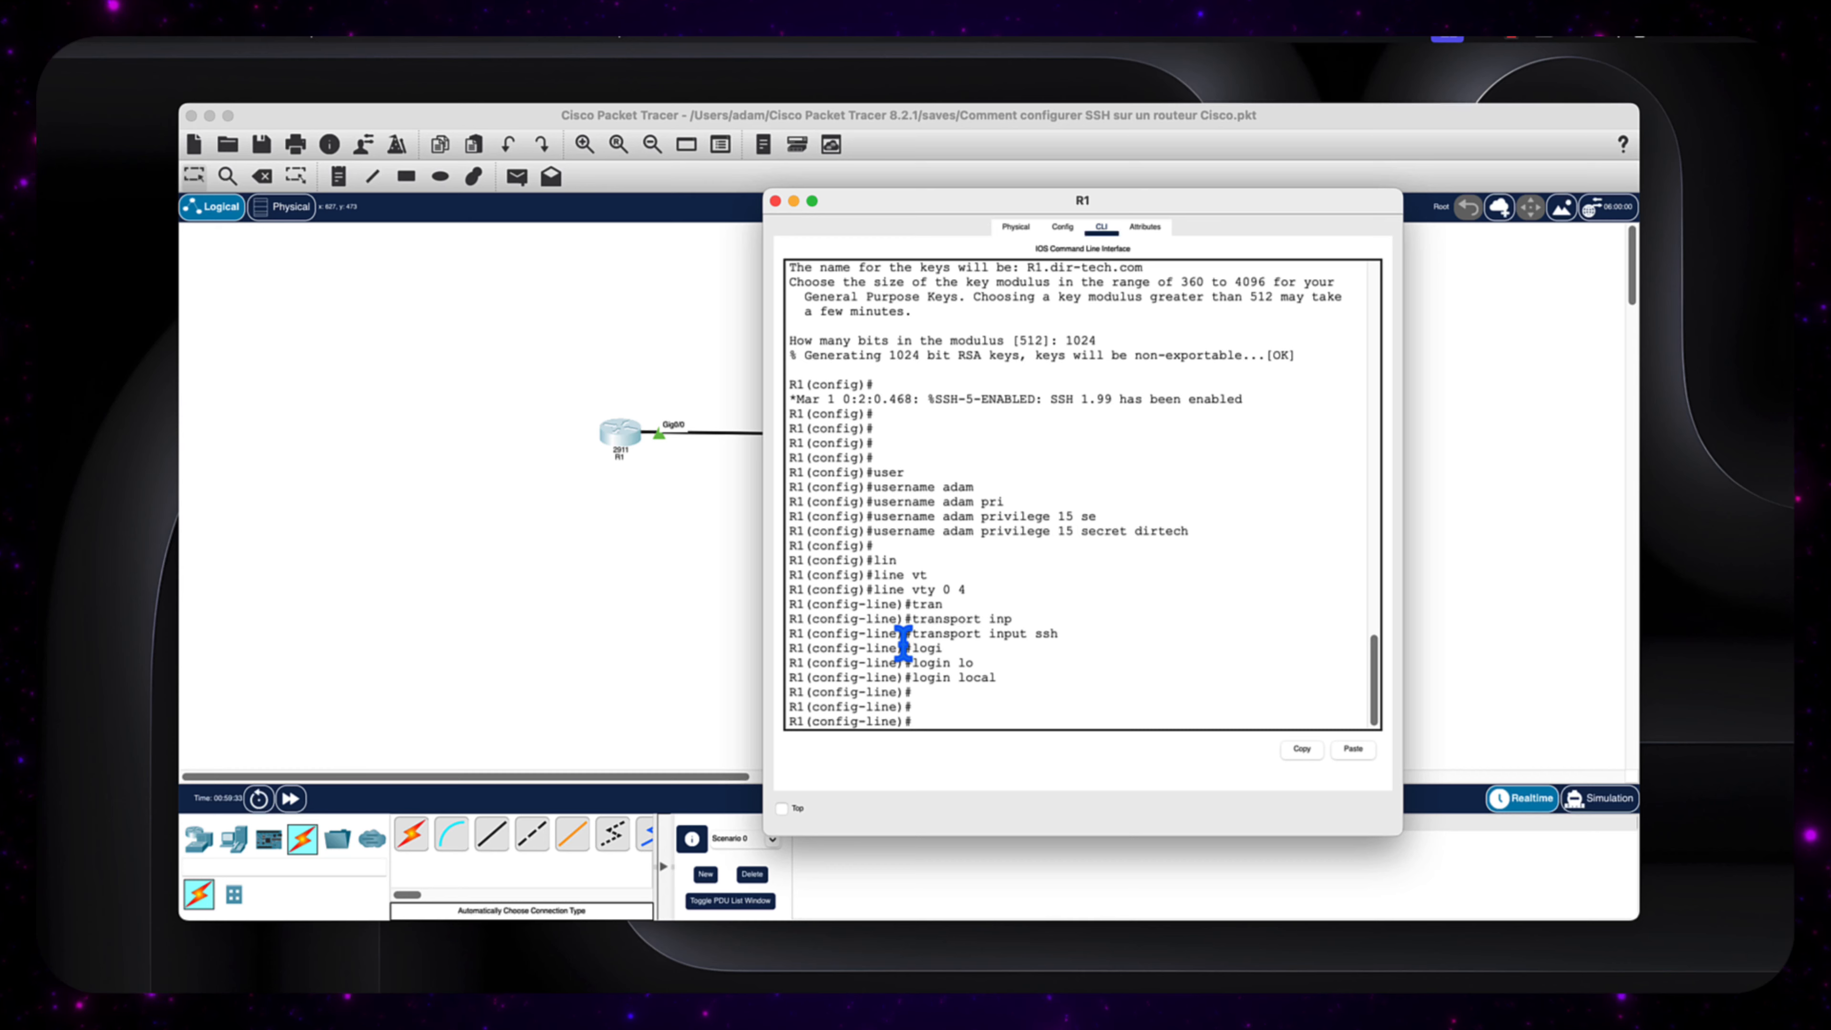
key("Return")
key("Return")
Exit the vty line configuration and return to R1's global configuration mode
type("exi")
key("Tab")
key("Return")
key("Return")
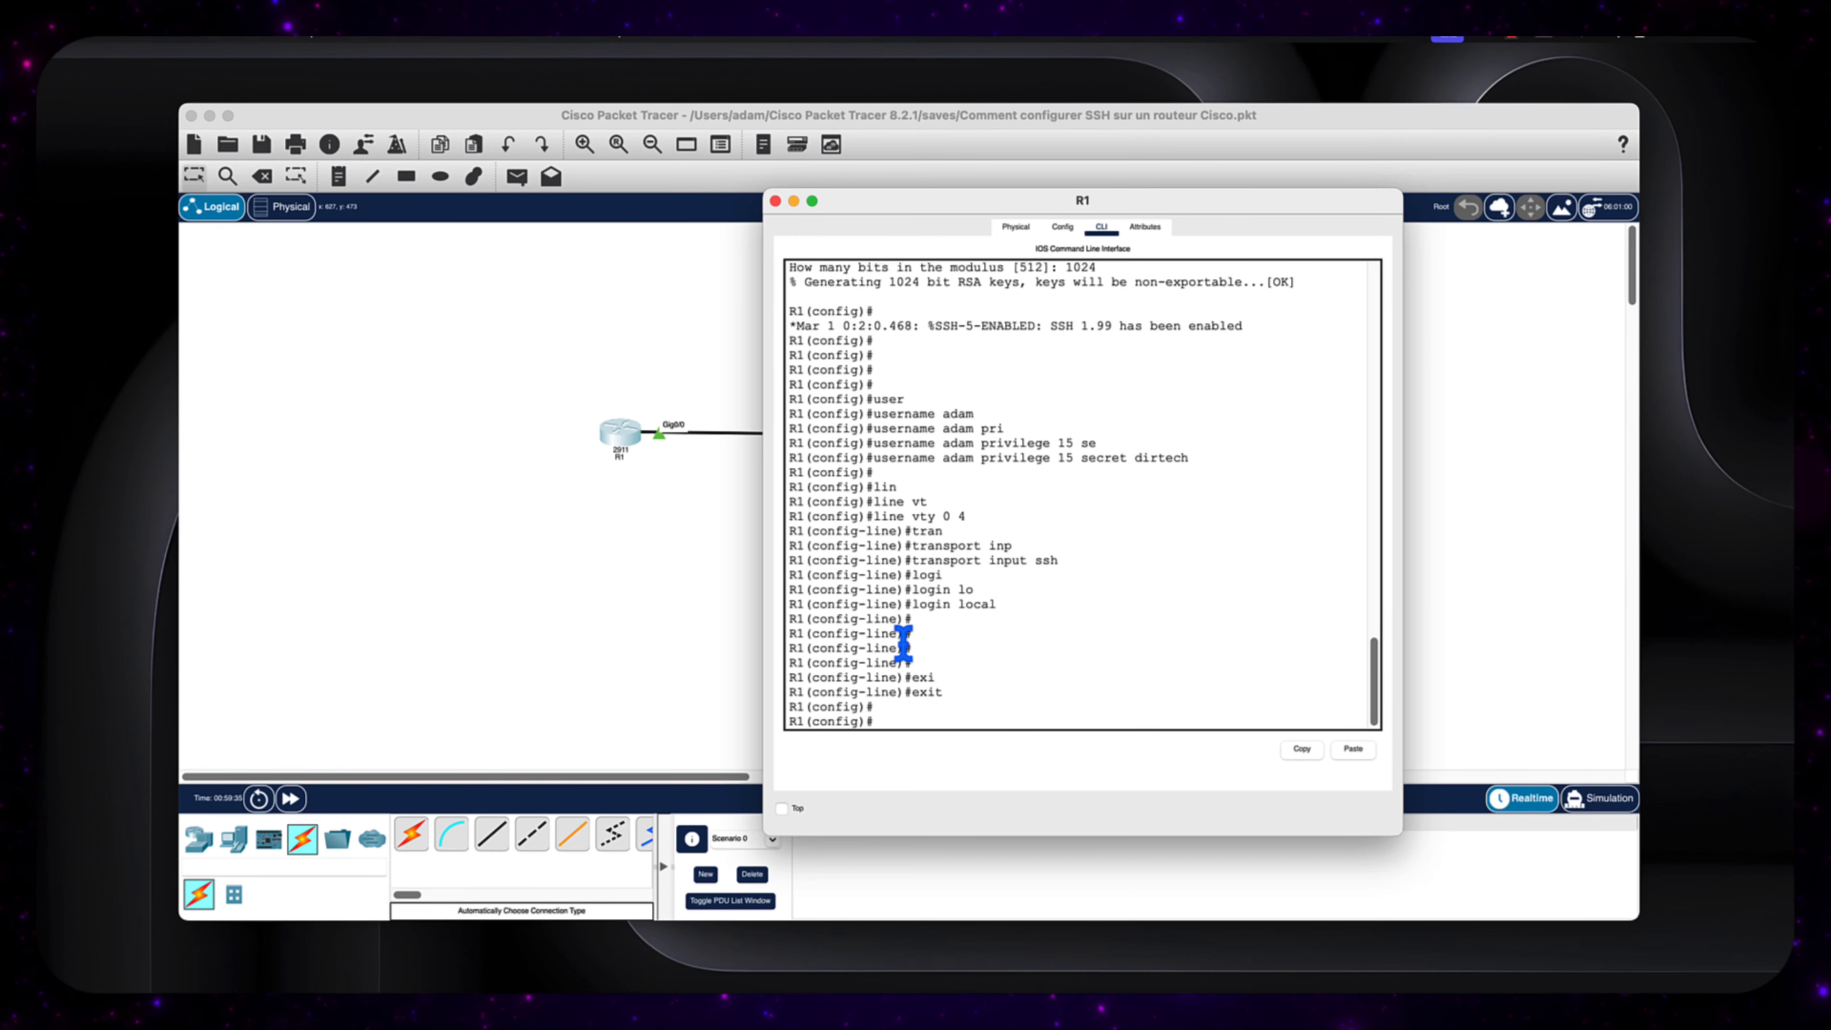
Set the SSH protocol on R1 to version 2 with the ip ssh version command in global configuration mode
key("Return")
key("Return")
type("ip")
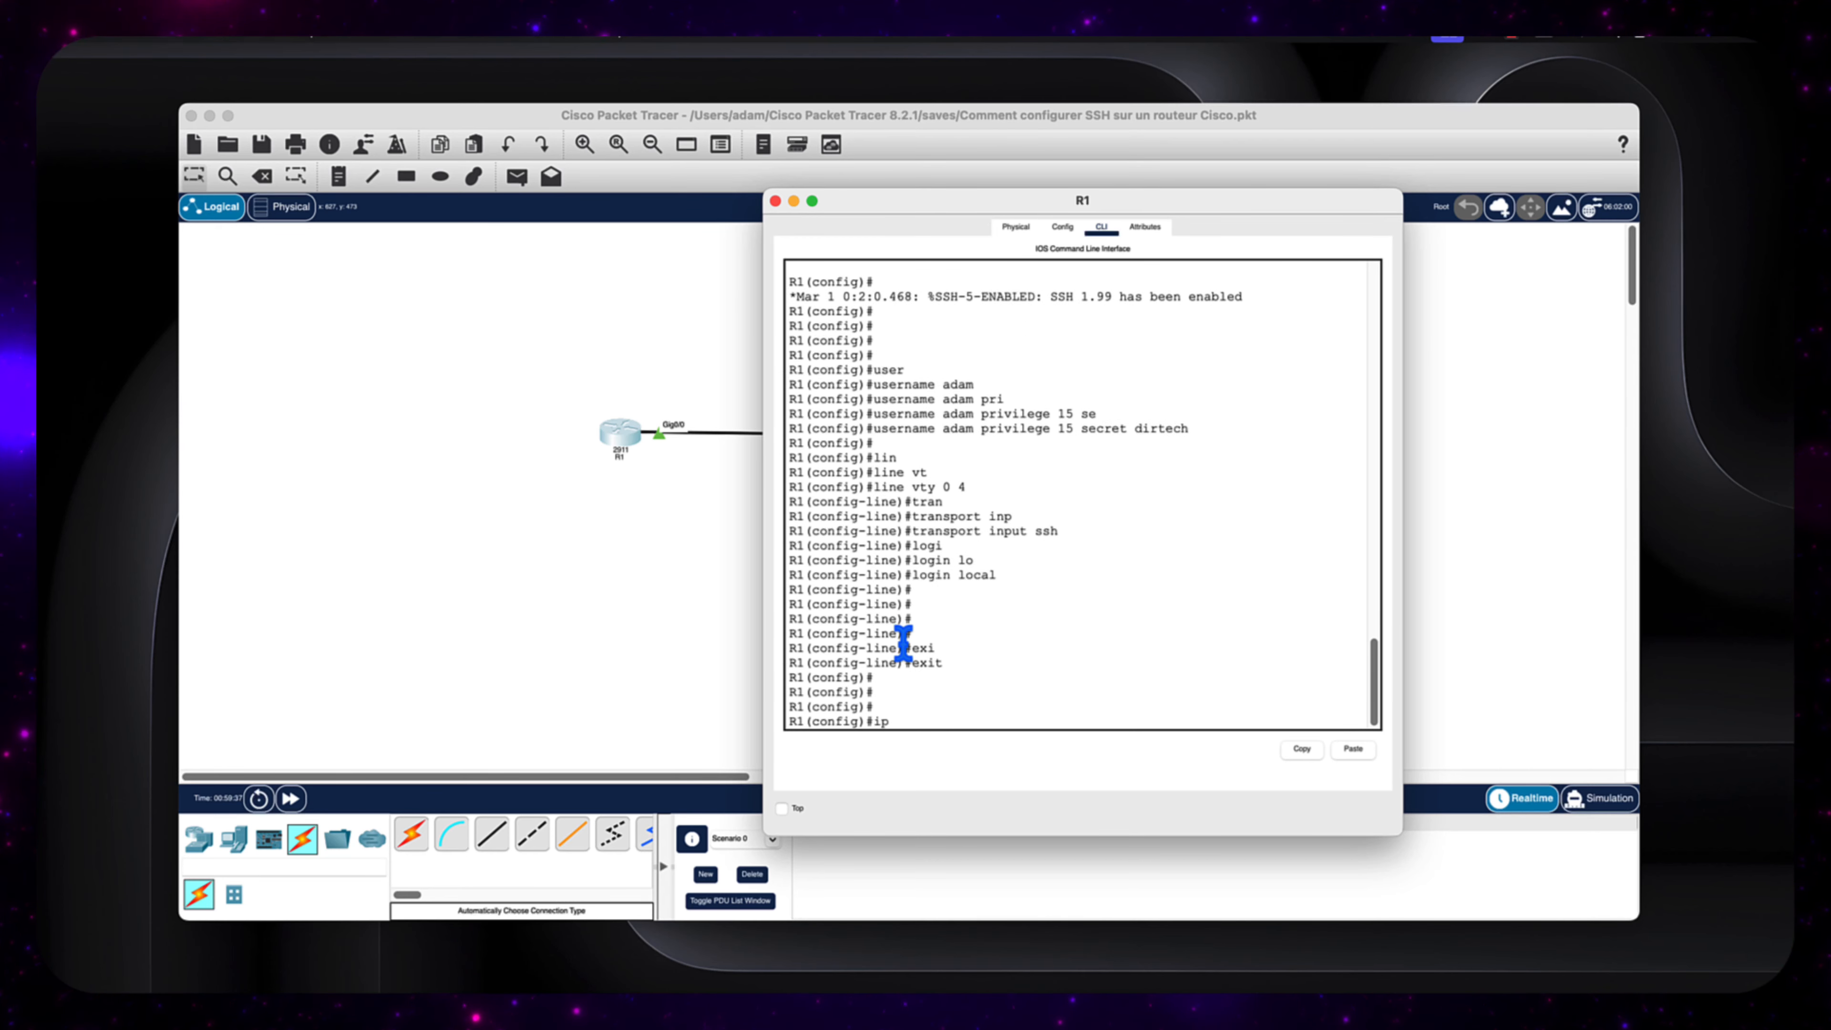
type(" ssh ve")
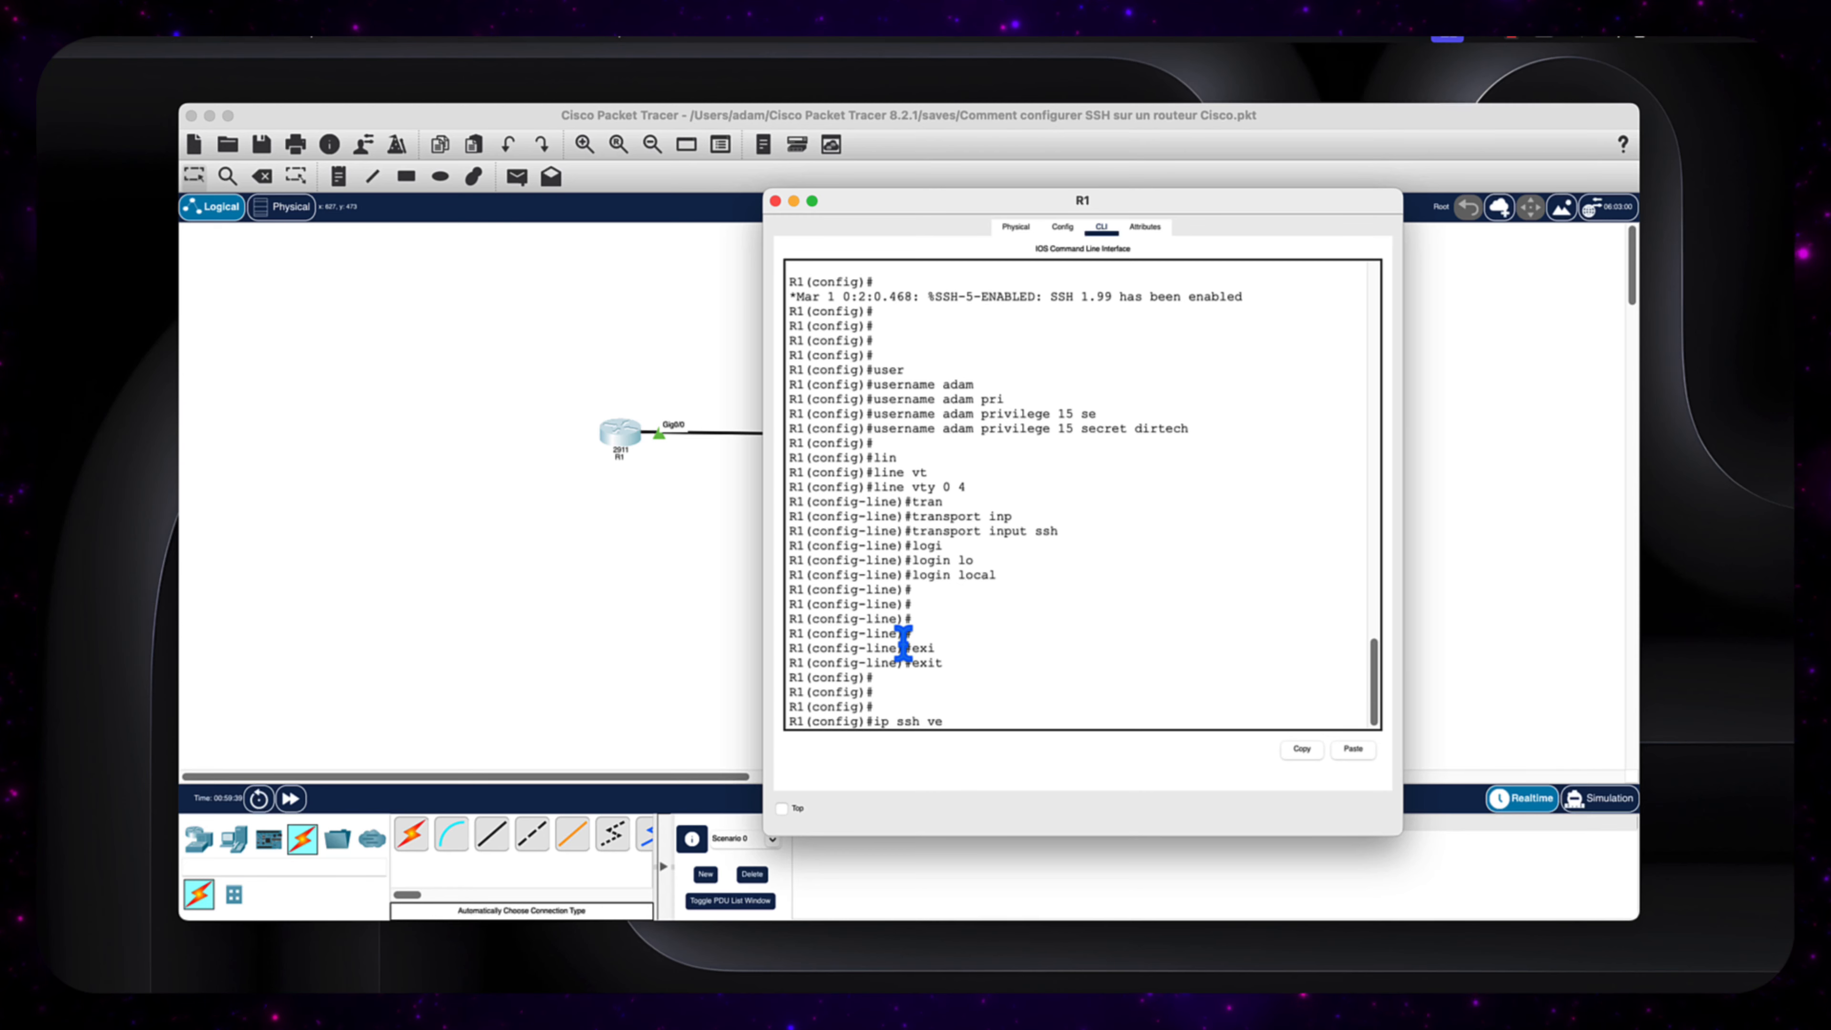
type("r")
key("Tab")
type("2")
key("Return")
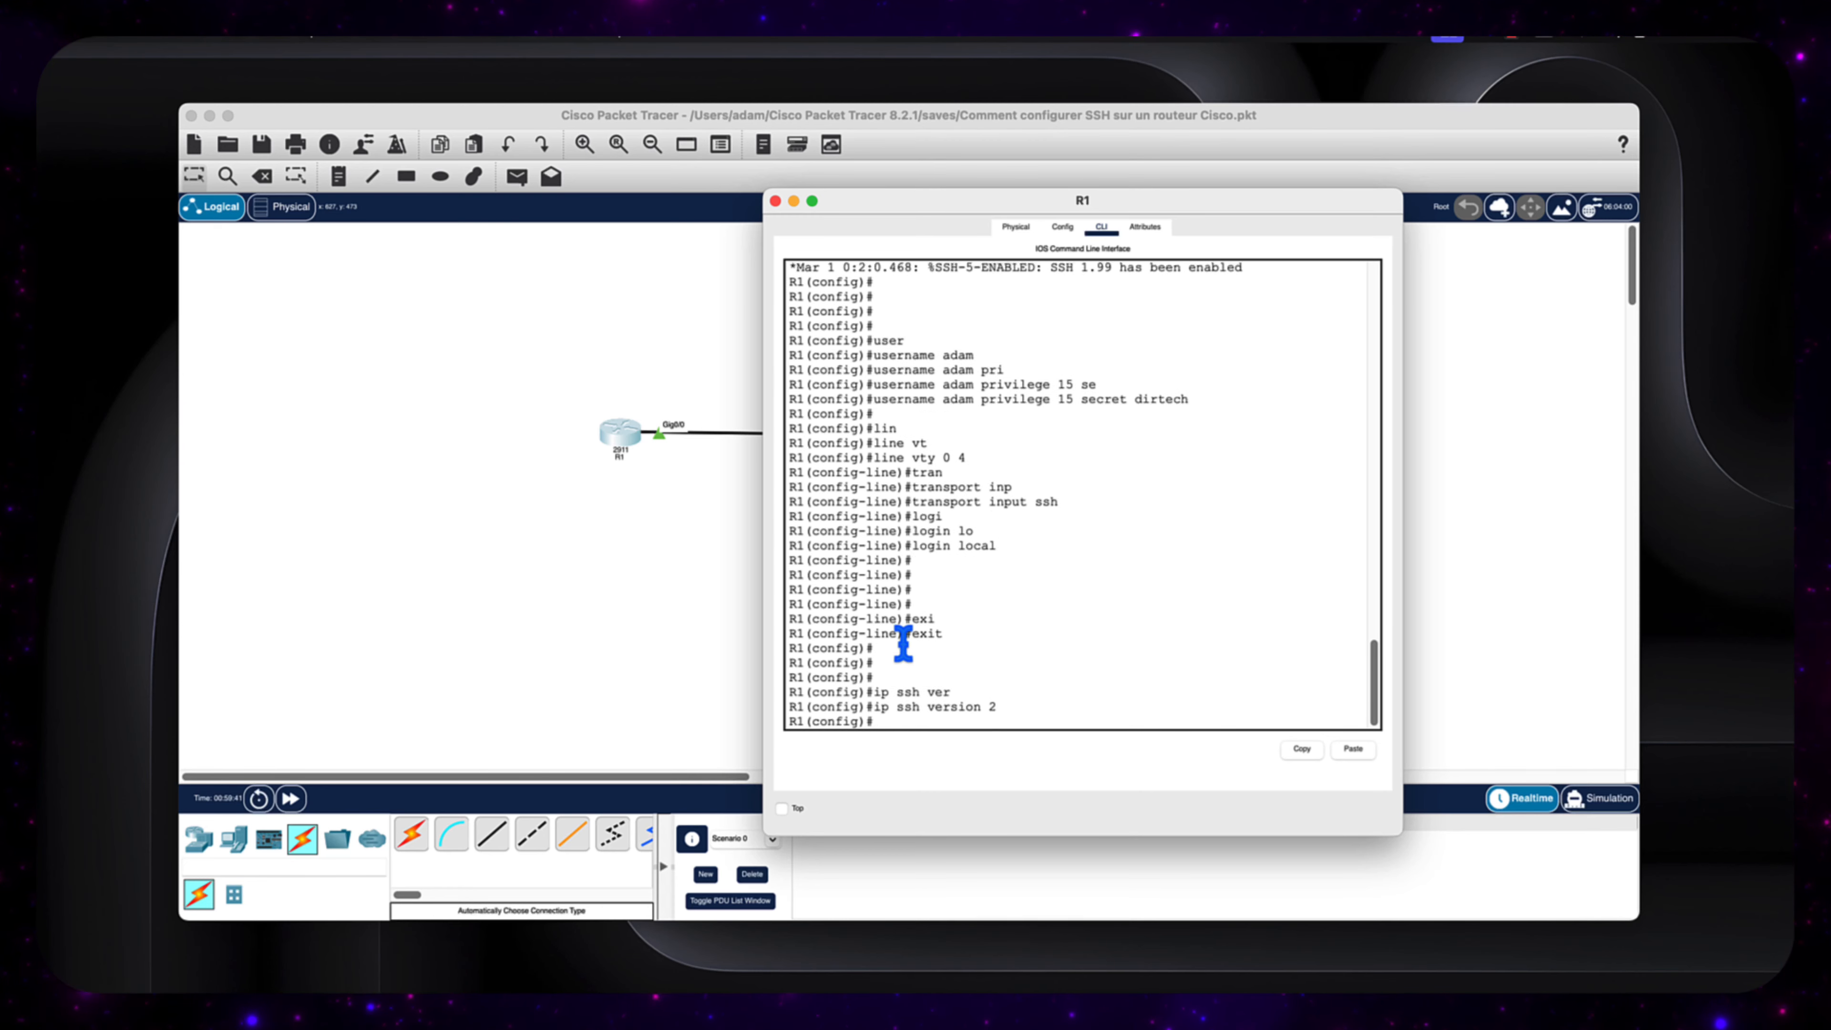
Set R1's SSH timeout to 120 seconds with the ip ssh time-out command
key("Return")
type("ip ssh")
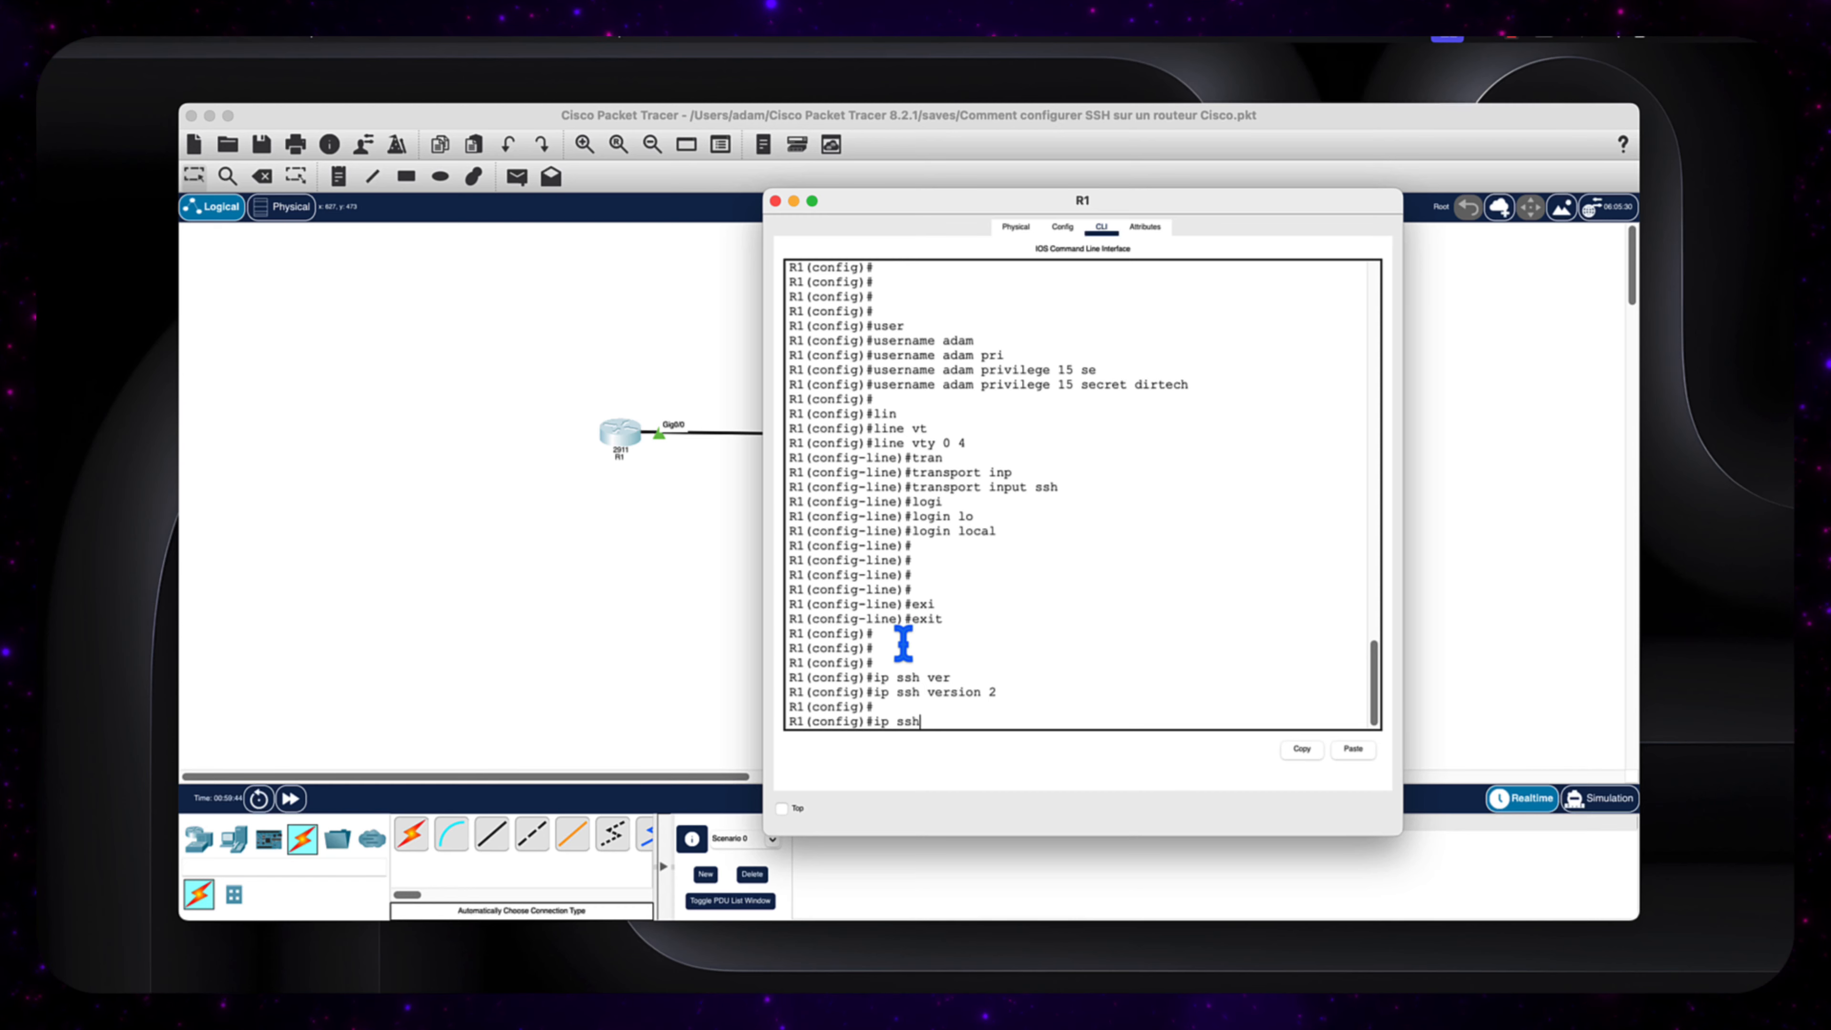
key("Tab")
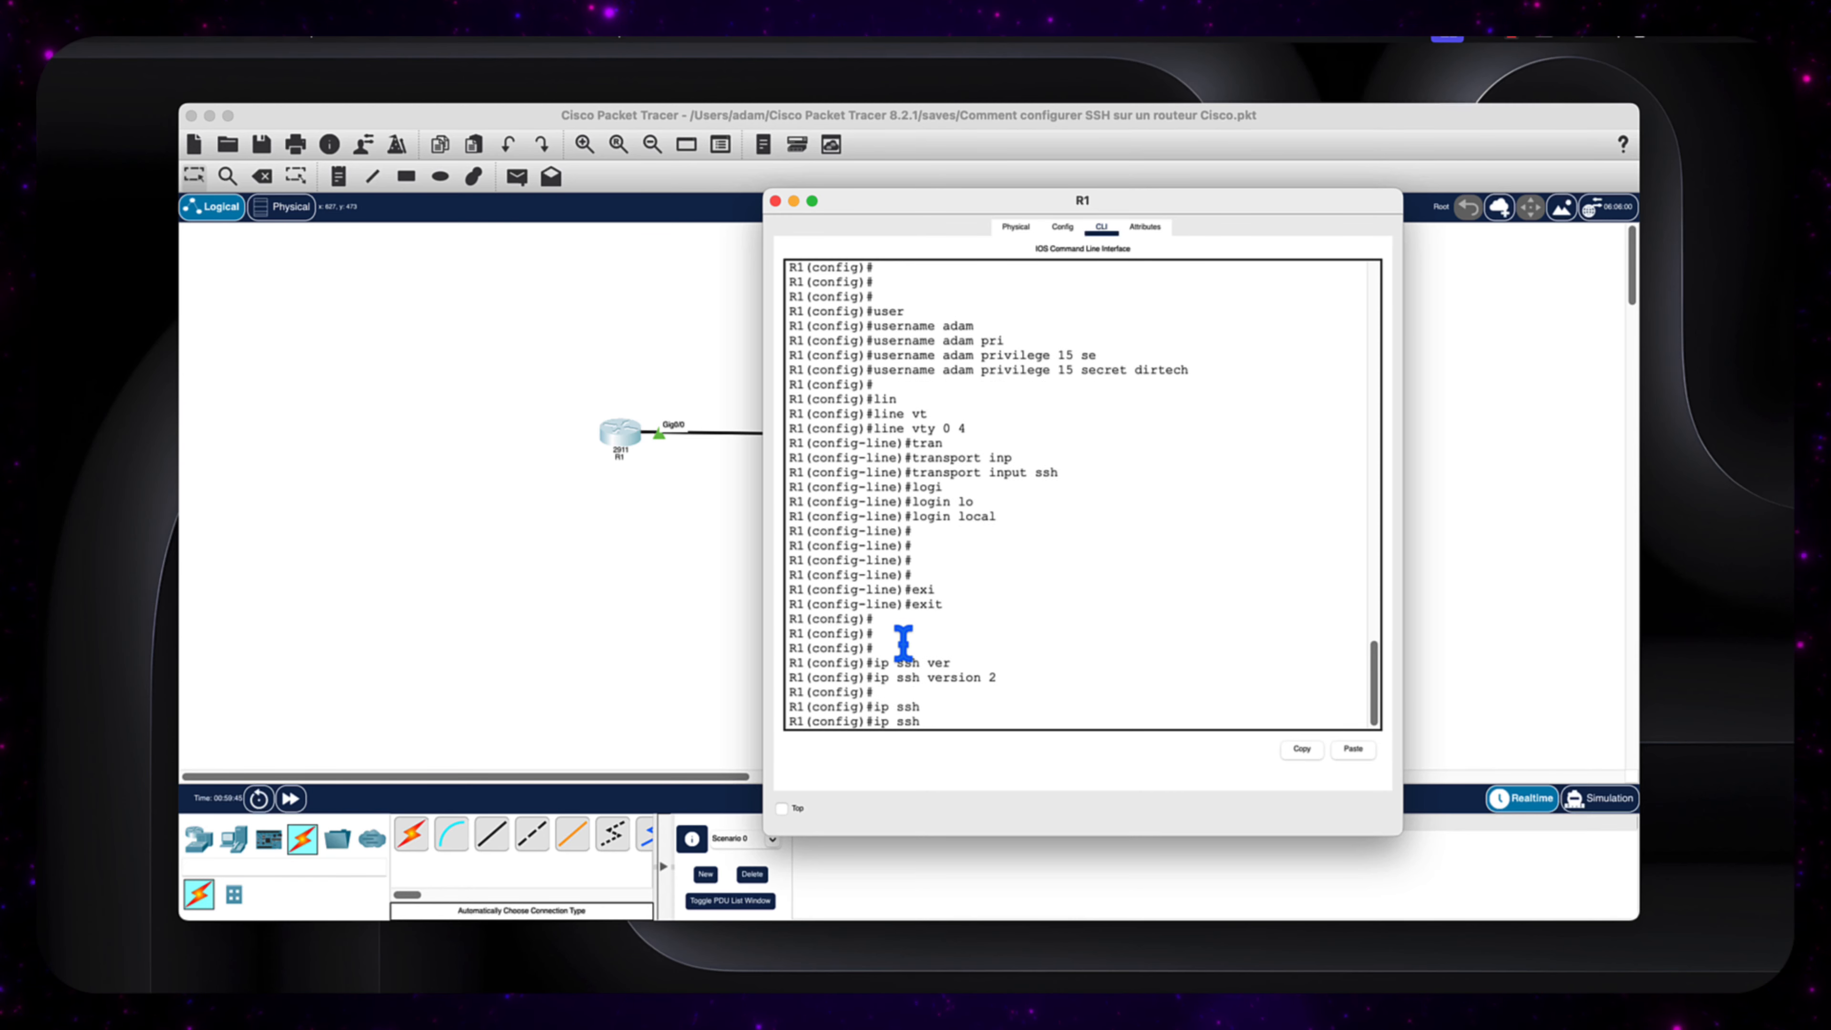
type("tim")
key("Tab")
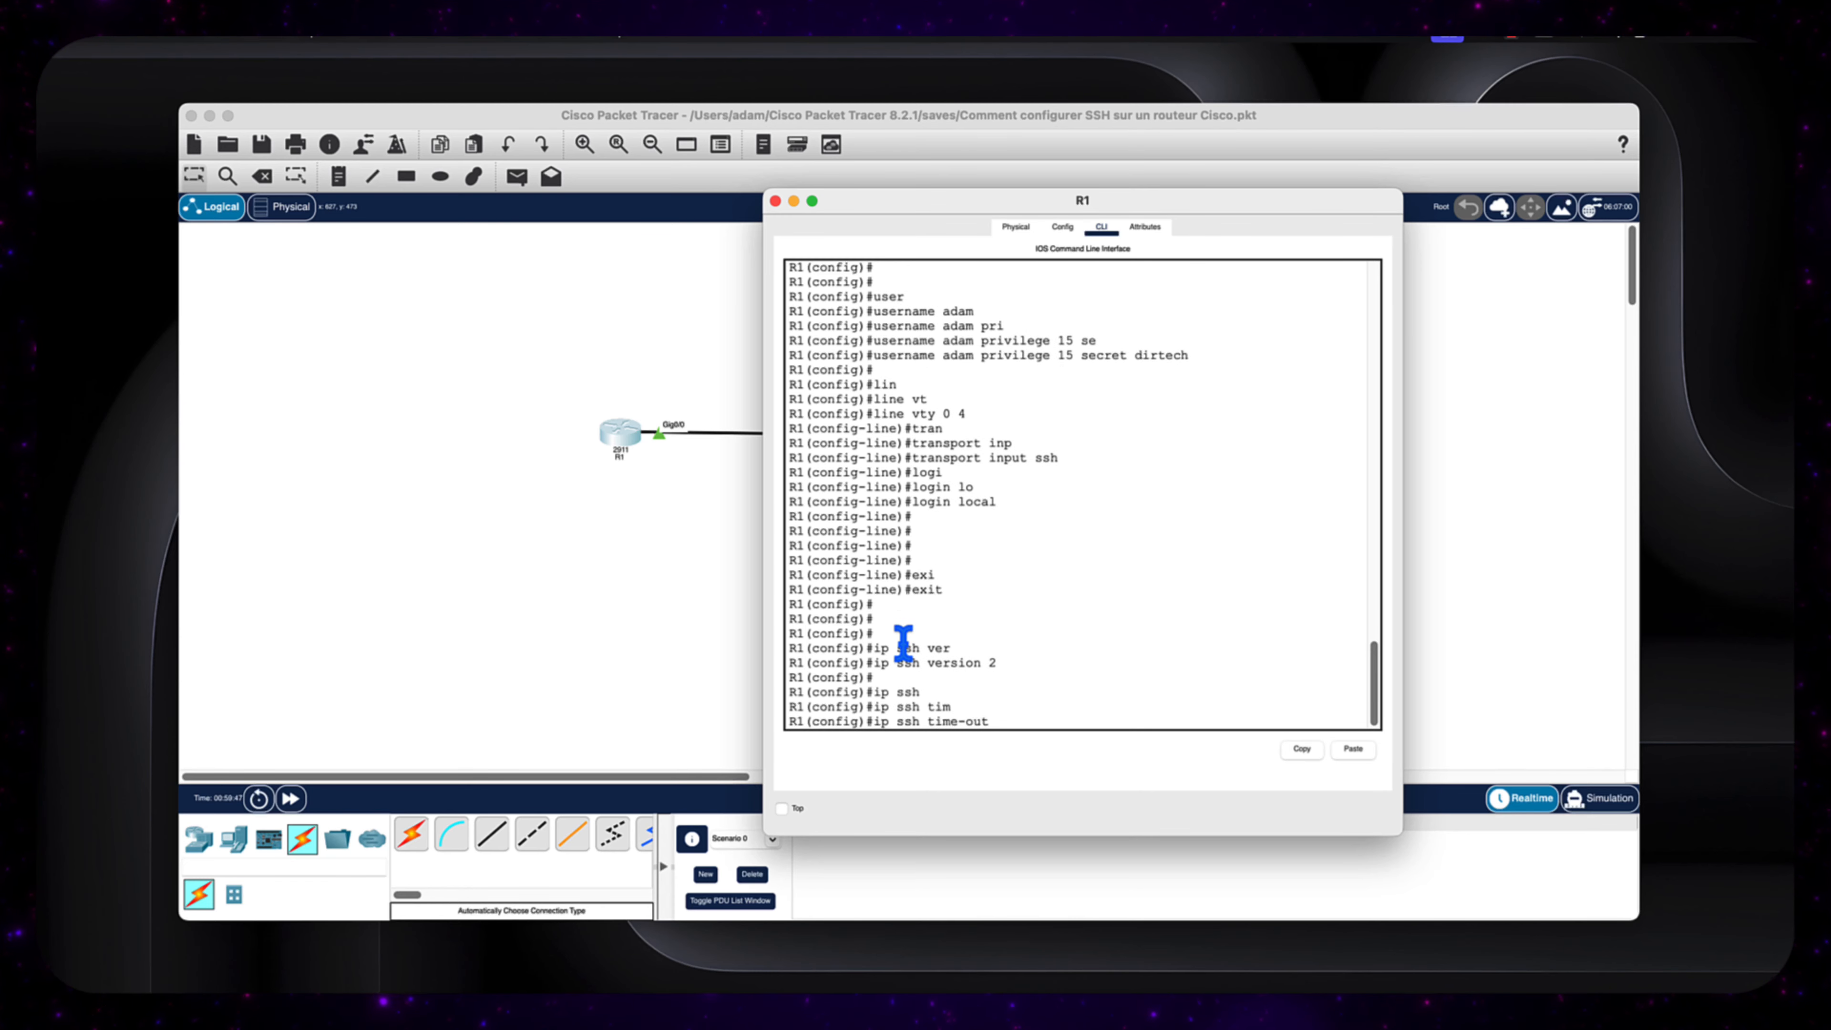
type("120")
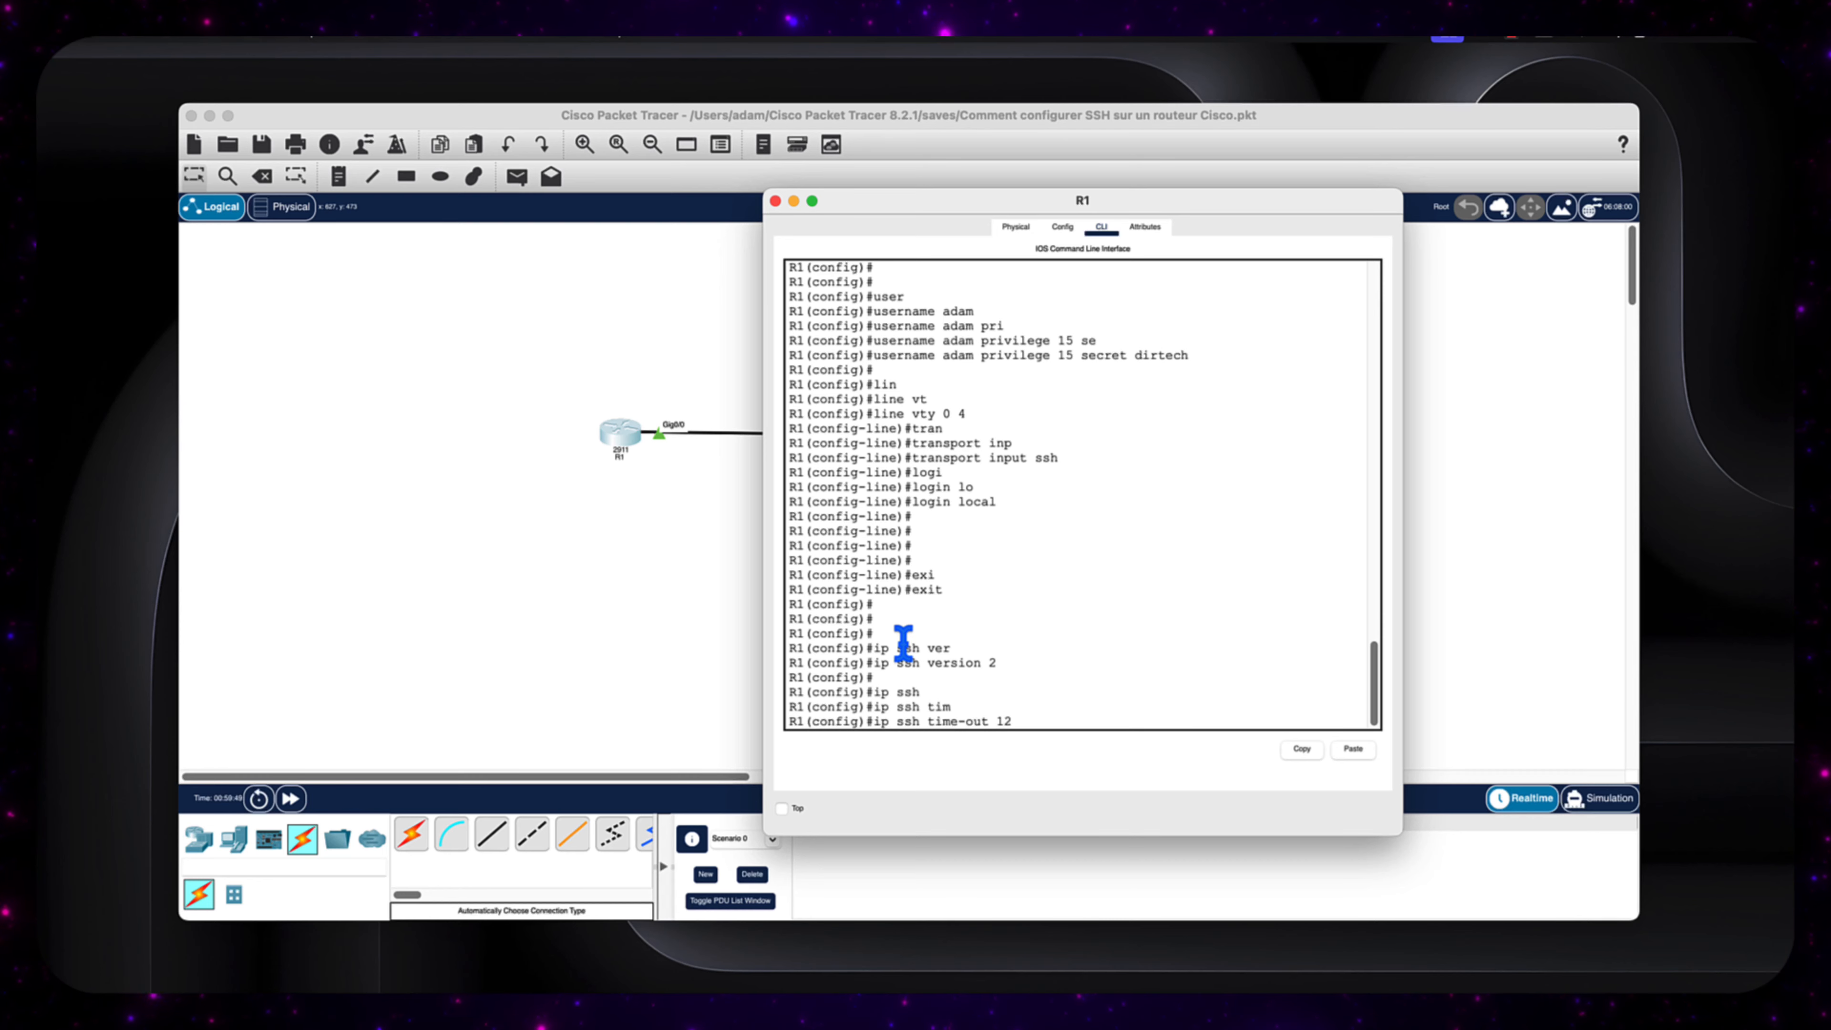
key("Return")
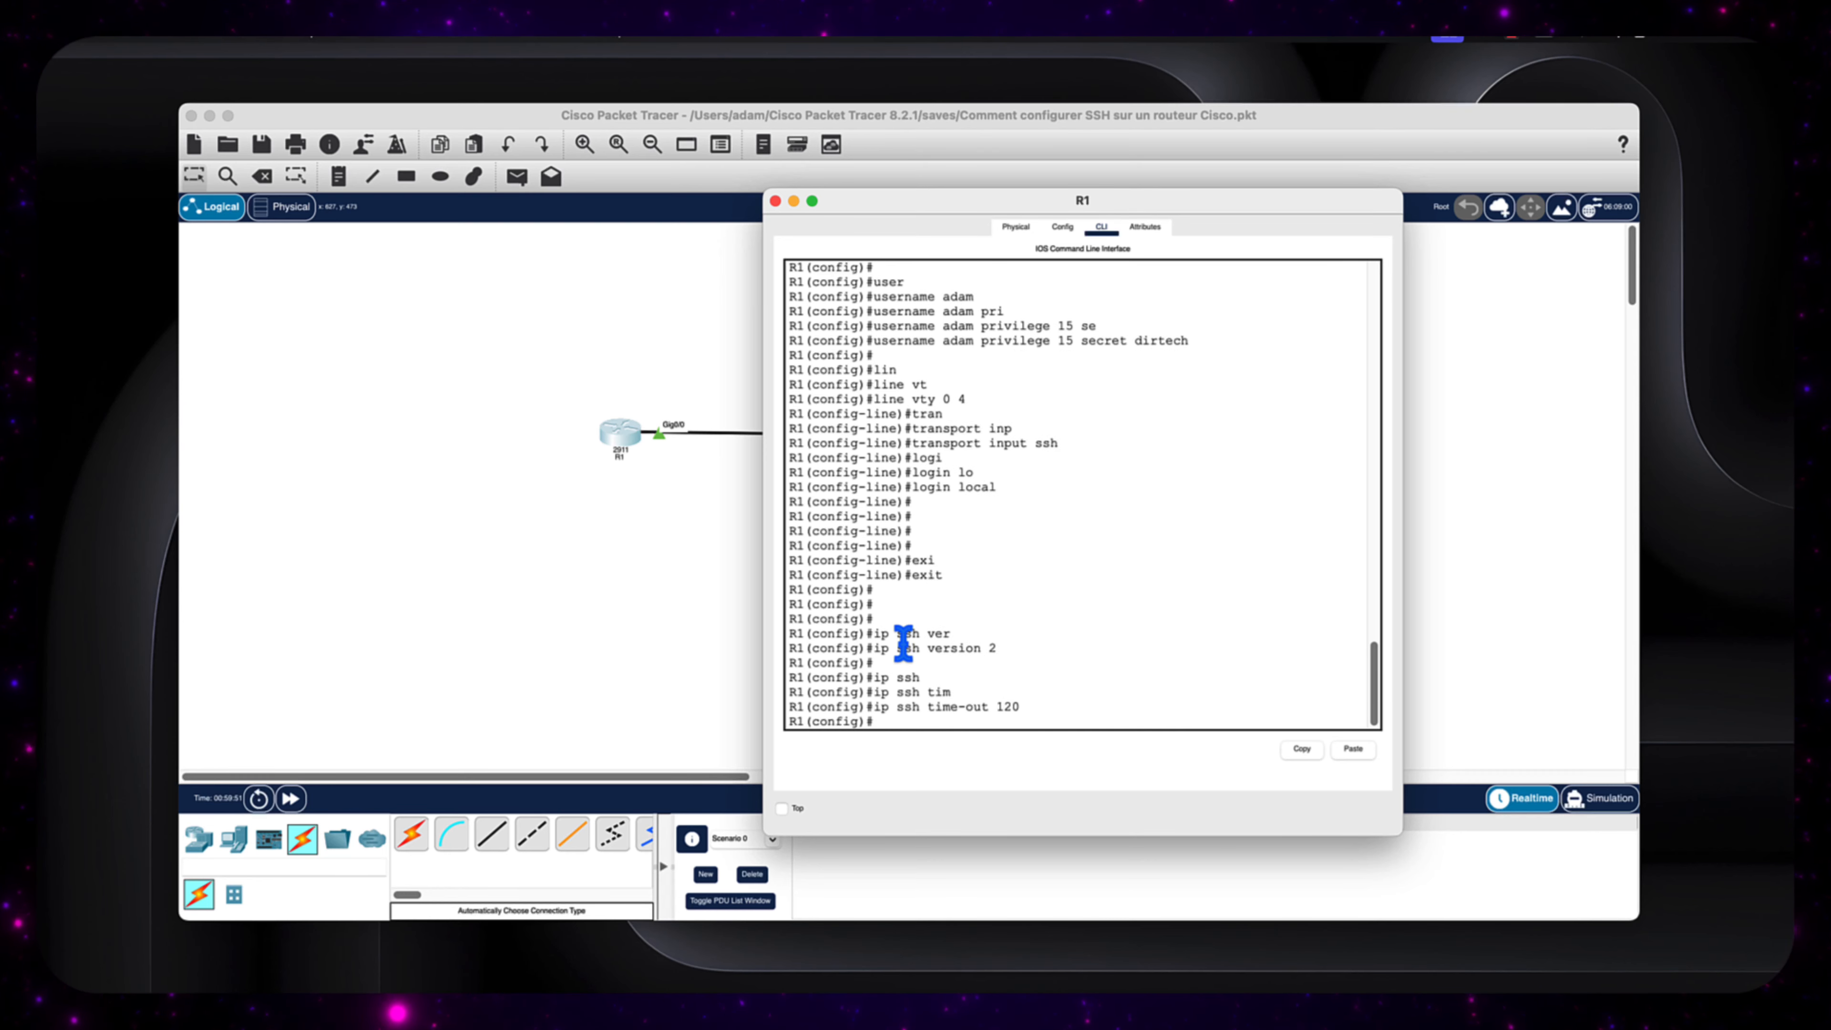
Limit SSH login attempts on R1 to 3 with the ip ssh authentication-retries command
type("ip ssh")
key("Tab")
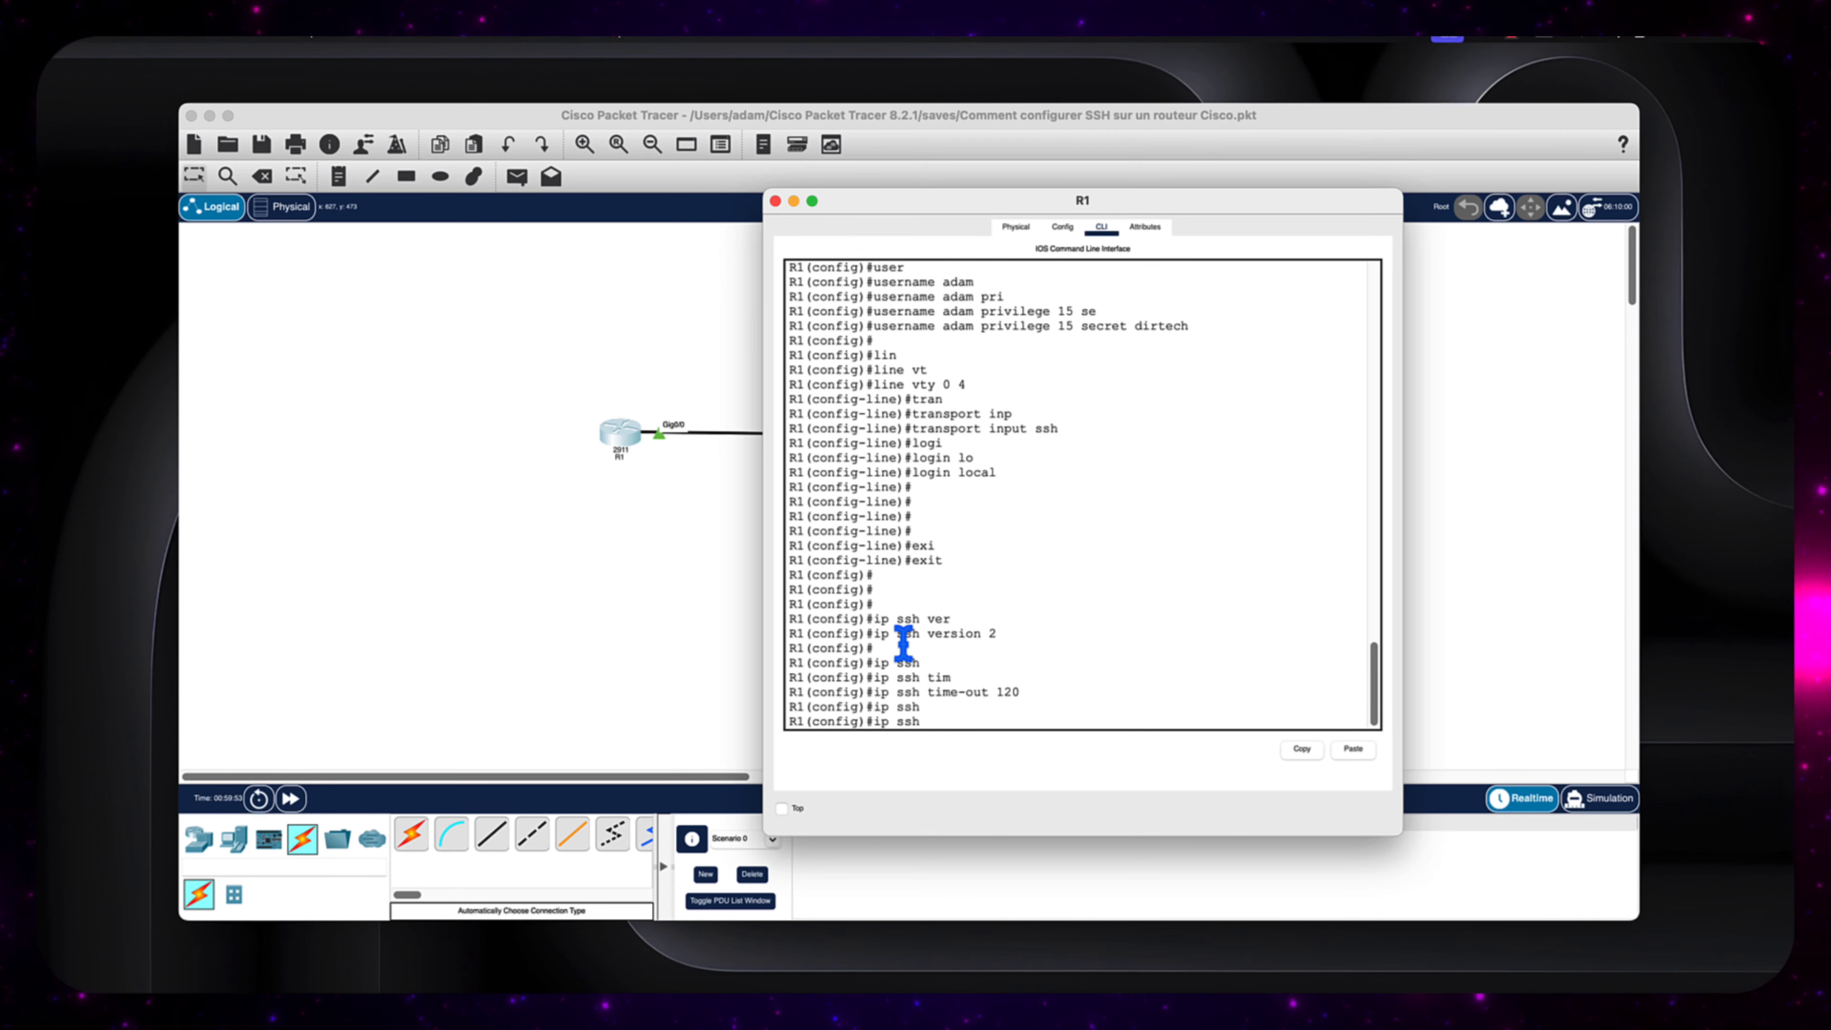
type("auth")
key("Tab")
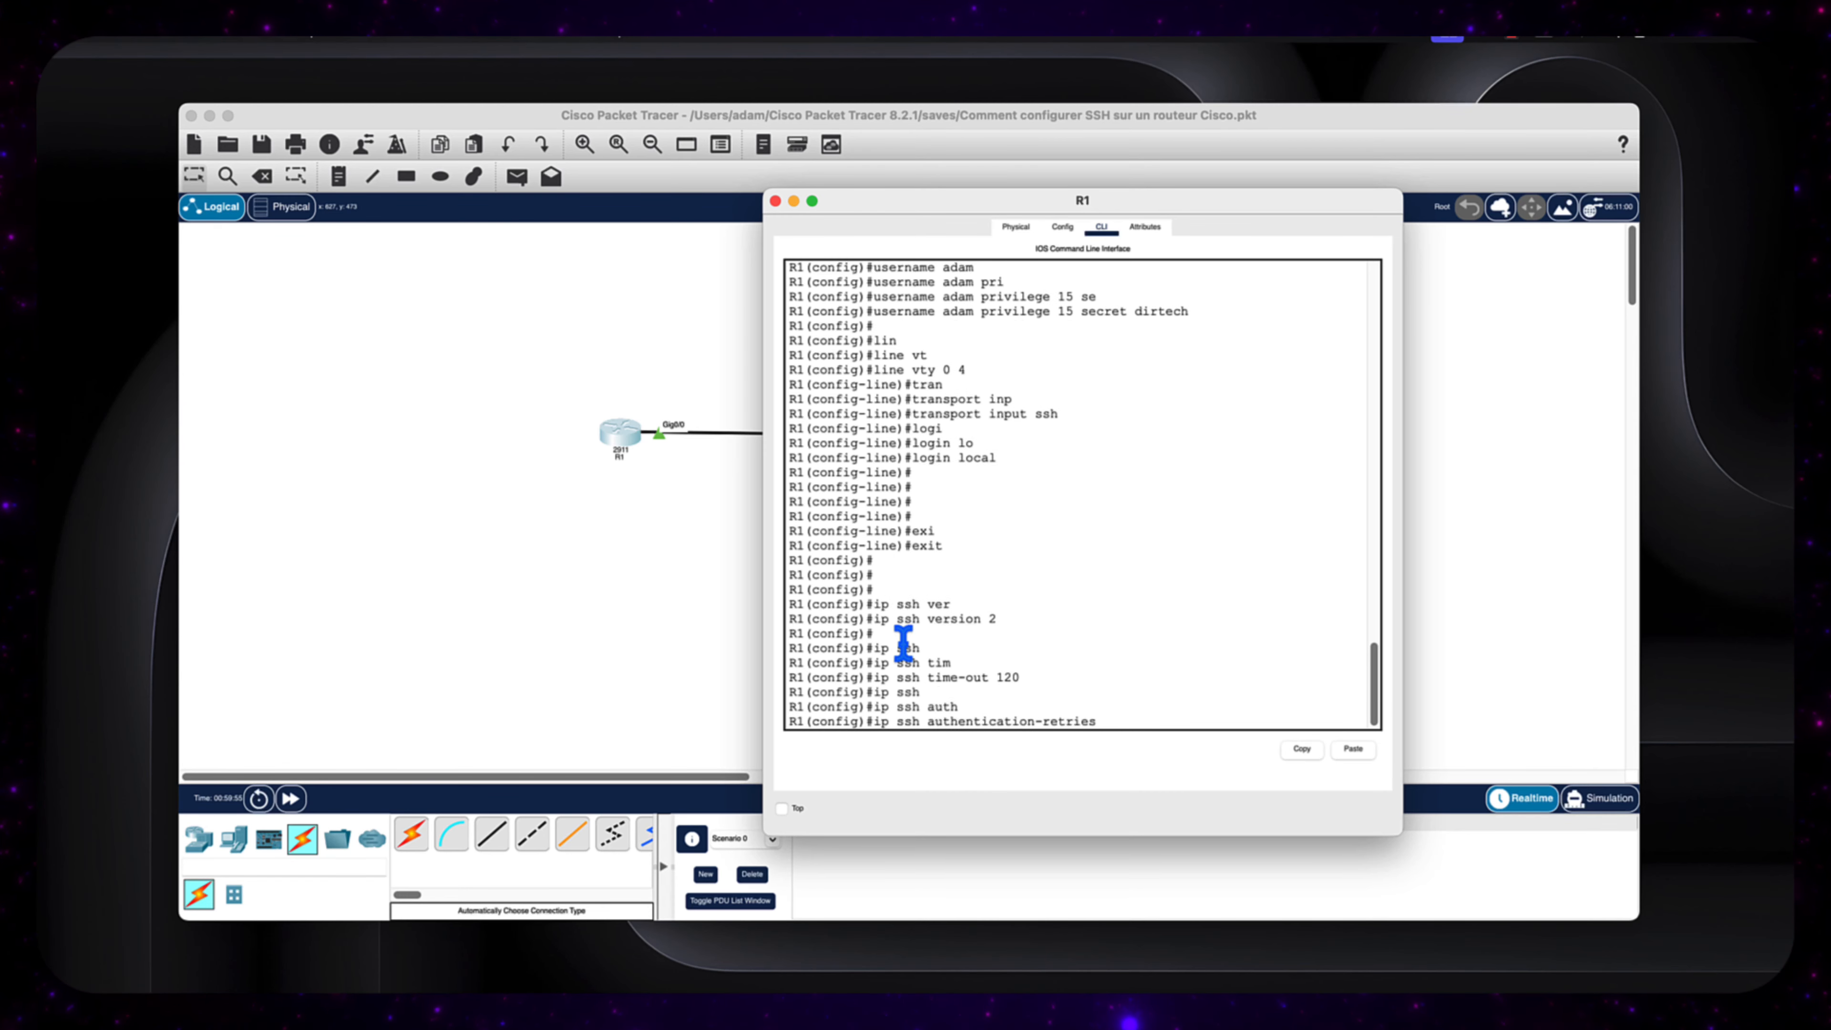
type("3")
key("Return")
key("Return")
key("Return")
key("Return")
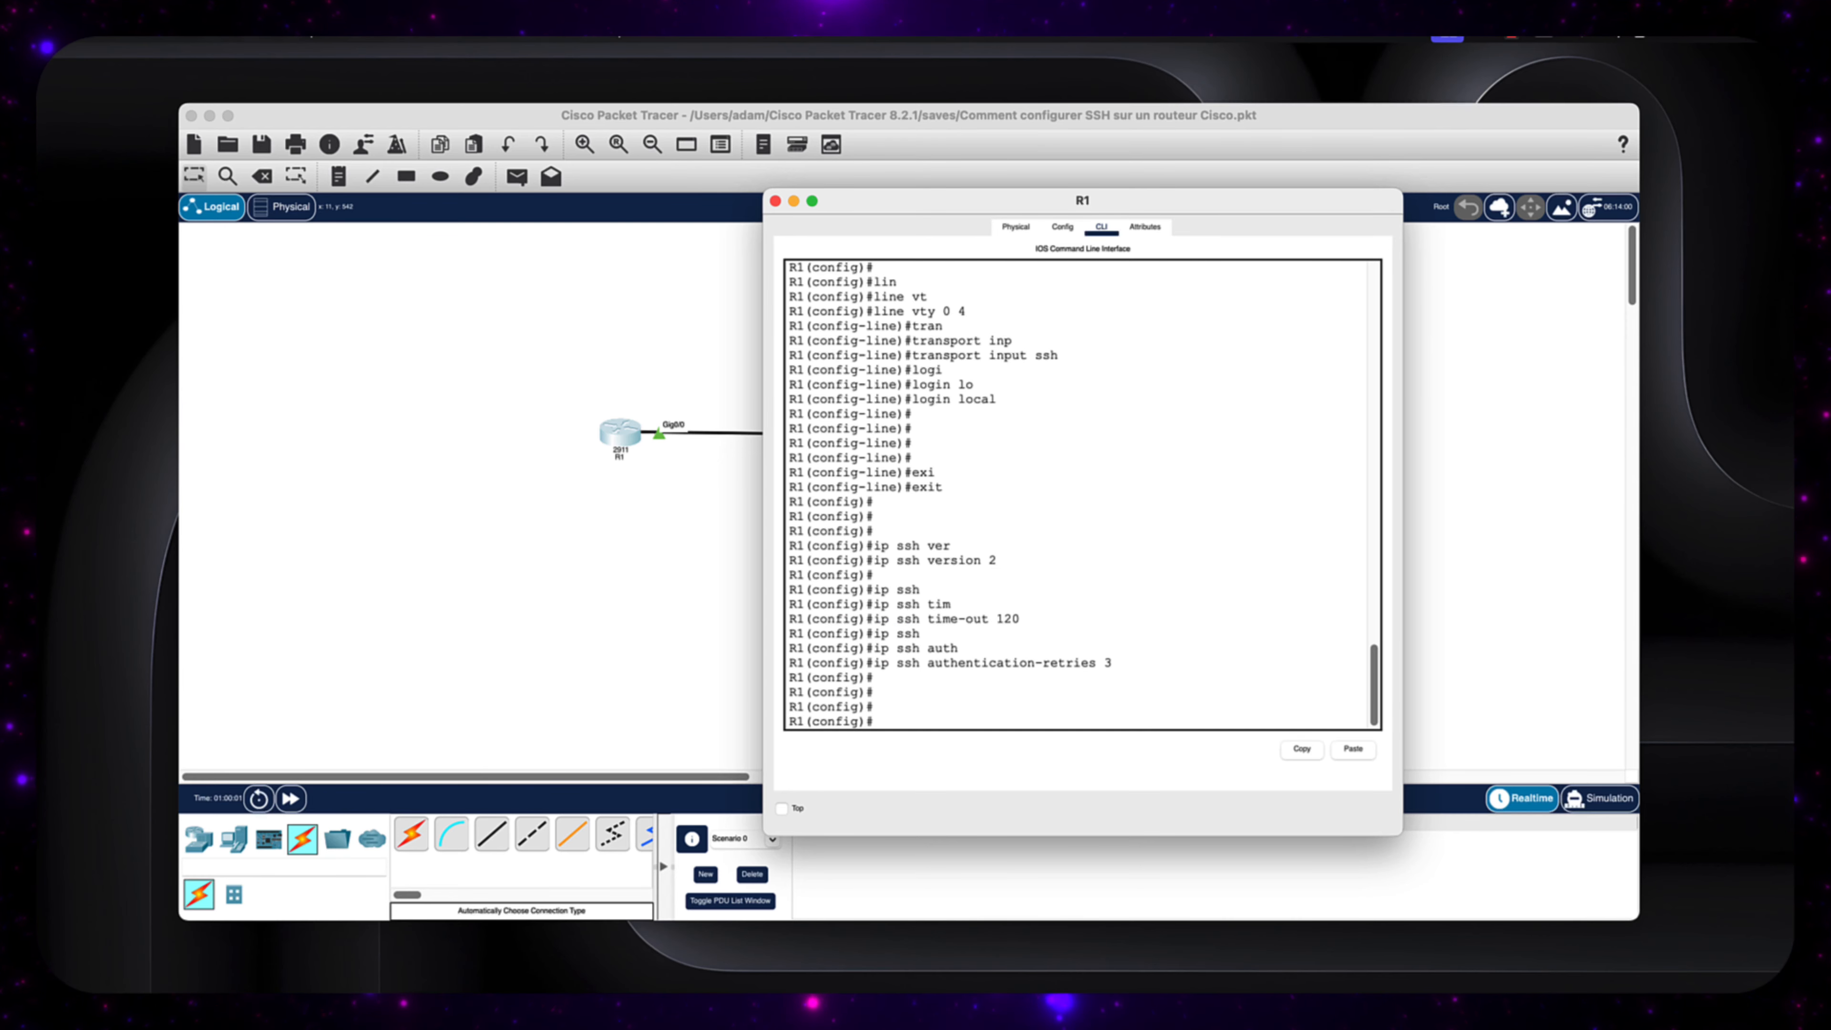
left_click(949, 707)
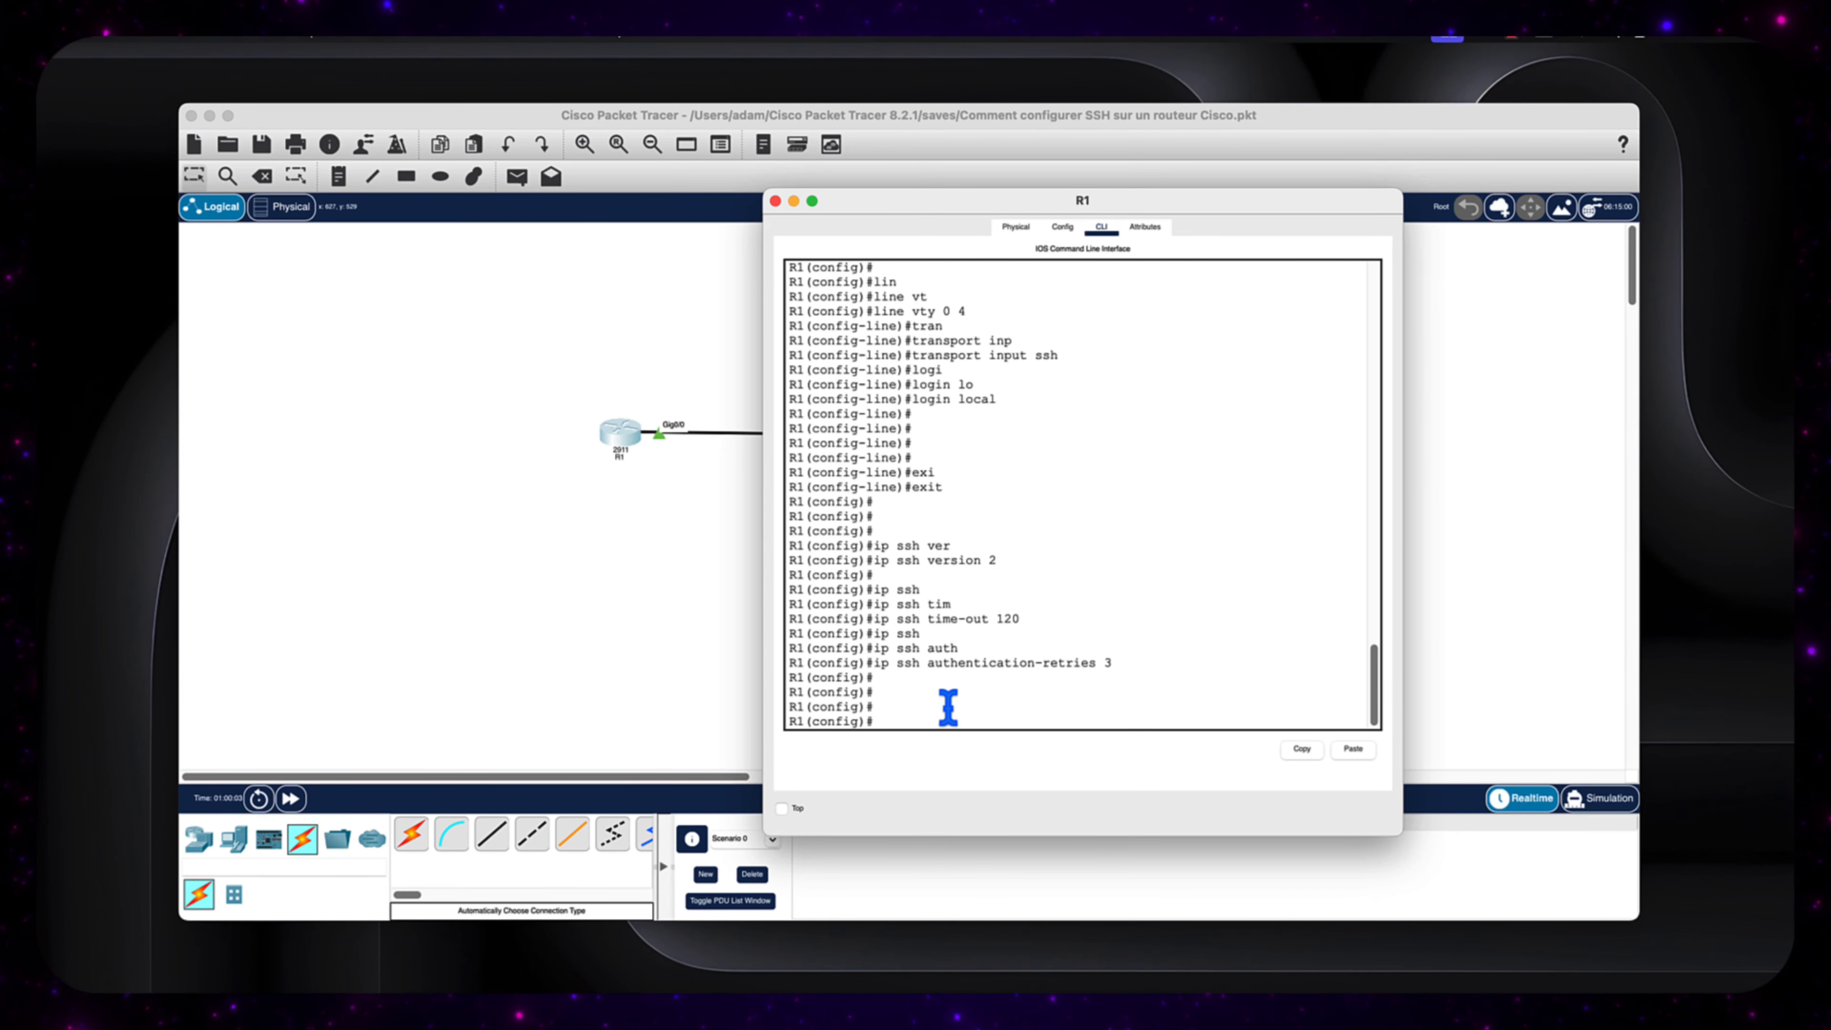
key("Return")
key("Return")
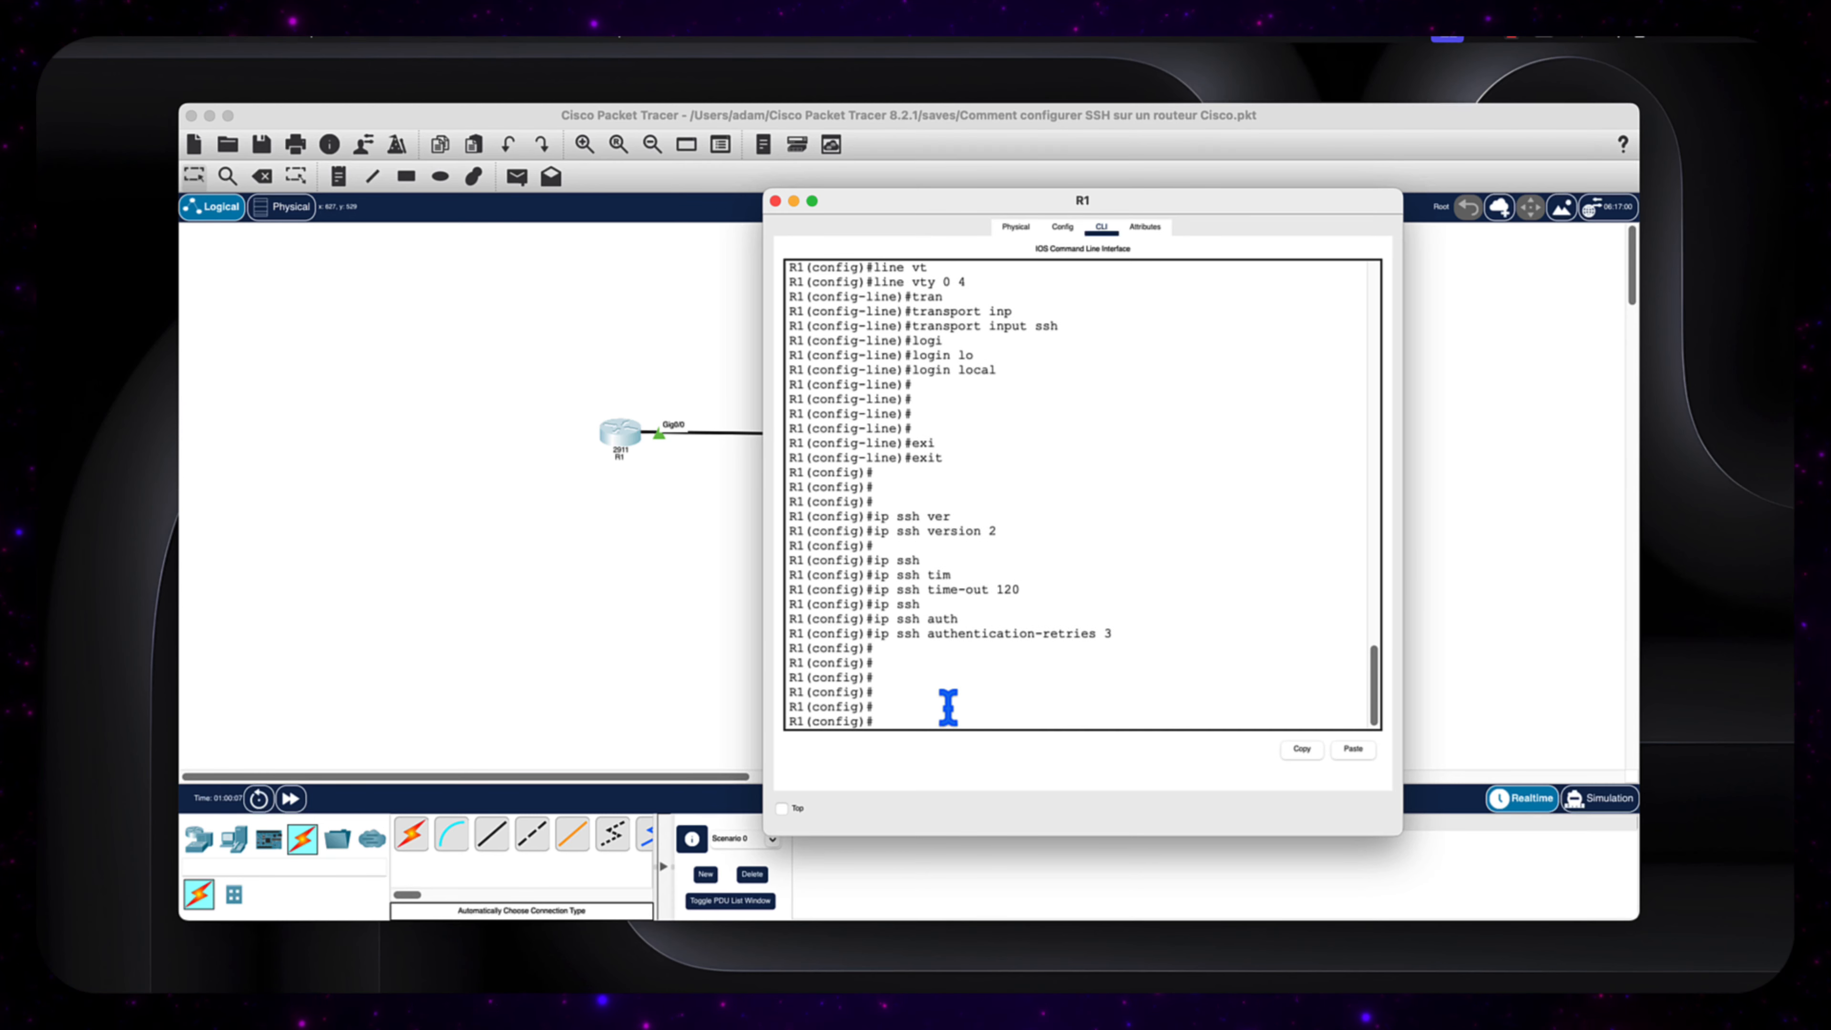
Exit global configuration mode on R1 and return to the privileged EXEC prompt
type("exi")
key("Tab")
key("Return")
key("Return")
key("Return")
key("Return")
key("Return")
key("Return")
key("Return")
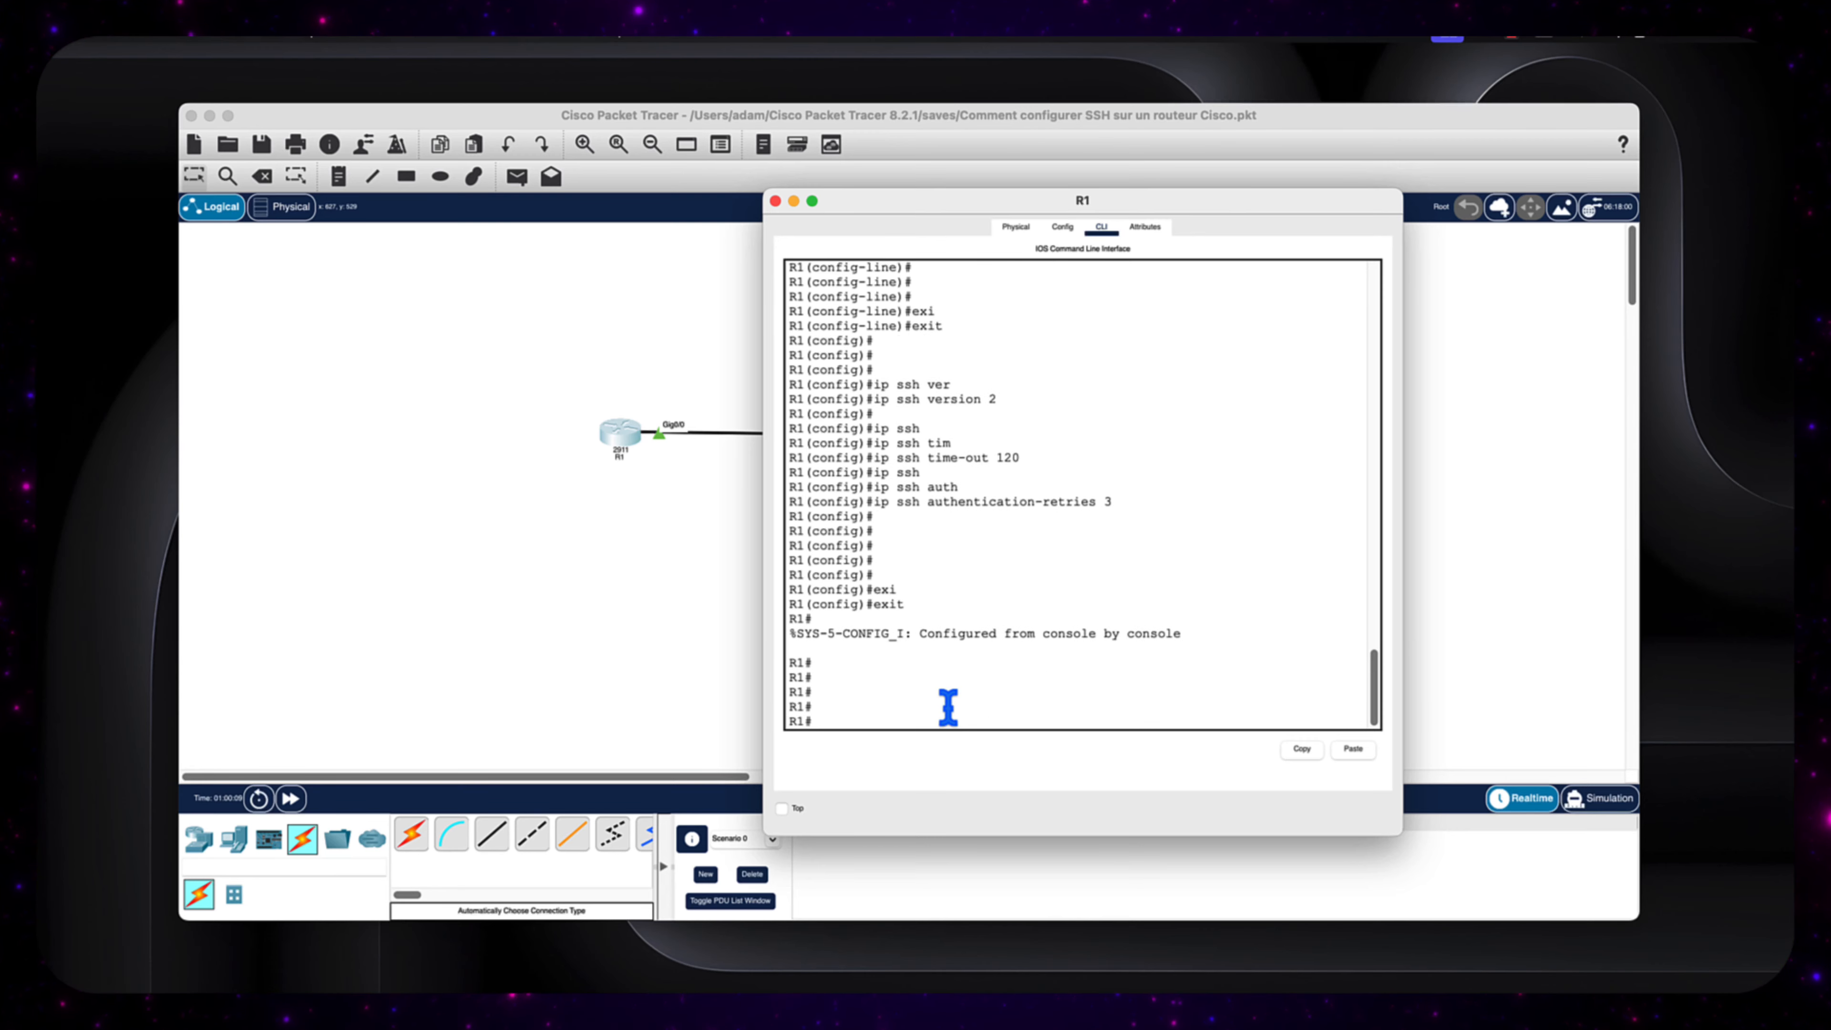
Save R1's running configuration with the write command
type("wri")
key("Tab")
key("Return")
key("Return")
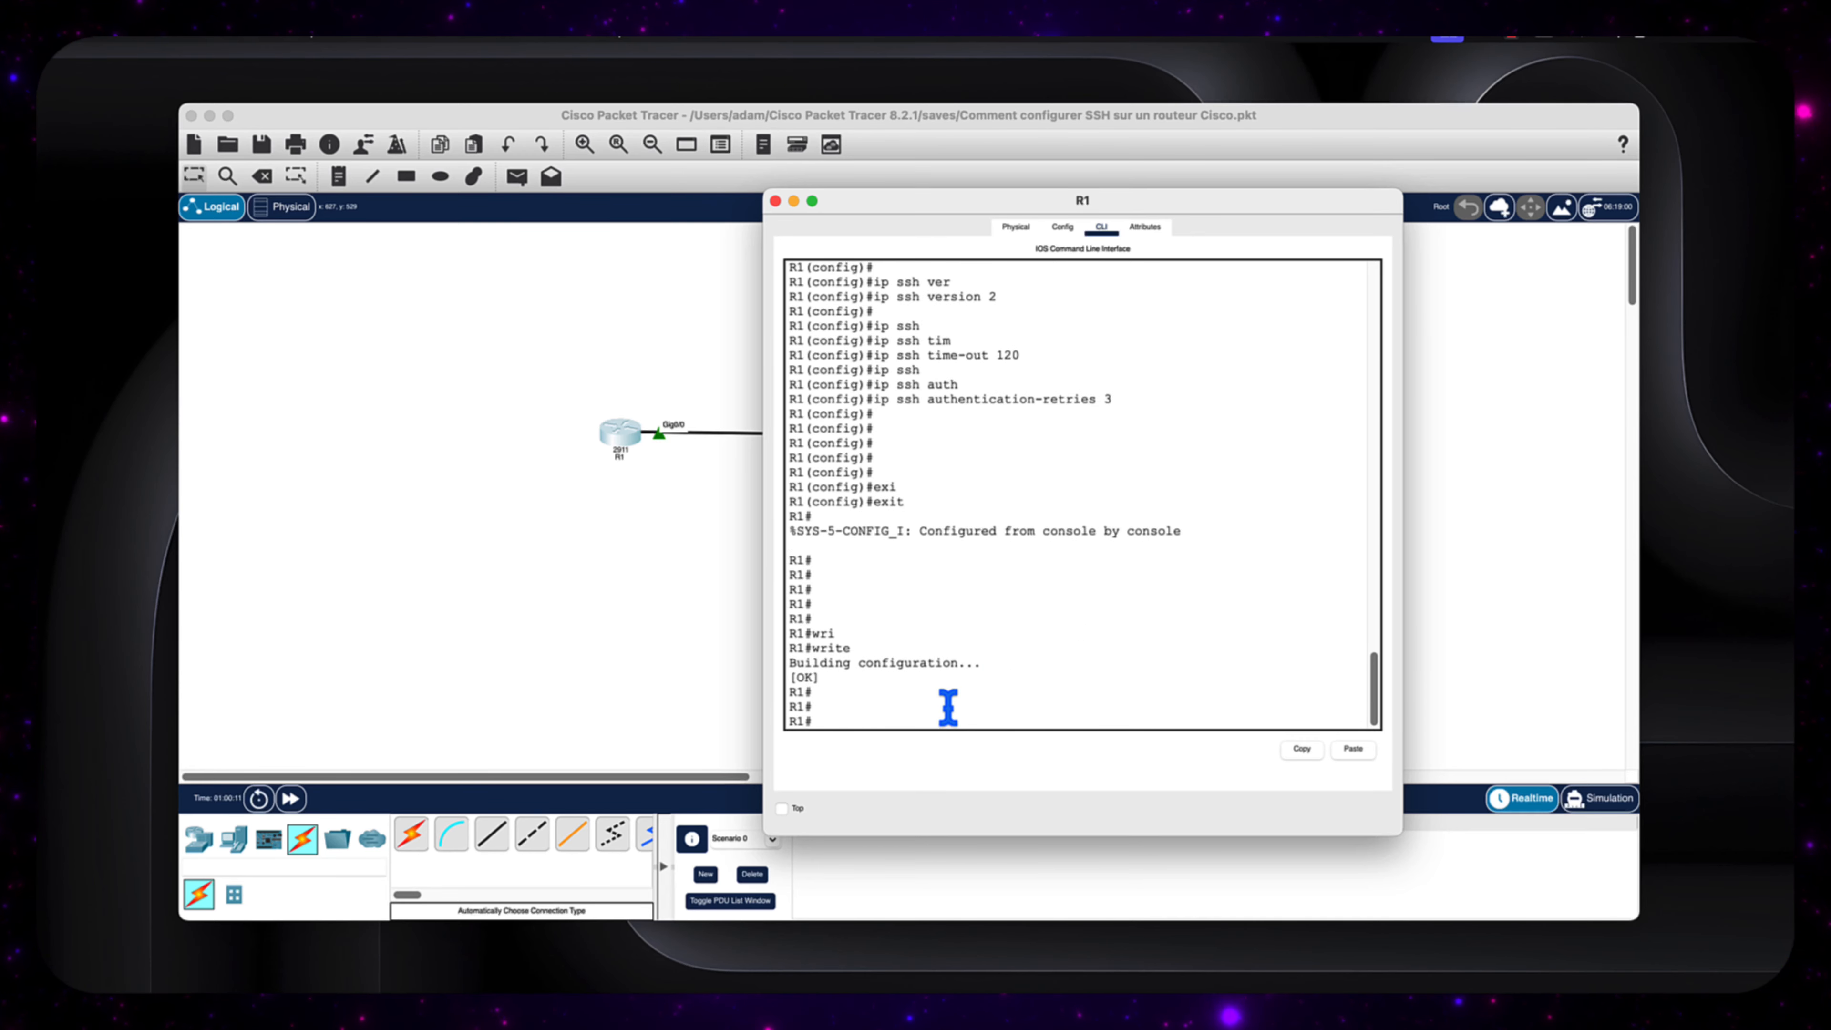
Check R1's SSH version, timeout and authentication retries with show ip ssh, and close the router's window
type("sh")
key("Tab")
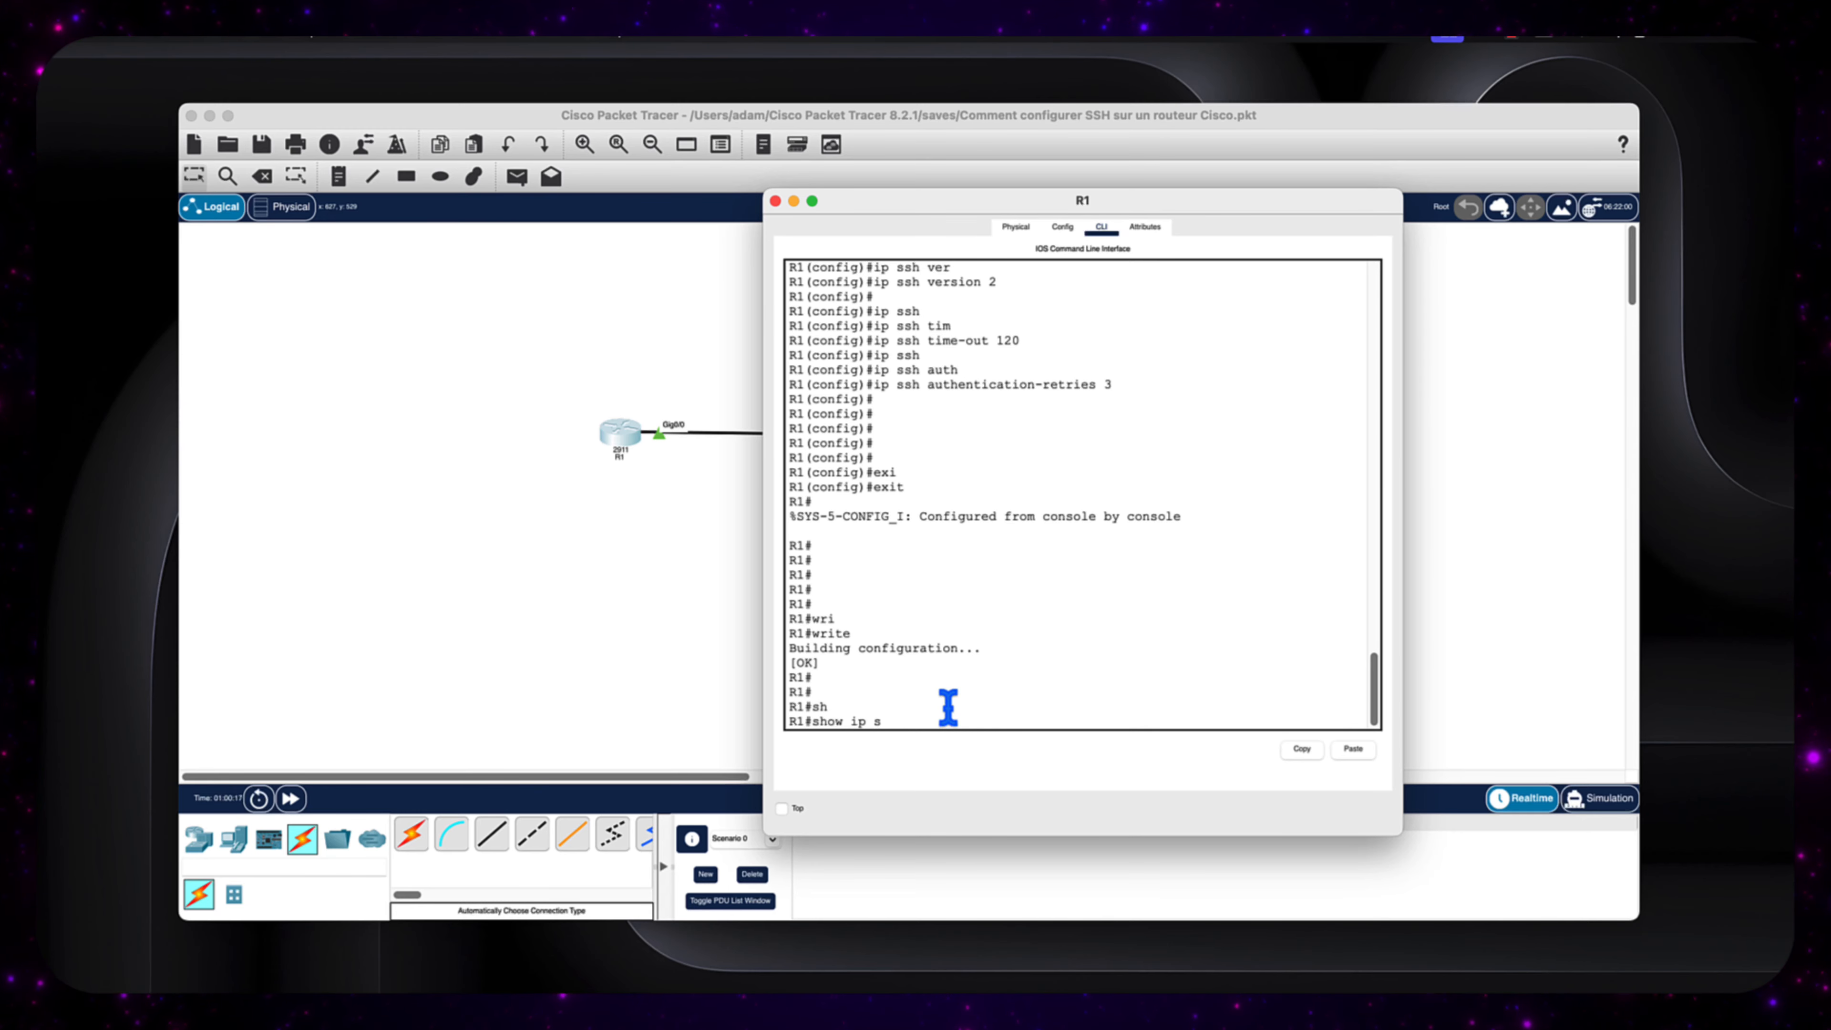
type("sh")
key("Return")
key("Return")
key("Return")
key("Return")
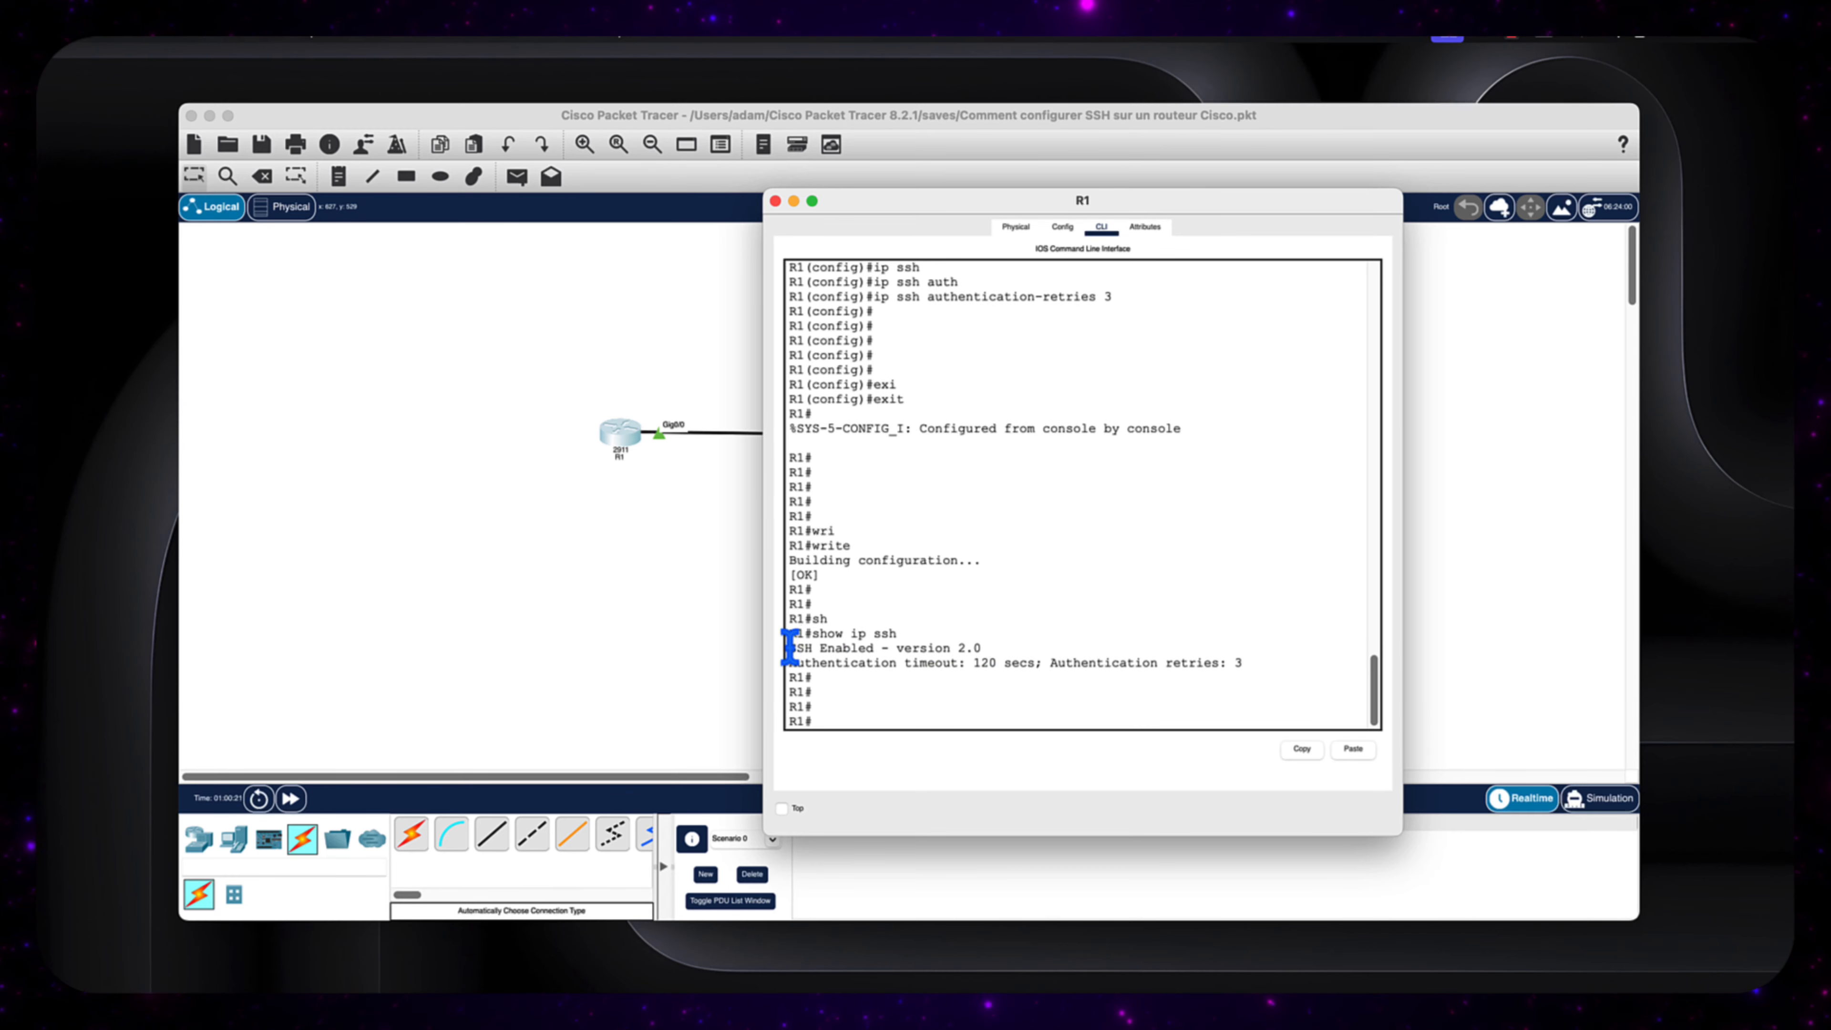
left_click_drag(789, 645, 1266, 672)
left_click(1273, 673)
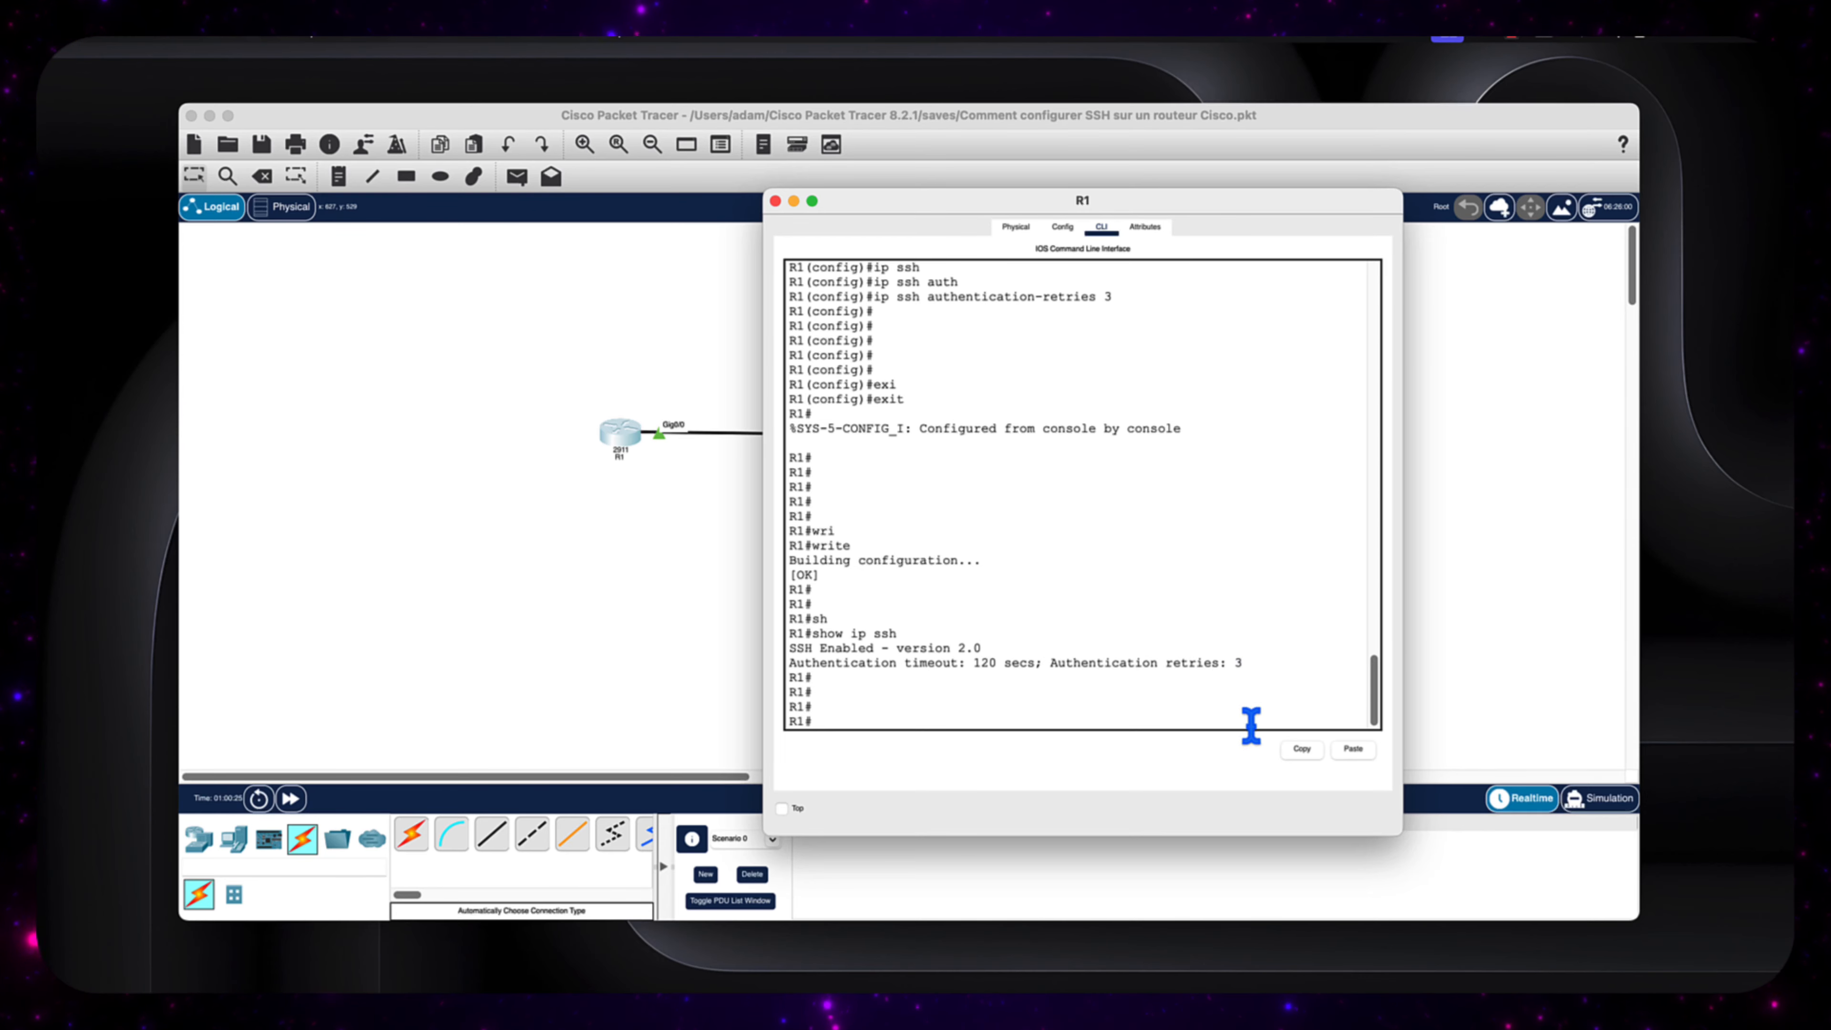
left_click(775, 201)
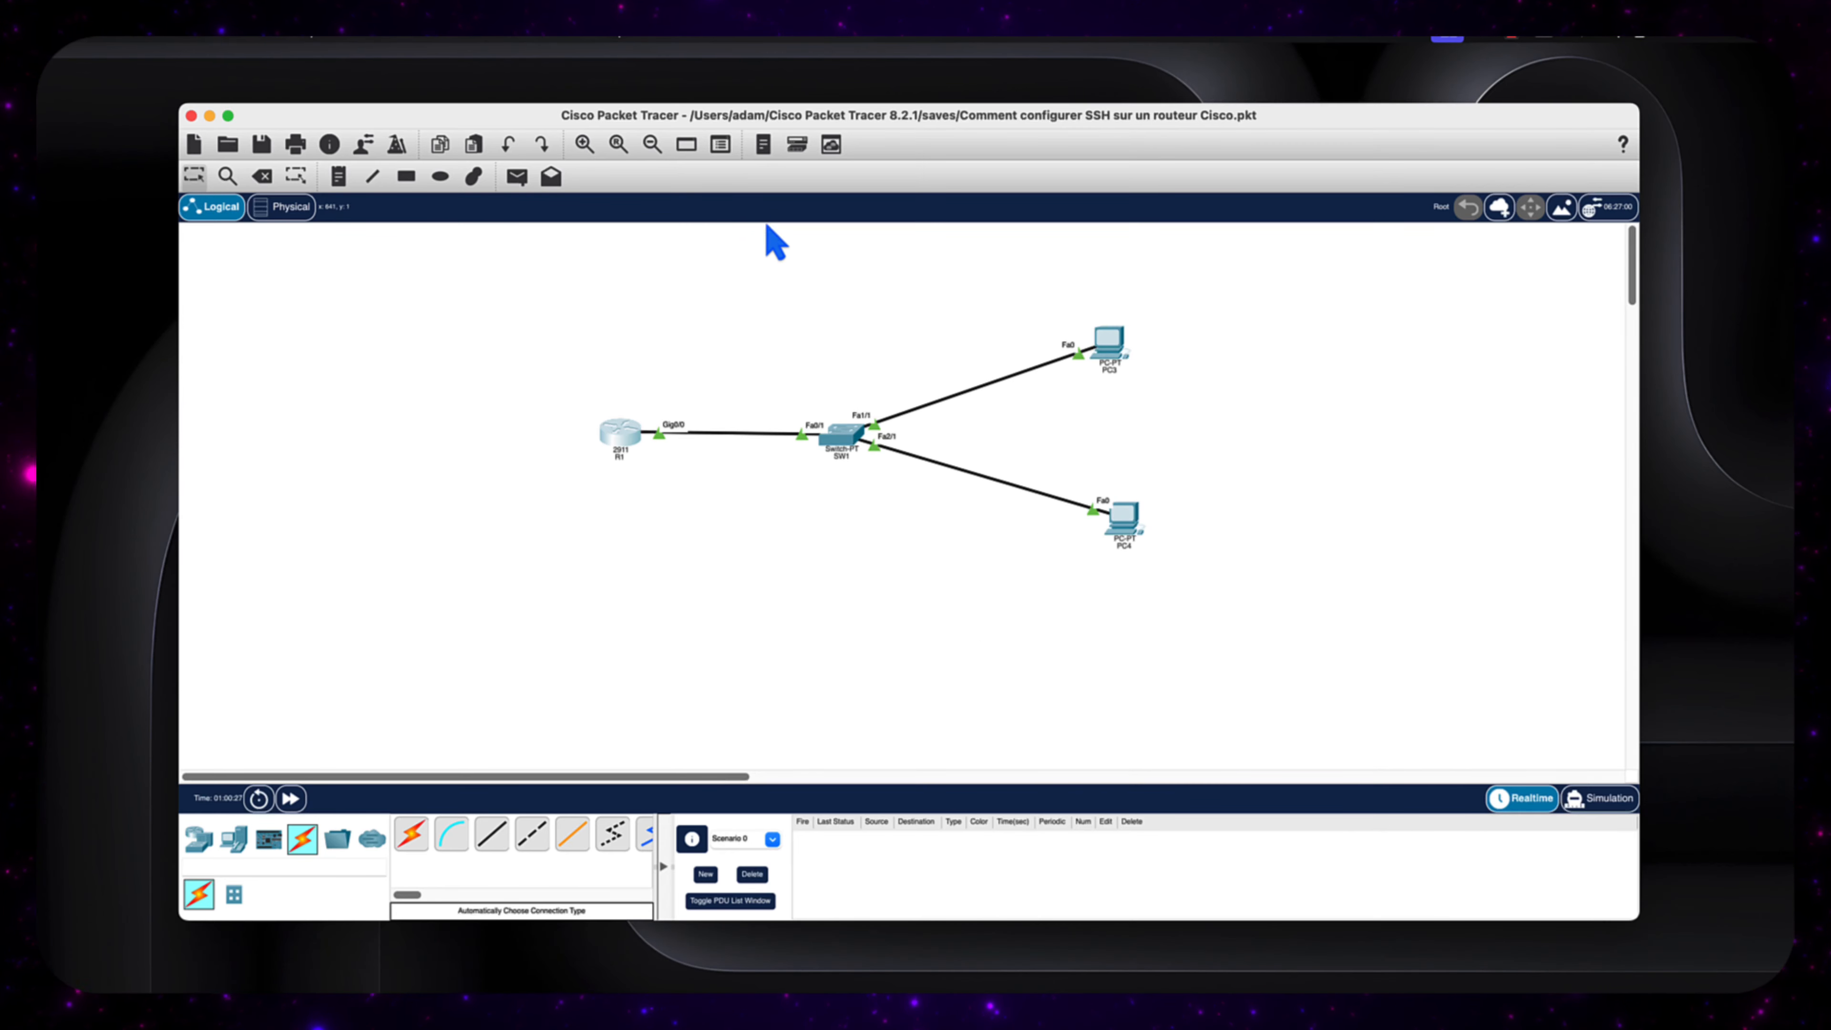
Open PC3's IP configuration and assign it the static IPv4 address 192.168.1.2
left_click(1110, 348)
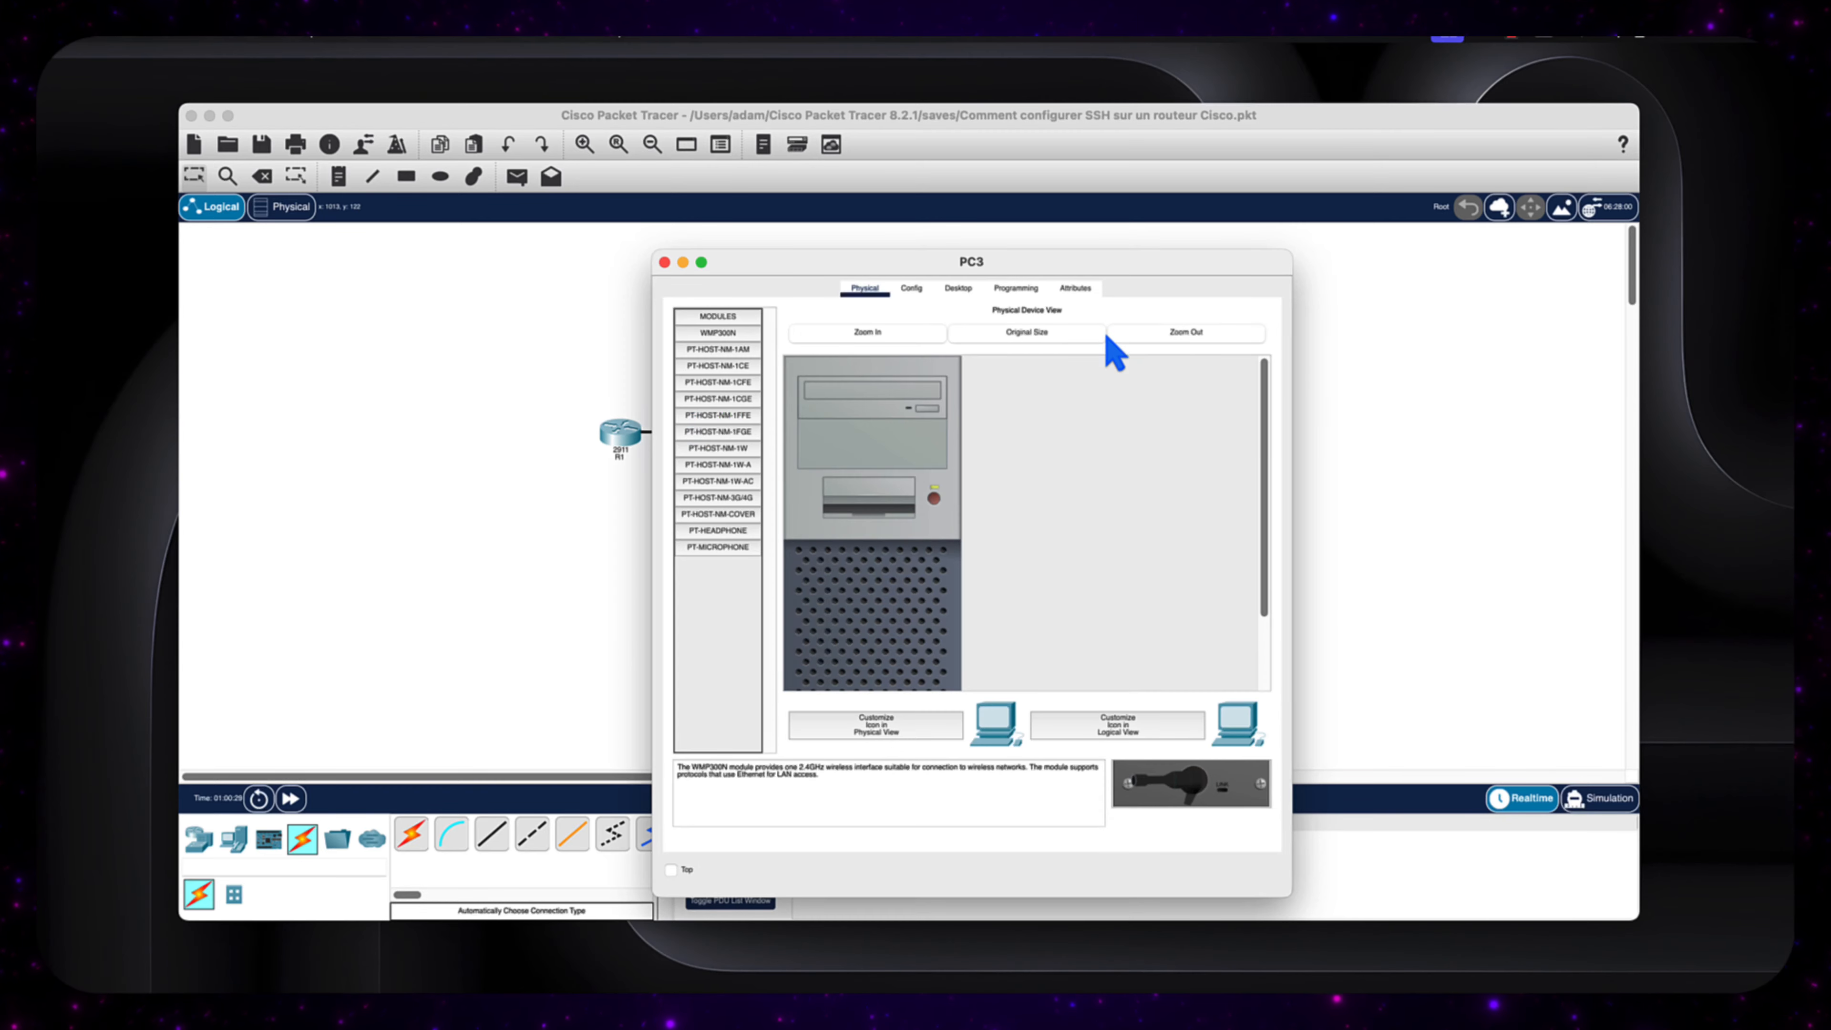
left_click(967, 293)
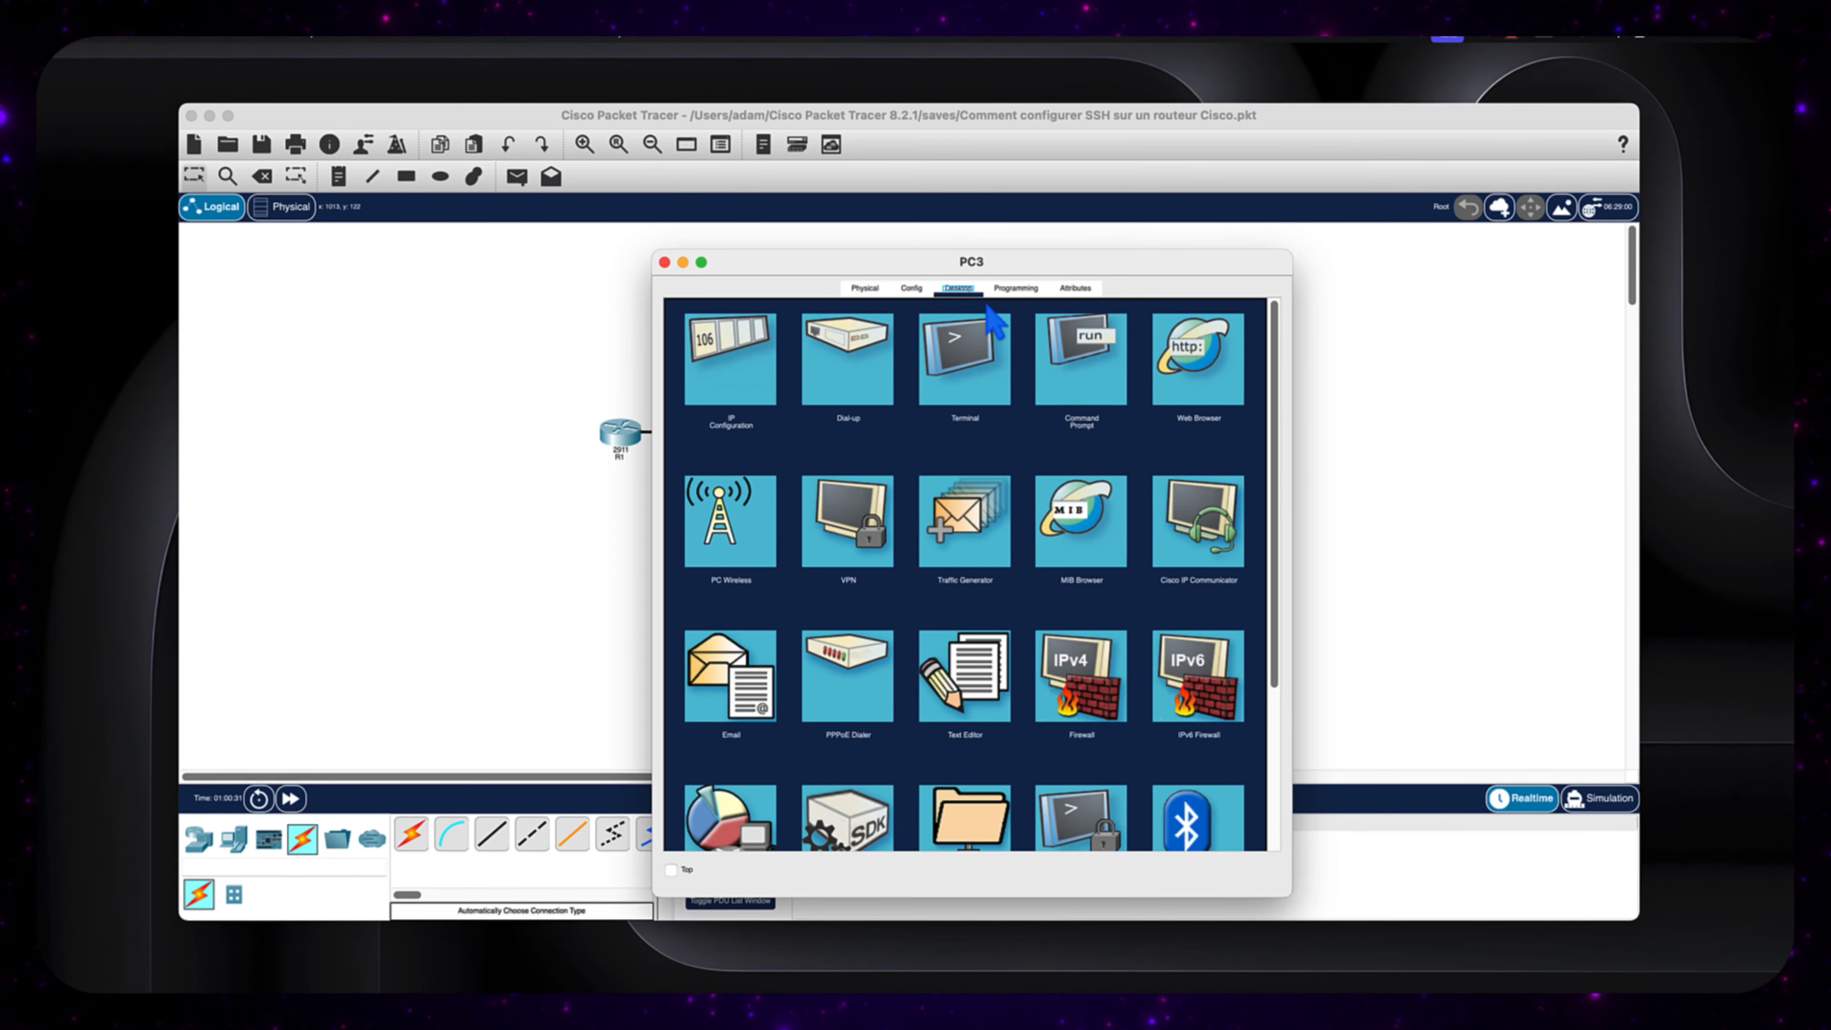
left_click(713, 377)
left_click(902, 433)
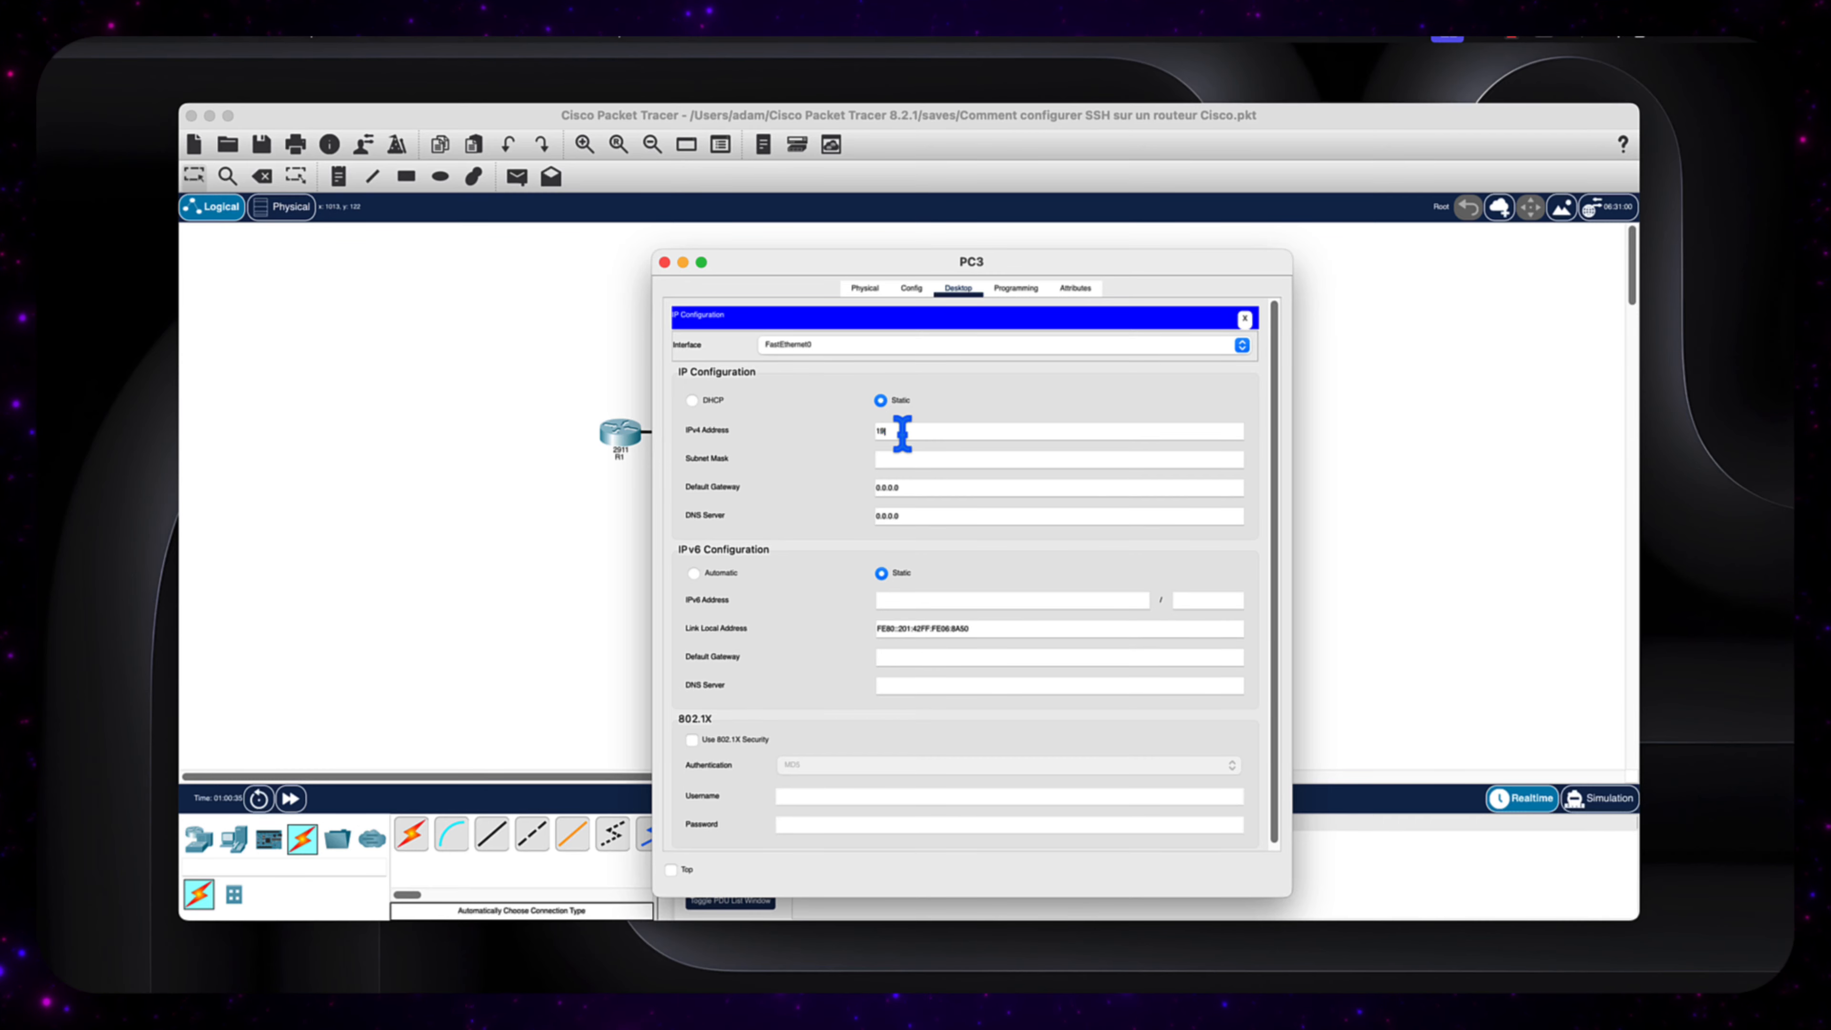
type("192.16")
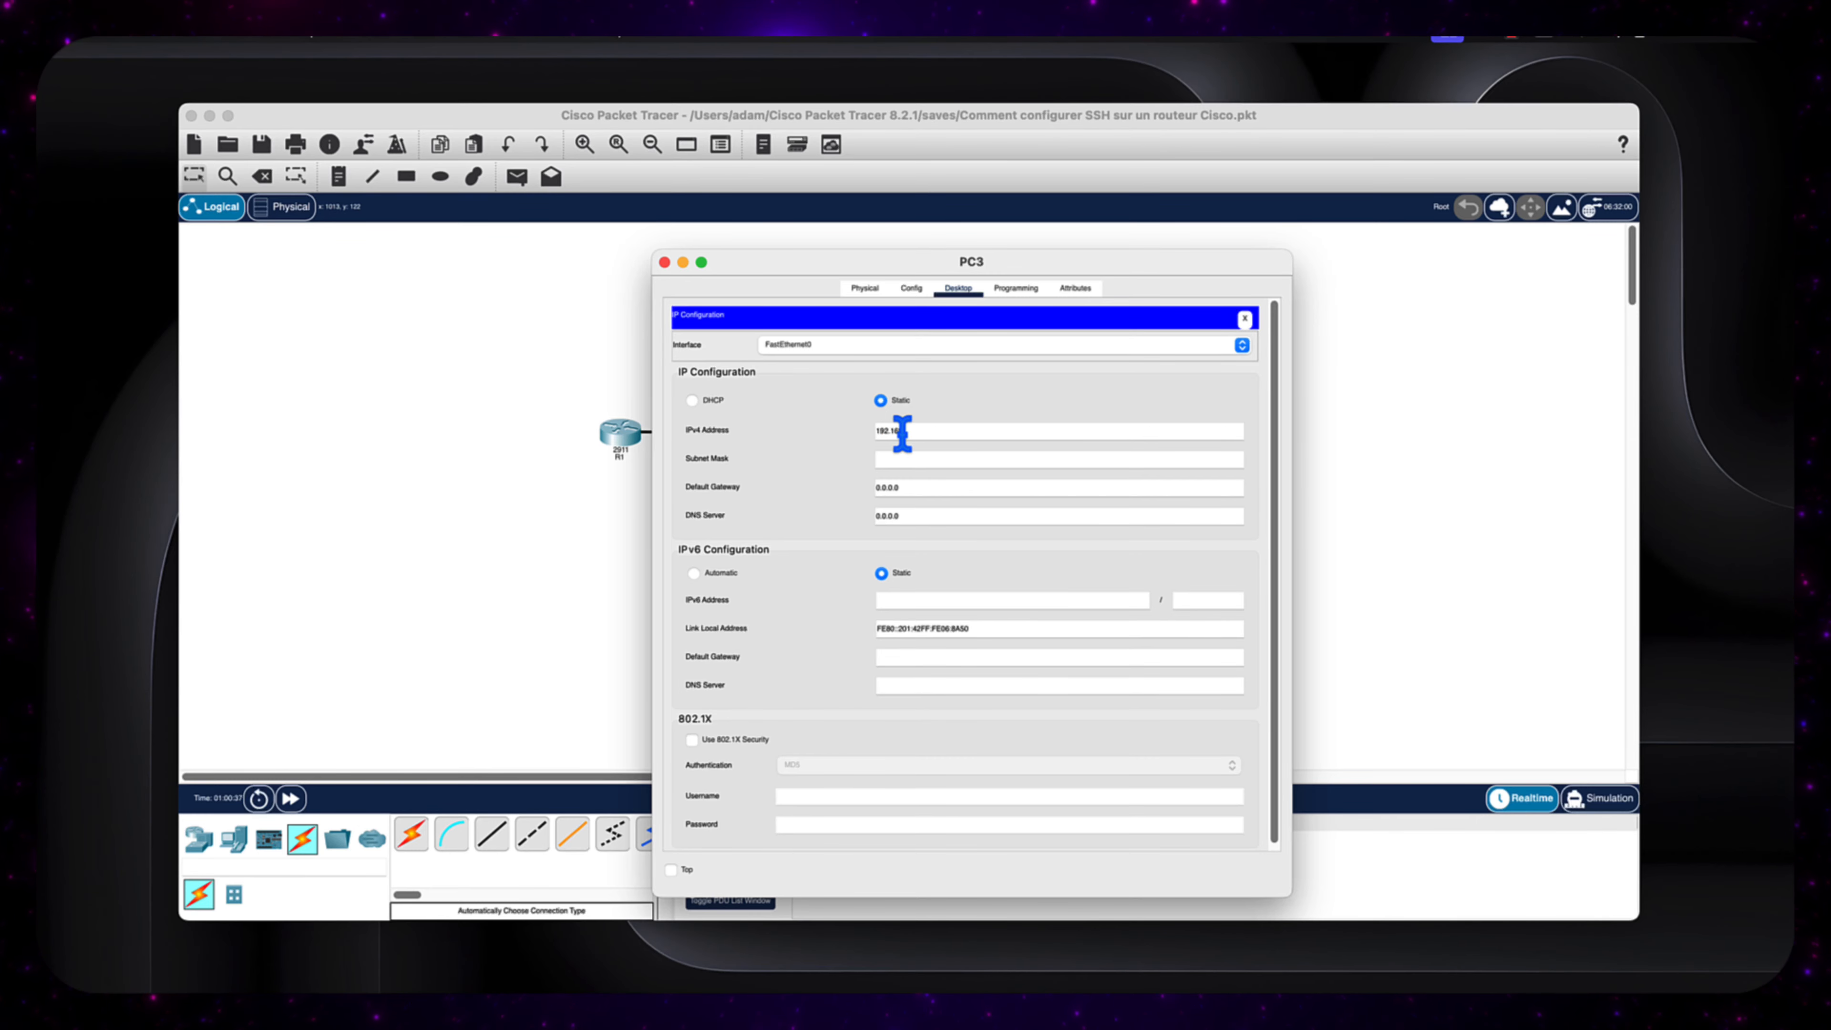
type("8.")
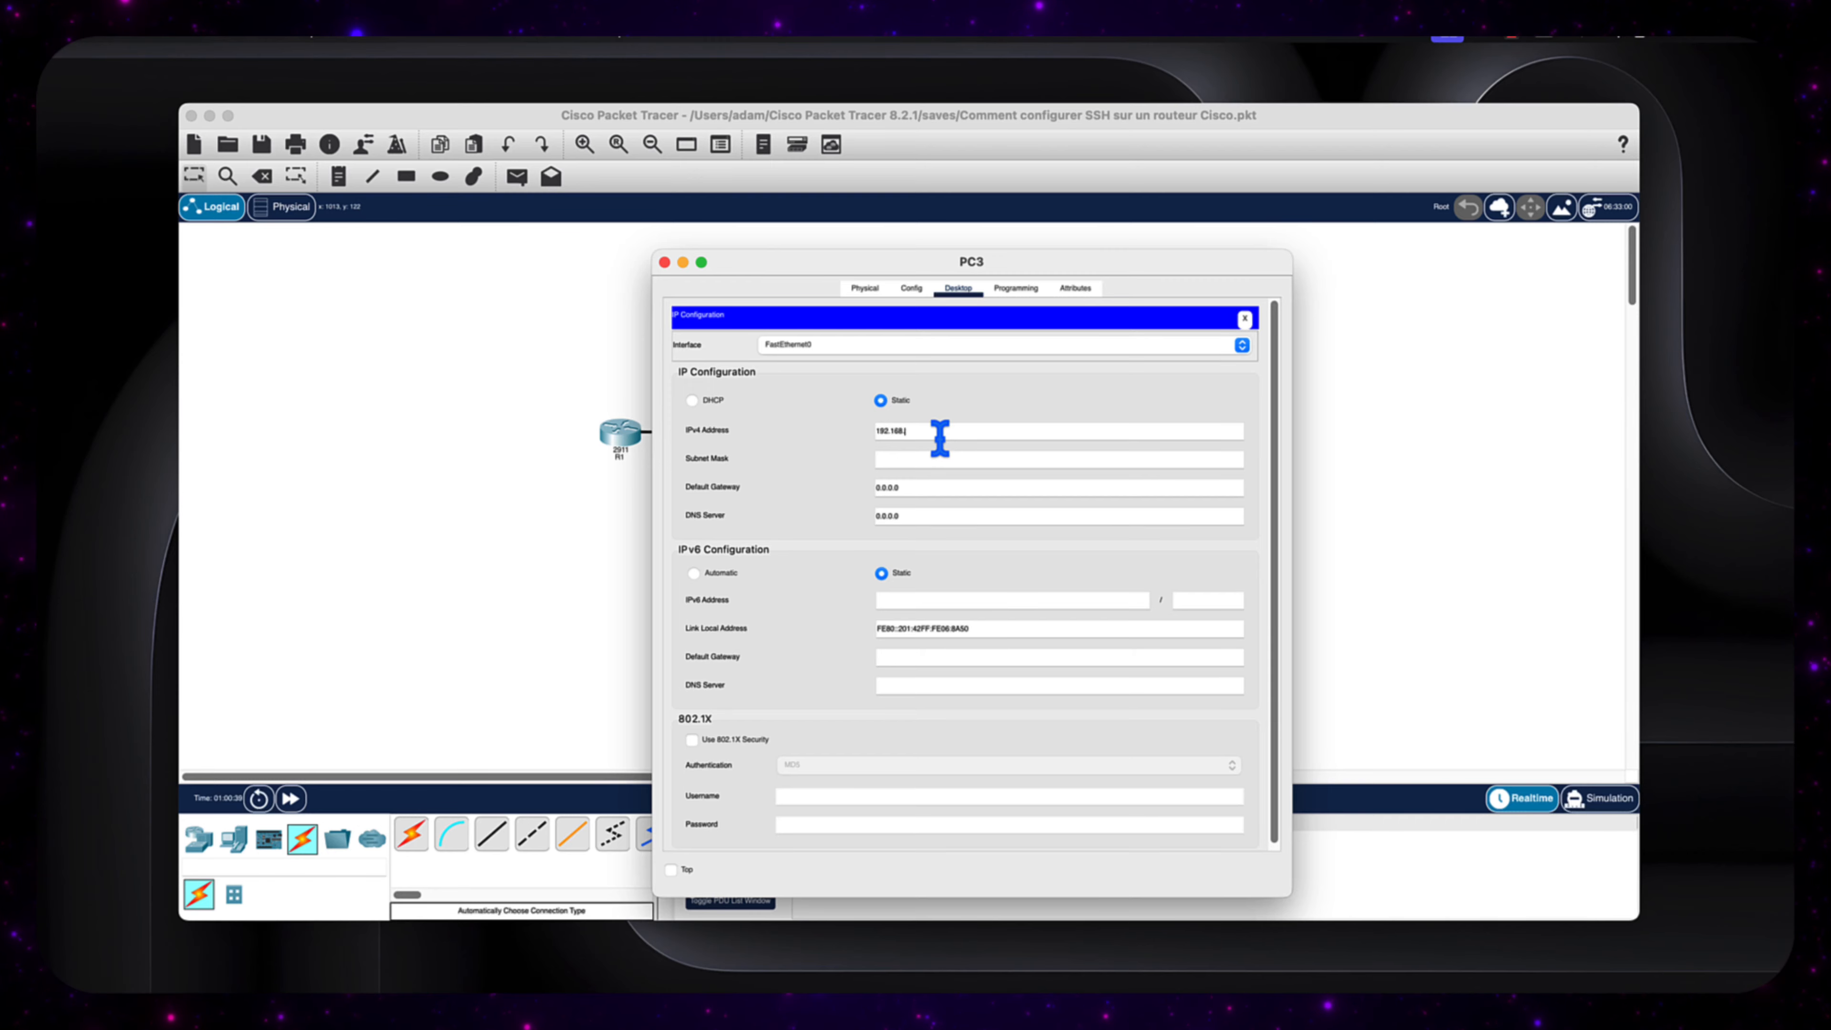
type("1.1")
key("BackSpace")
type("2")
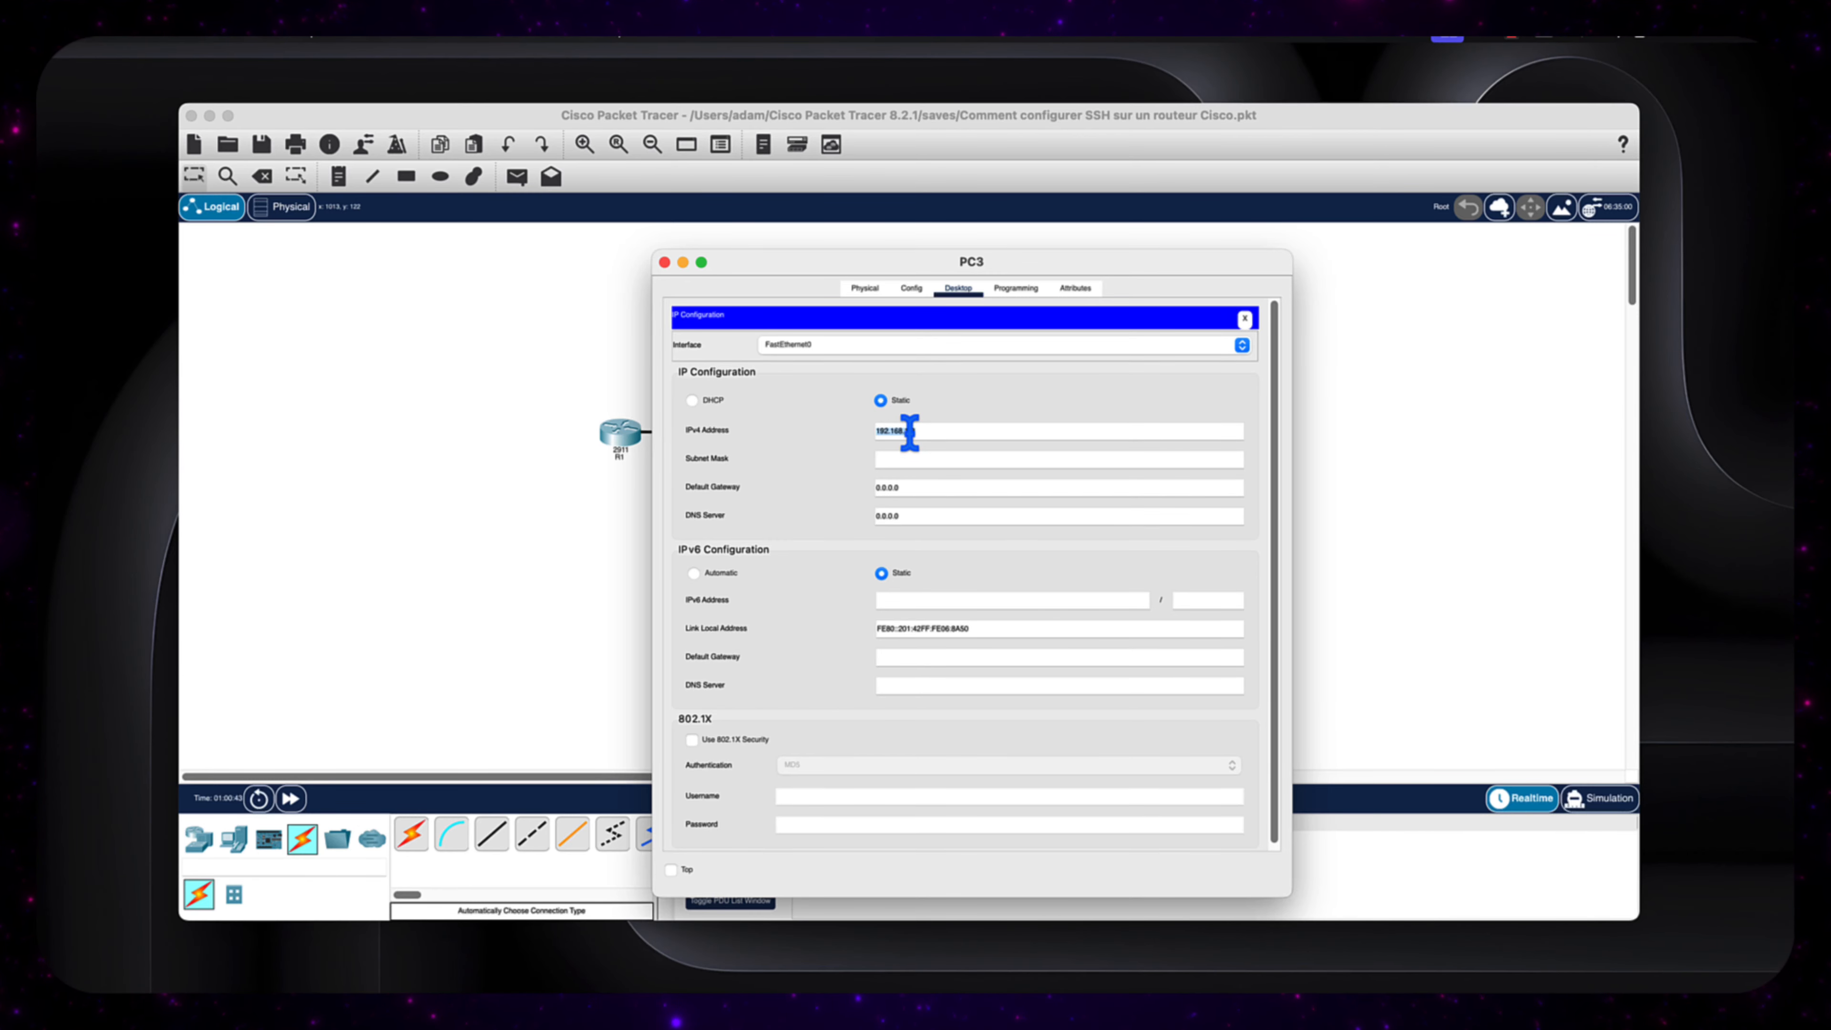
Give PC3 the subnet mask 255.255.255.0 and default gateway 192.168.1.1, and close its window
left_click(912, 460)
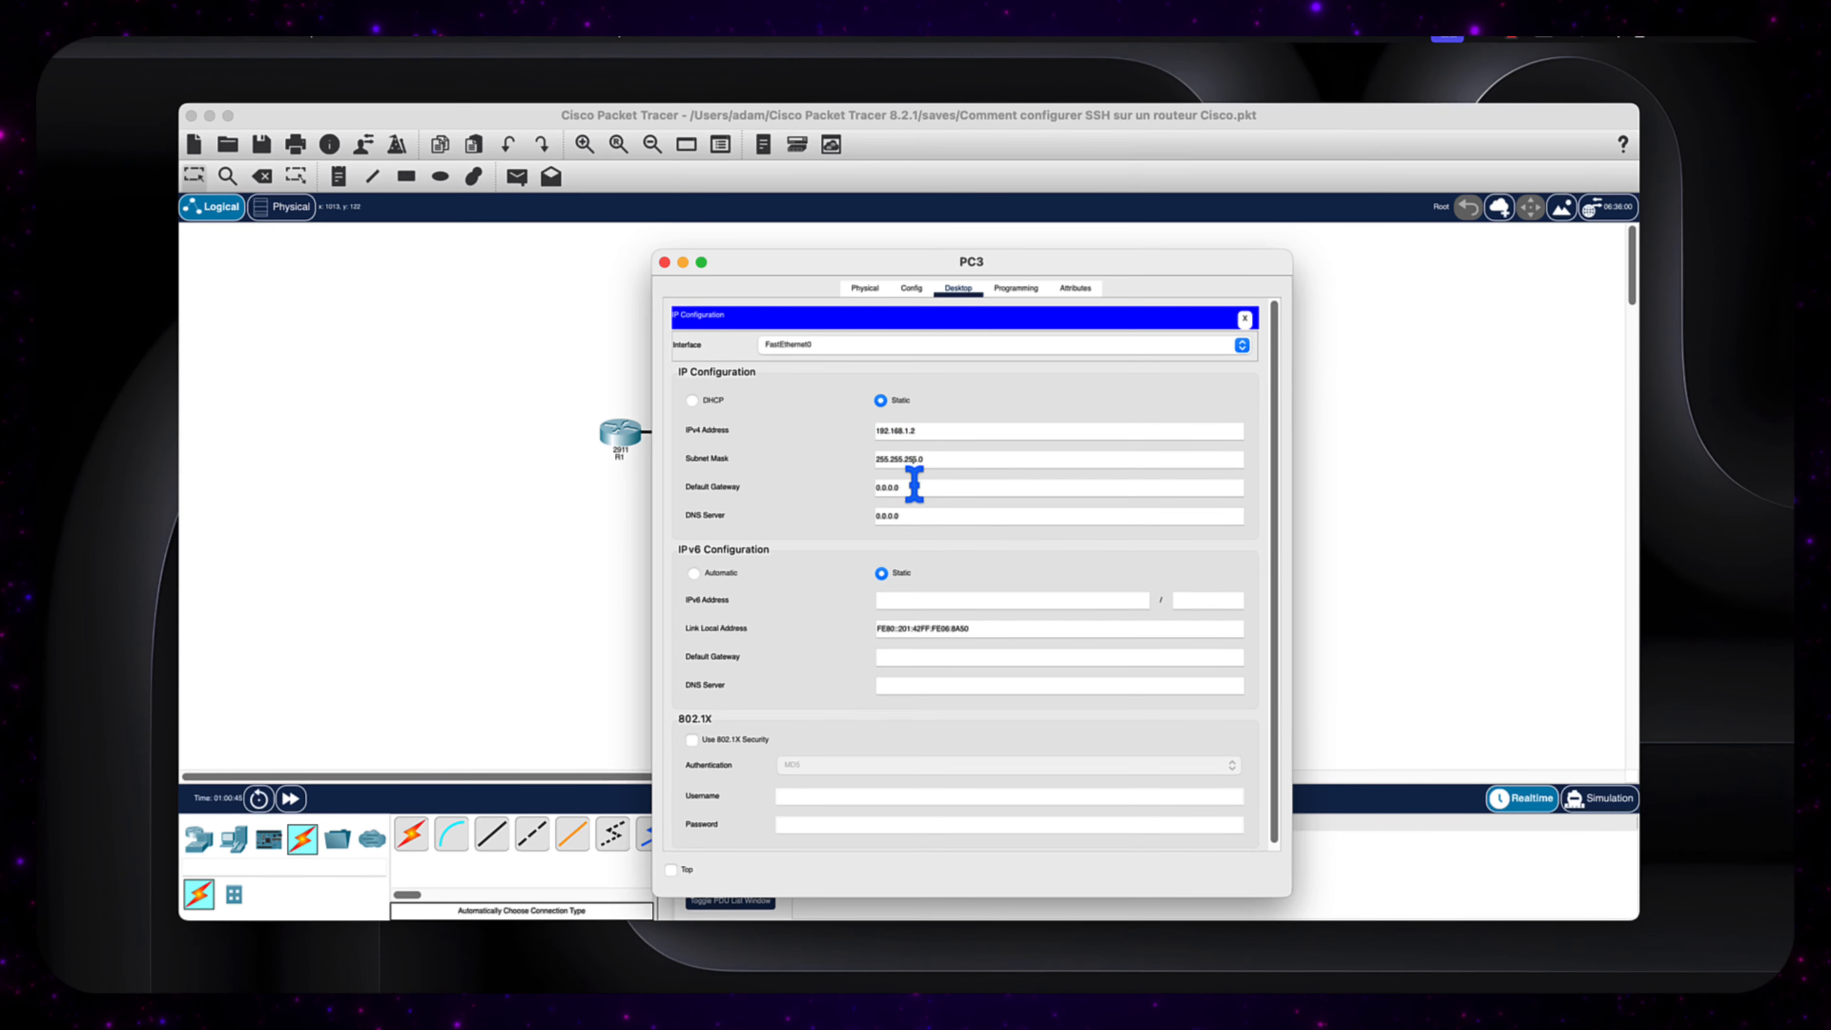
key("BackSpace")
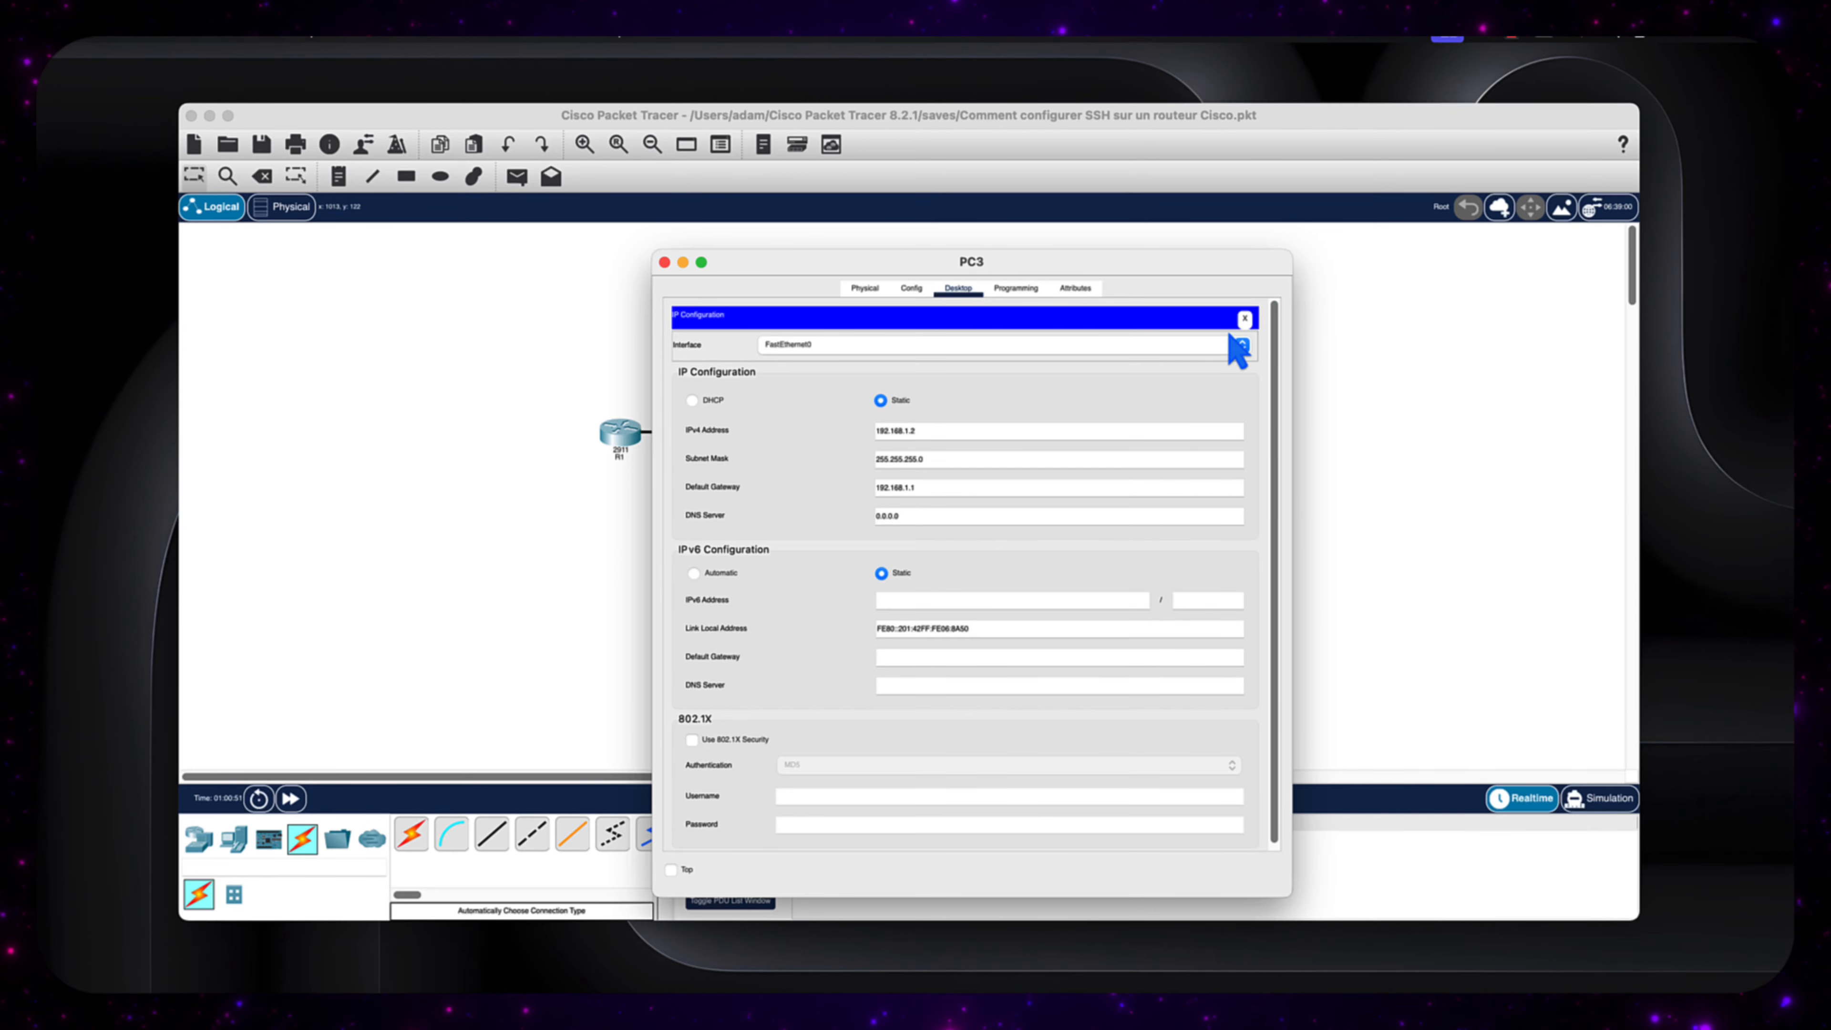
left_click(1246, 318)
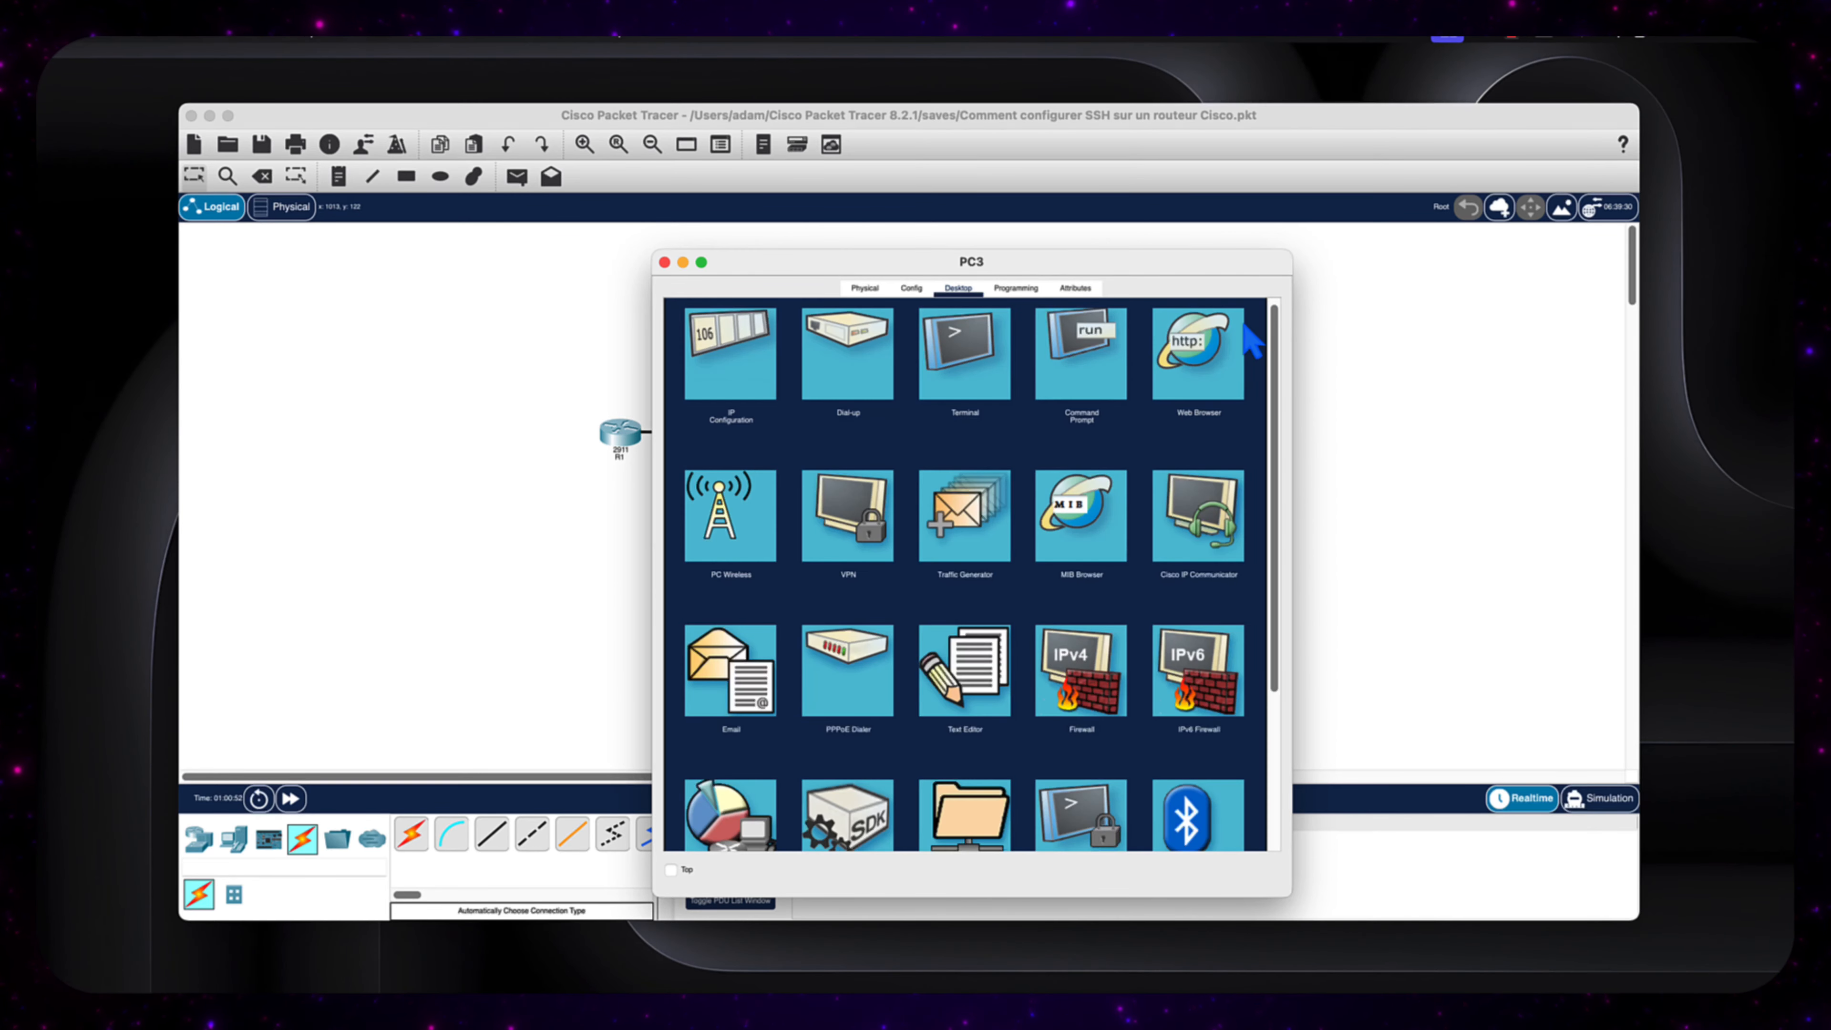
left_click(664, 263)
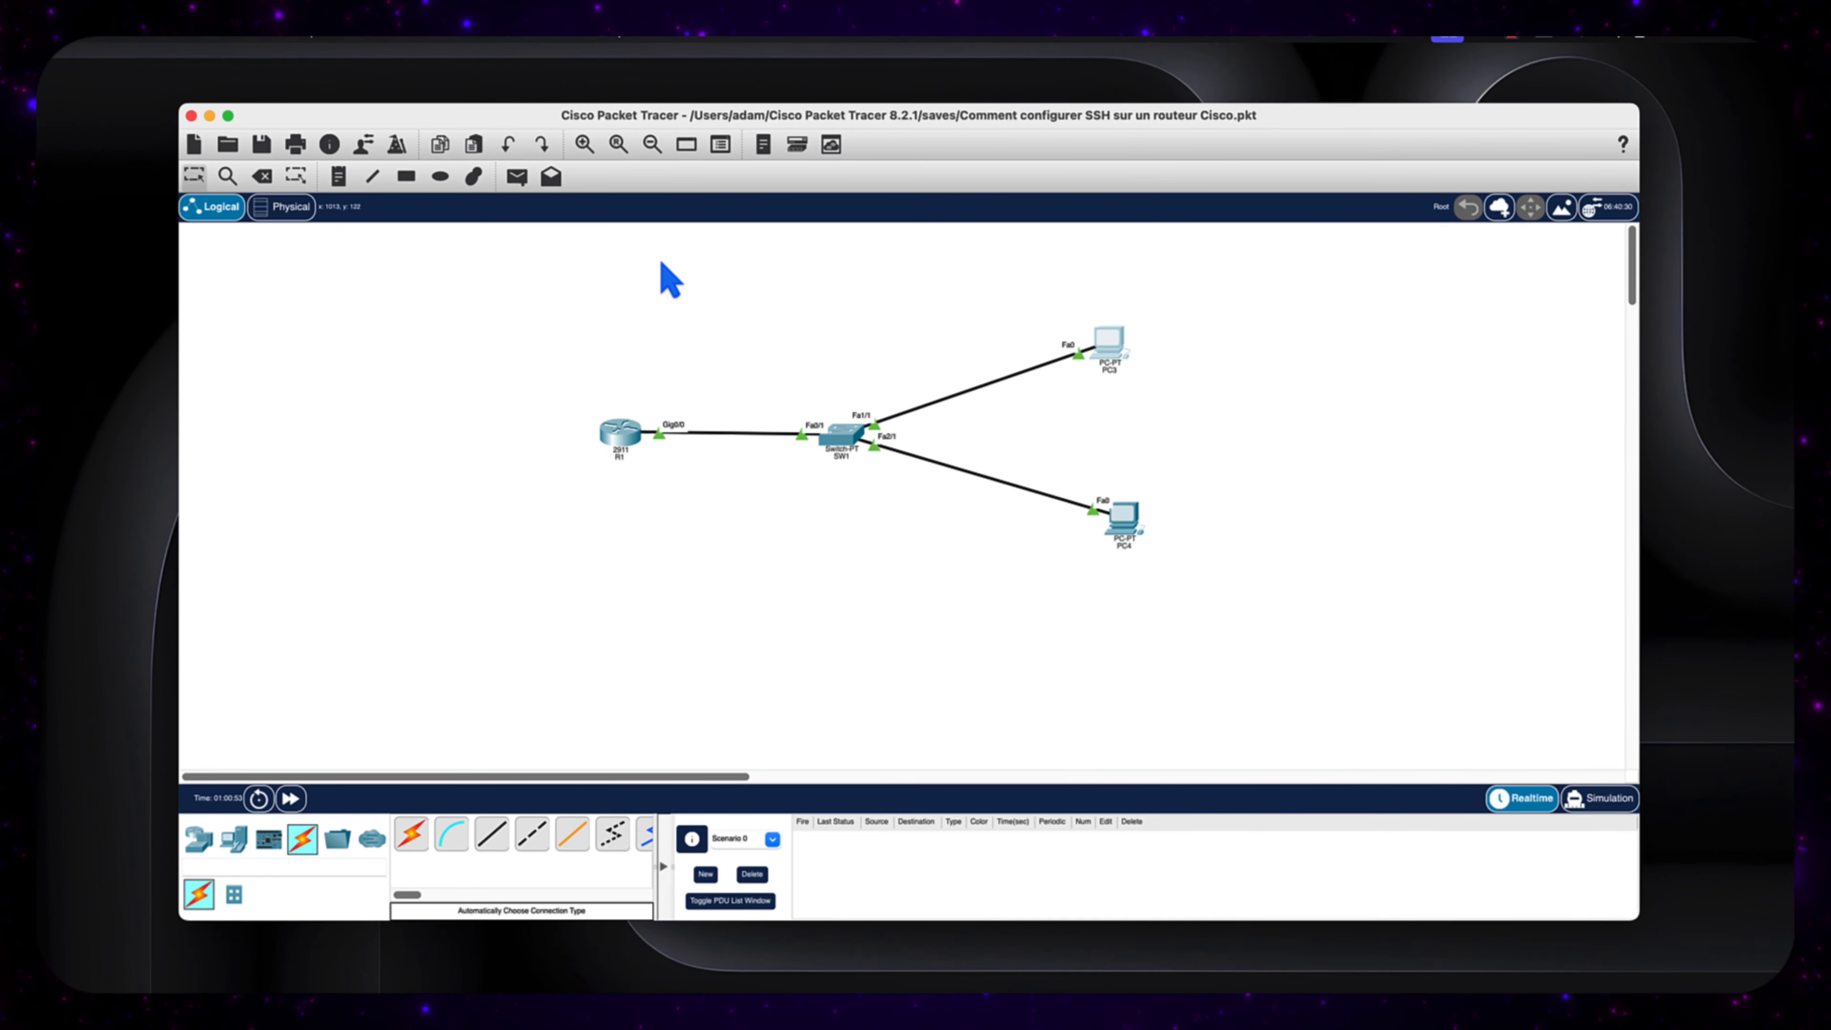
Open PC4's IP configuration and assign it the static IPv4 address 192.168.1.3
left_click(1123, 525)
left_click(960, 289)
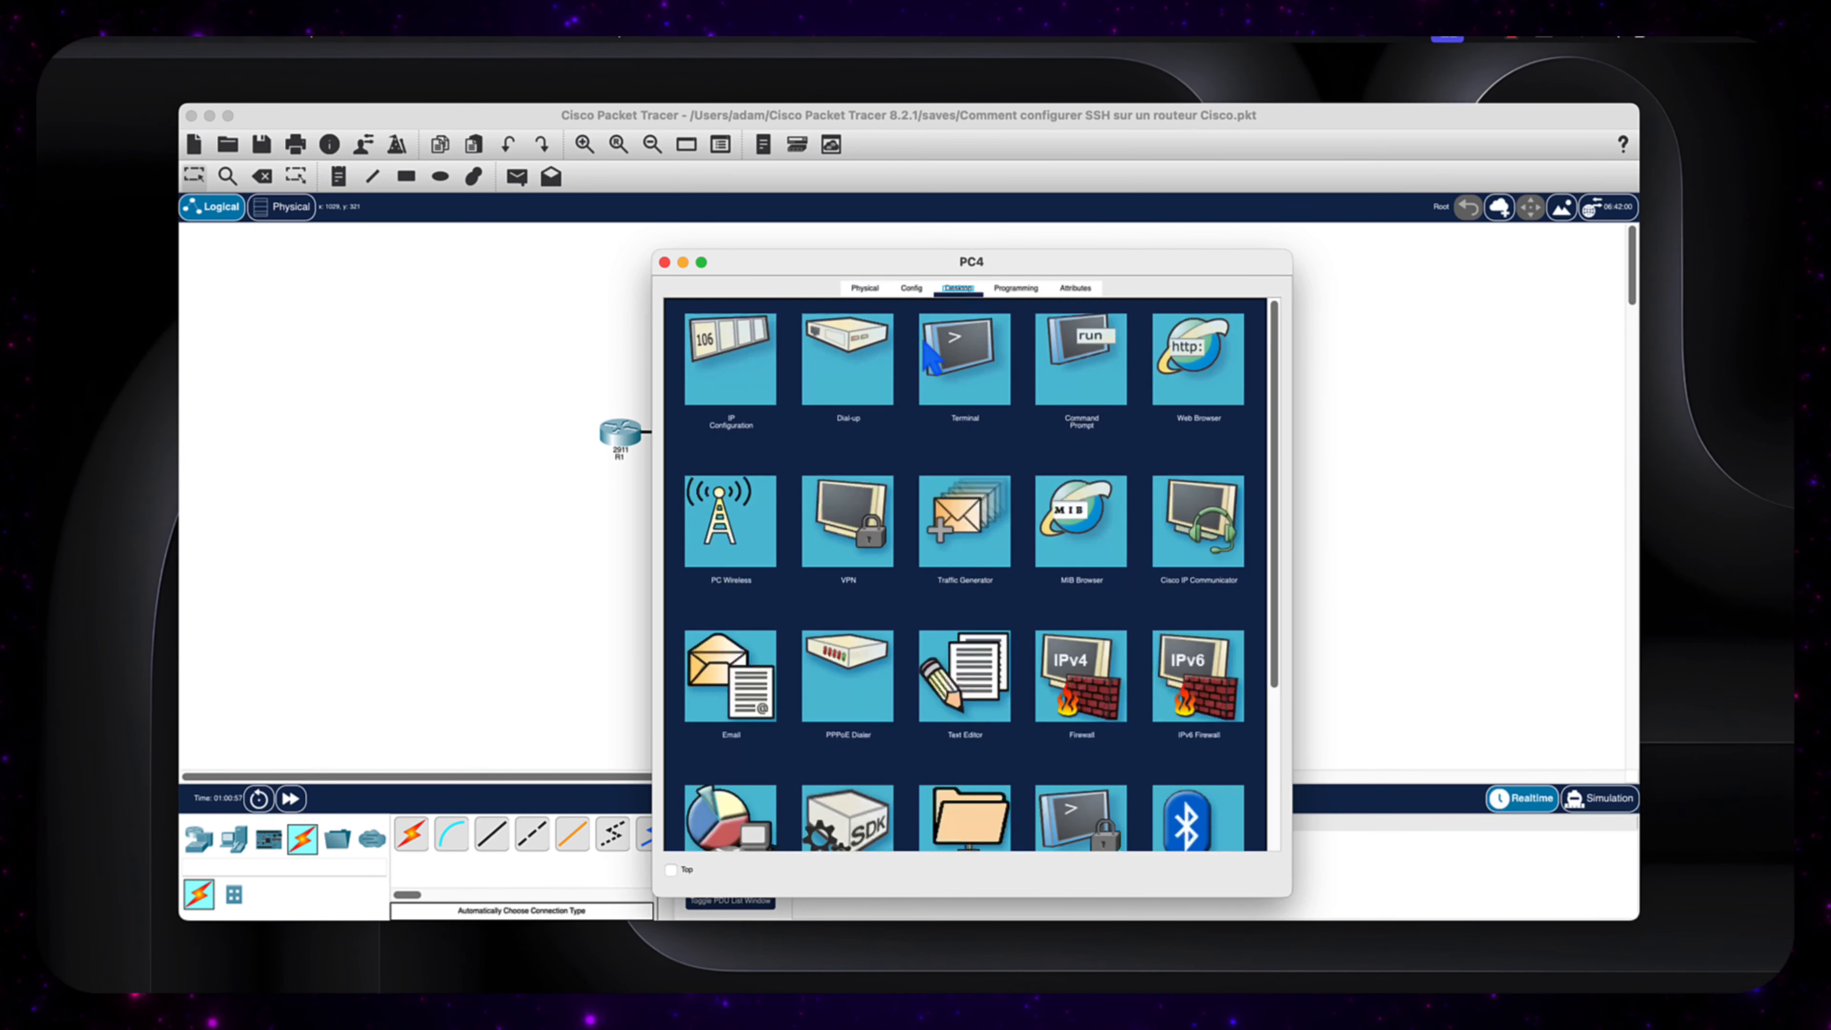
left_click(730, 368)
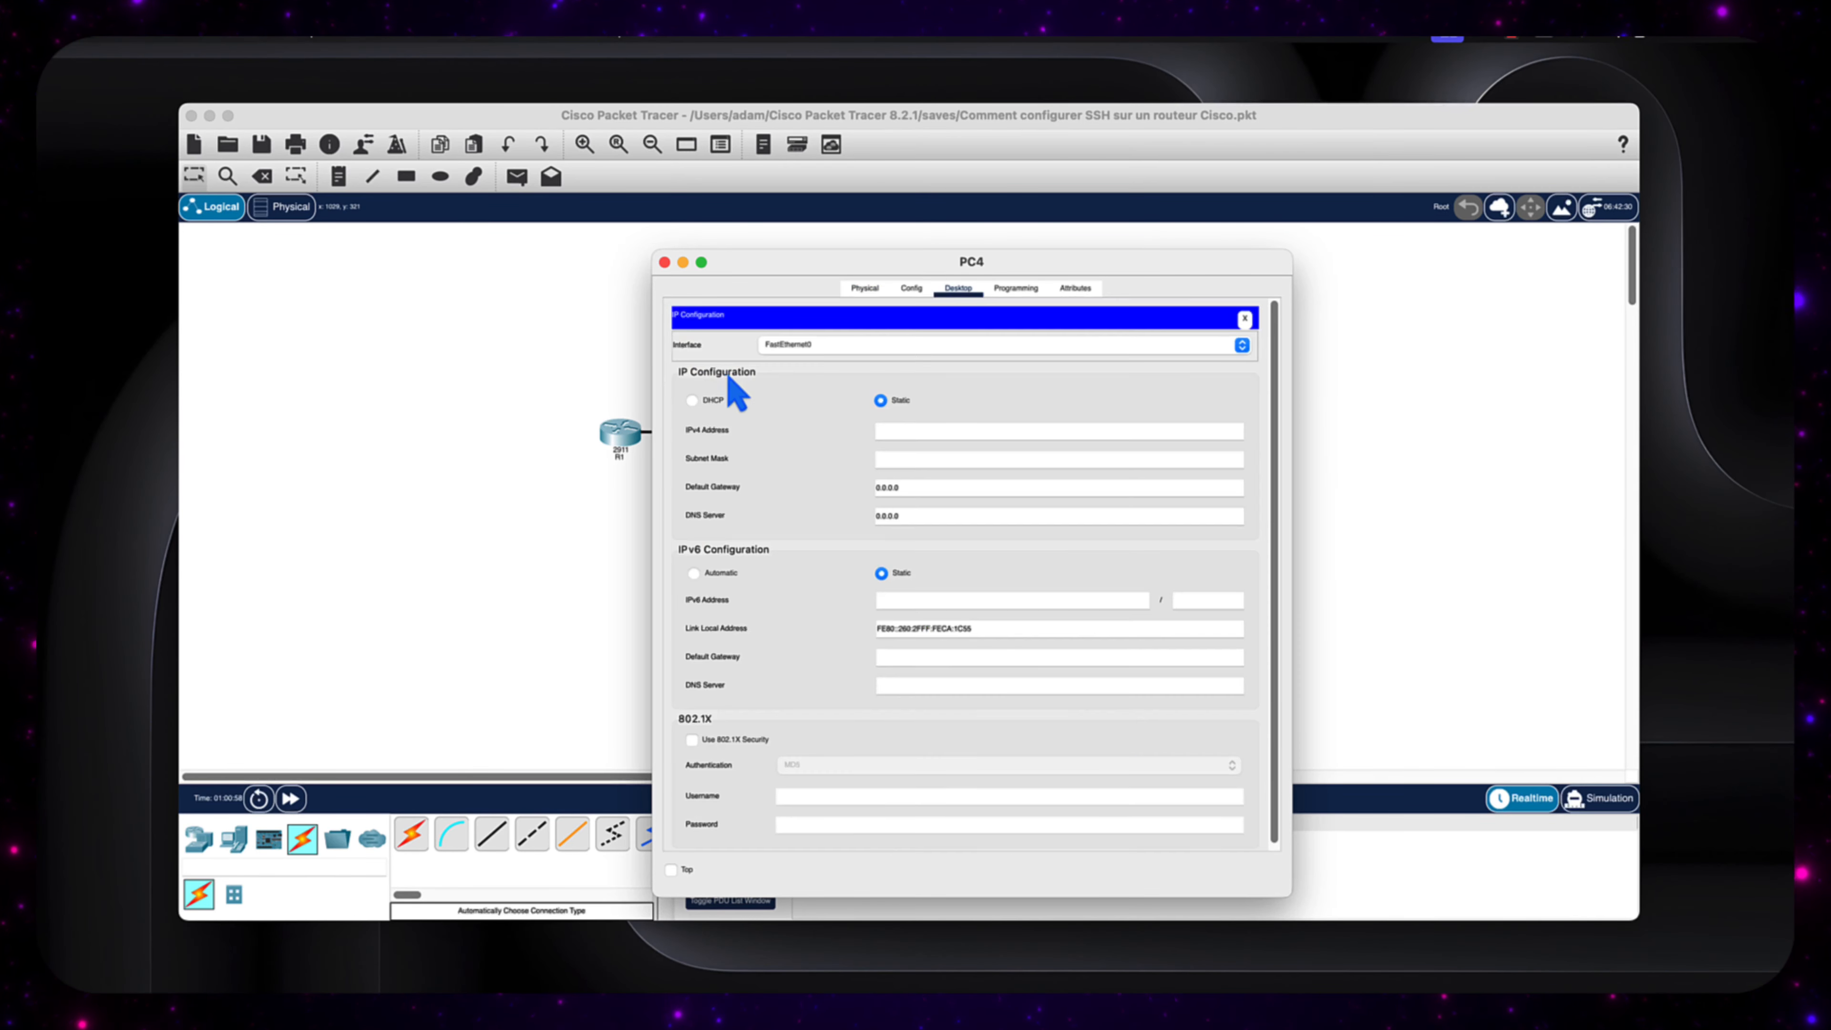
left_click(900, 430)
type("192.168.1.2")
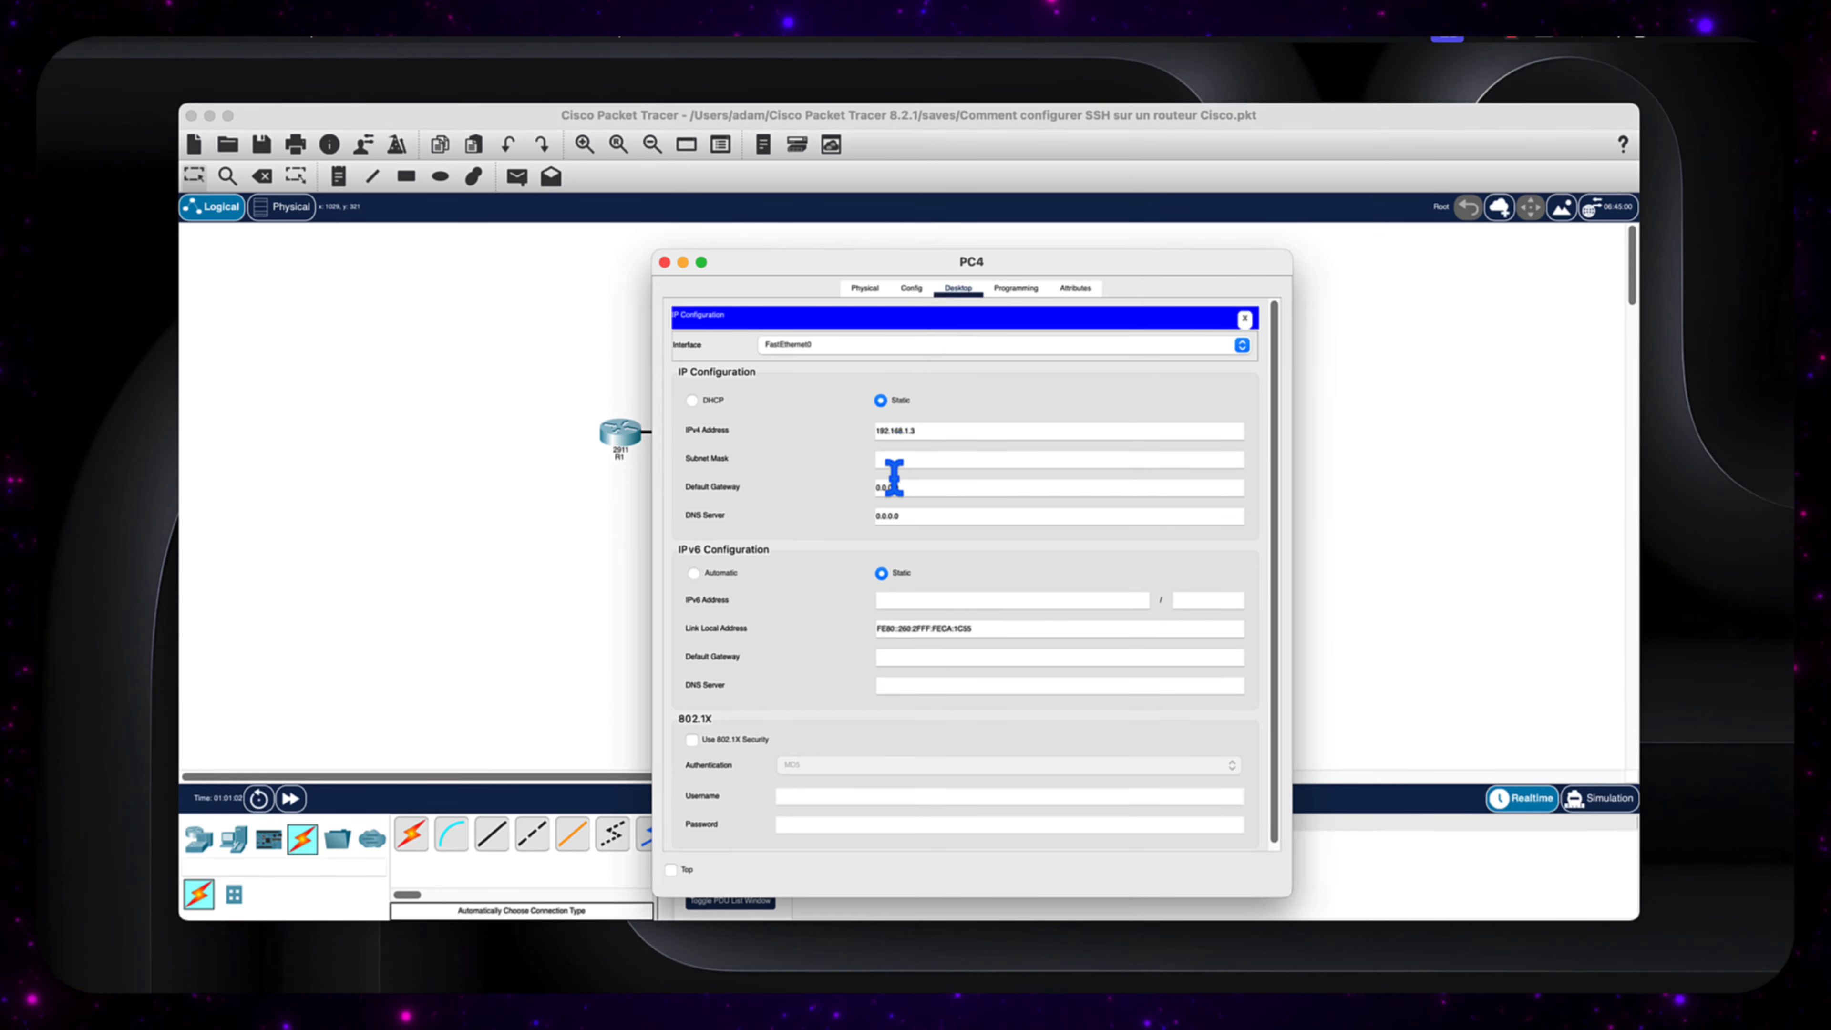
Give PC4 the subnet mask 255.255.255.0 and default gateway 192.168.1.1, and close its IP configuration
left_click(896, 460)
double_click(909, 489)
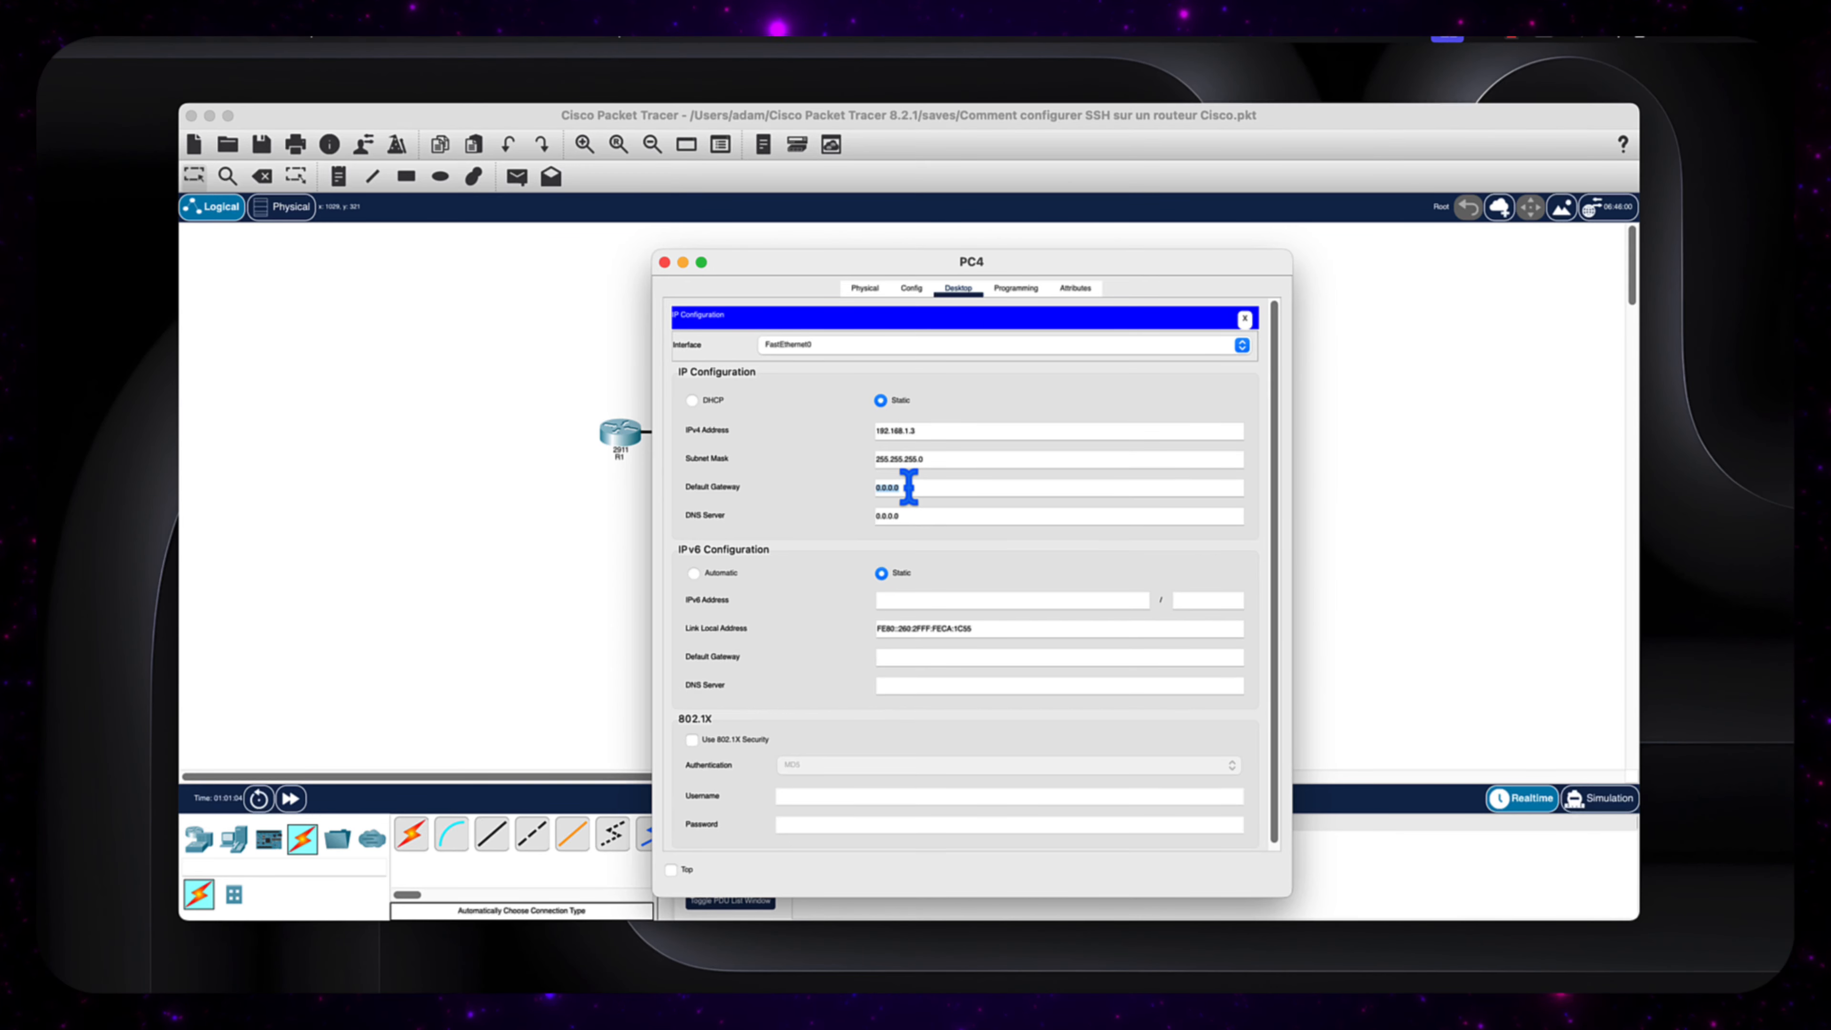
type("192.168.1.2")
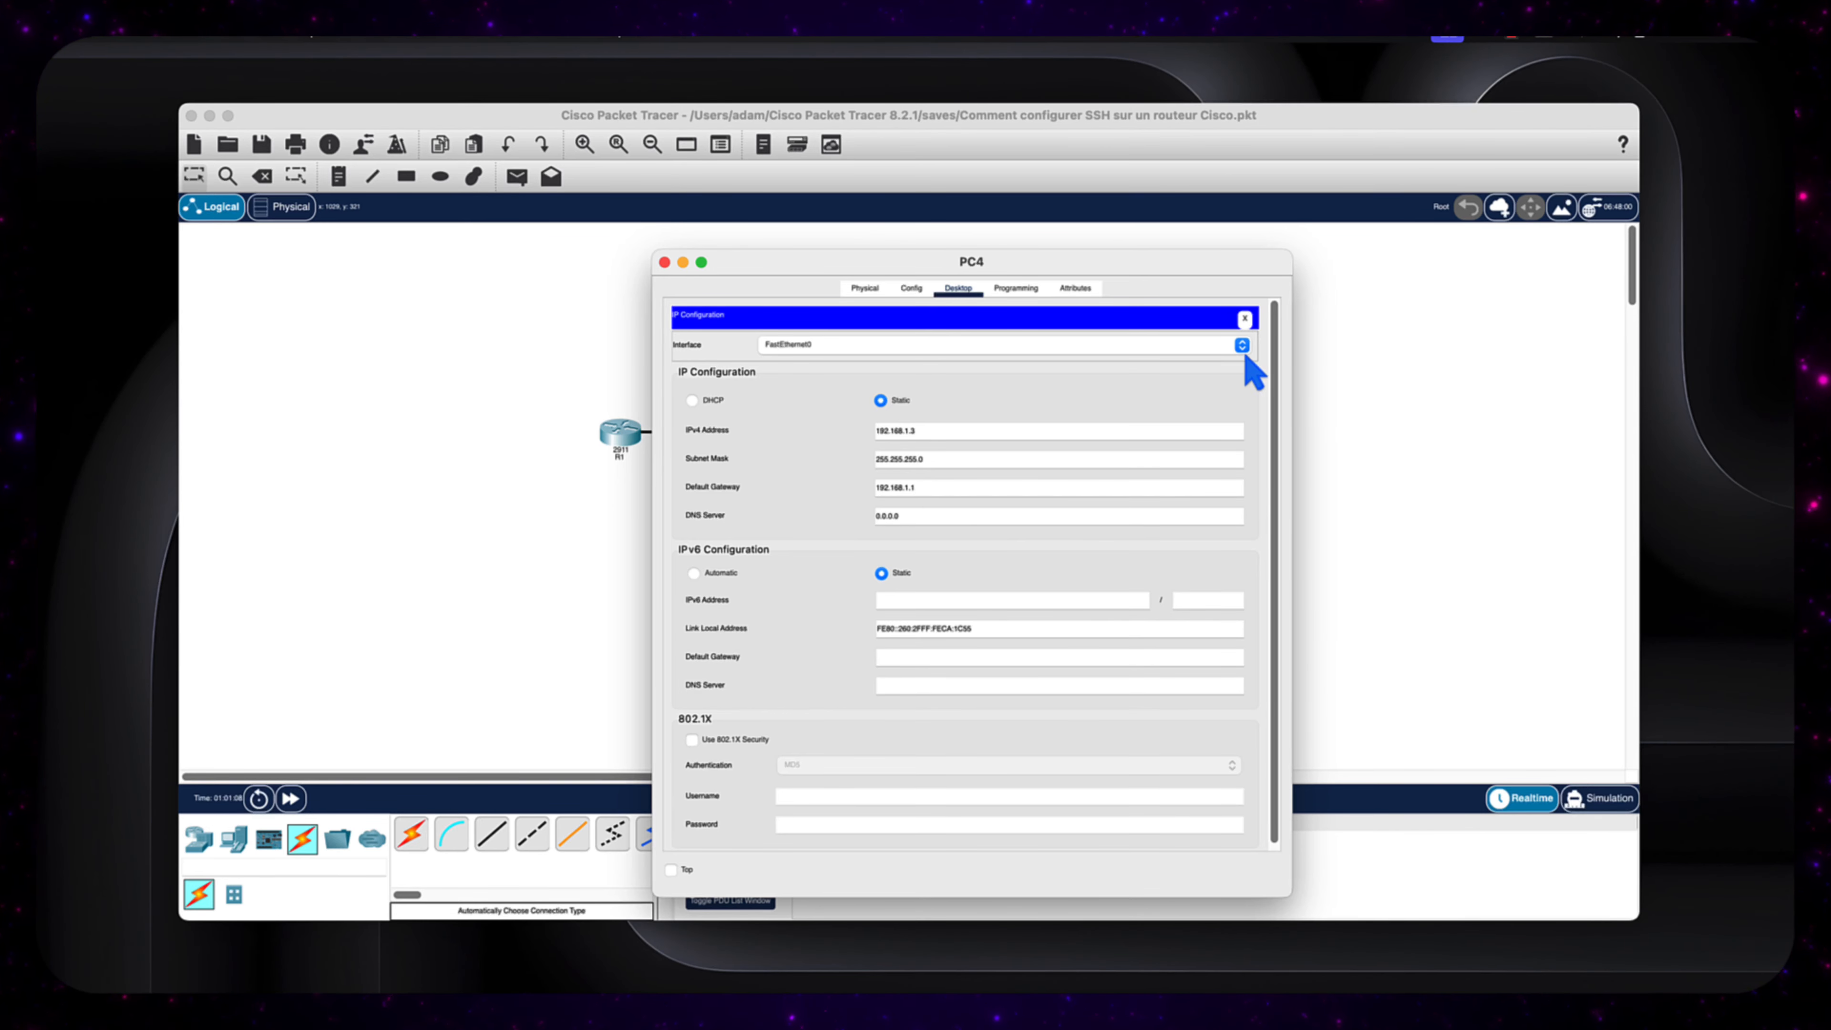
left_click(1246, 319)
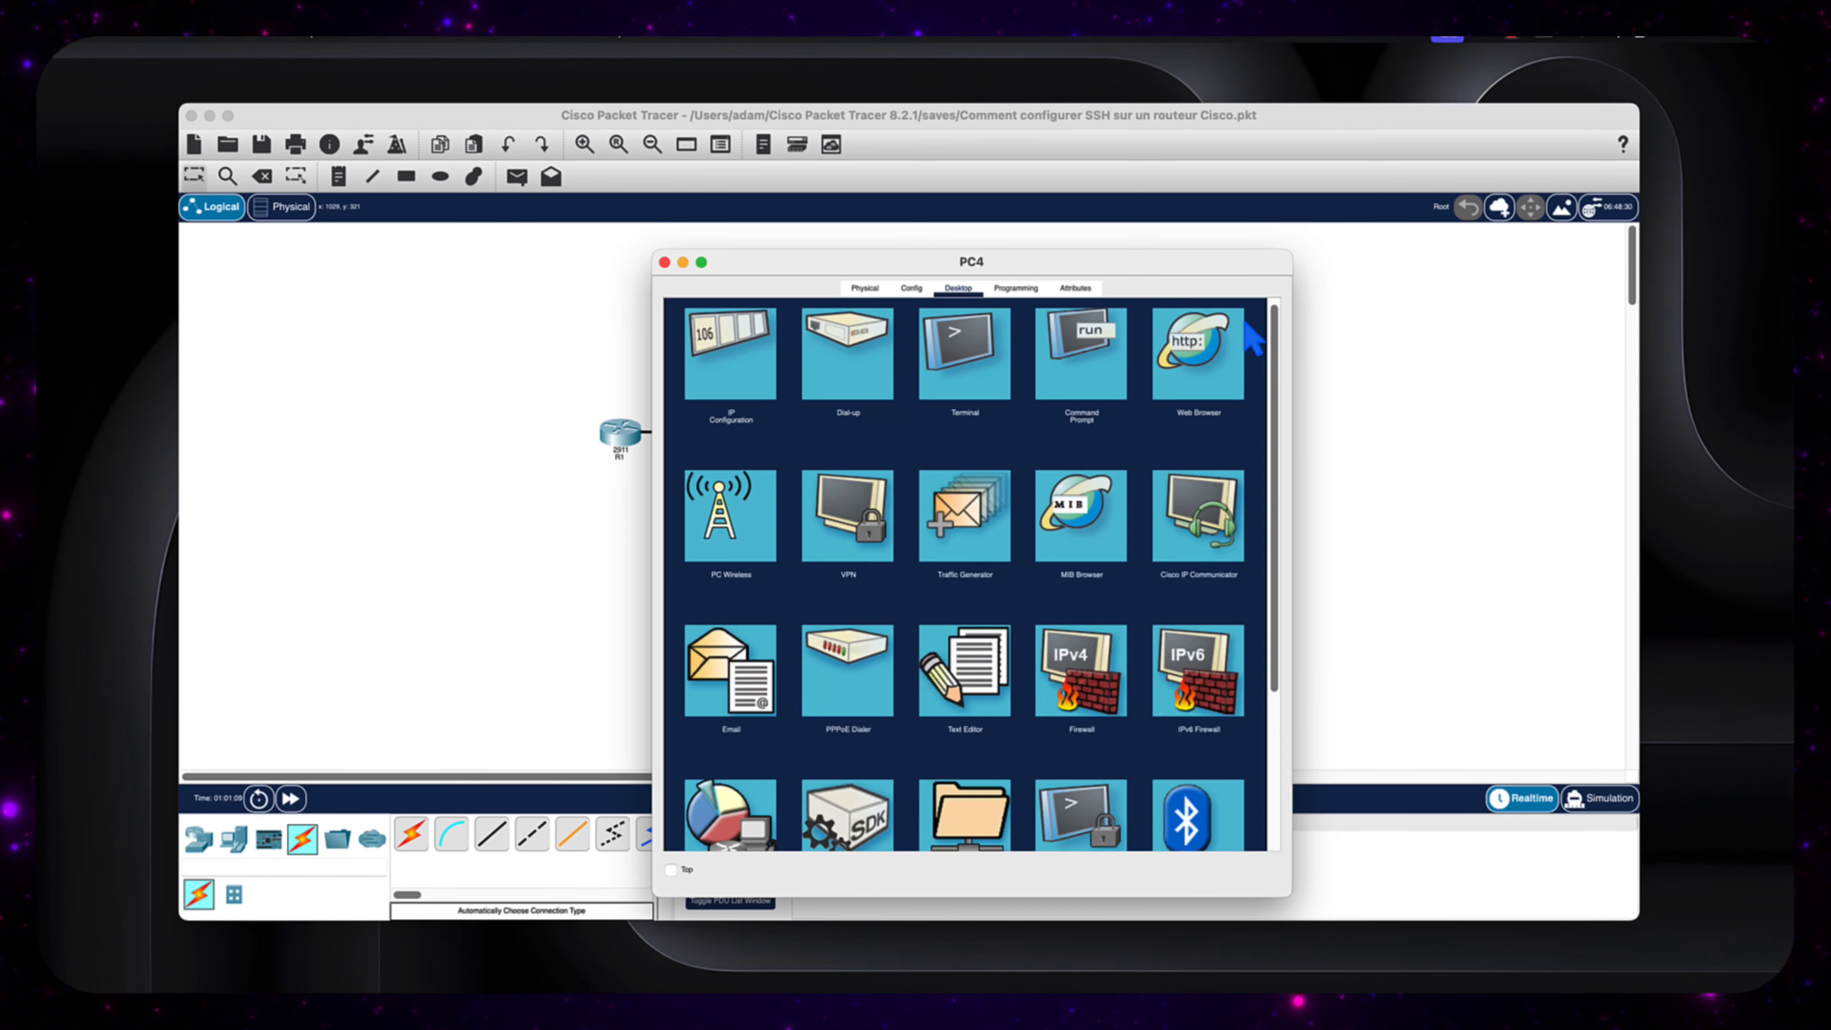
Close PC4's window and open the Command Prompt on PC3
left_click(664, 261)
left_click(1109, 345)
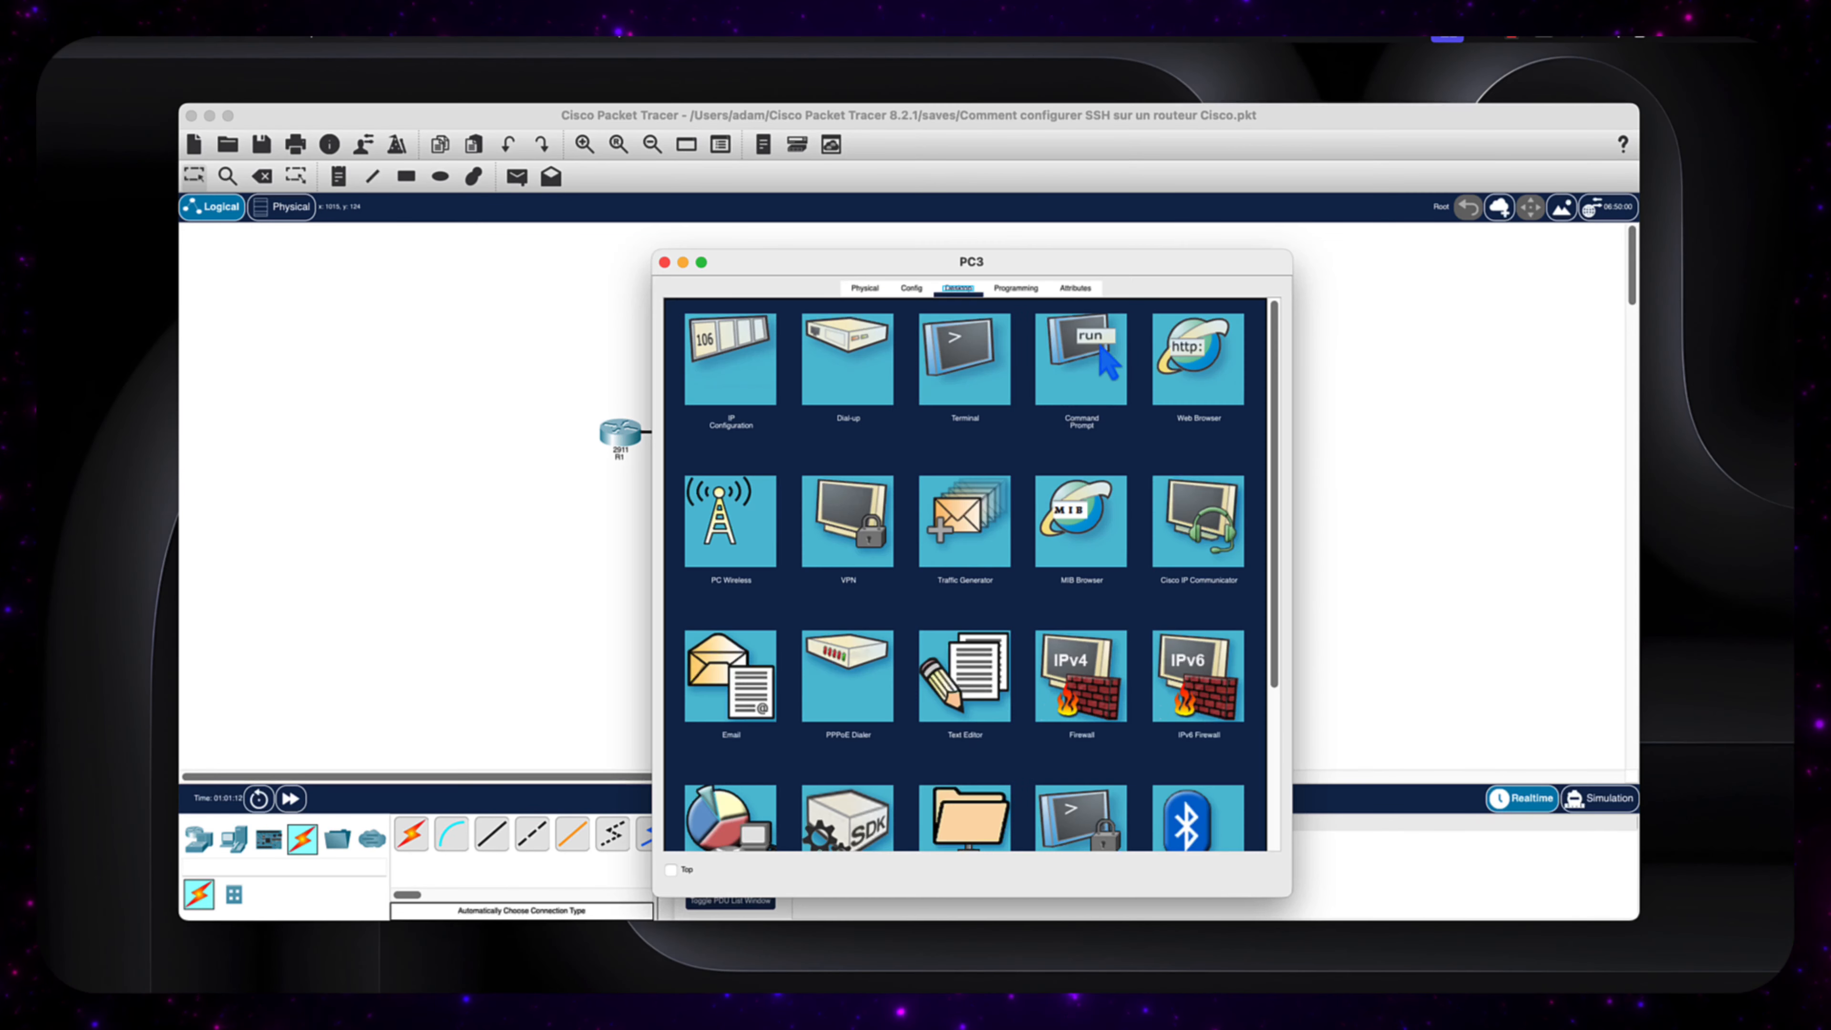
left_click(1078, 371)
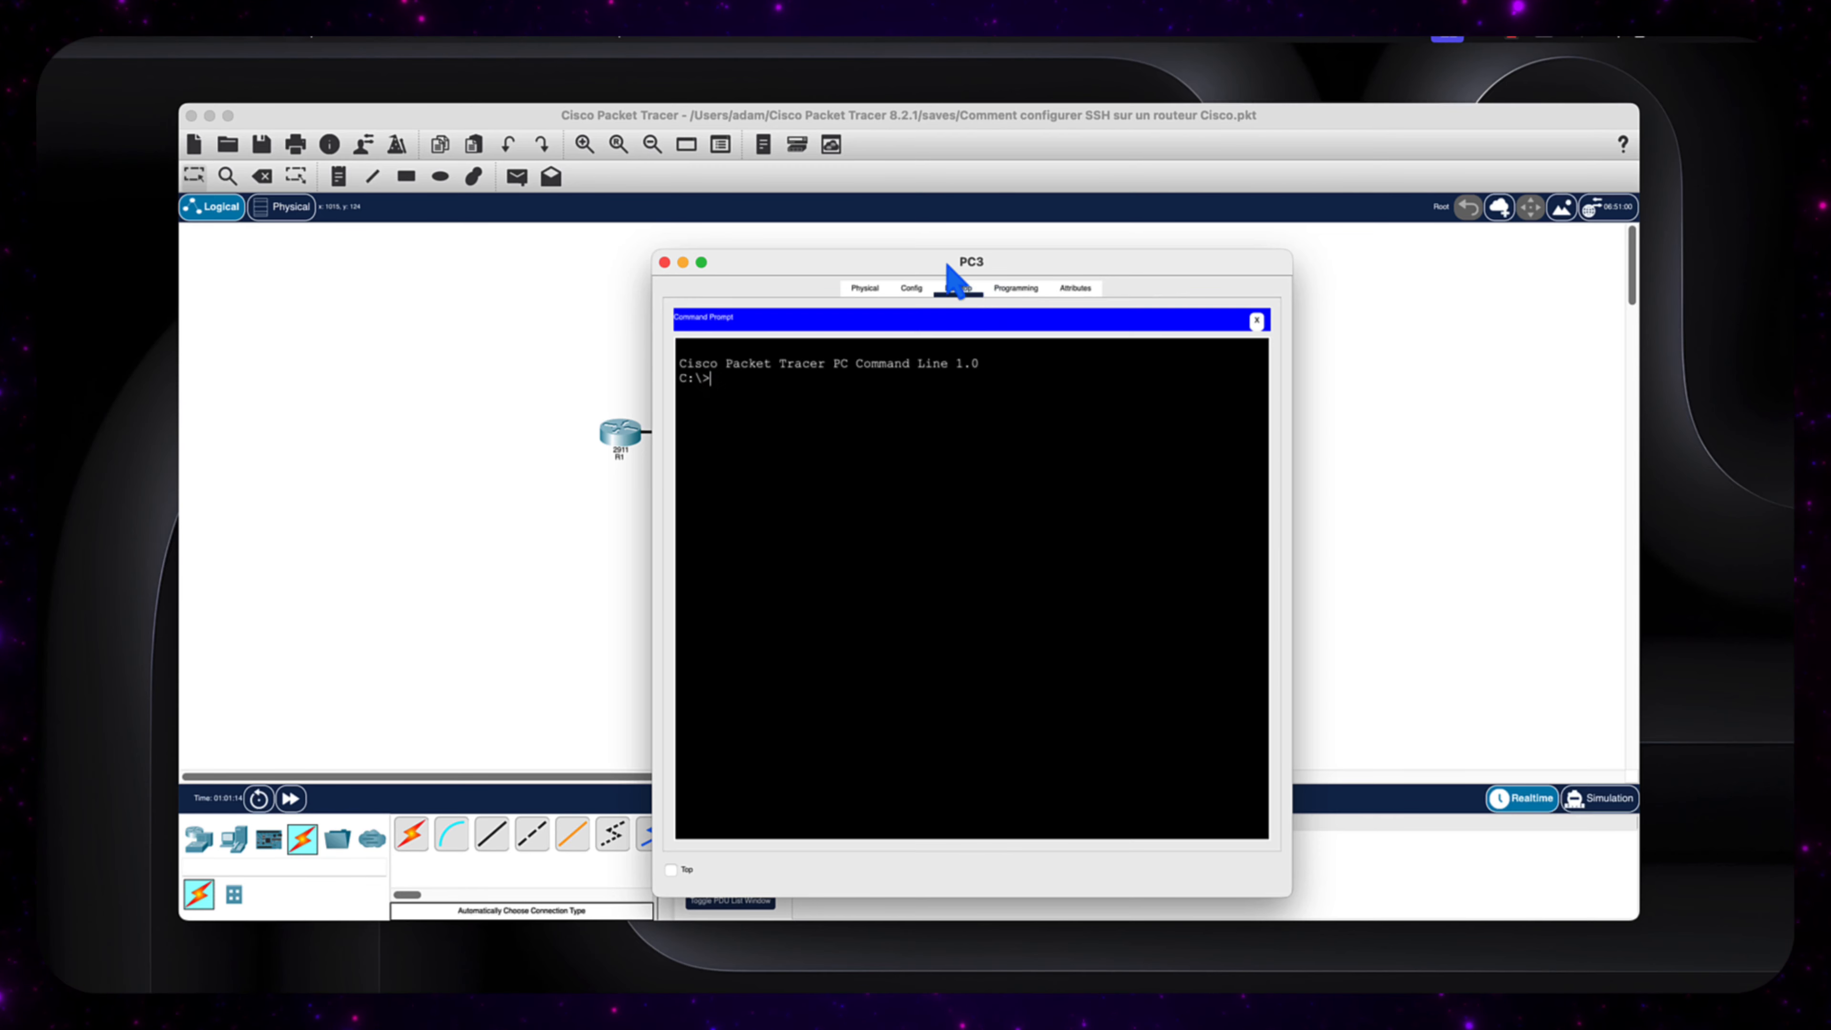
left_click_drag(917, 249, 968, 218)
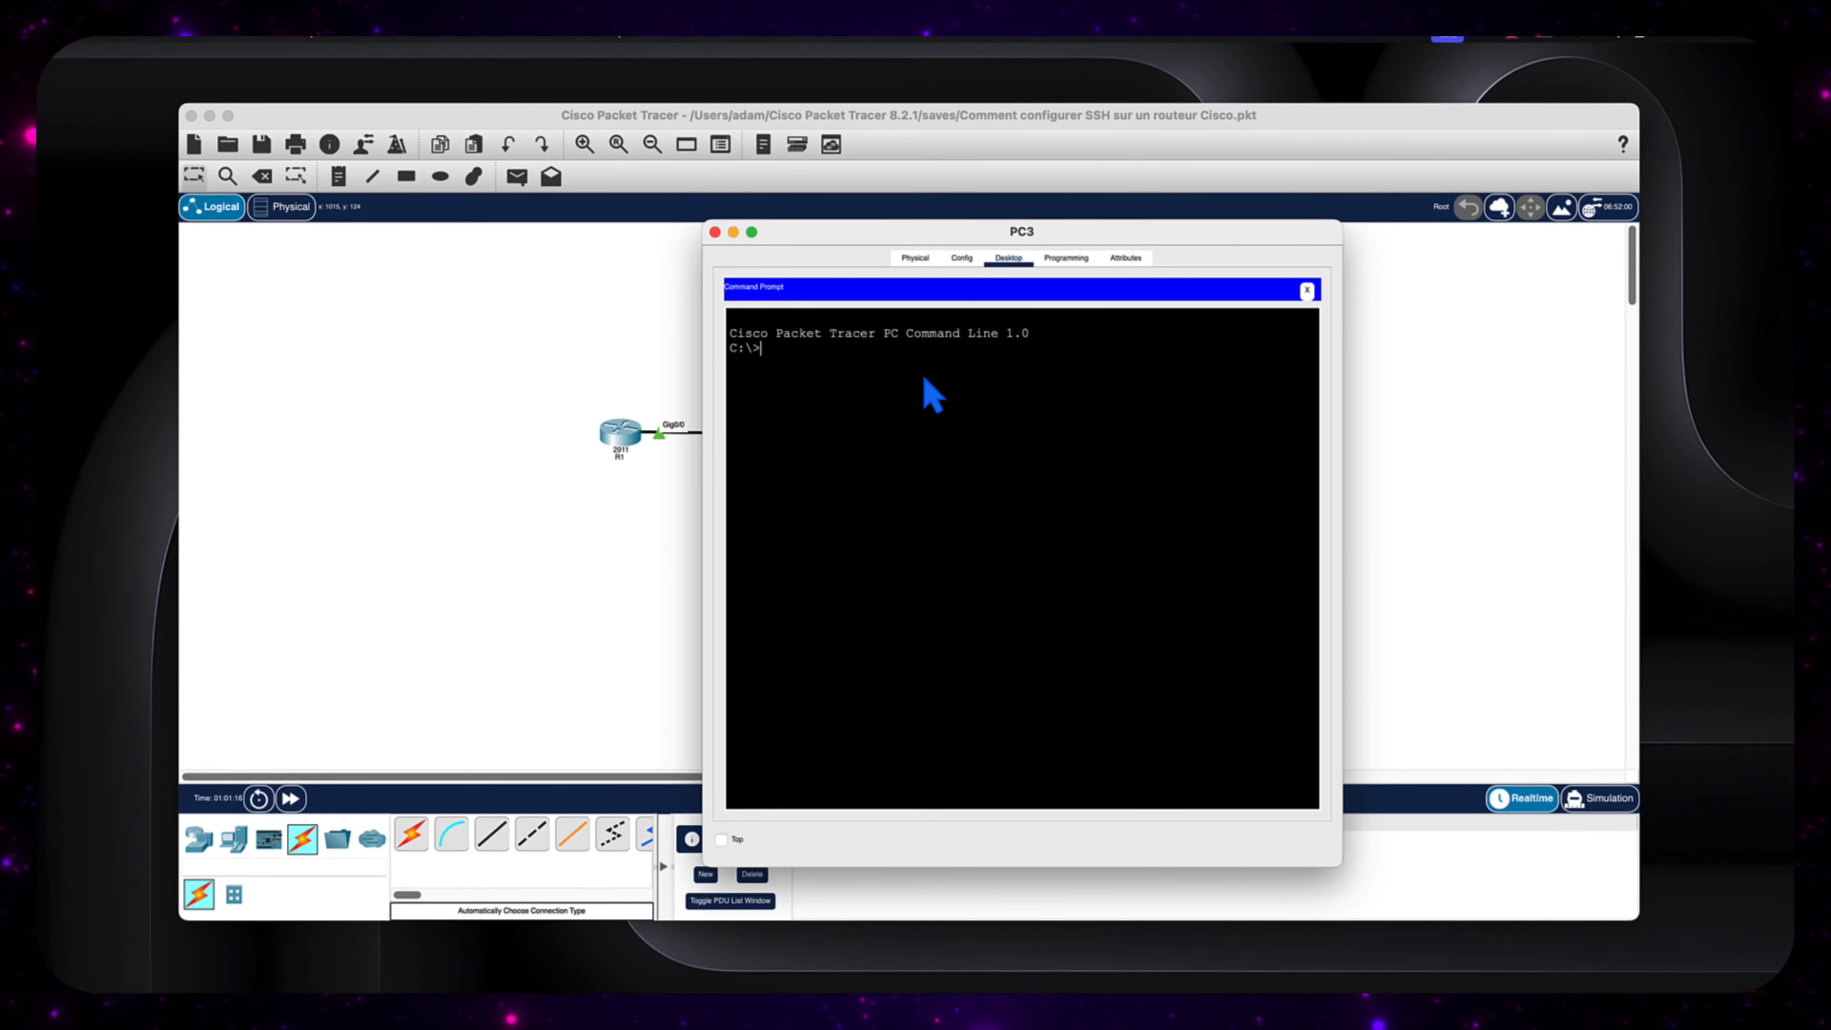
Ping the router at 192.168.1.1 from PC3's Command Prompt
type("ping")
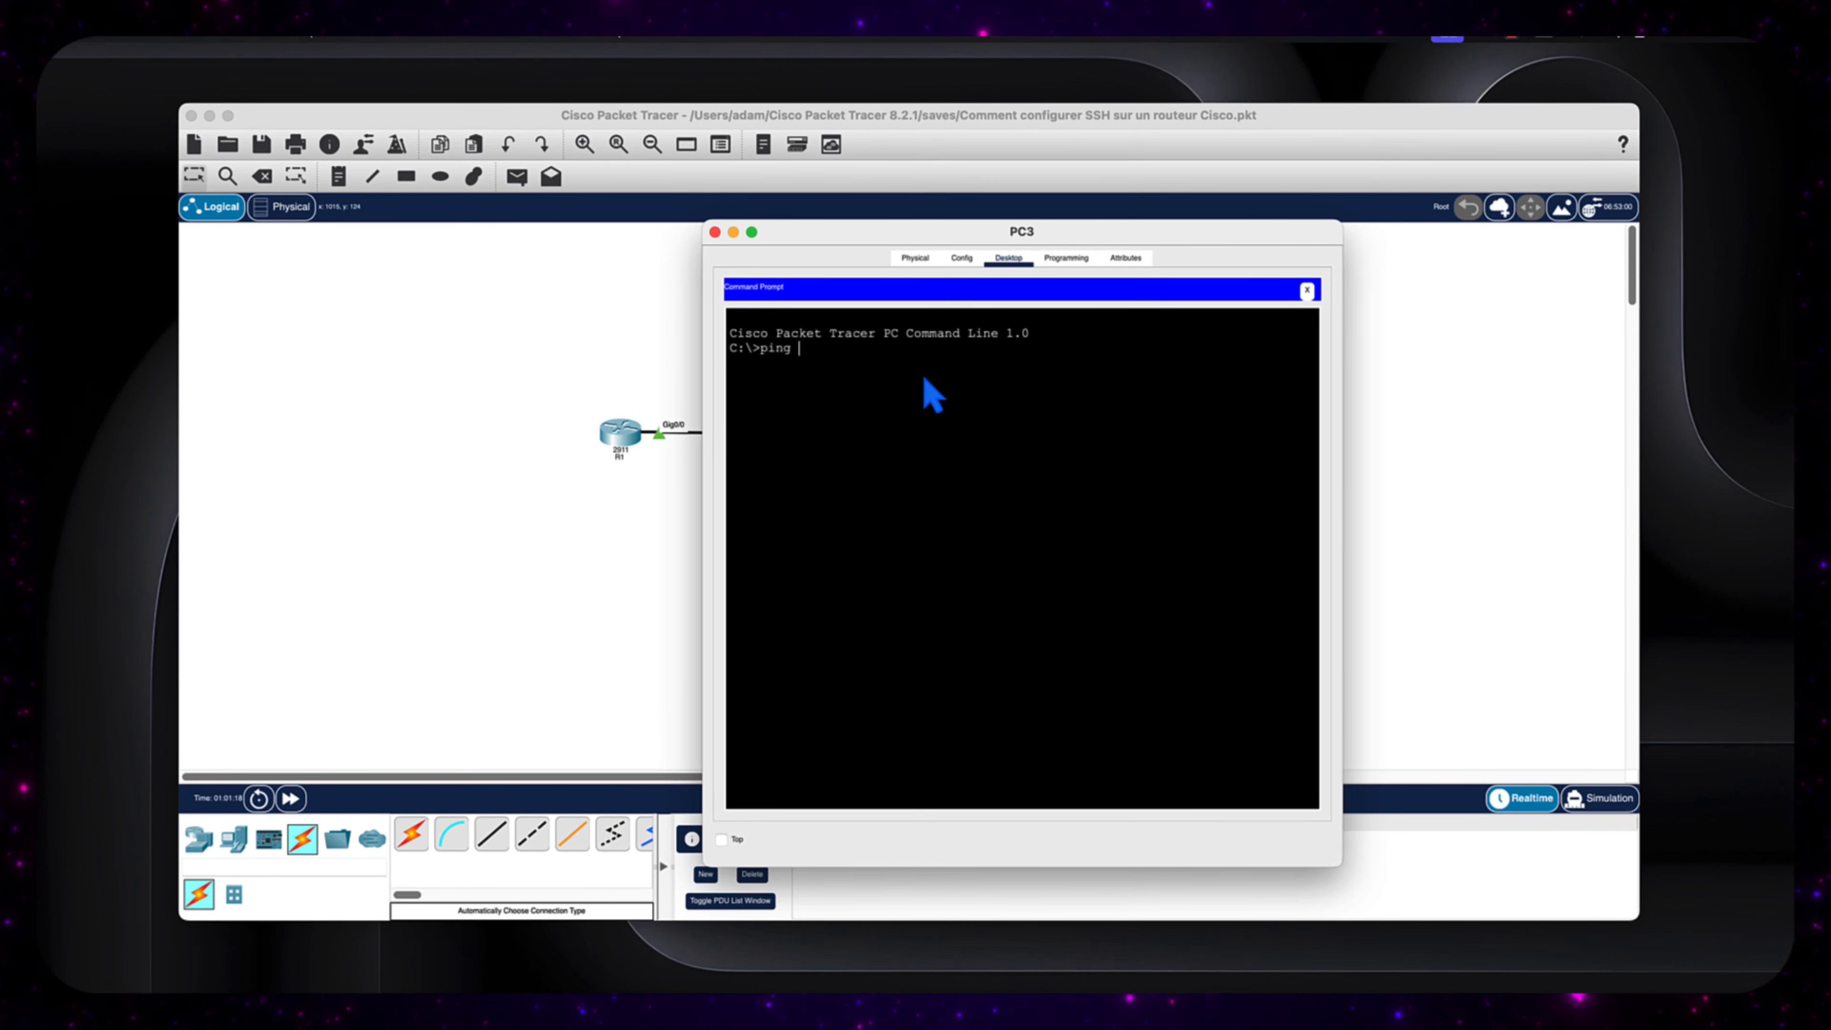
key("BackSpace")
key("BackSpace")
key("BackSpace")
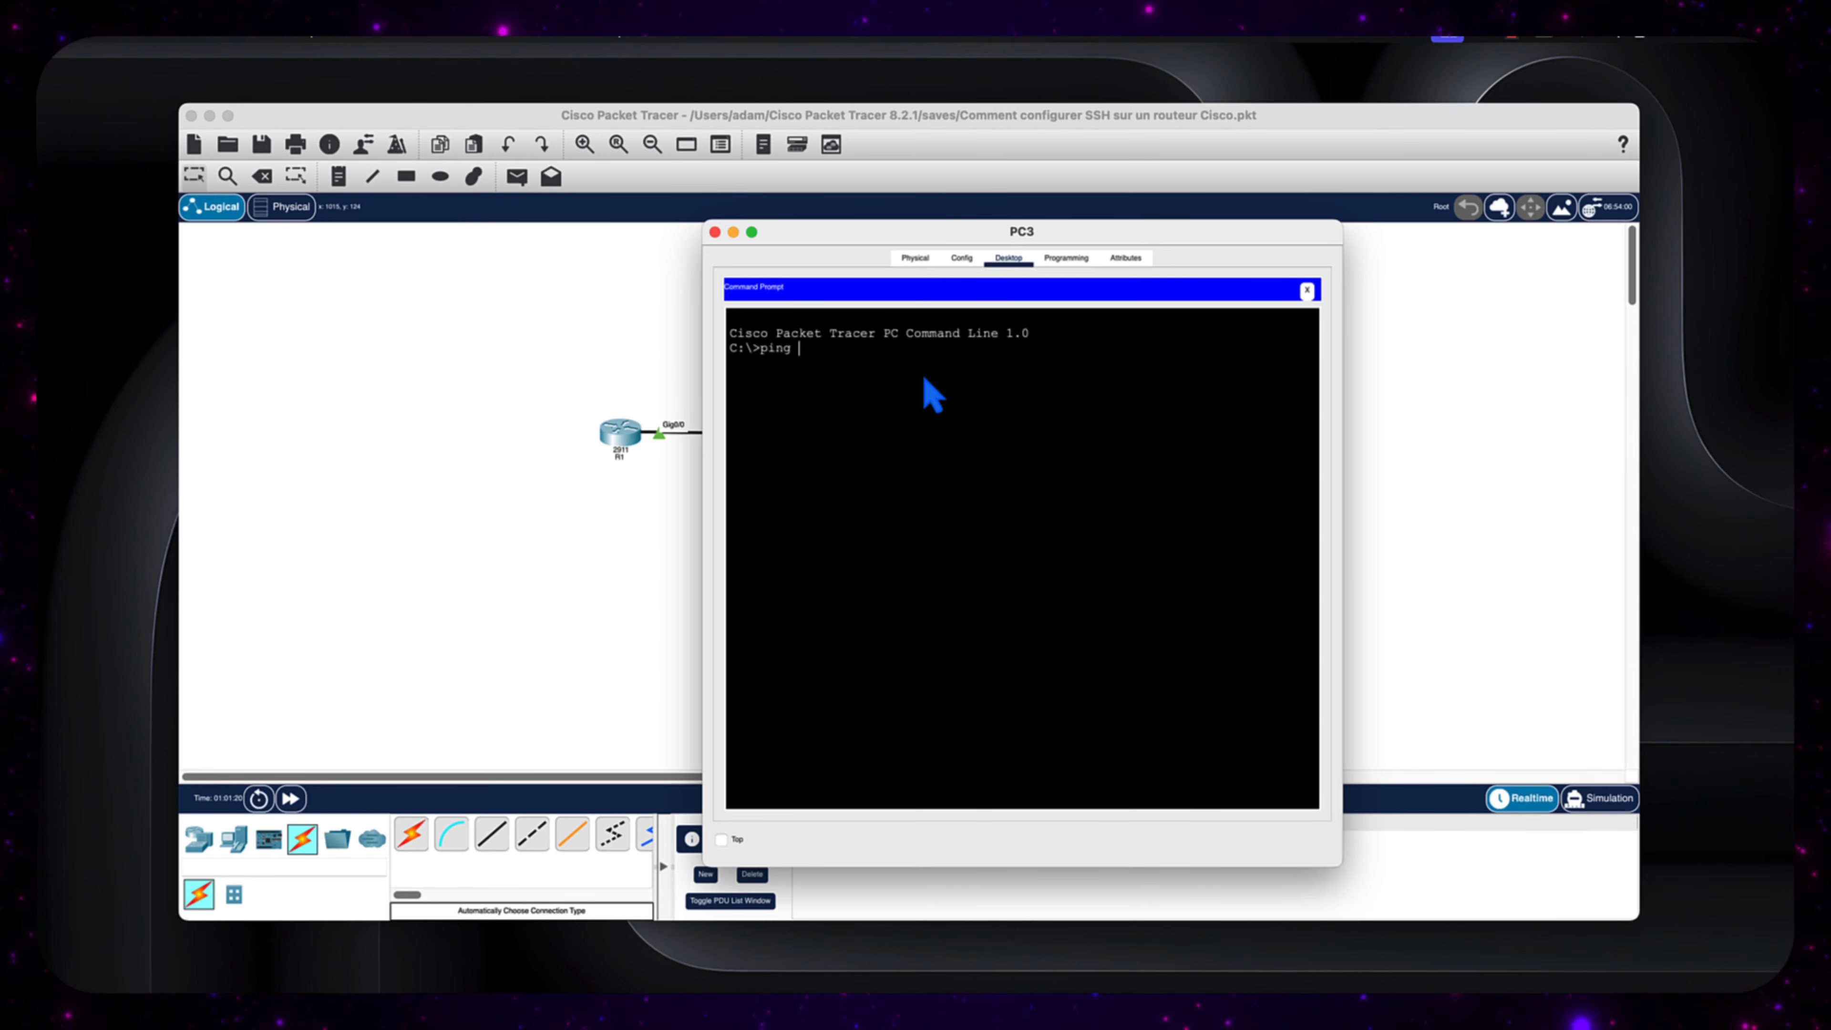
type("192.")
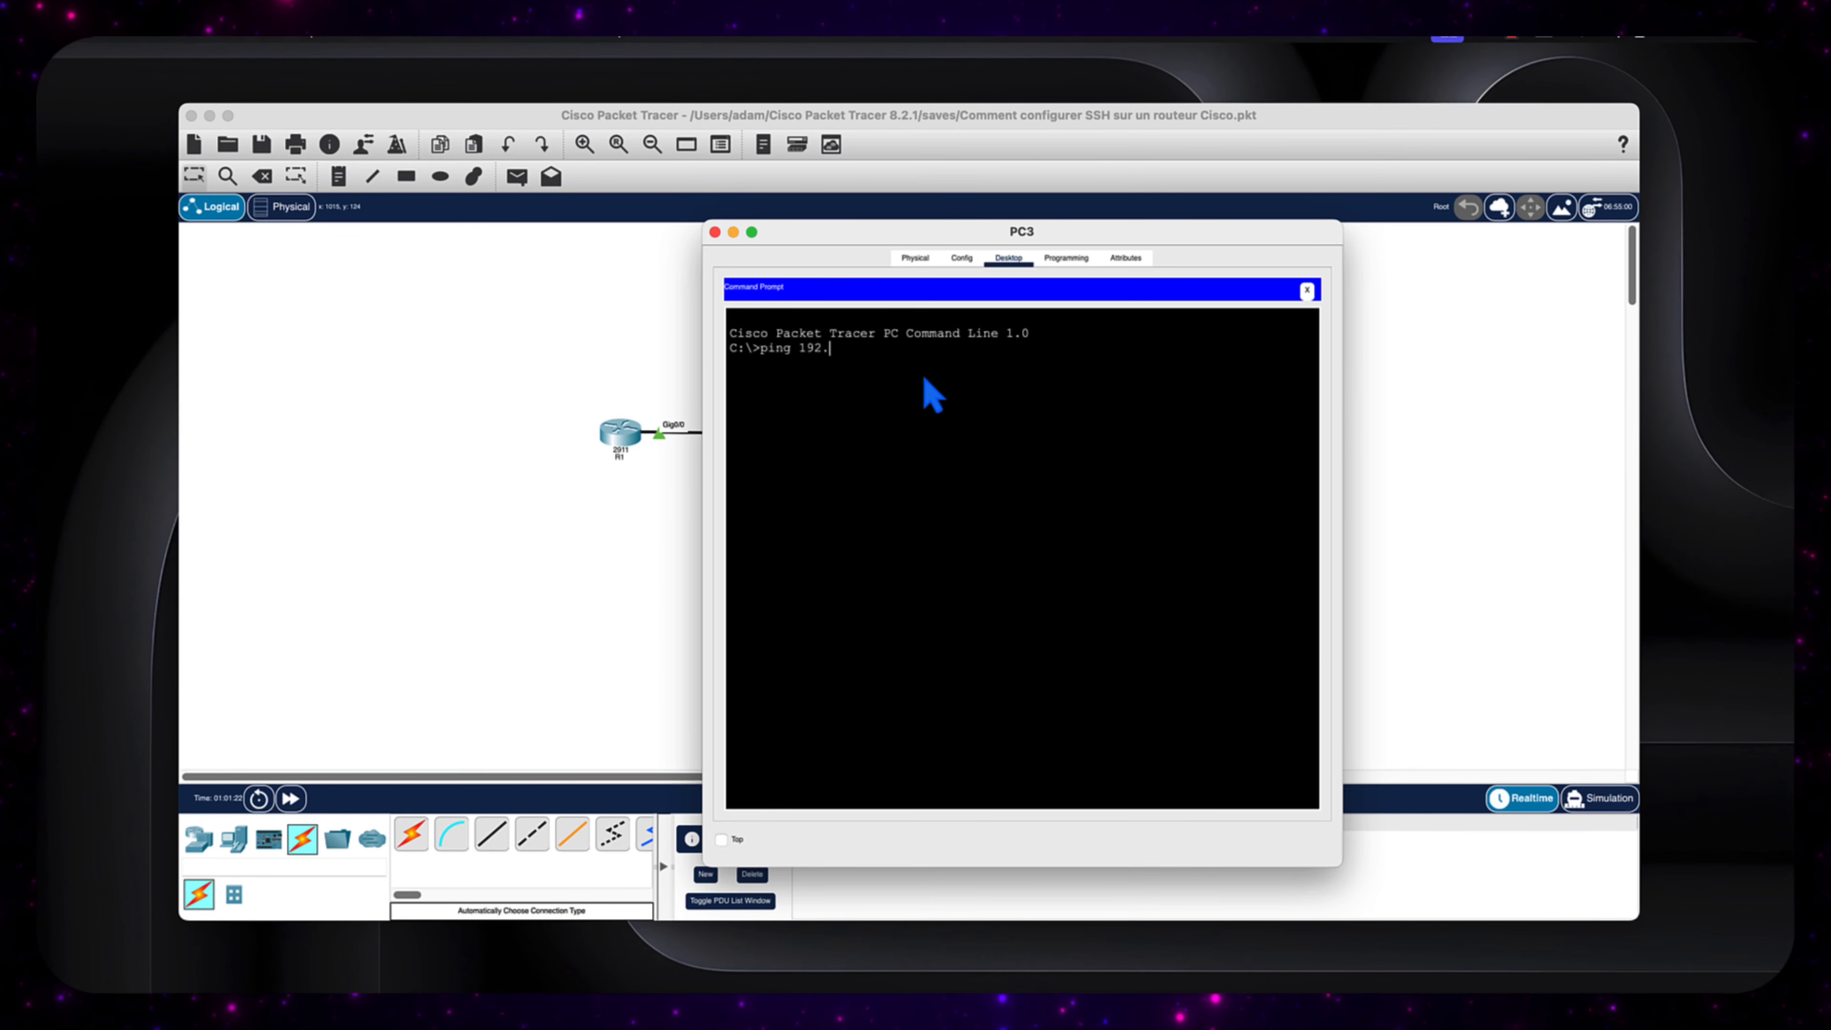
type("168.1.1")
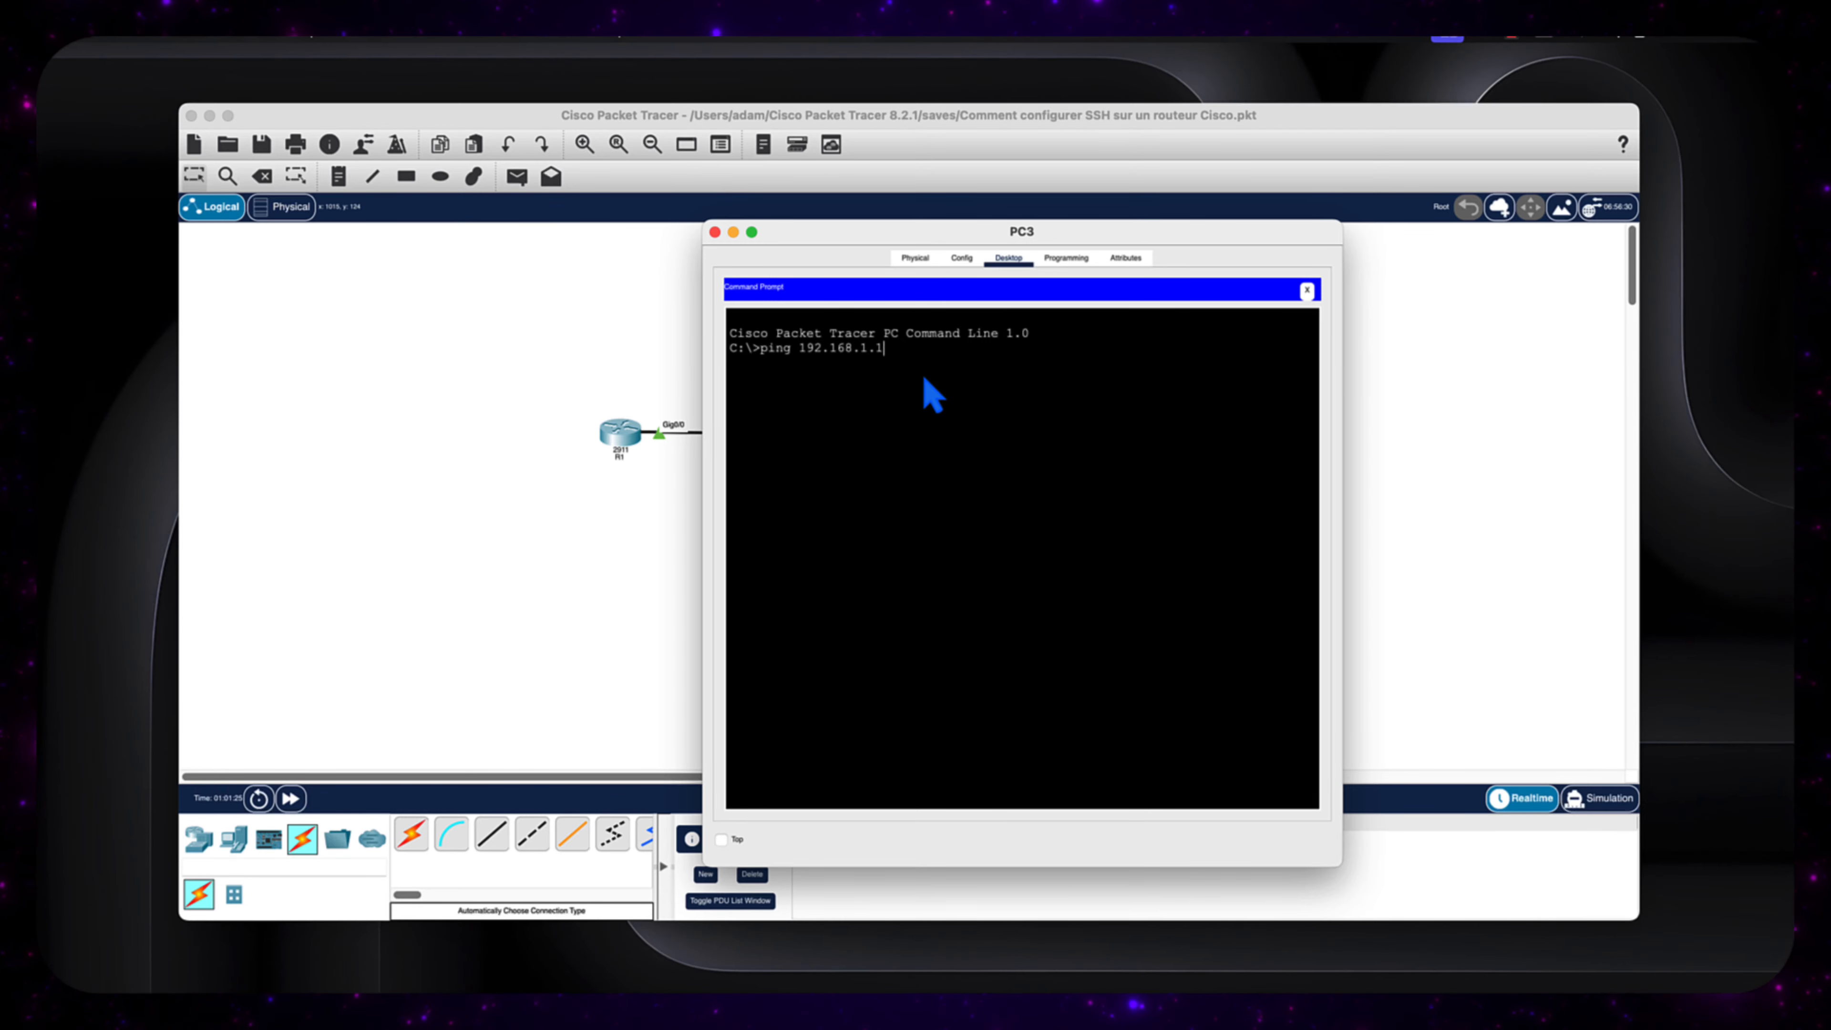
key("Return")
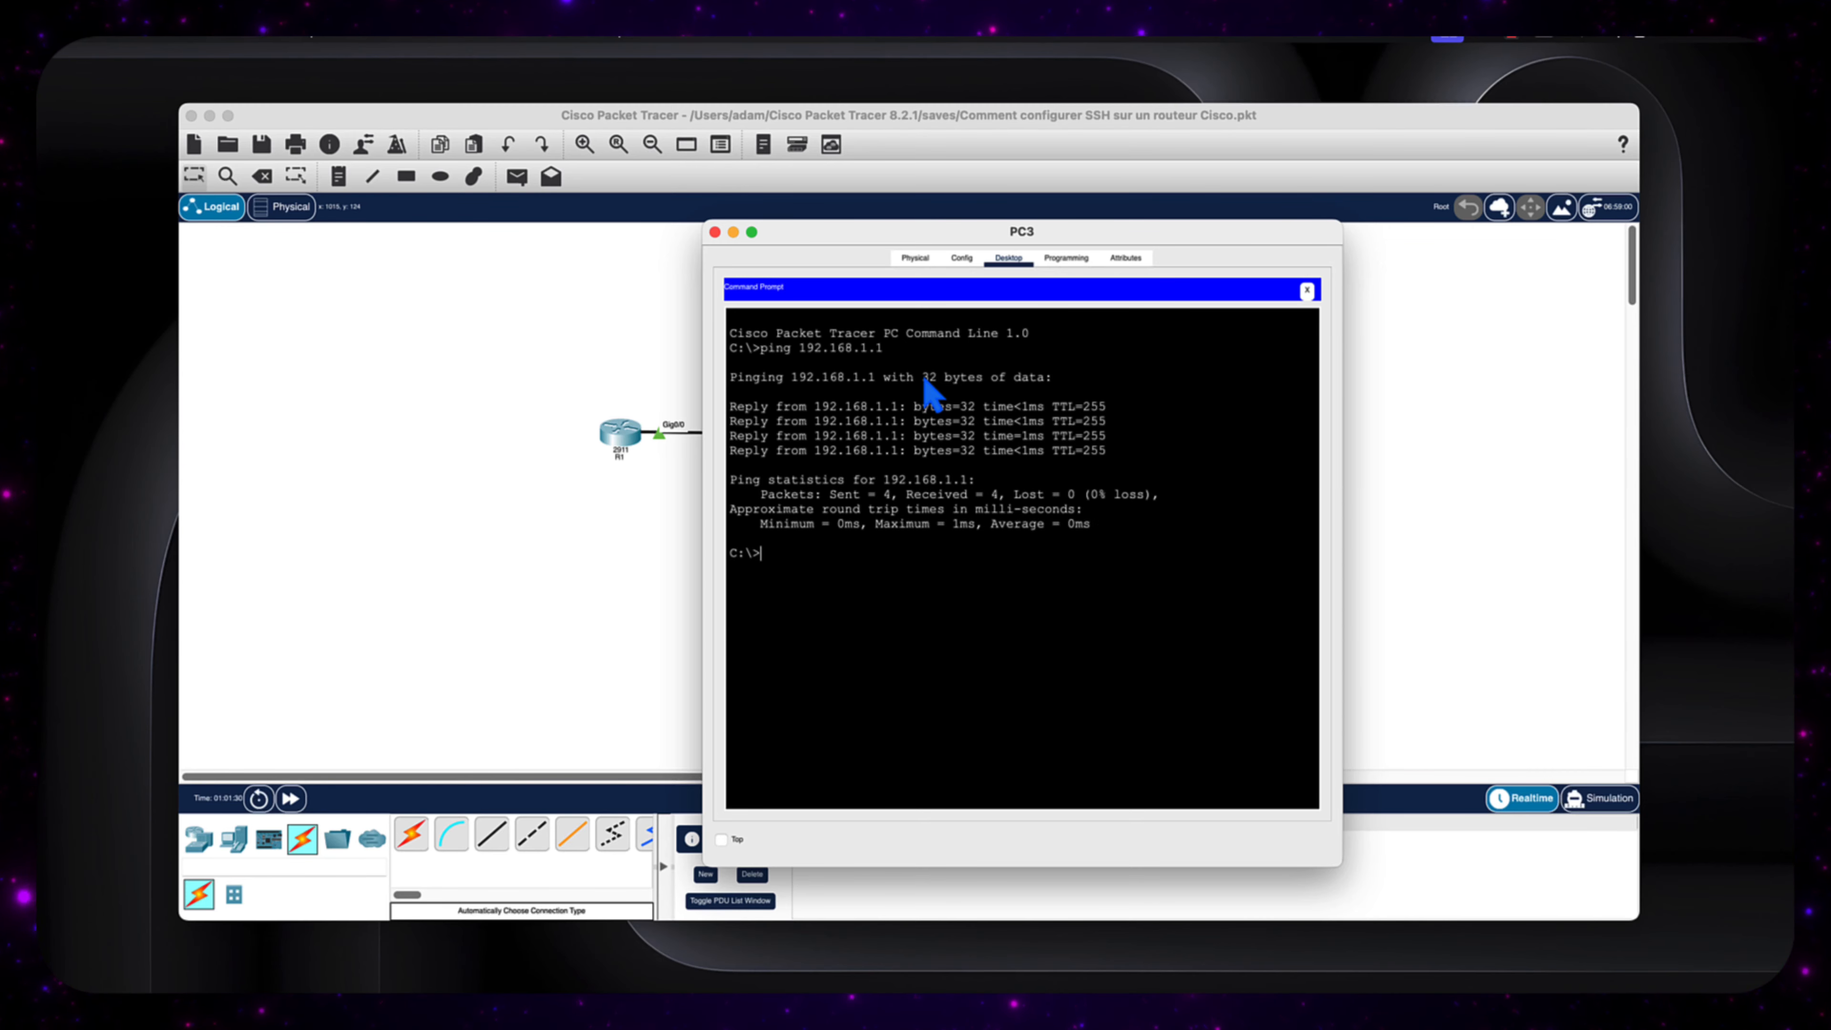
Start an SSH session from PC3 to 192.168.1.1 using ssh -l with the local username, and log in with the account password
type("ssh")
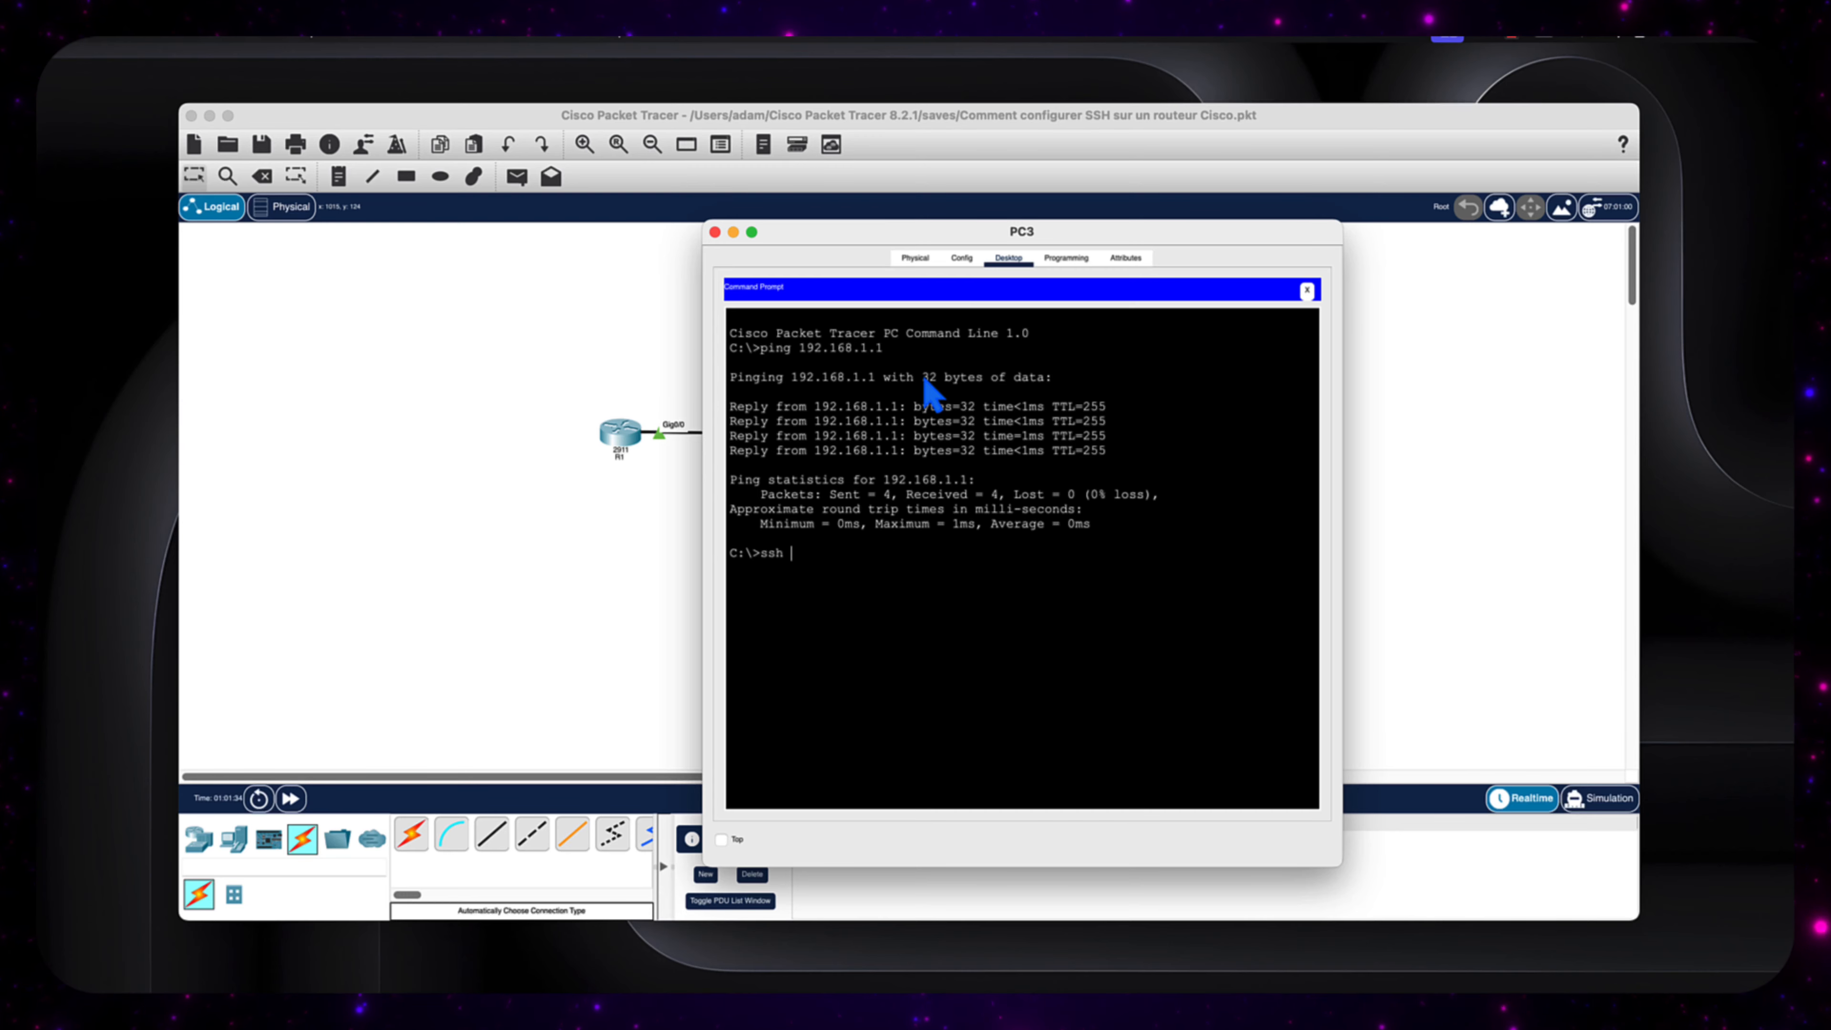
type(" -")
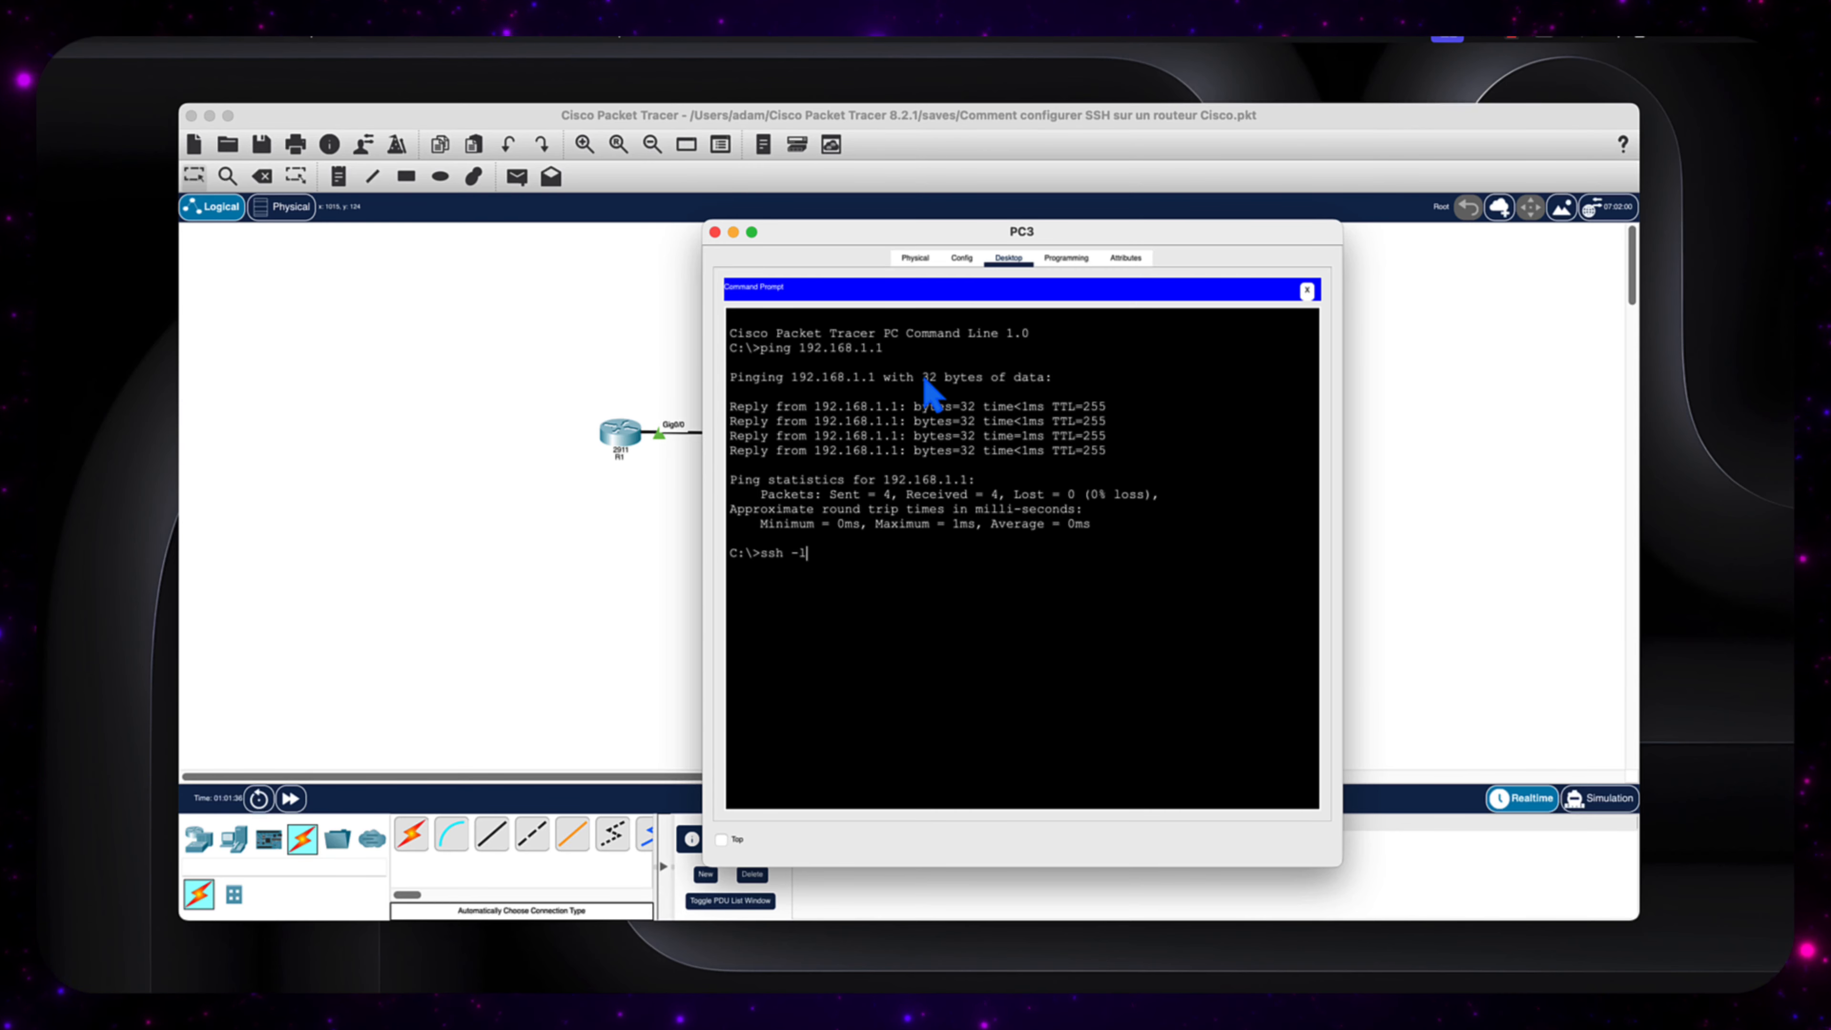
type("l adam")
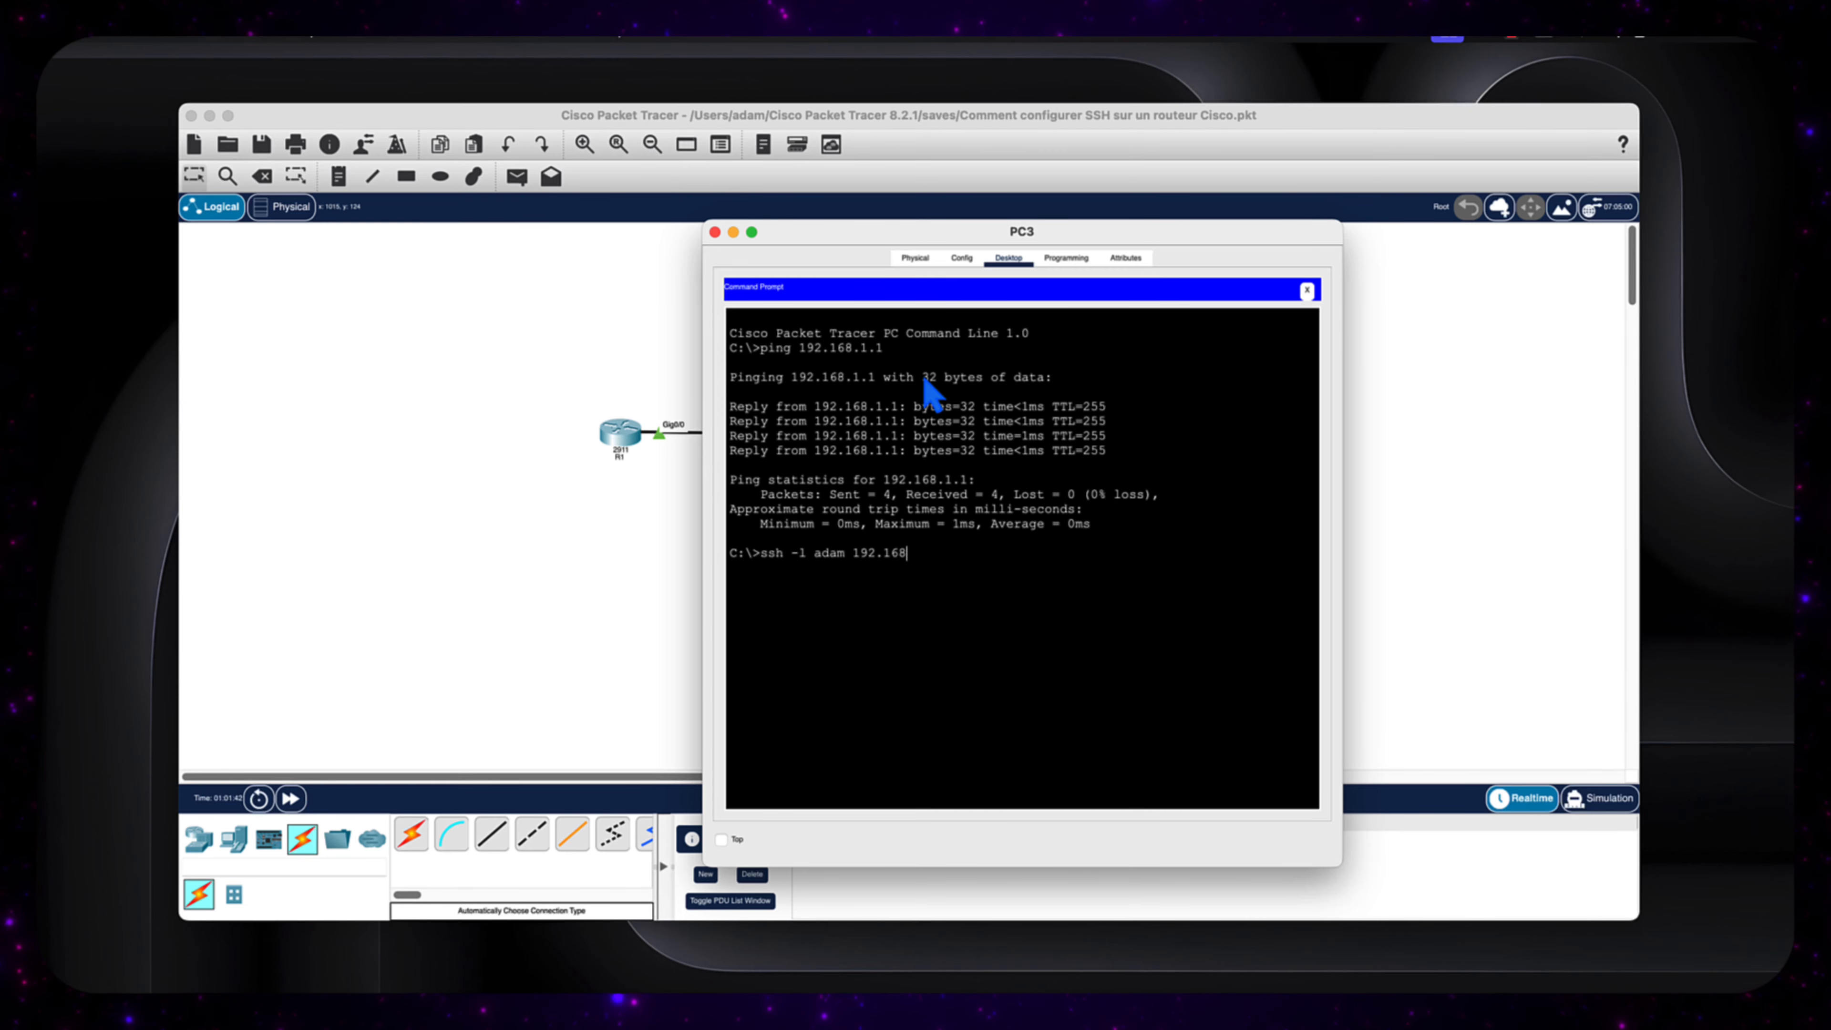
type("192.168.1.1")
key("Return")
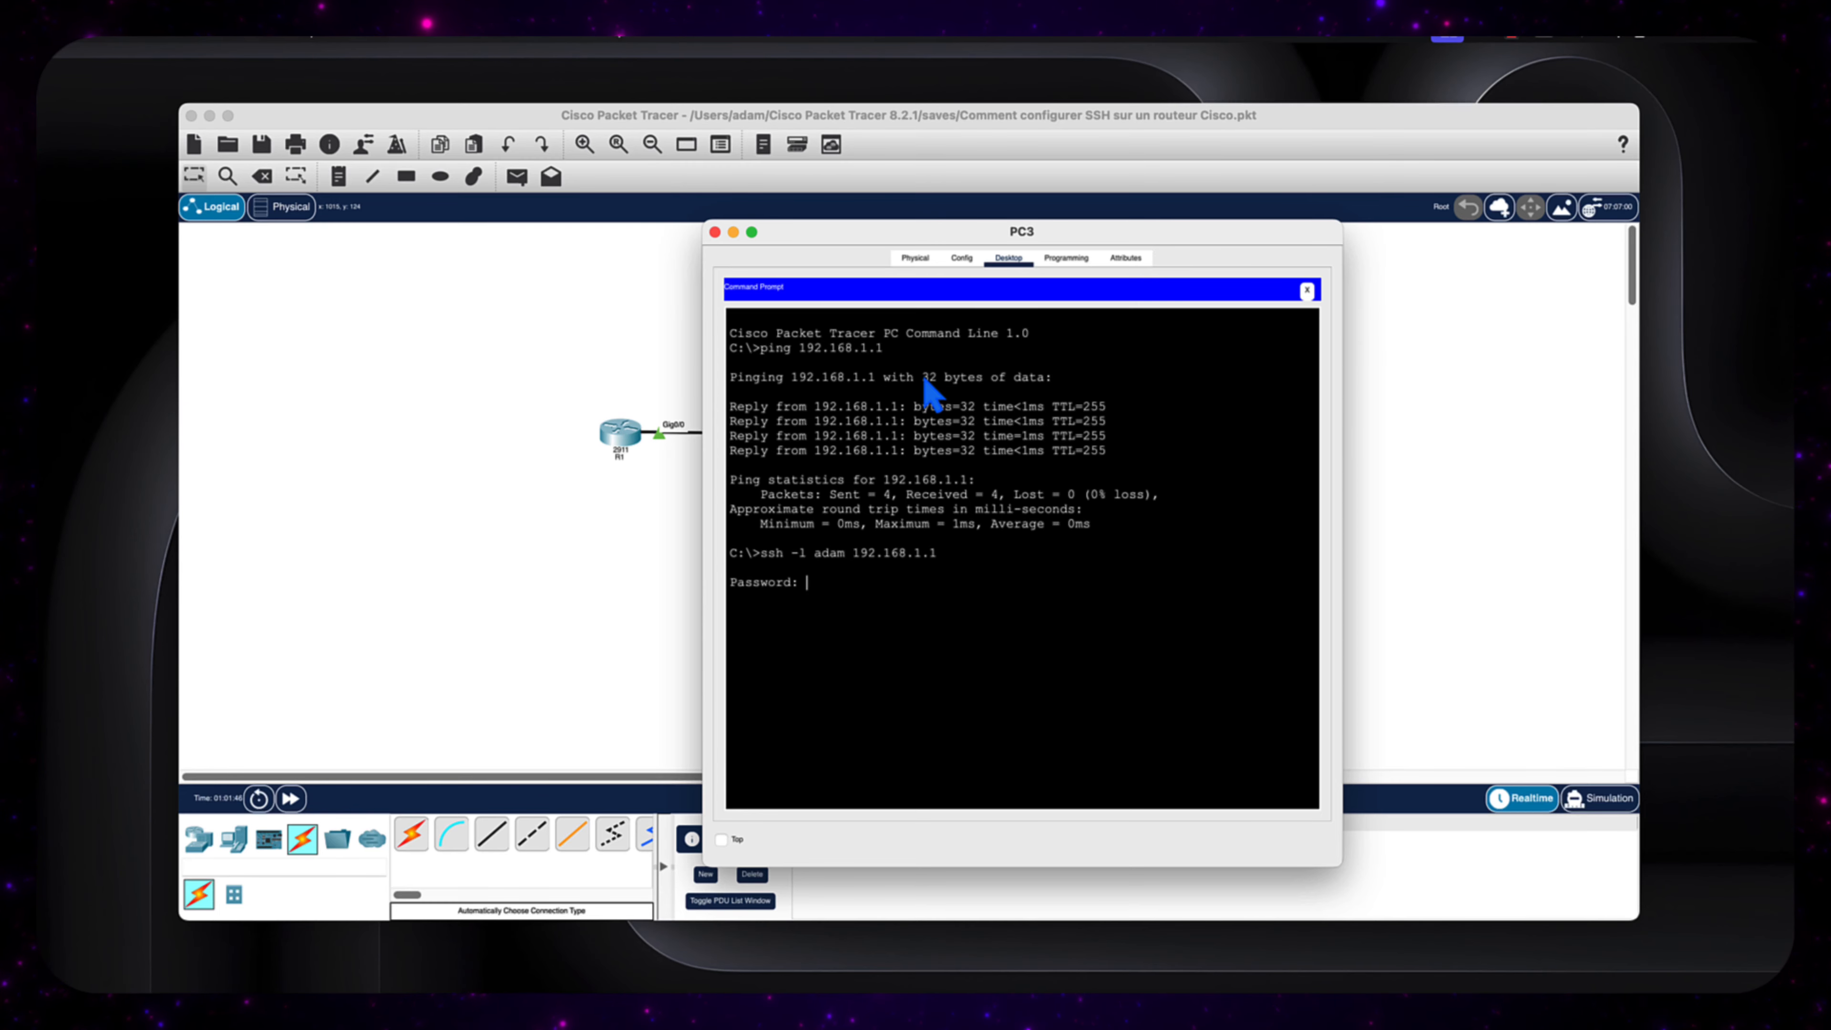
key("Return")
key("Return")
key("Return")
key("Return")
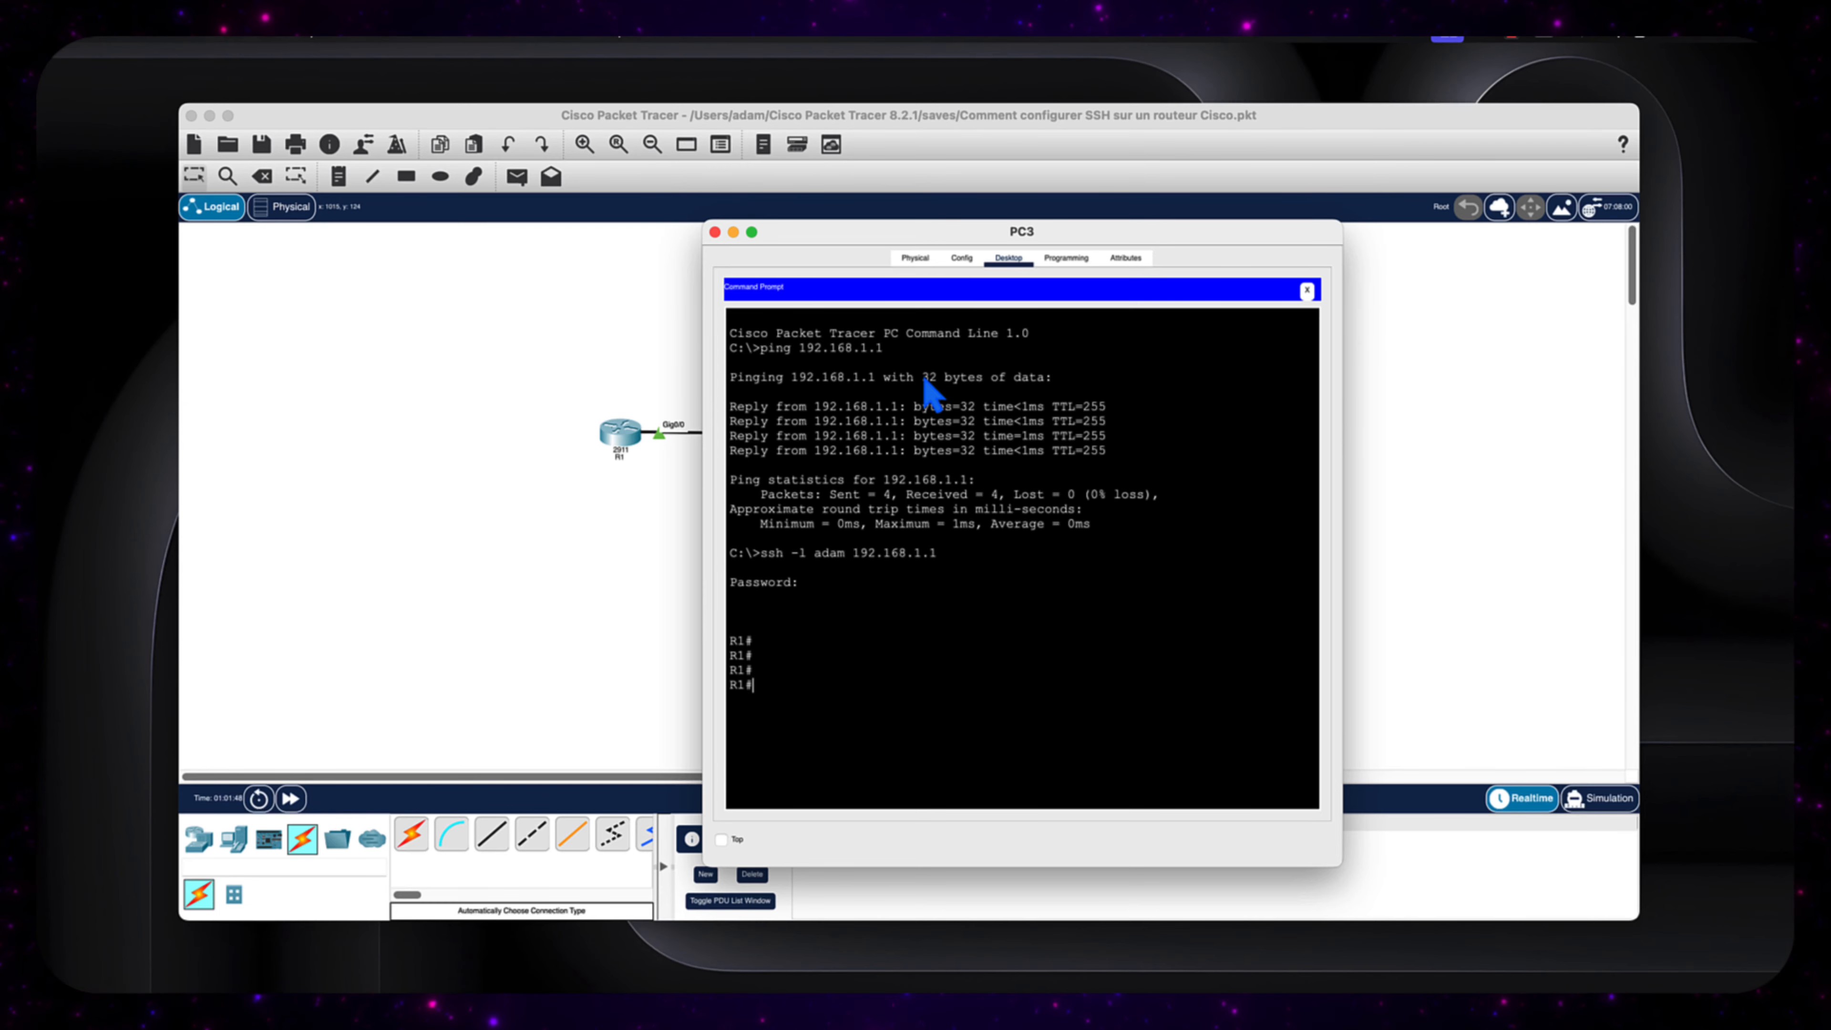
Uncover the topology and rearrange it, moving R1 and SW1 farther left and PC3 slightly up
left_click_drag(1000, 229, 1250, 155)
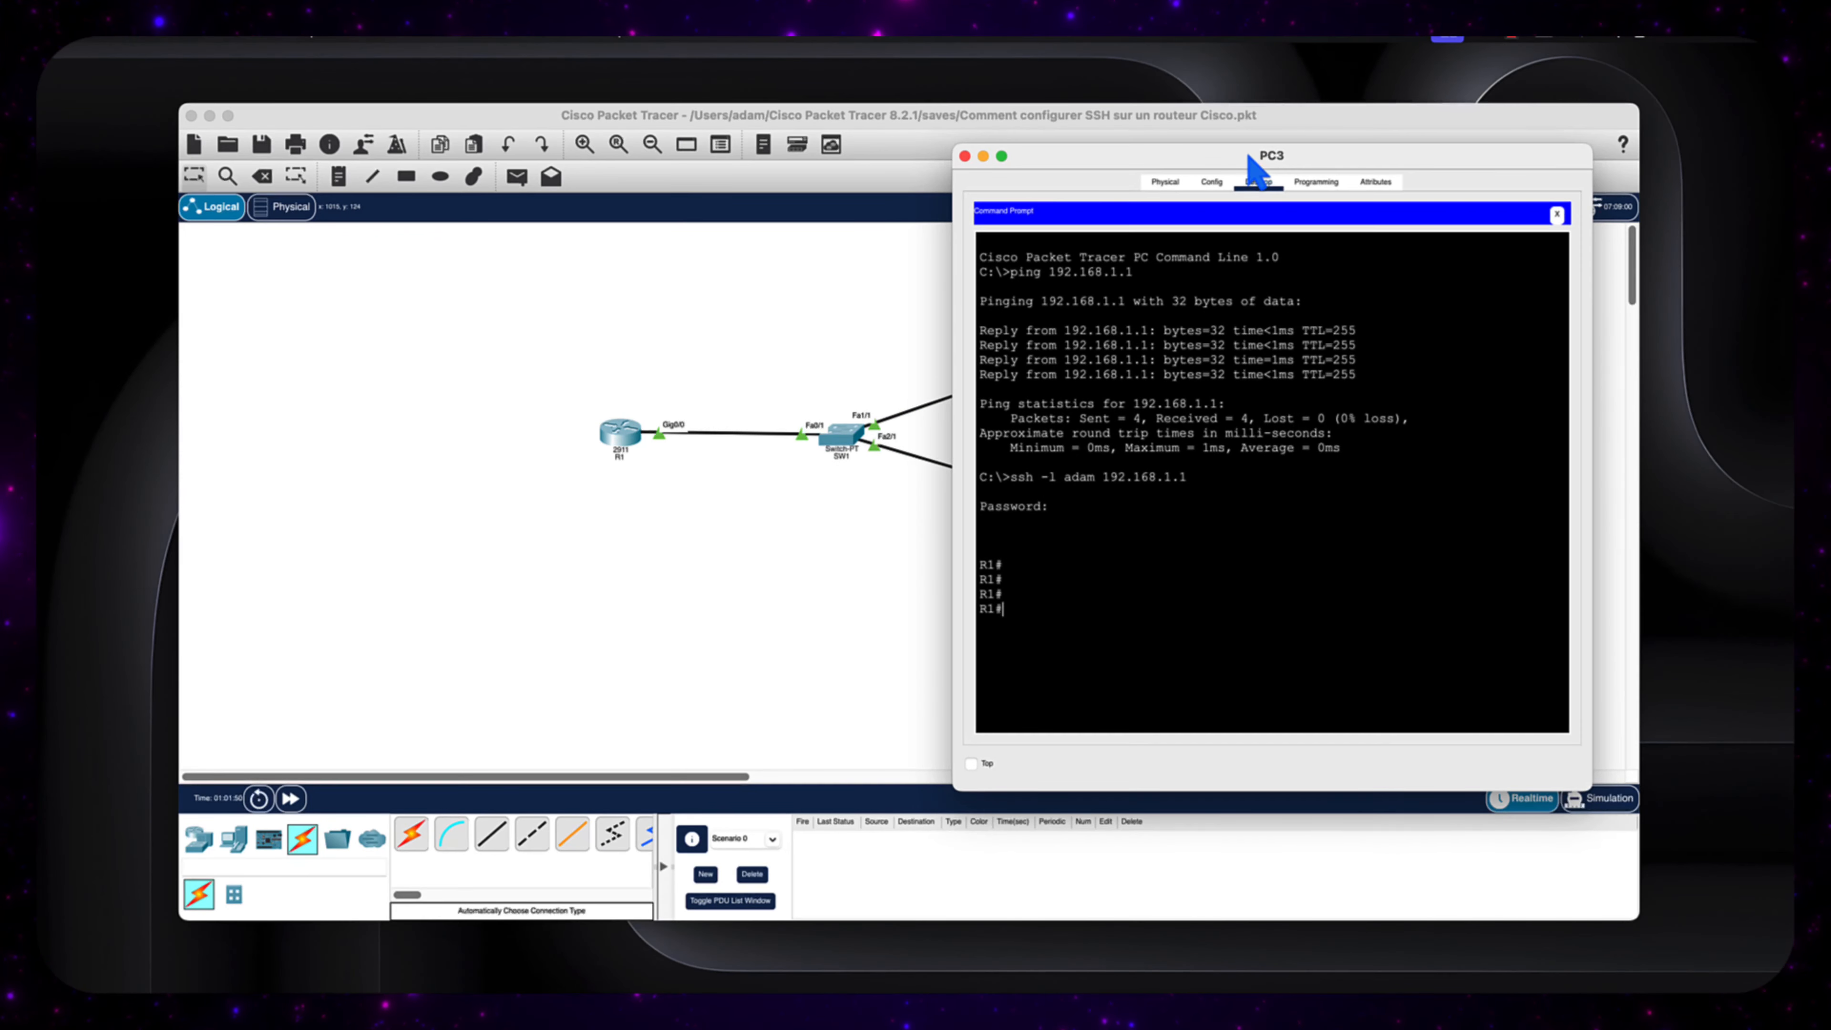
left_click_drag(631, 436, 503, 453)
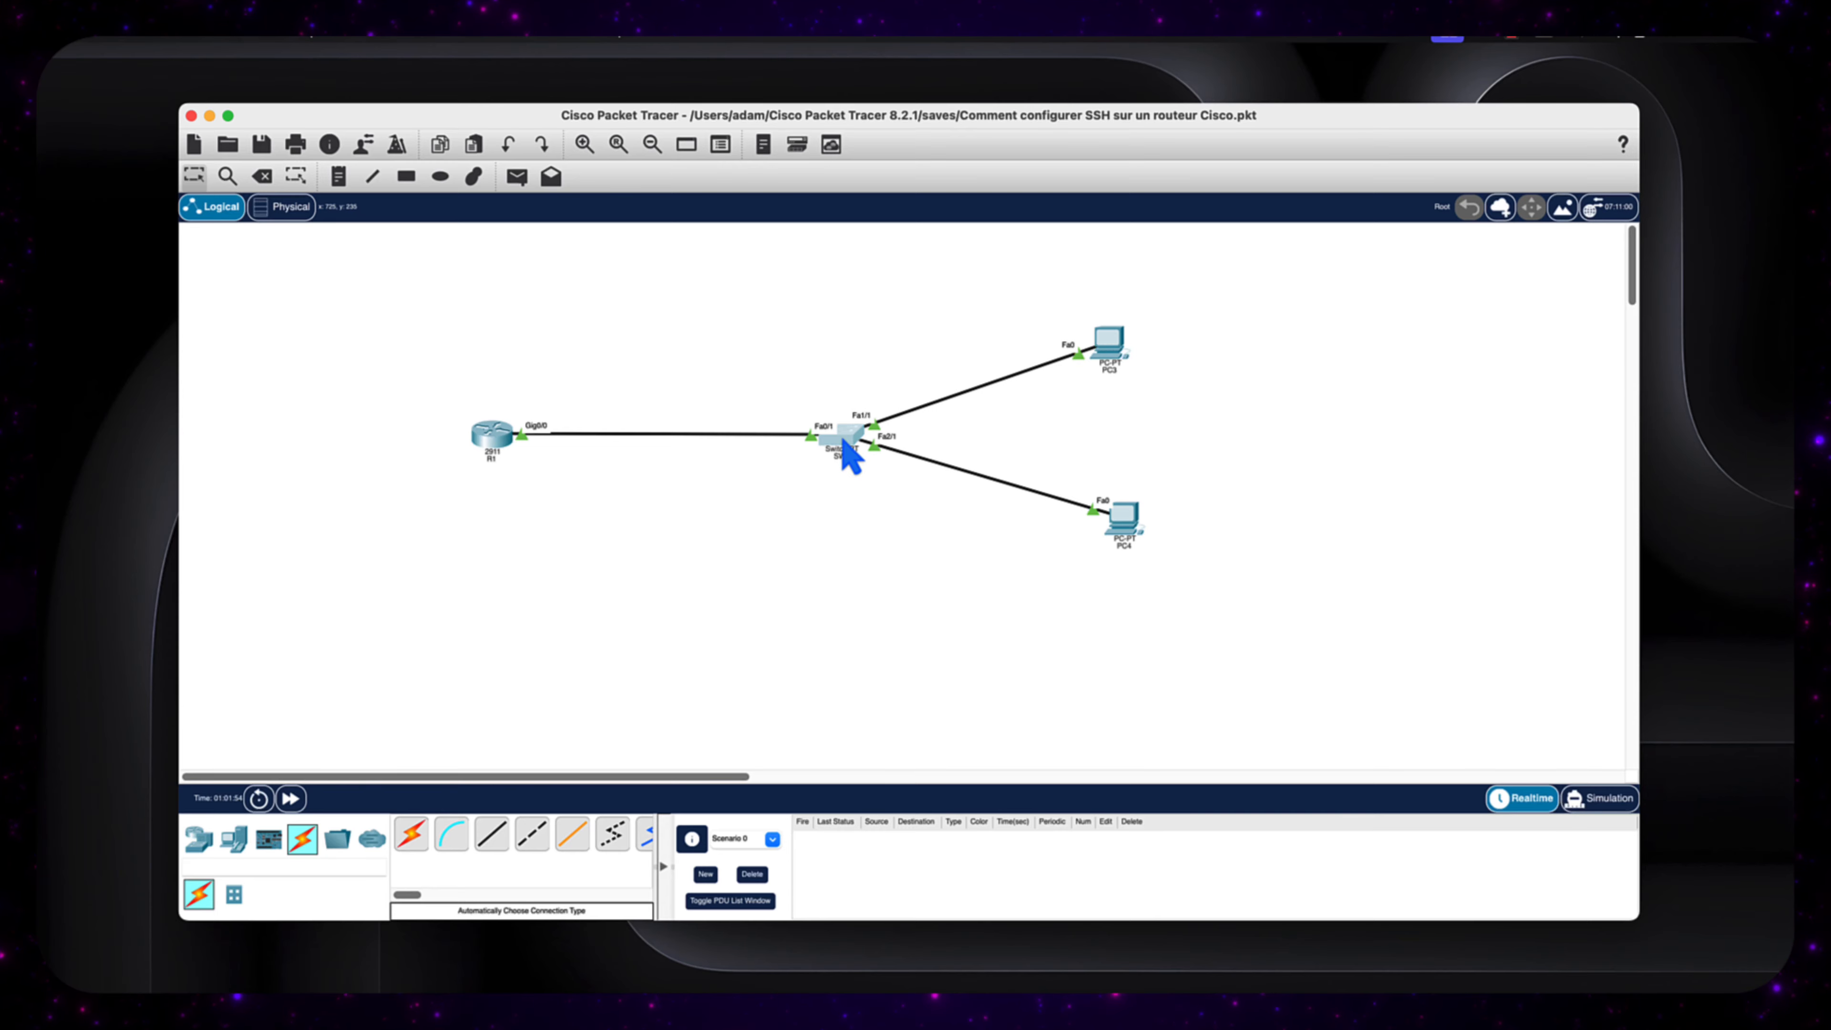
left_click_drag(841, 441, 760, 441)
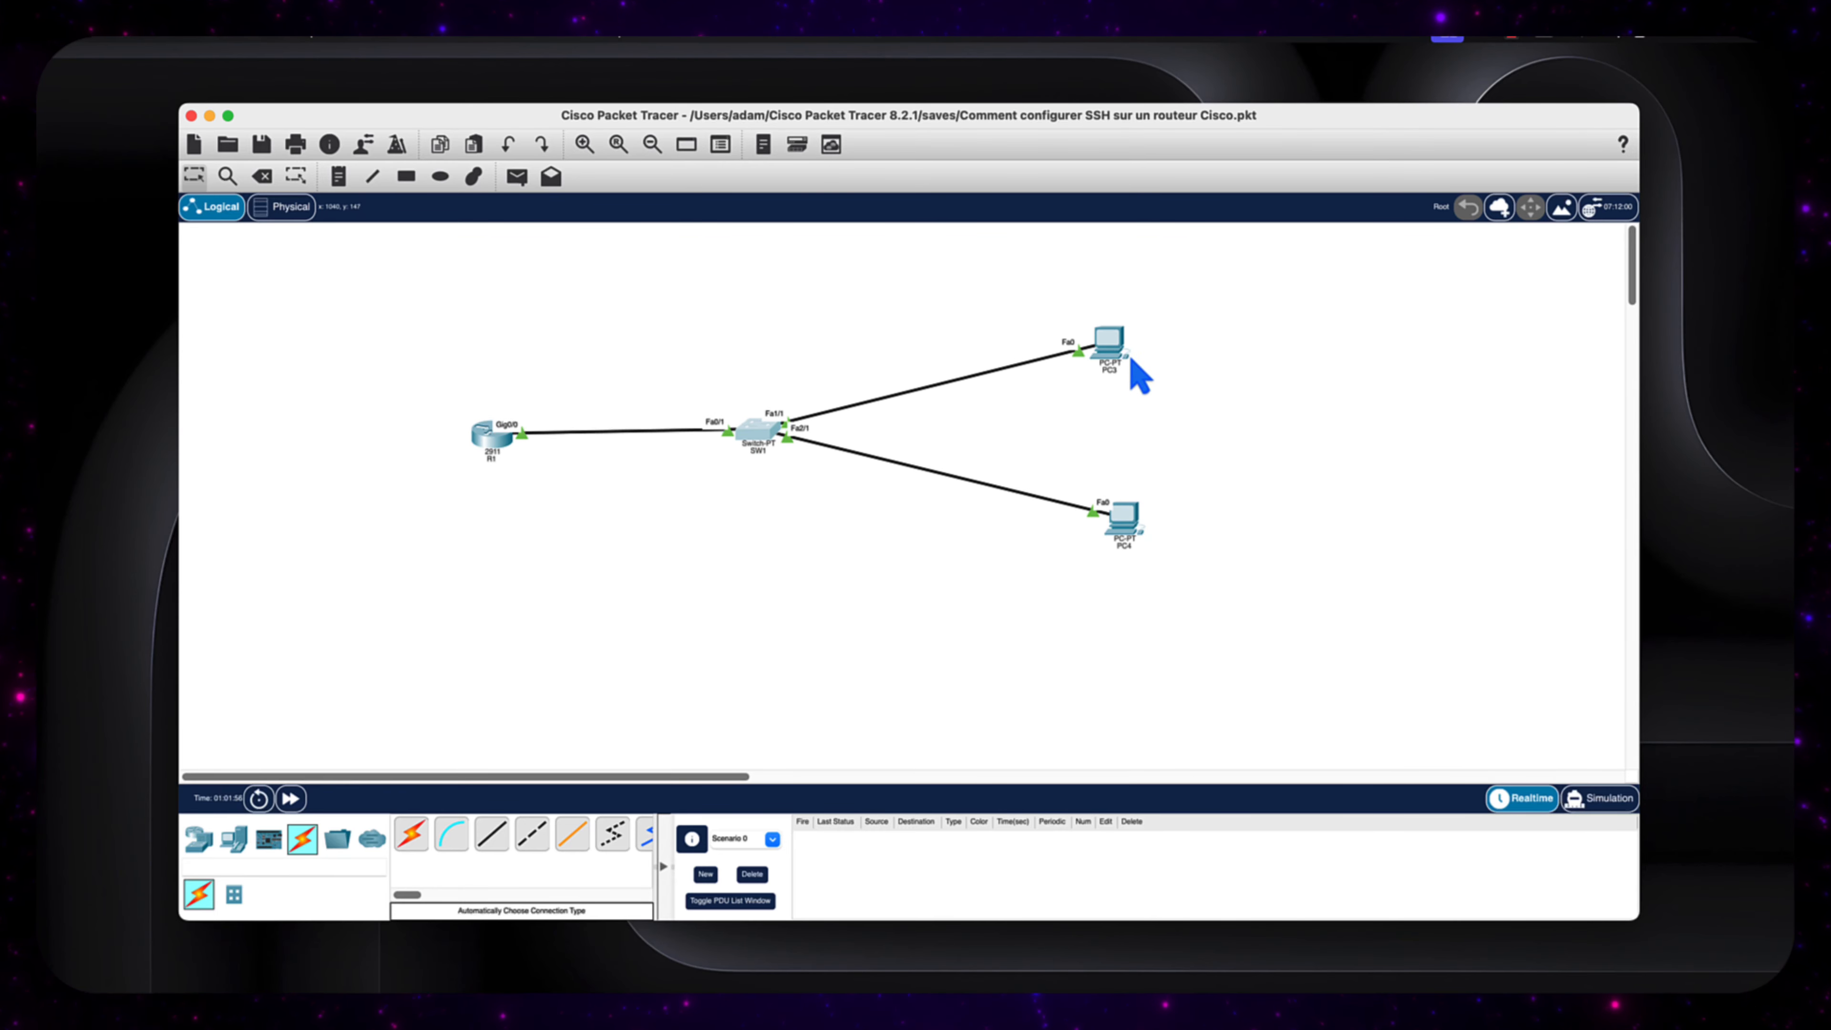
left_click_drag(1130, 359, 1137, 340)
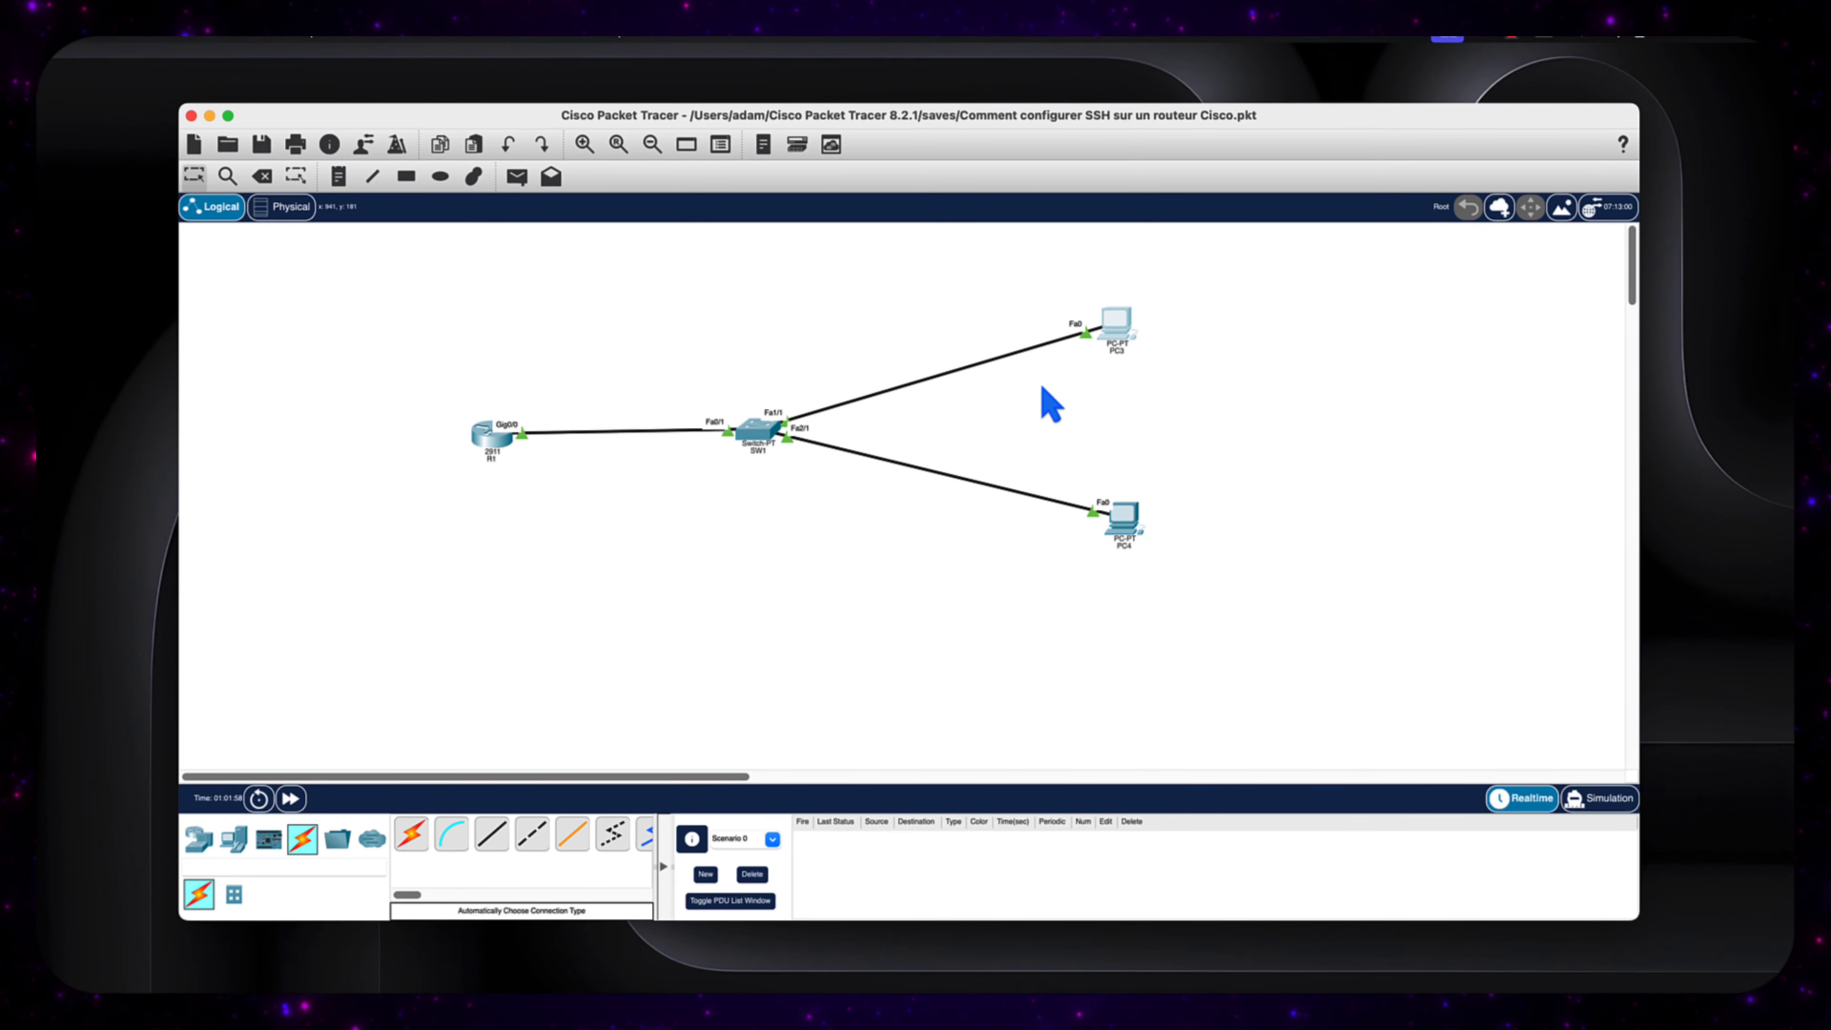
Return to PC3's SSH session and list R1's interfaces with show ip interface brief
left_click(1119, 326)
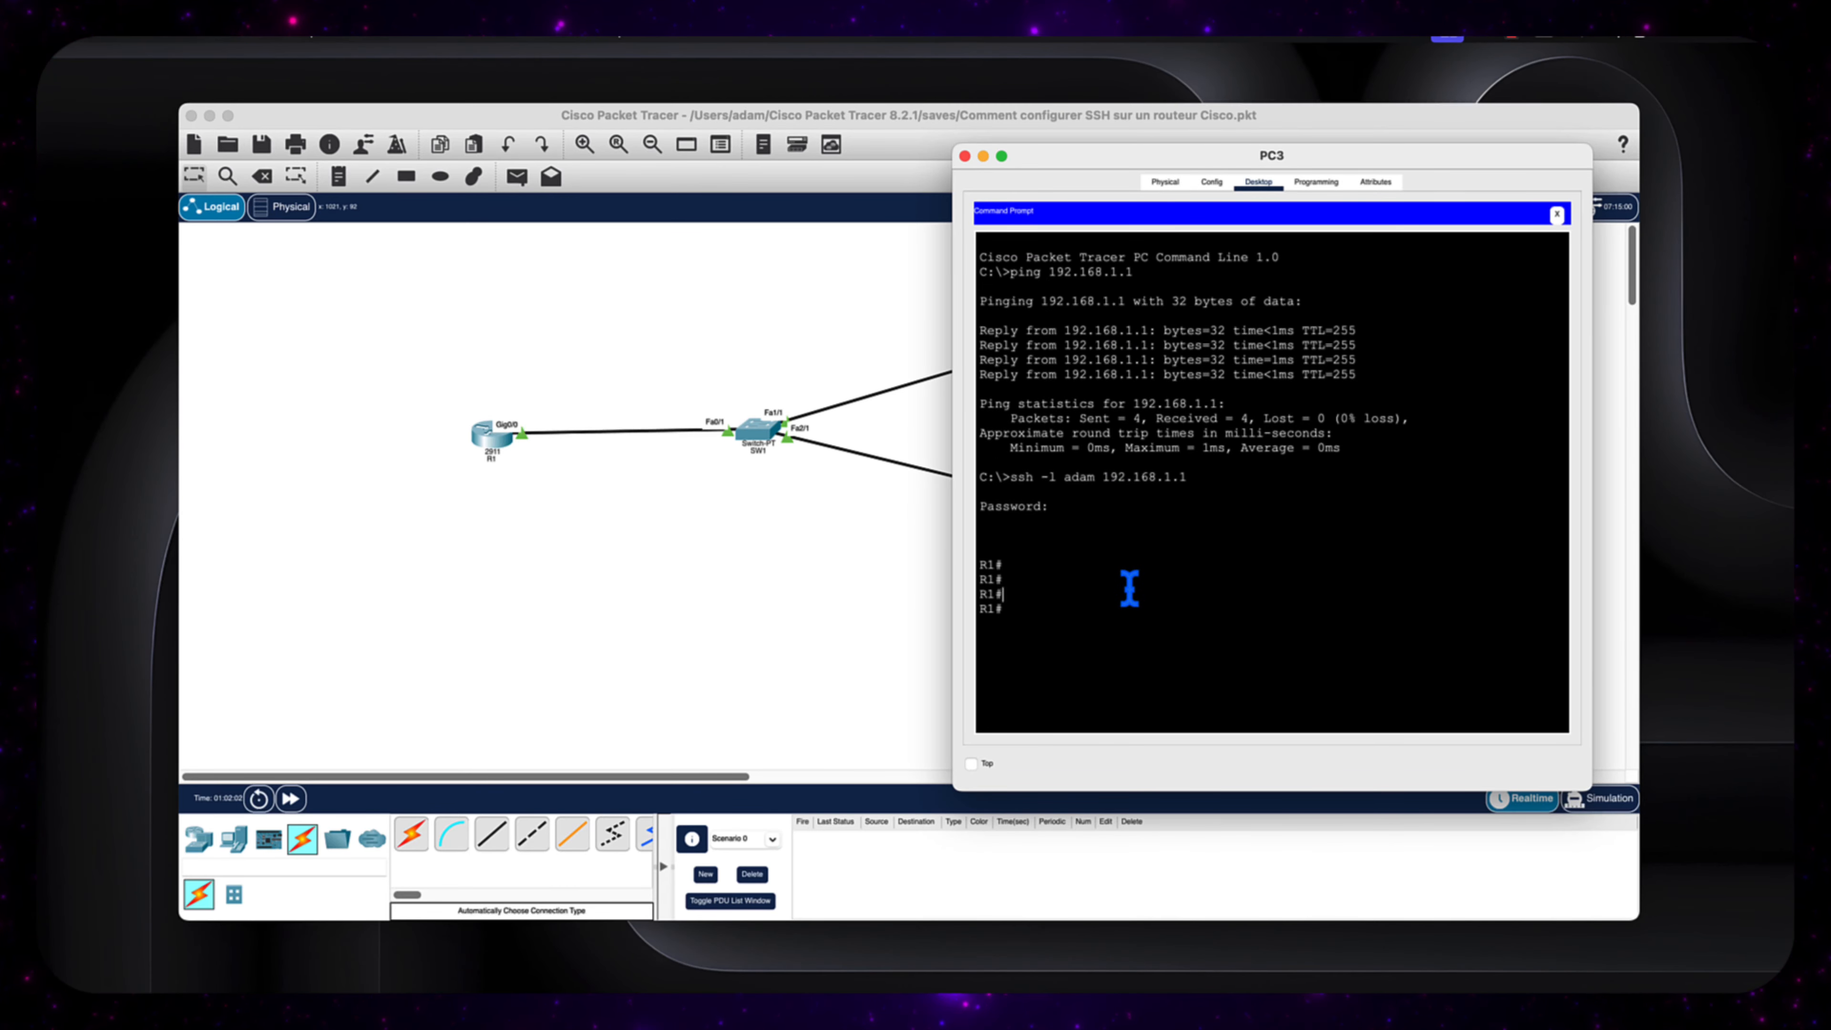
type("sh")
key("Tab")
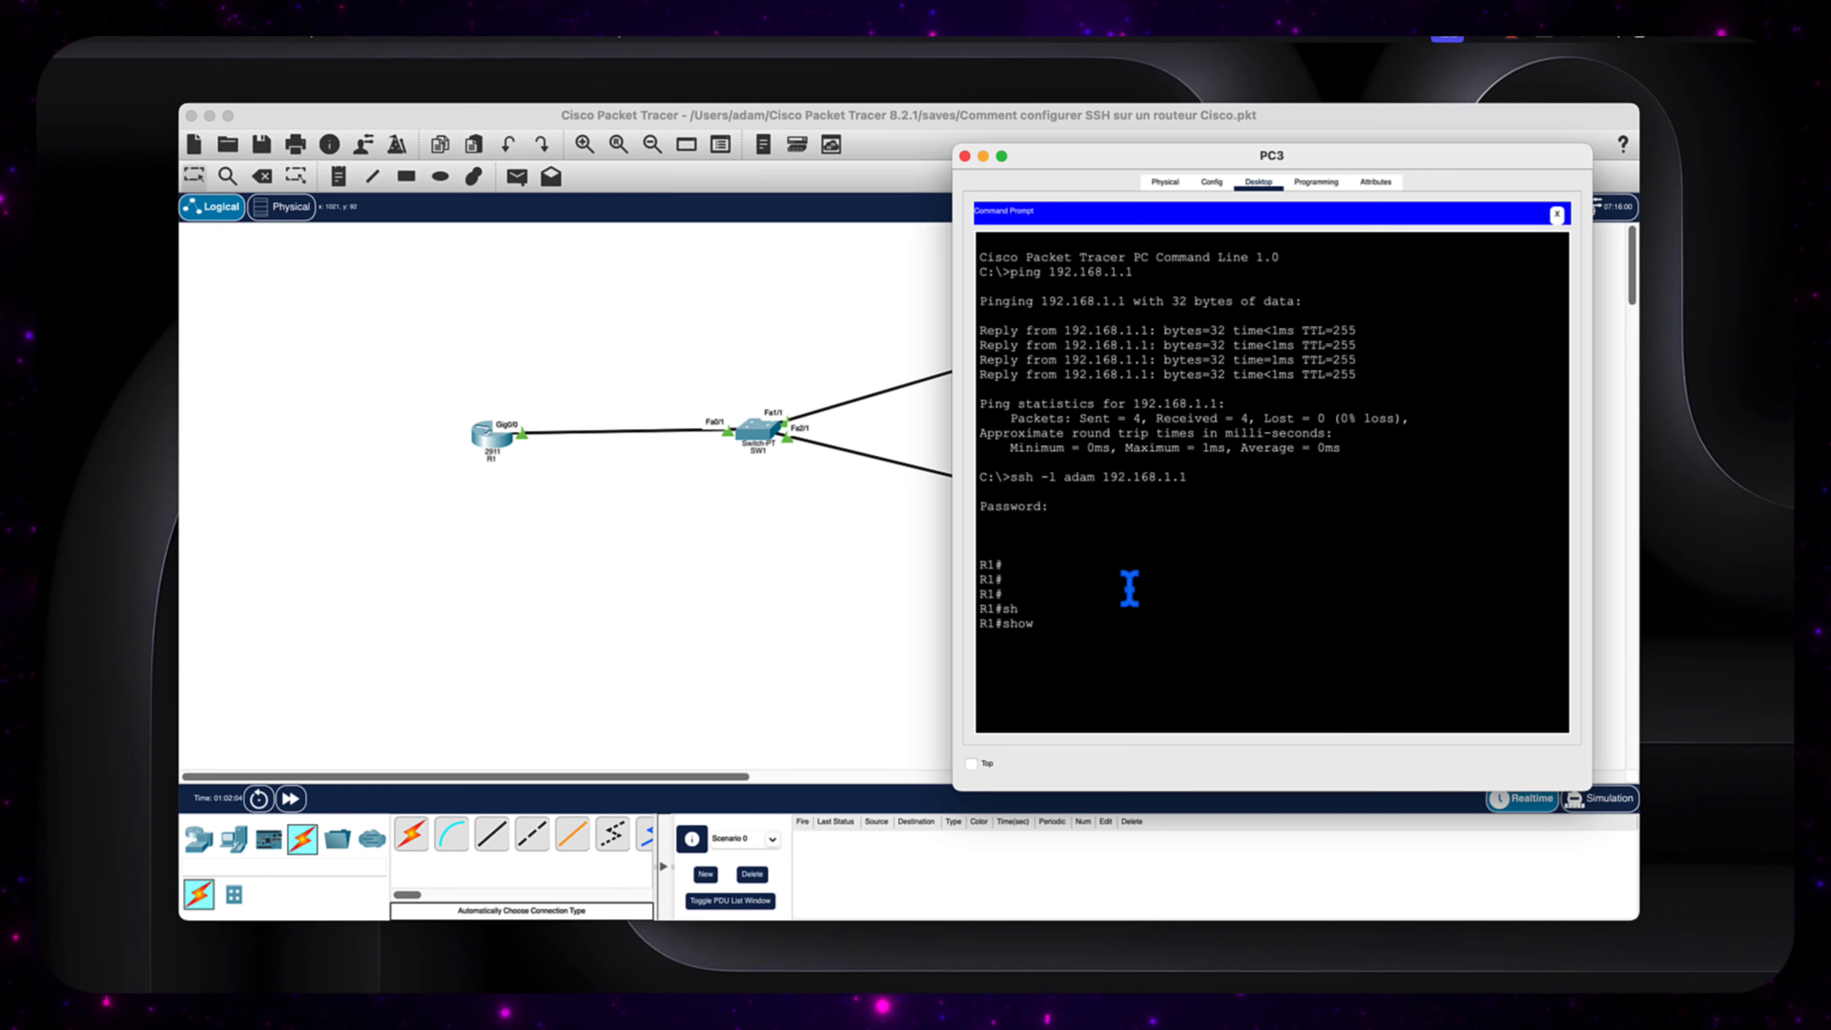
type("ip in")
key("Tab")
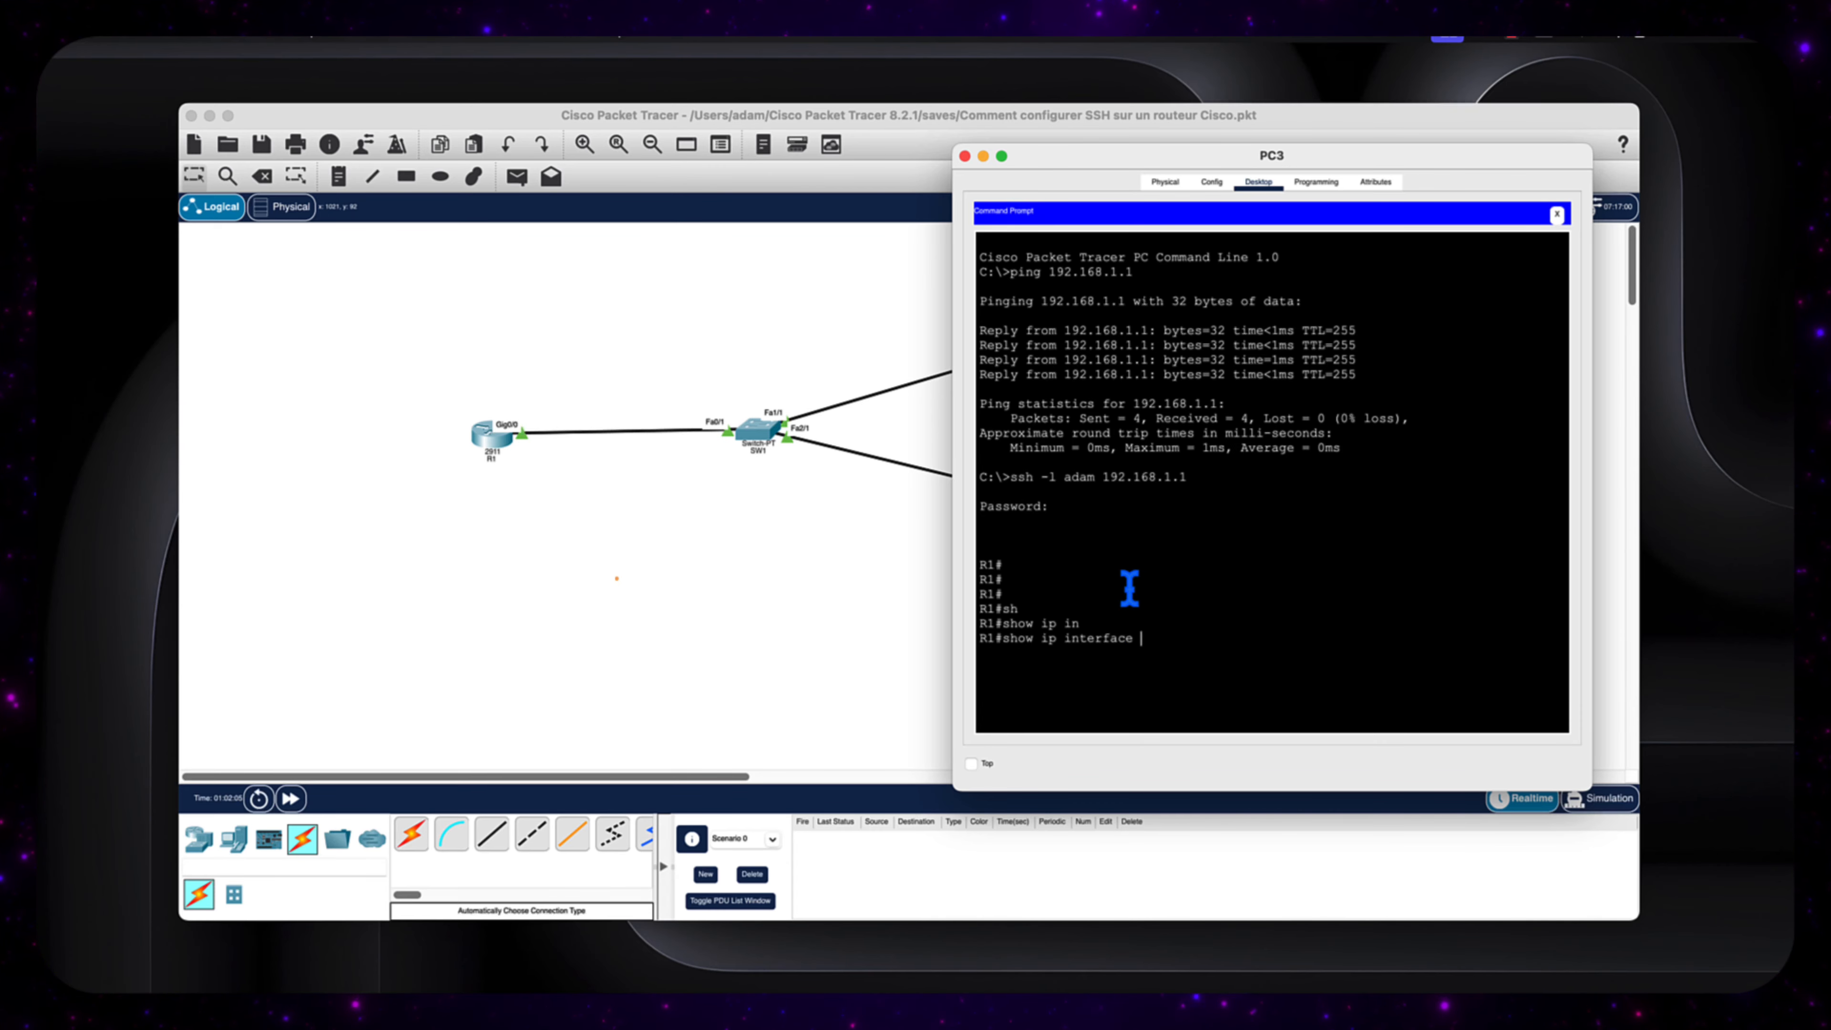
type("br")
key("Tab")
key("Return")
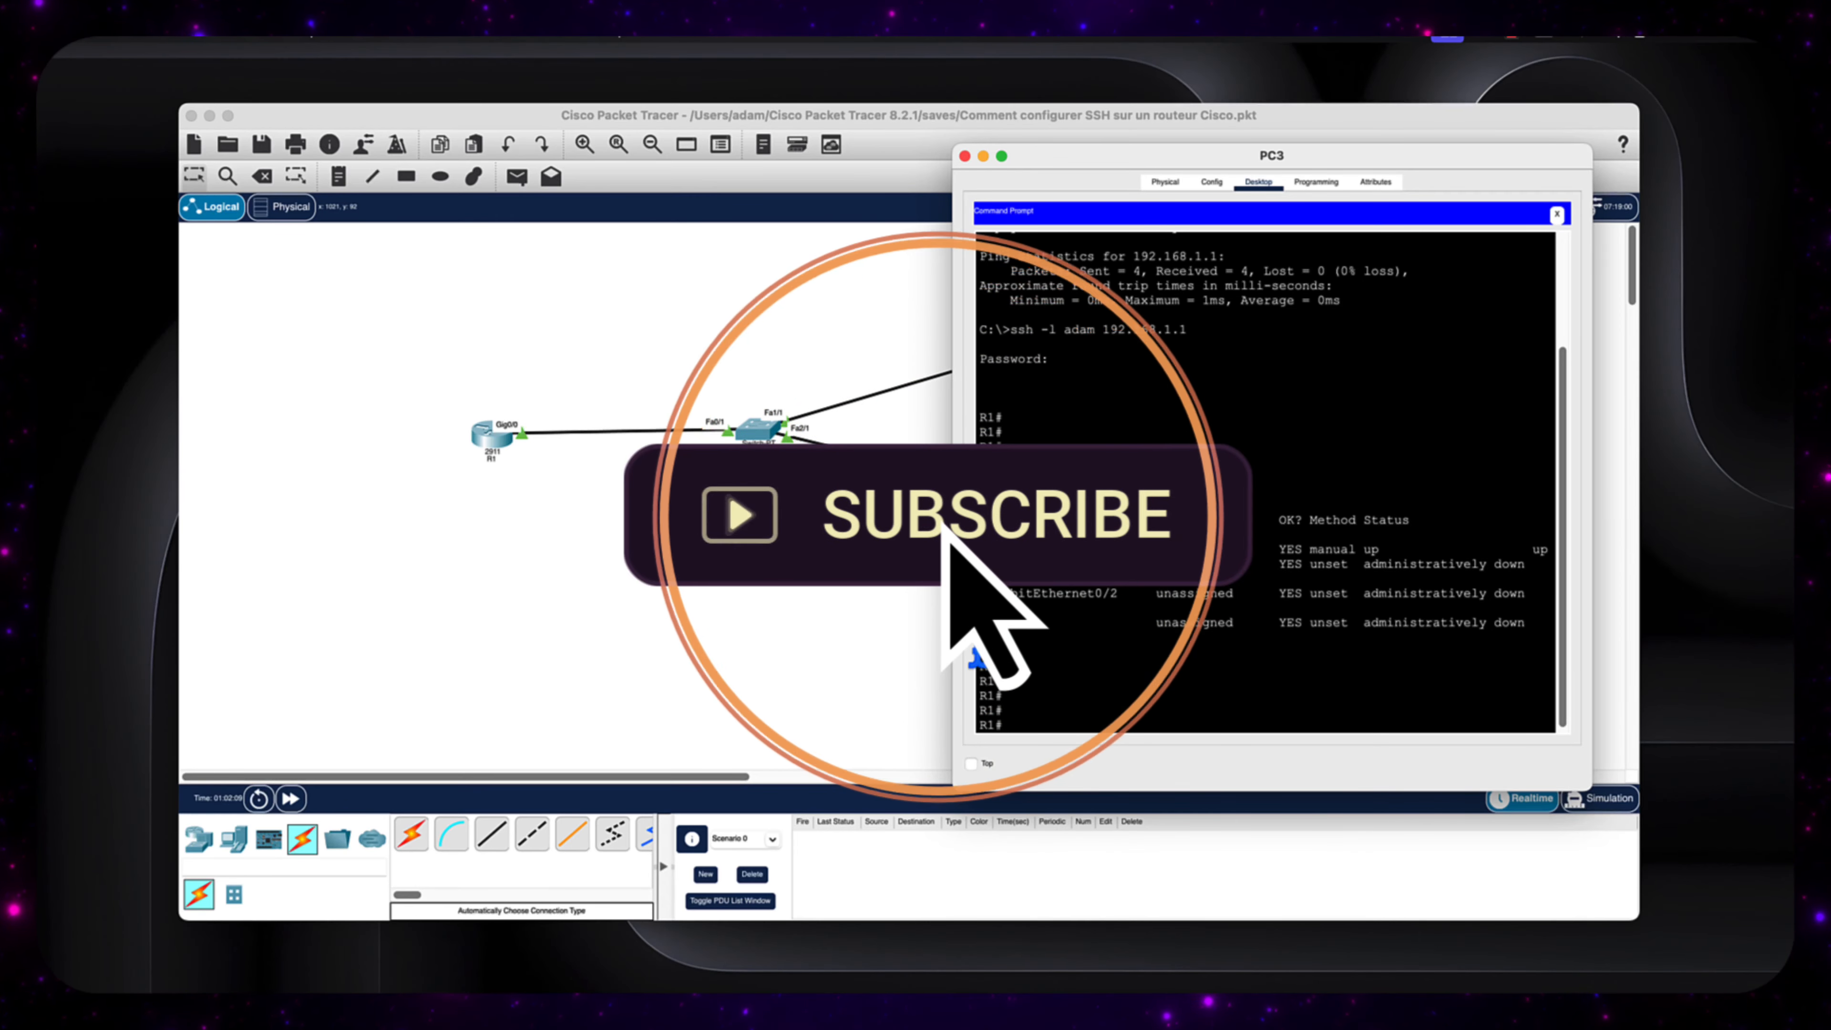
Widen PC3's window to fit the interface table and reposition it beside the switch
left_click_drag(954, 656, 807, 661)
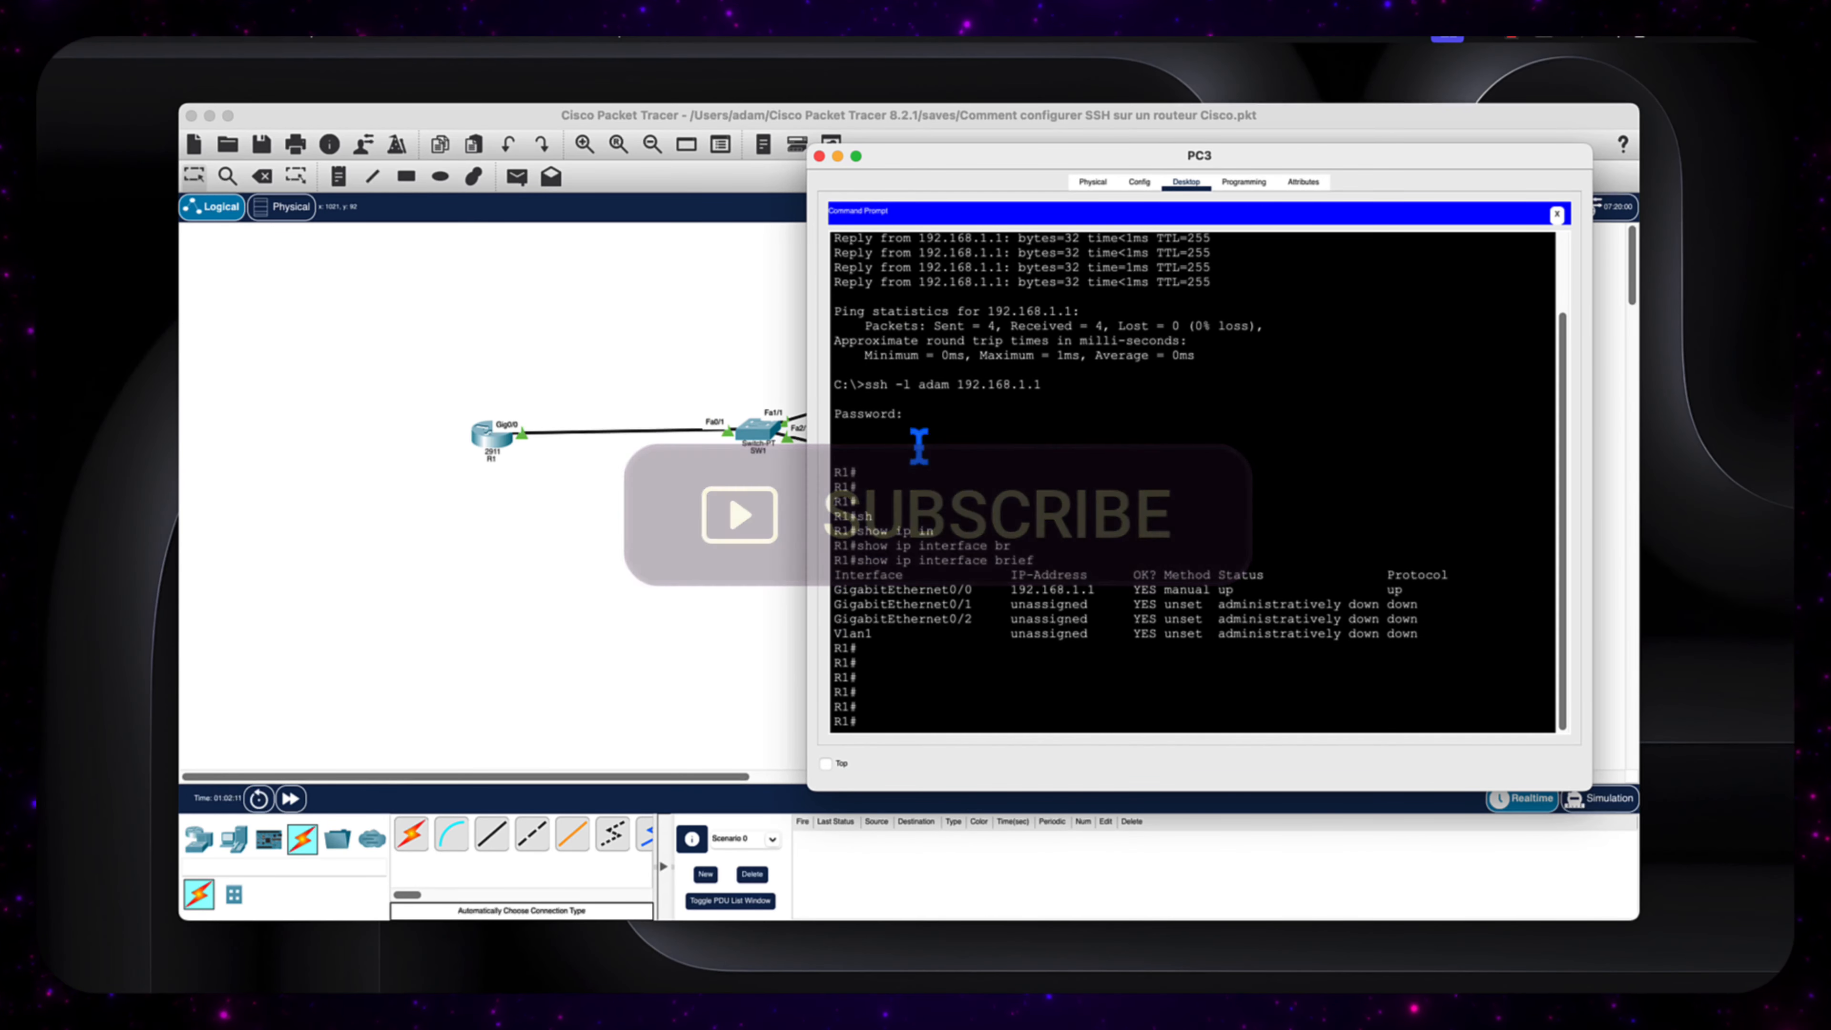
left_click_drag(963, 155, 1020, 149)
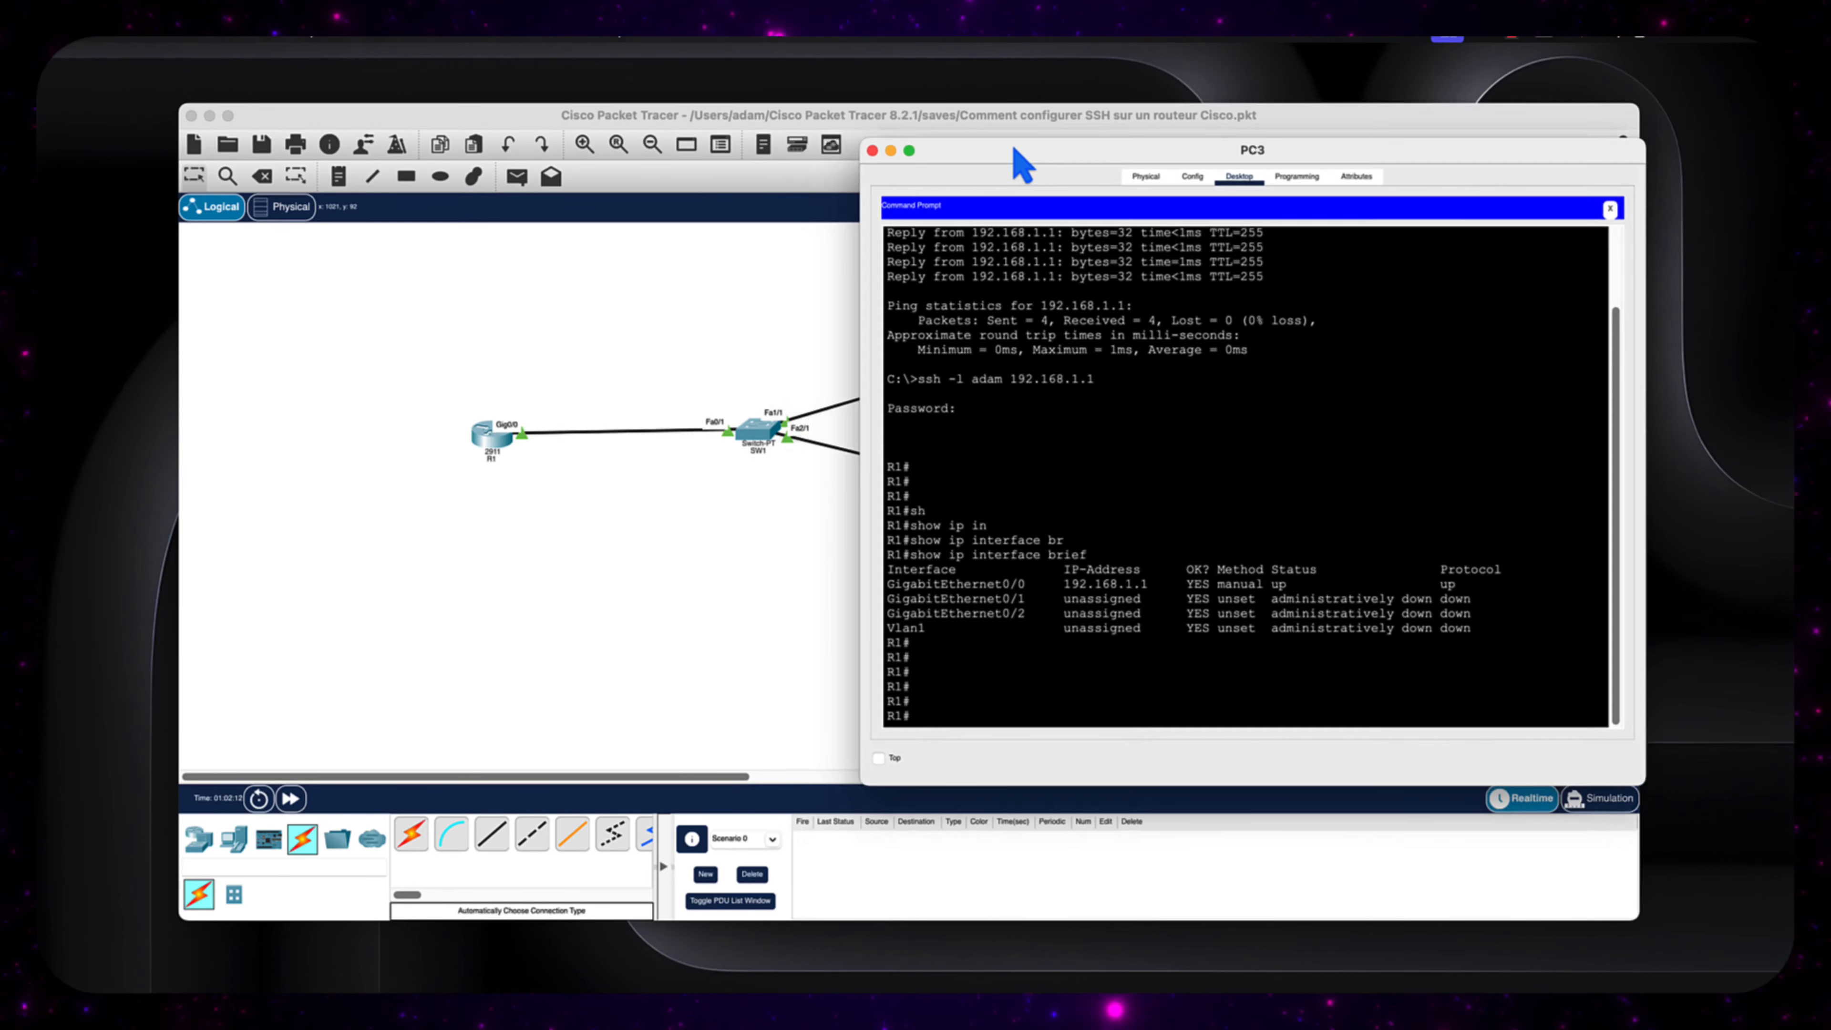
left_click(1027, 637)
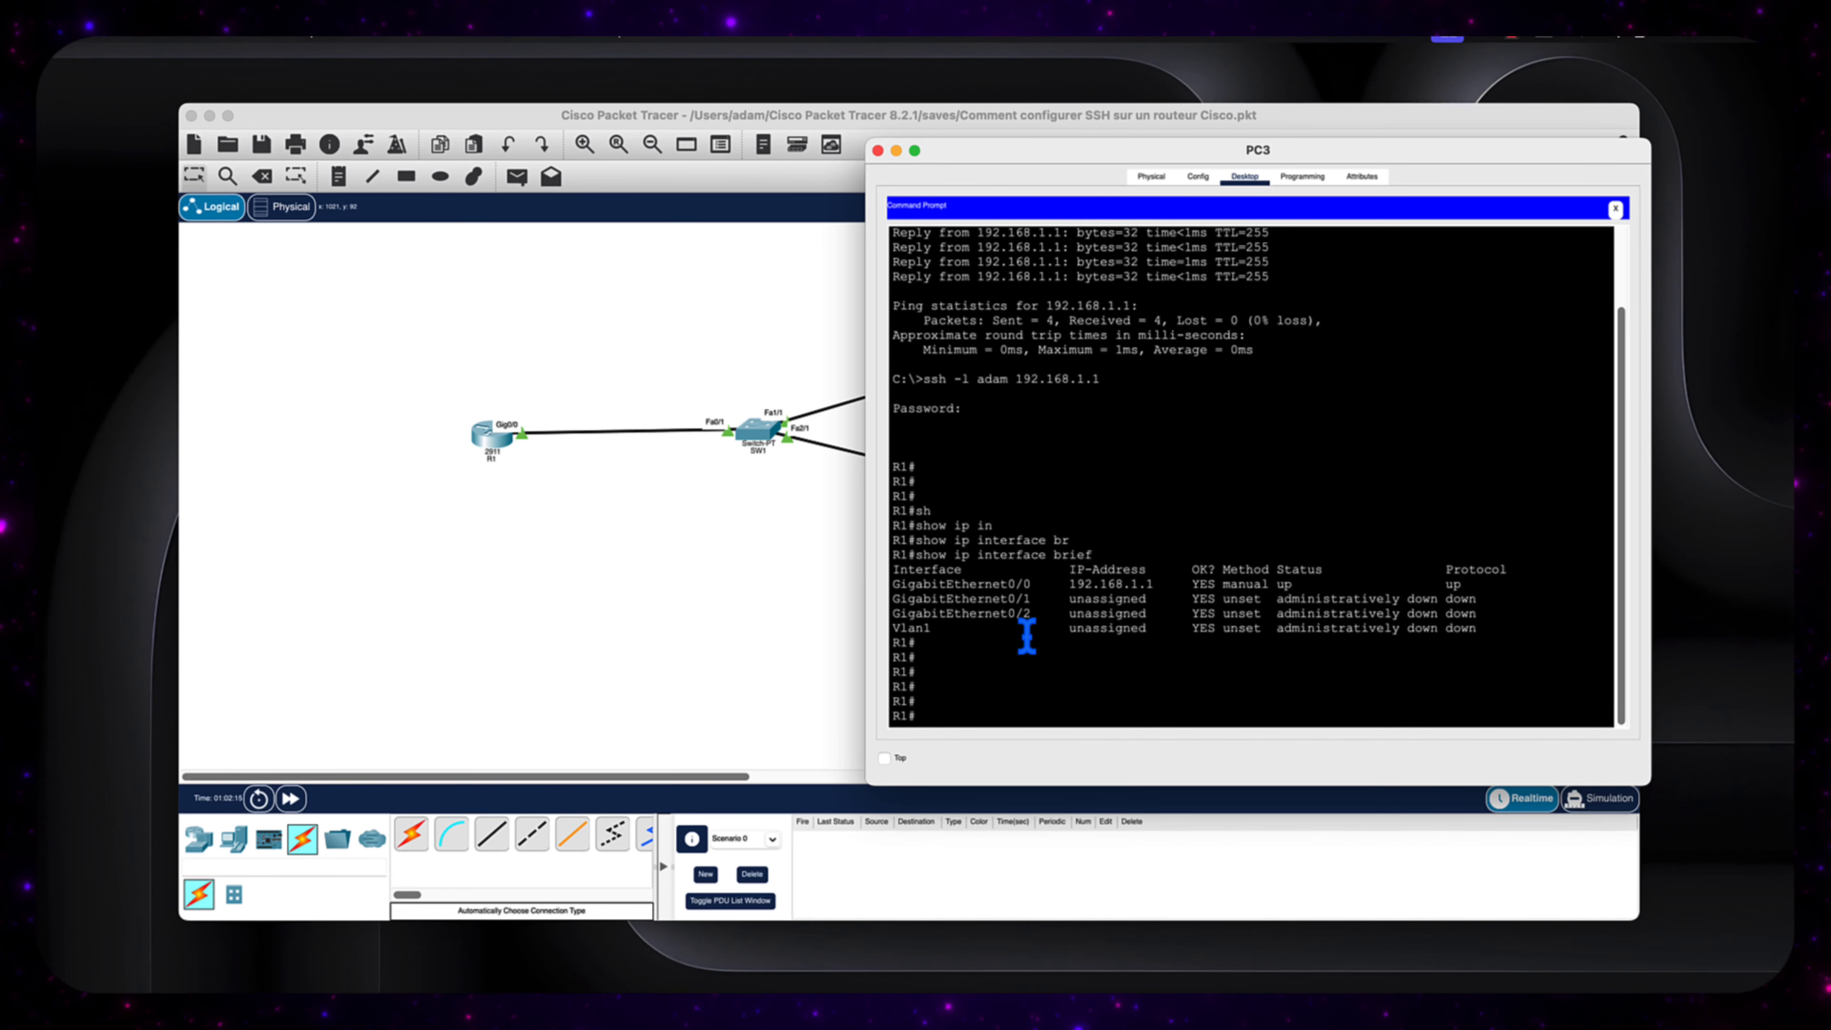